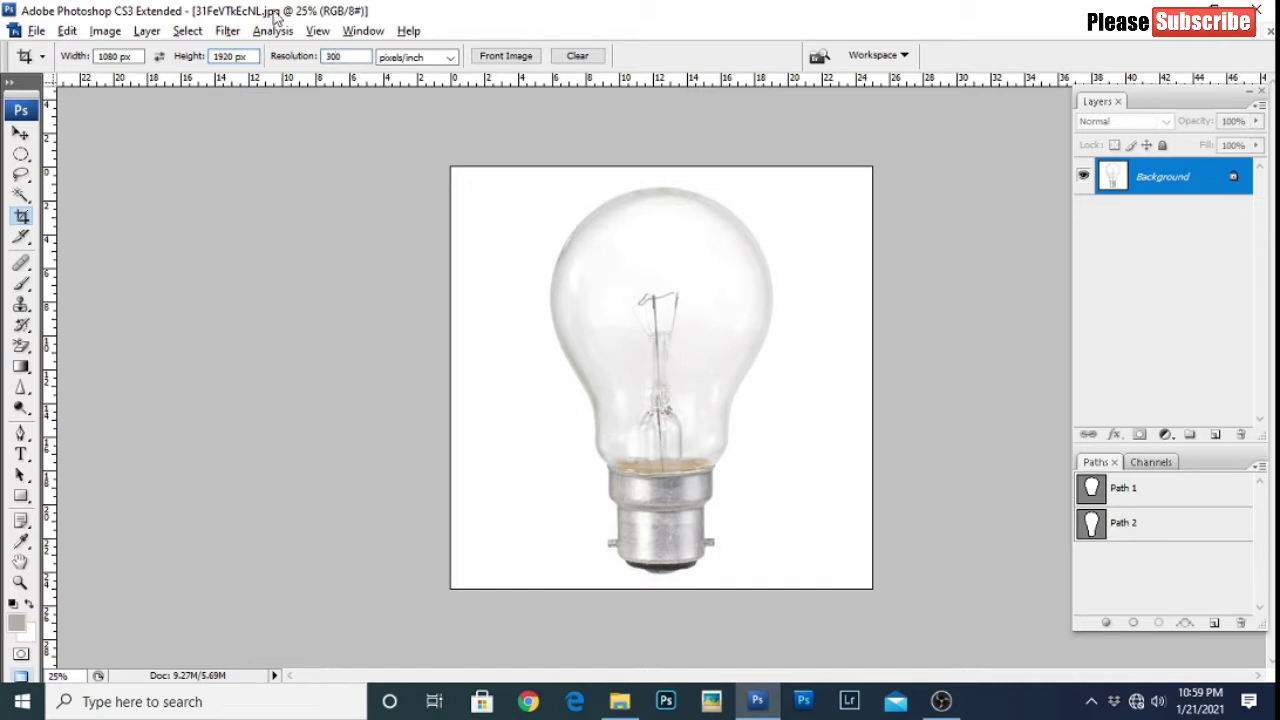
Step: Crop beyond the image edges to widen the canvas to the 1080 px, 1920 px, 300 pixels/inch settings
left_click_drag(452, 170, 651, 343)
right_click(571, 314)
left_click(600, 337)
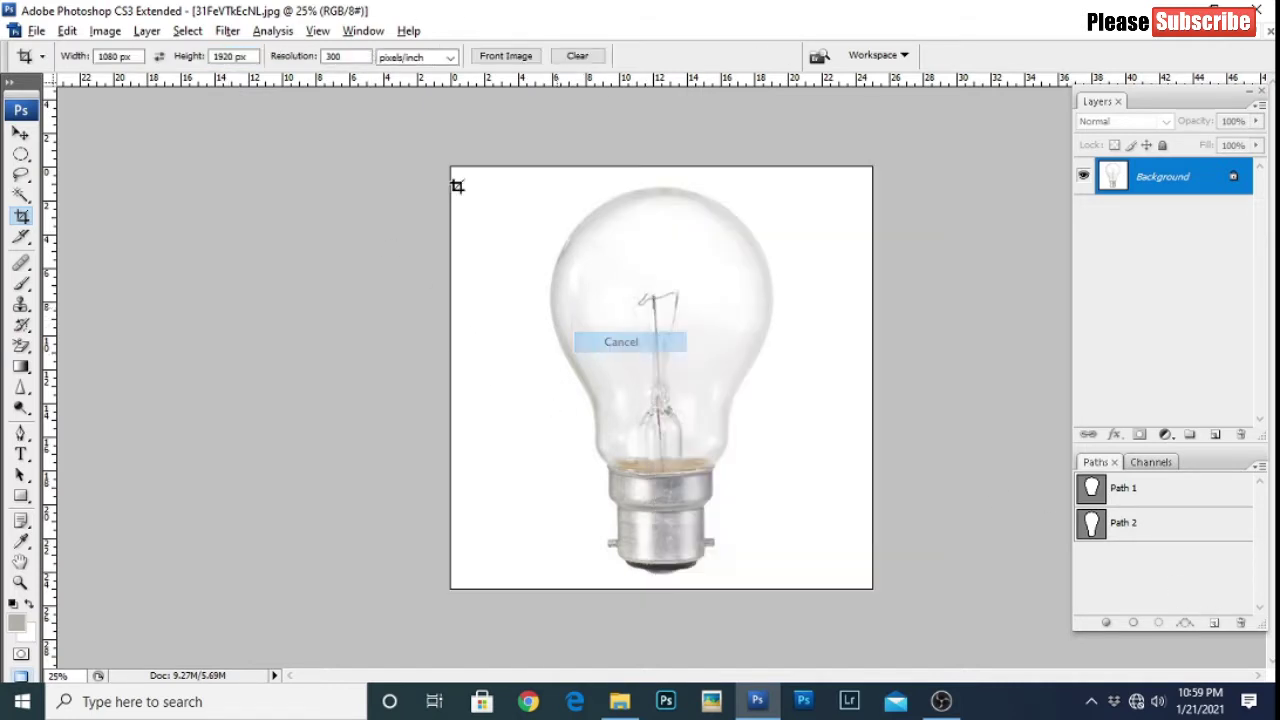
left_click_drag(652, 374, 962, 545)
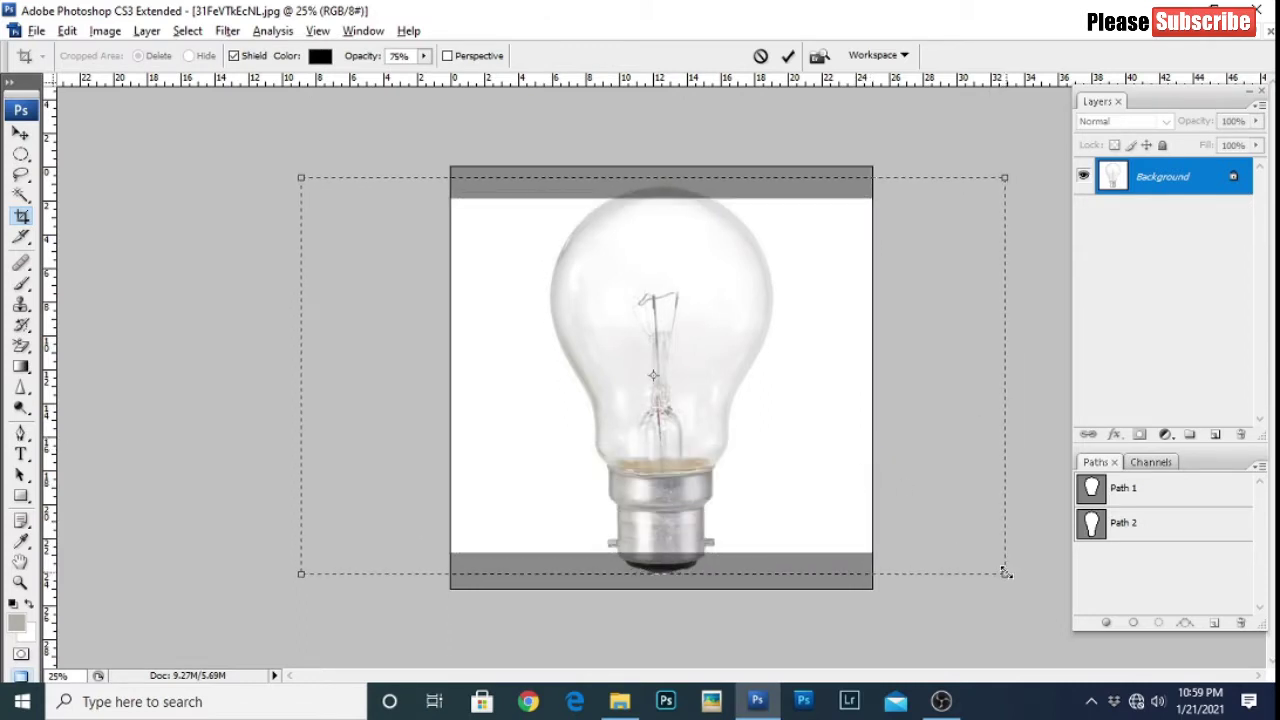
left_click_drag(1005, 574, 1057, 613)
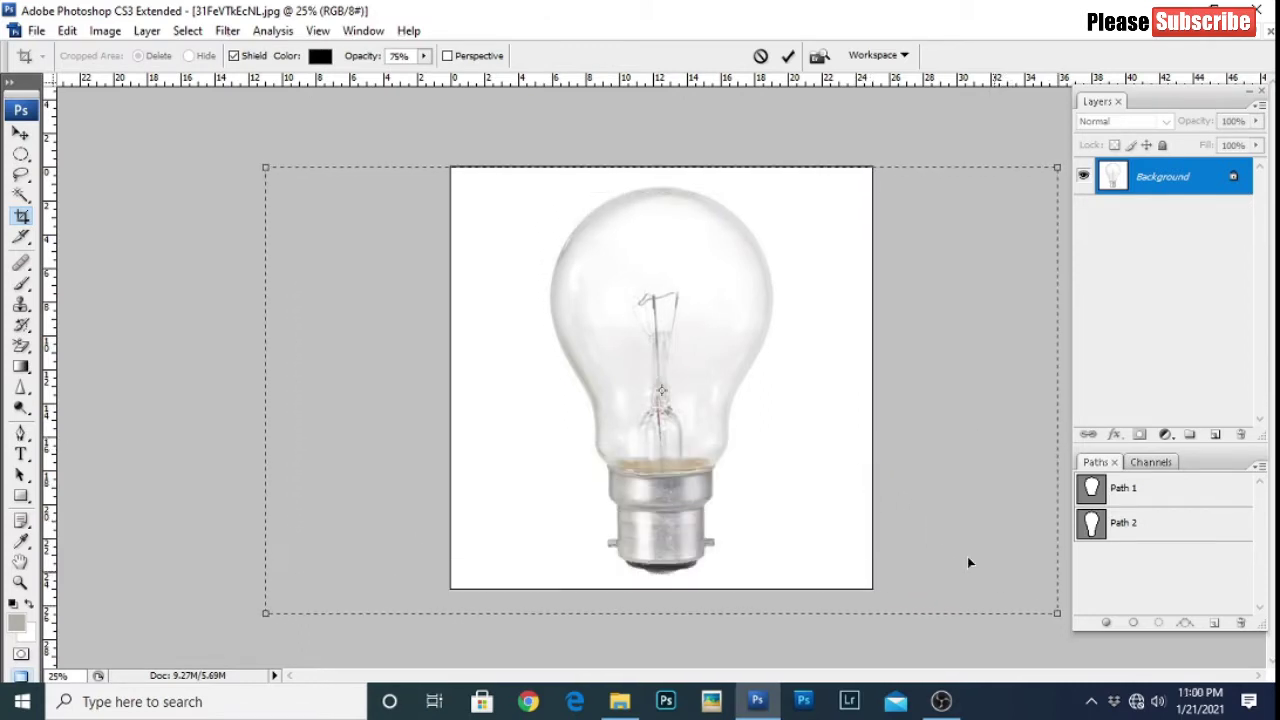
key("Return")
Step: Preview the saved Path 2 outline around the bulb, then hide it
key("p")
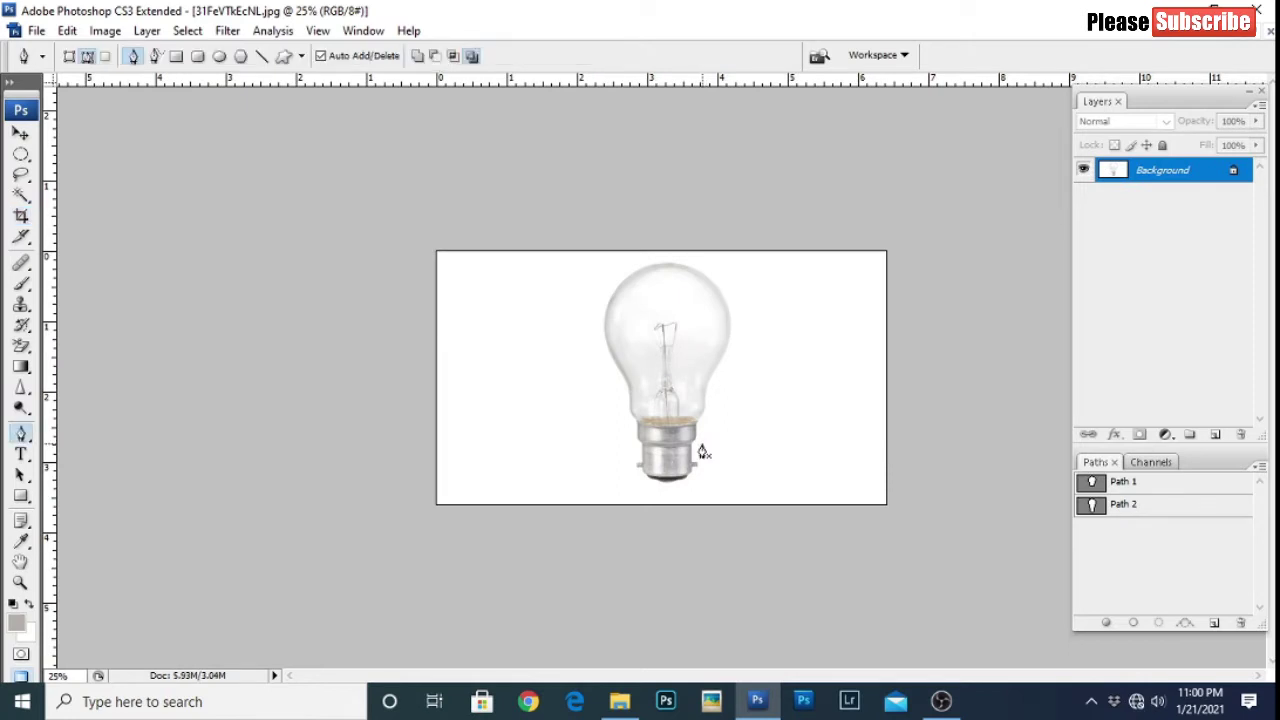
scroll(703, 452, "up", 3)
left_click(1165, 505)
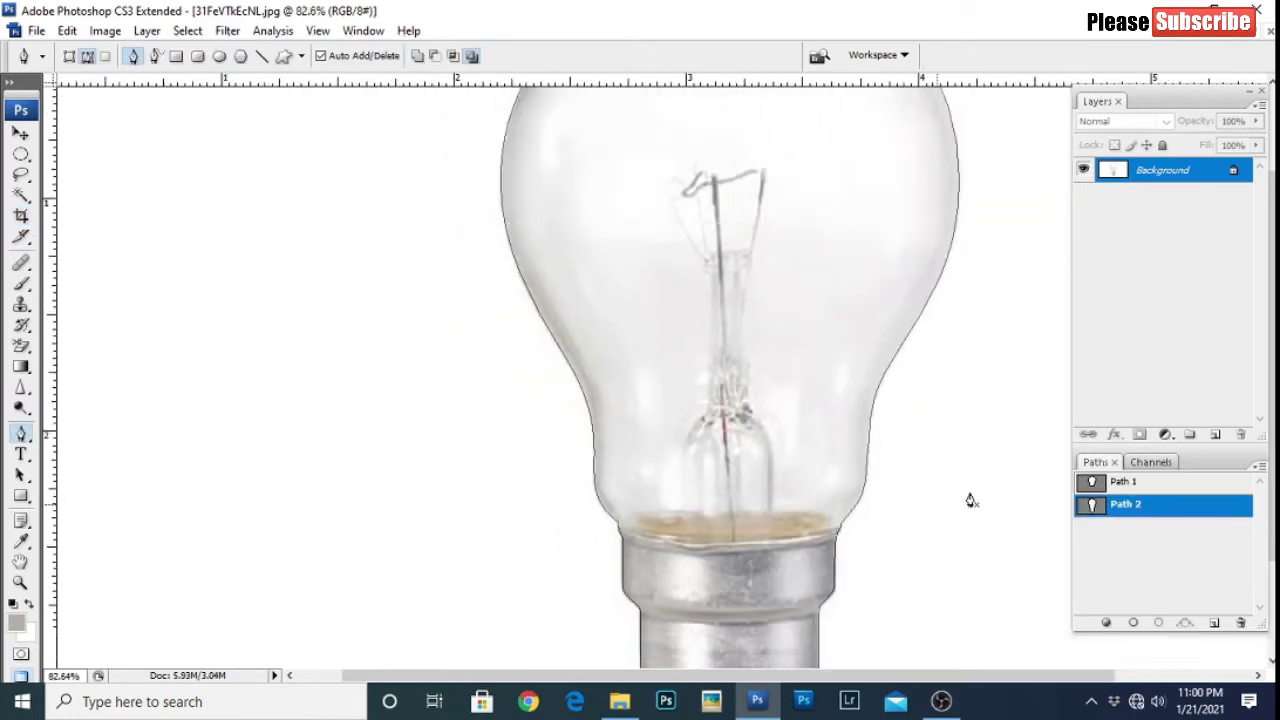
scroll(846, 417, "down", 1)
left_click(1120, 569)
Step: Lasso the filament and fill it with a light grey sampled from the glass
key("l")
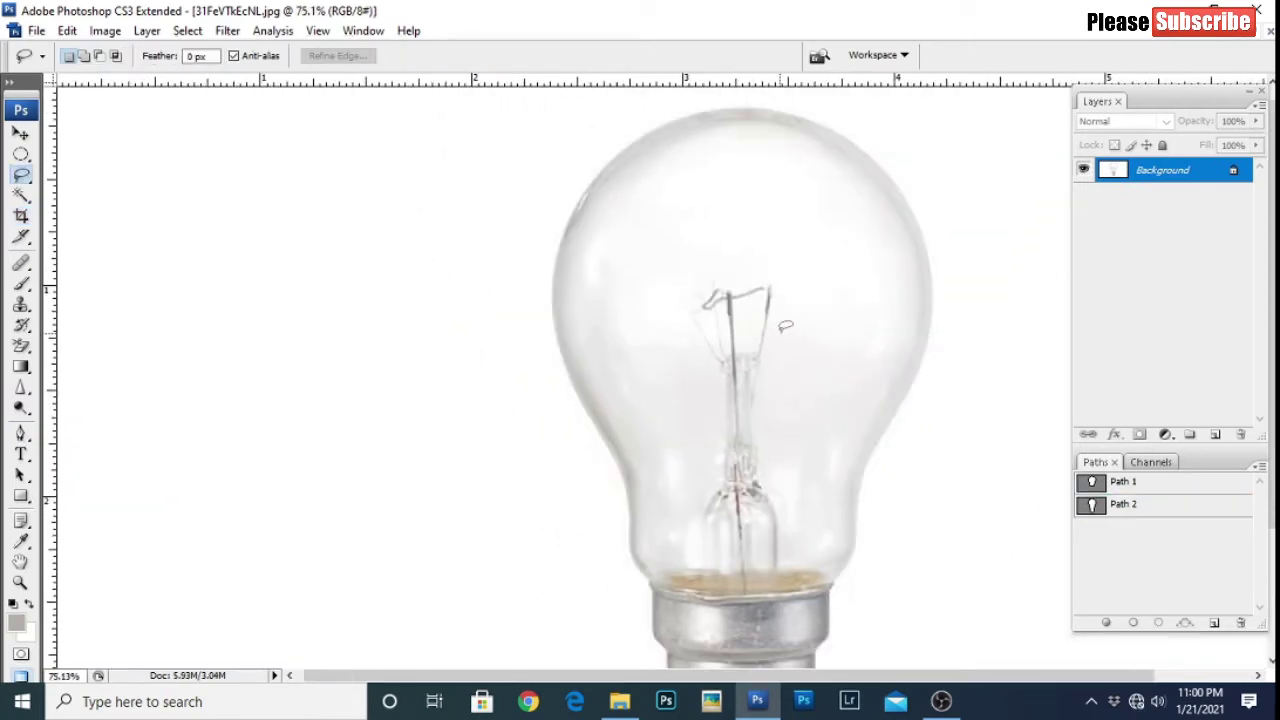
left_click_drag(803, 449, 786, 352)
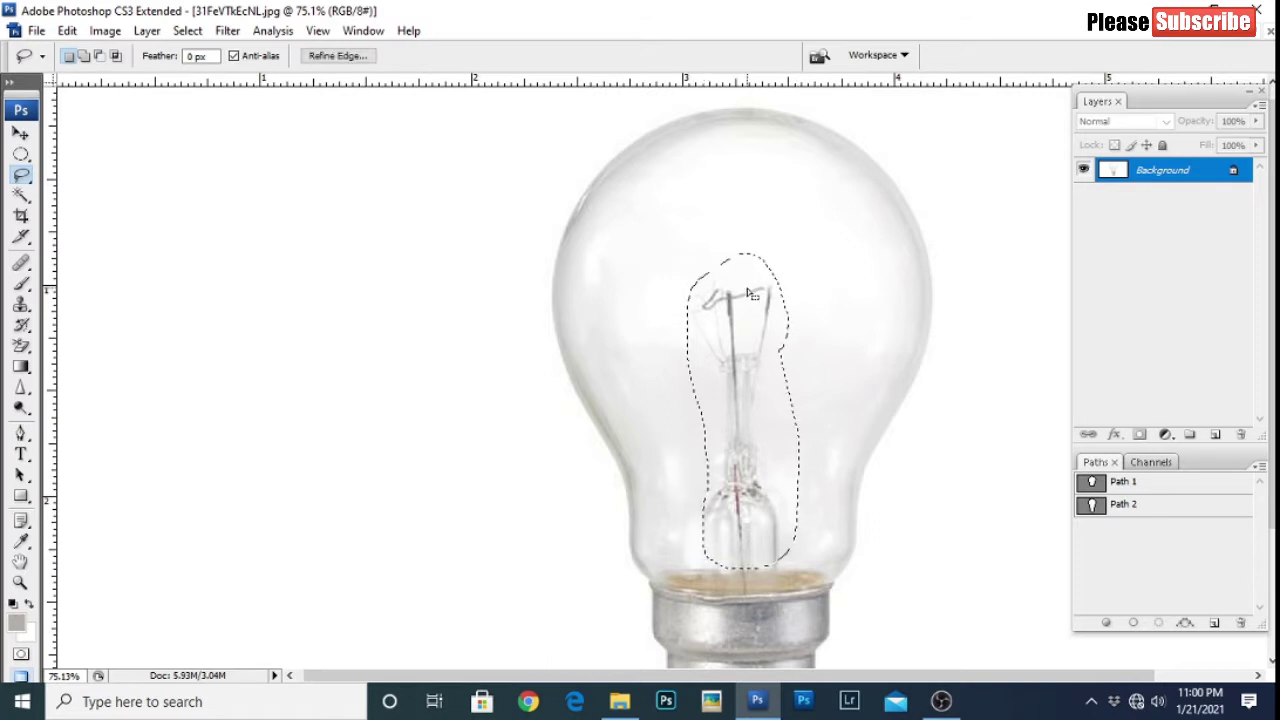
right_click(903, 285)
left_click(925, 554)
left_click(665, 212)
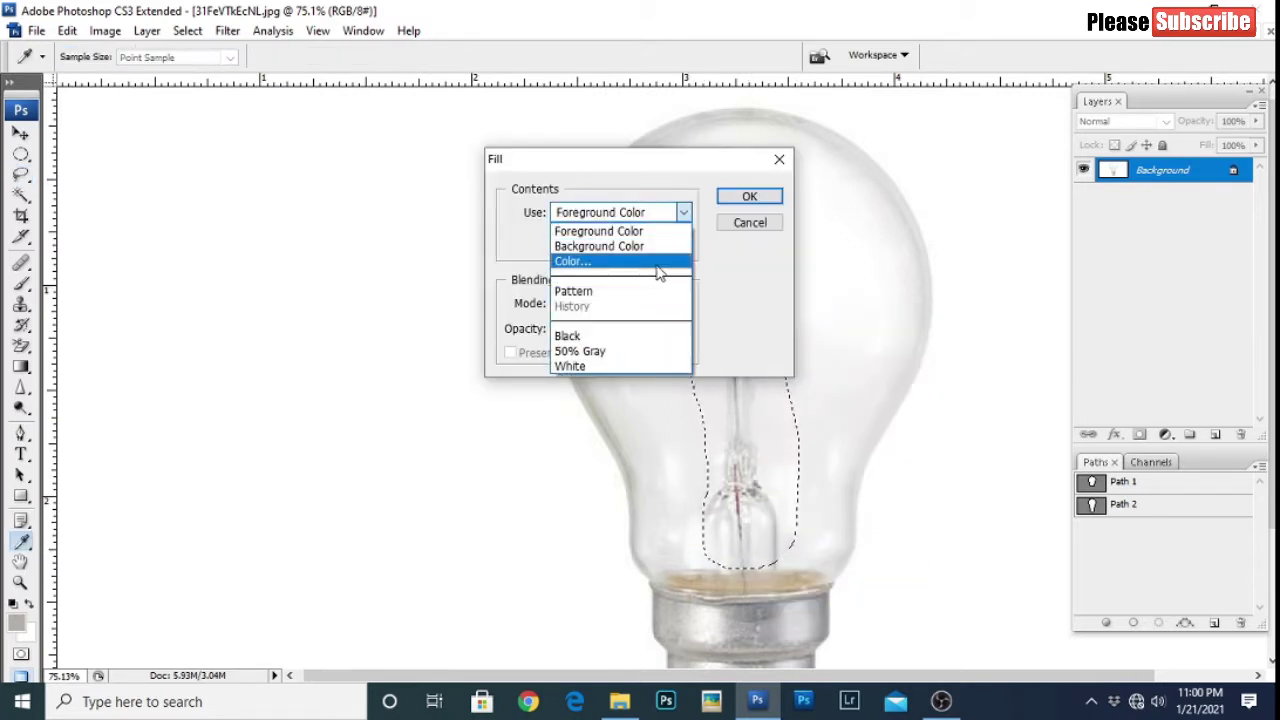
left_click(600, 261)
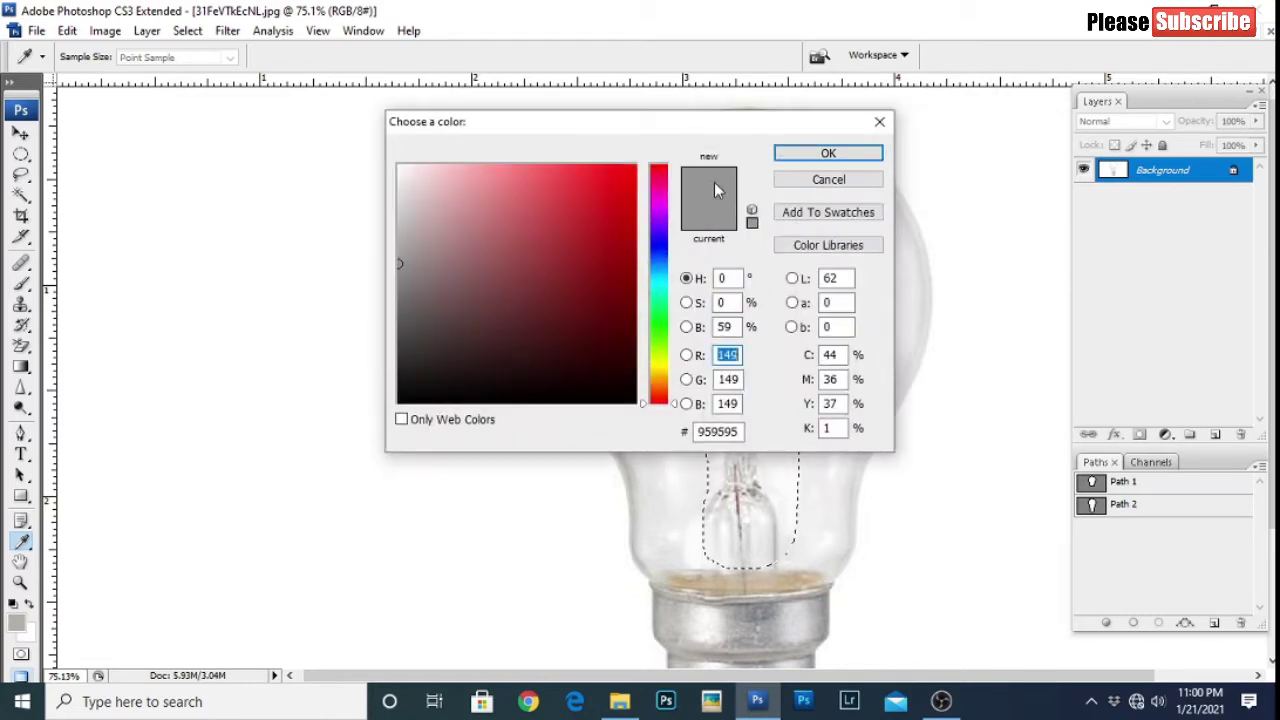
left_click(786, 312)
left_click(1212, 293)
left_click(749, 196)
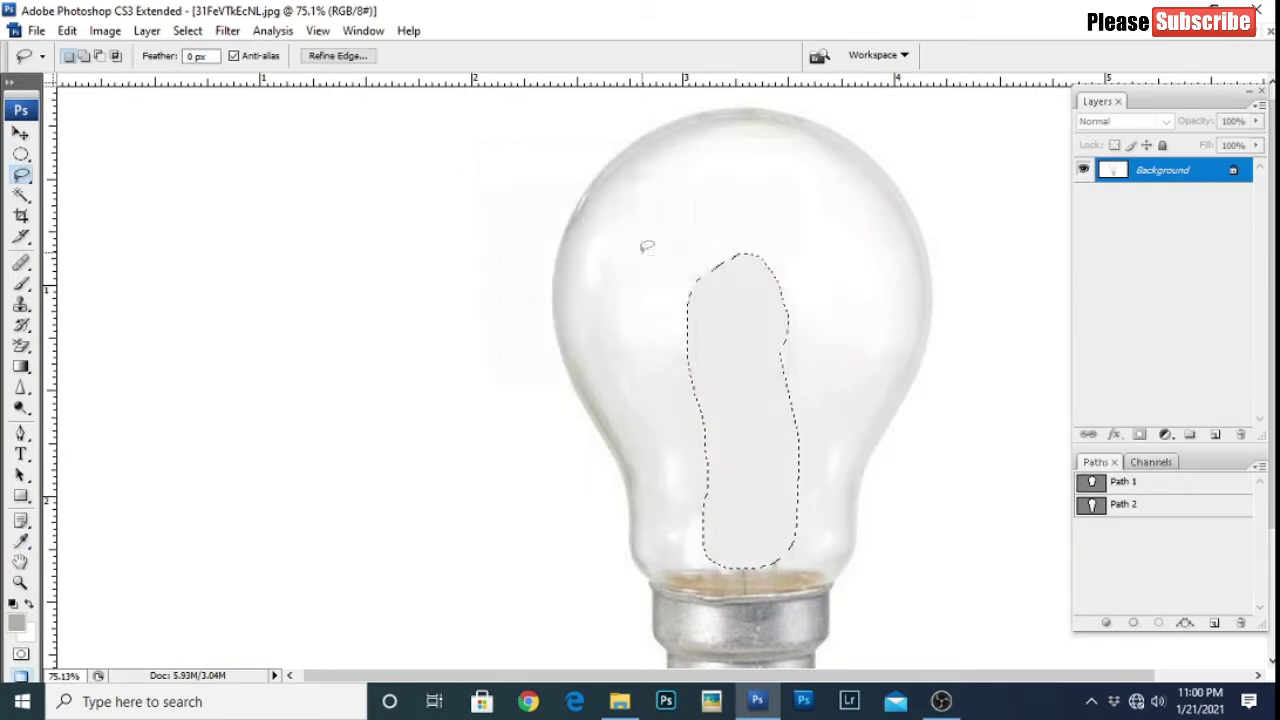
Step: Set up the Clone Stamp tool with its brush size and hardness settings
key("s")
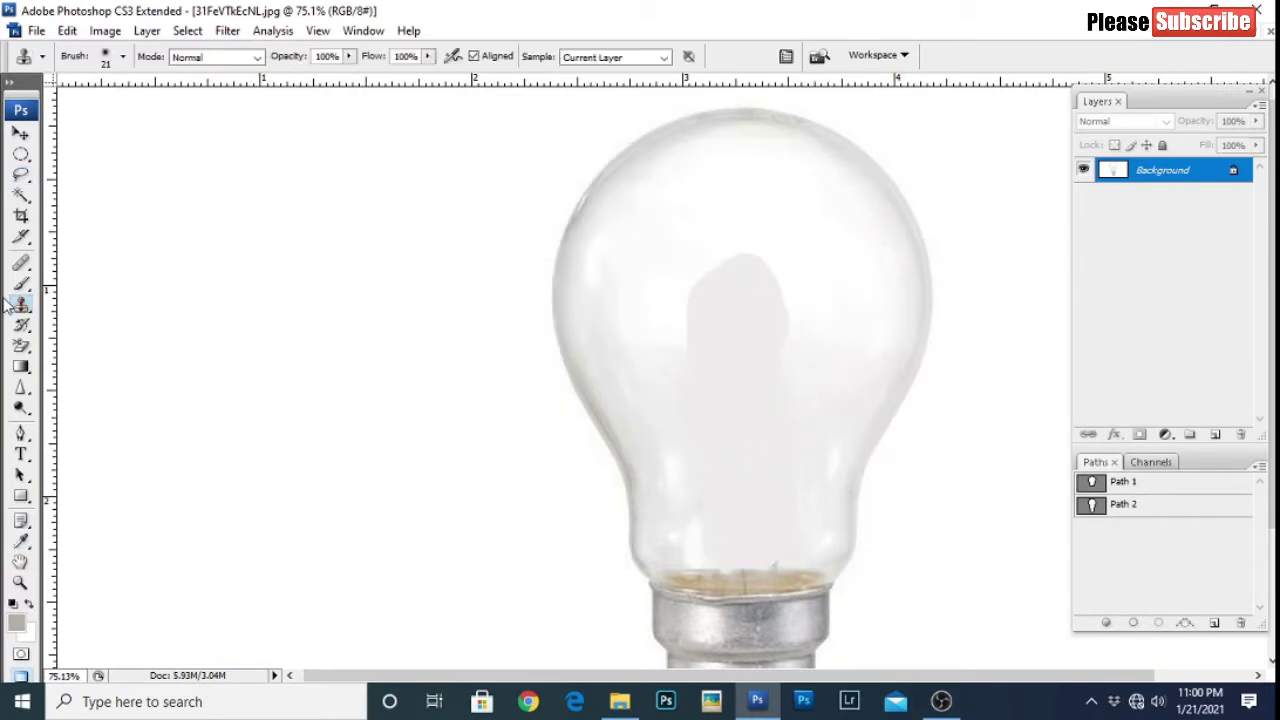
right_click(21, 305)
left_click(100, 301)
right_click(782, 298)
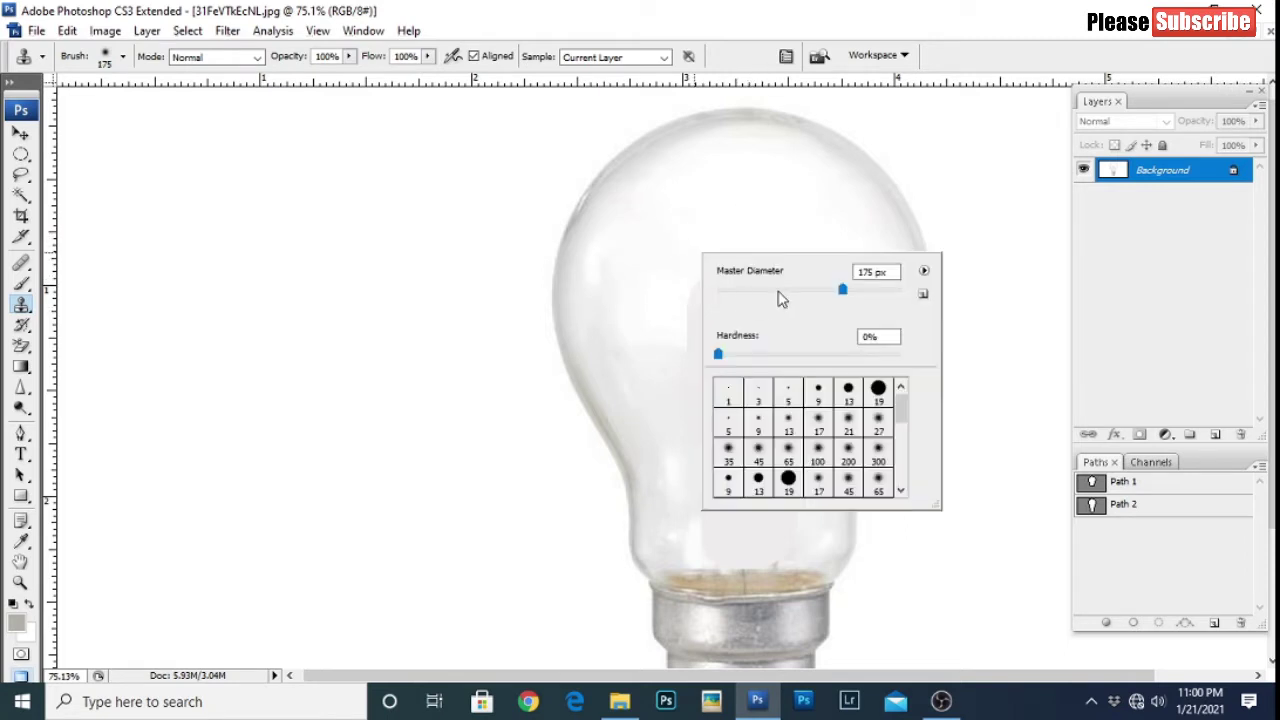
key("Return")
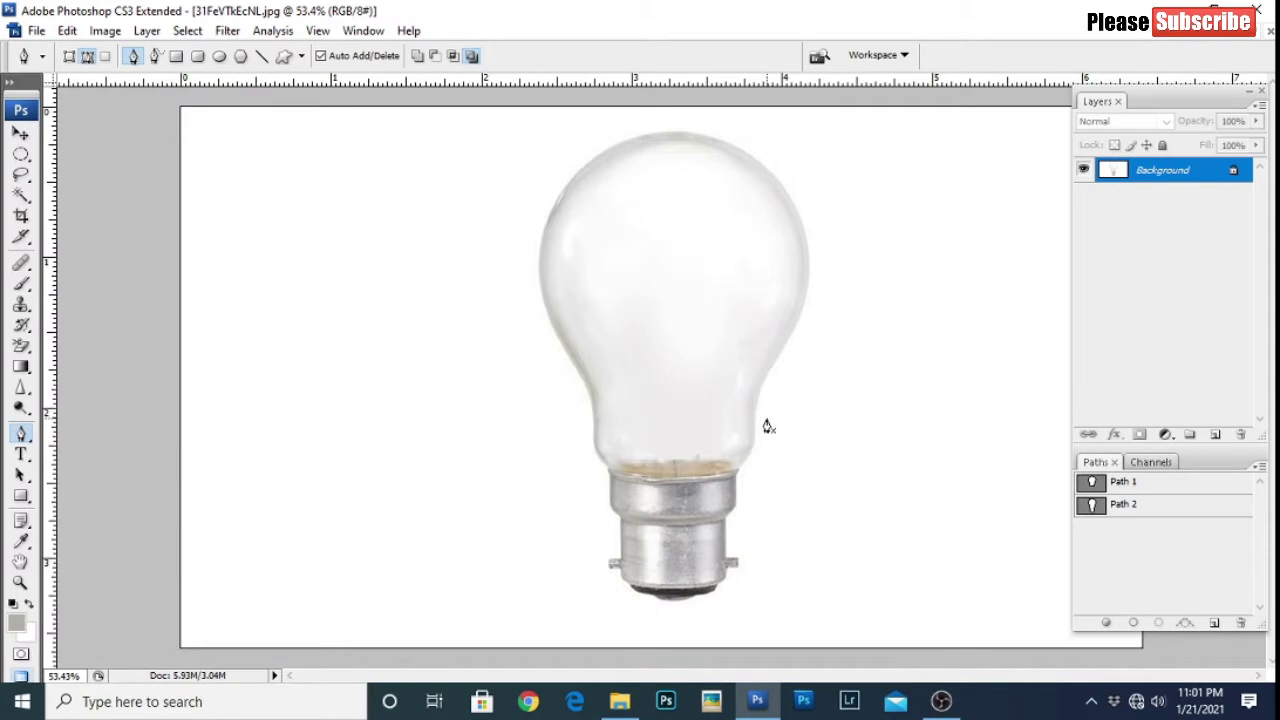
Step: Start a Pen path at the bulb's neck and curve it up the left side
key("f")
scroll(676, 500, "up", 2)
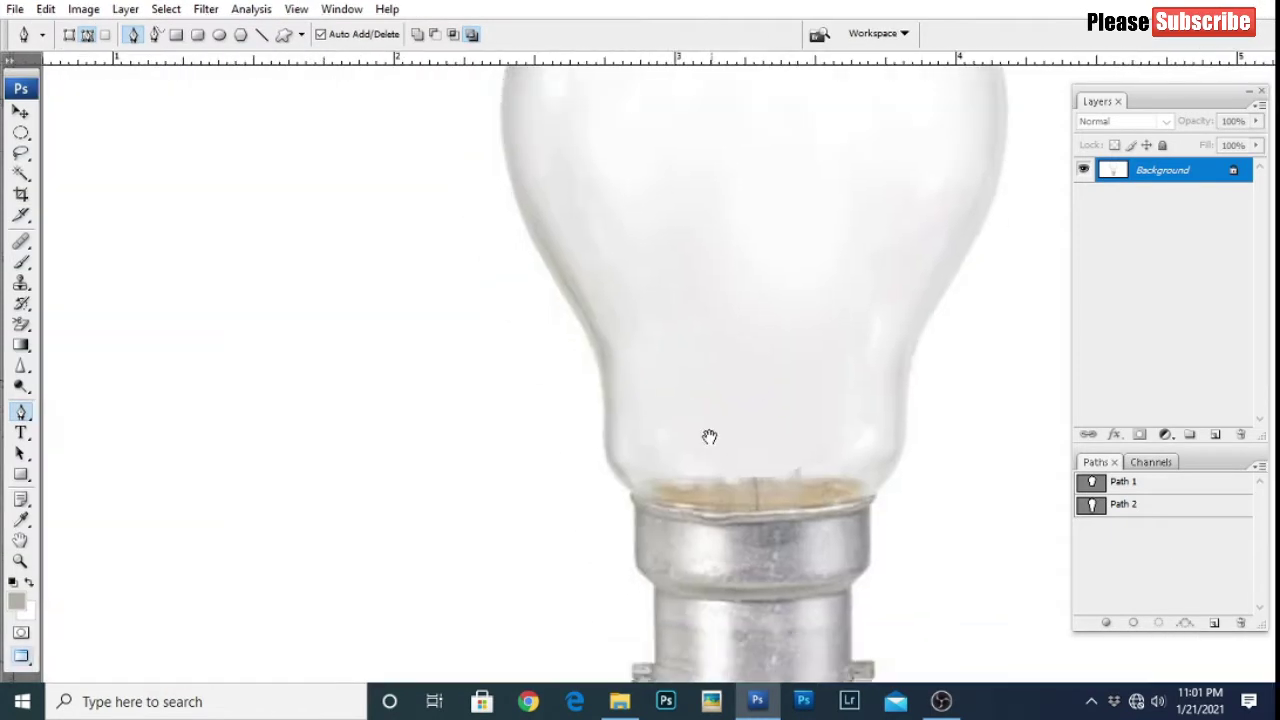
scroll(709, 437, "up", 2)
left_click(622, 470)
left_click_drag(571, 380, 540, 245)
scroll(604, 325, "up", 3)
scroll(445, 374, "up", 3)
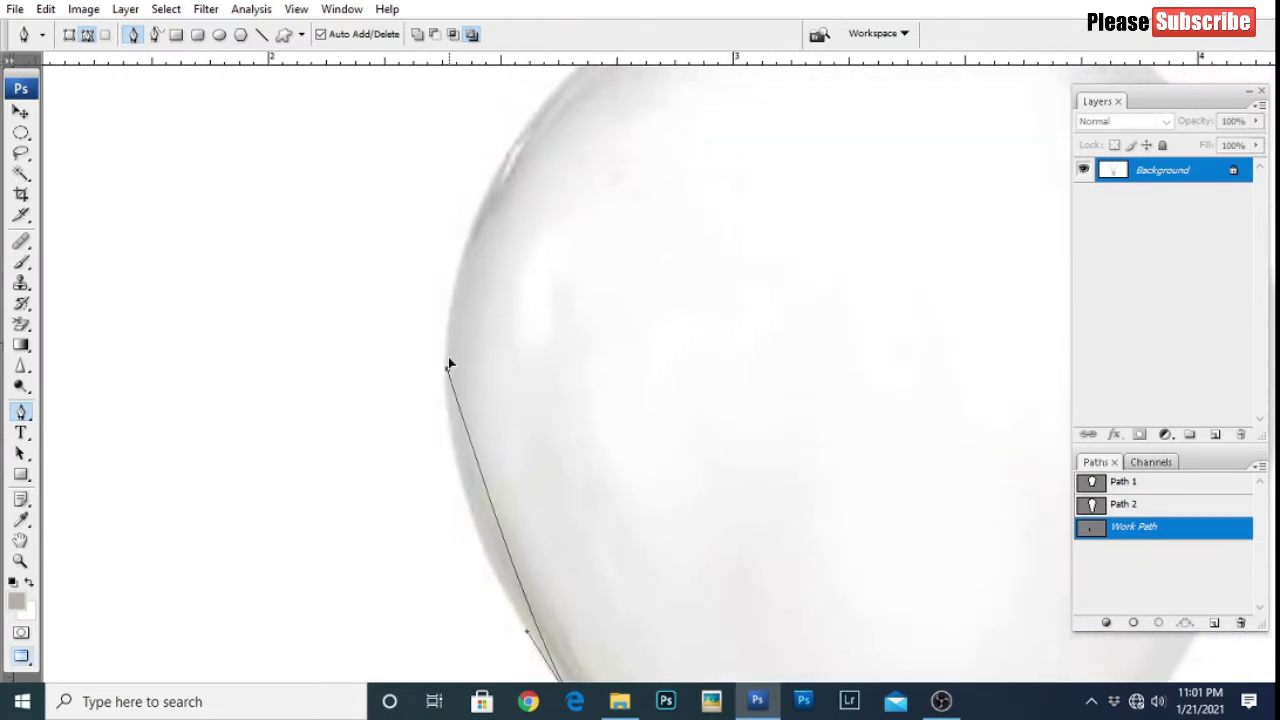
mouse_move(448, 364)
left_mouse_down()
mouse_move(446, 220)
mouse_move(231, 632)
left_mouse_up()
Step: Continue the Pen outline over the bulb's top and down its right side to the metal base
left_click_drag(455, 411, 590, 341)
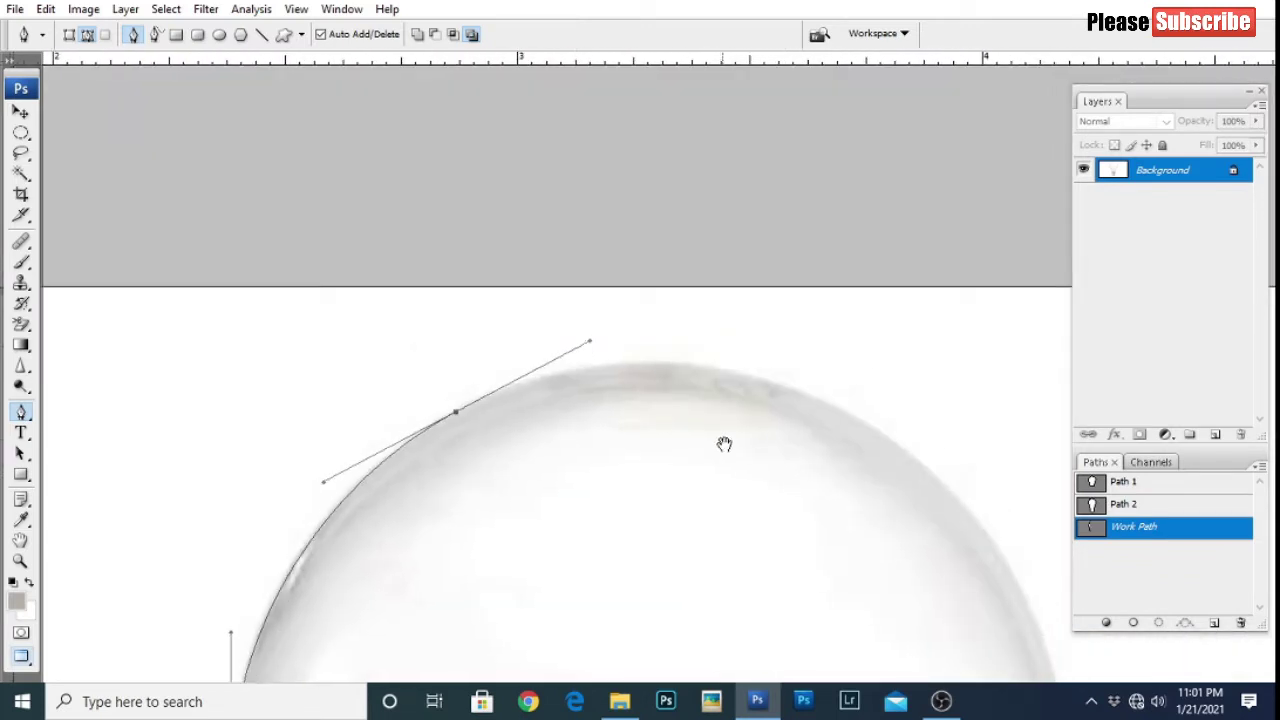
left_click_drag(724, 444, 385, 217)
left_click_drag(534, 200, 643, 263)
mouse_move(723, 562)
left_mouse_down()
mouse_move(678, 400)
mouse_move(671, 557)
left_mouse_up()
left_click_drag(640, 603, 827, 273)
left_click(738, 405)
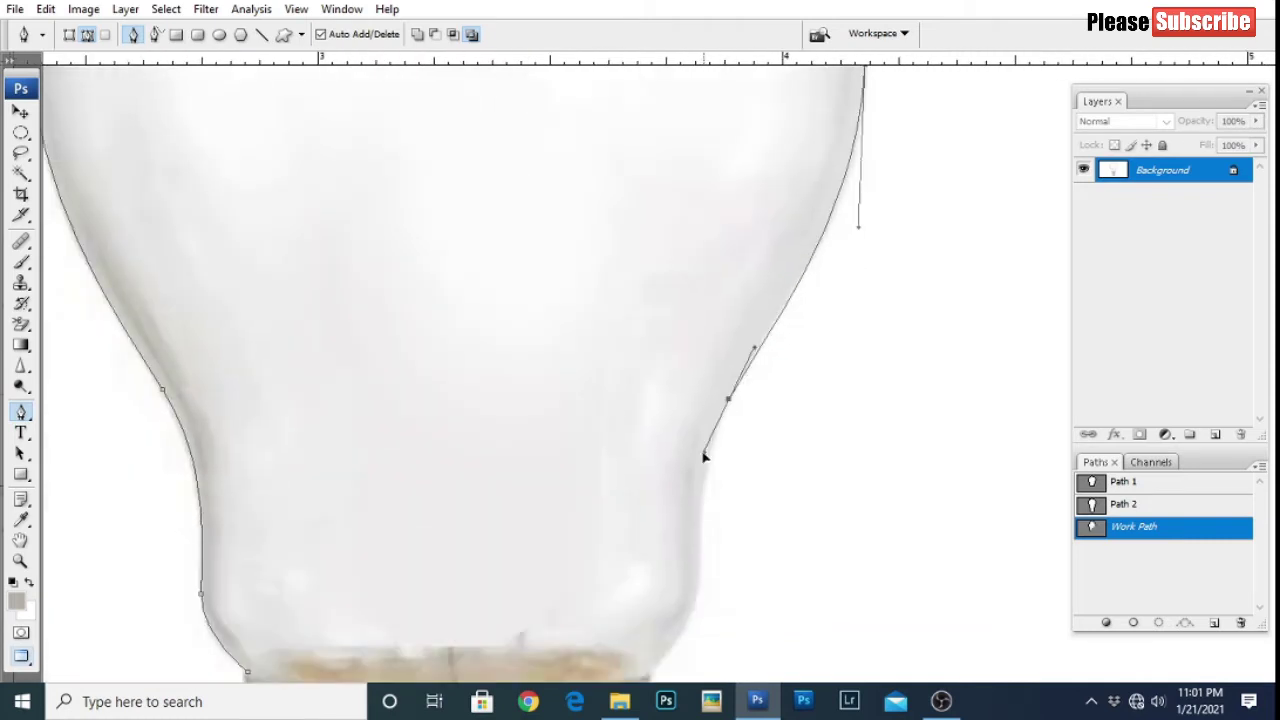
left_click_drag(712, 557, 772, 358)
left_click(754, 411)
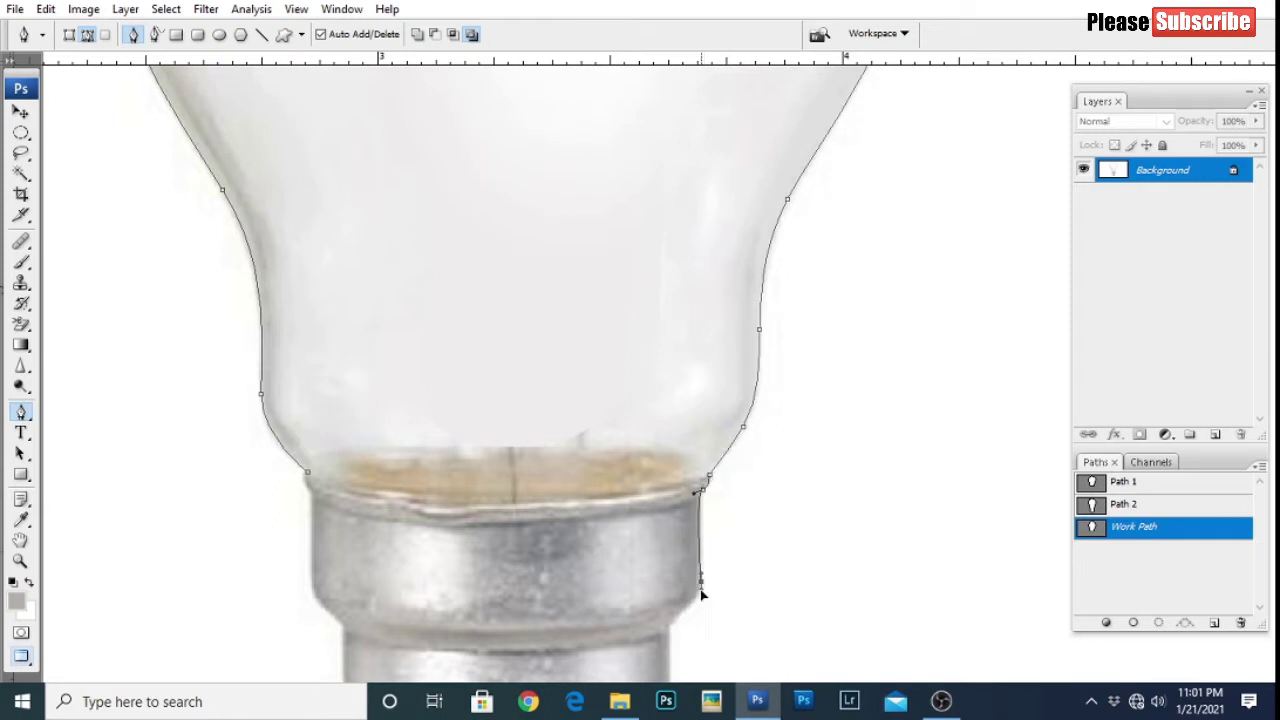
left_click_drag(676, 622, 757, 321)
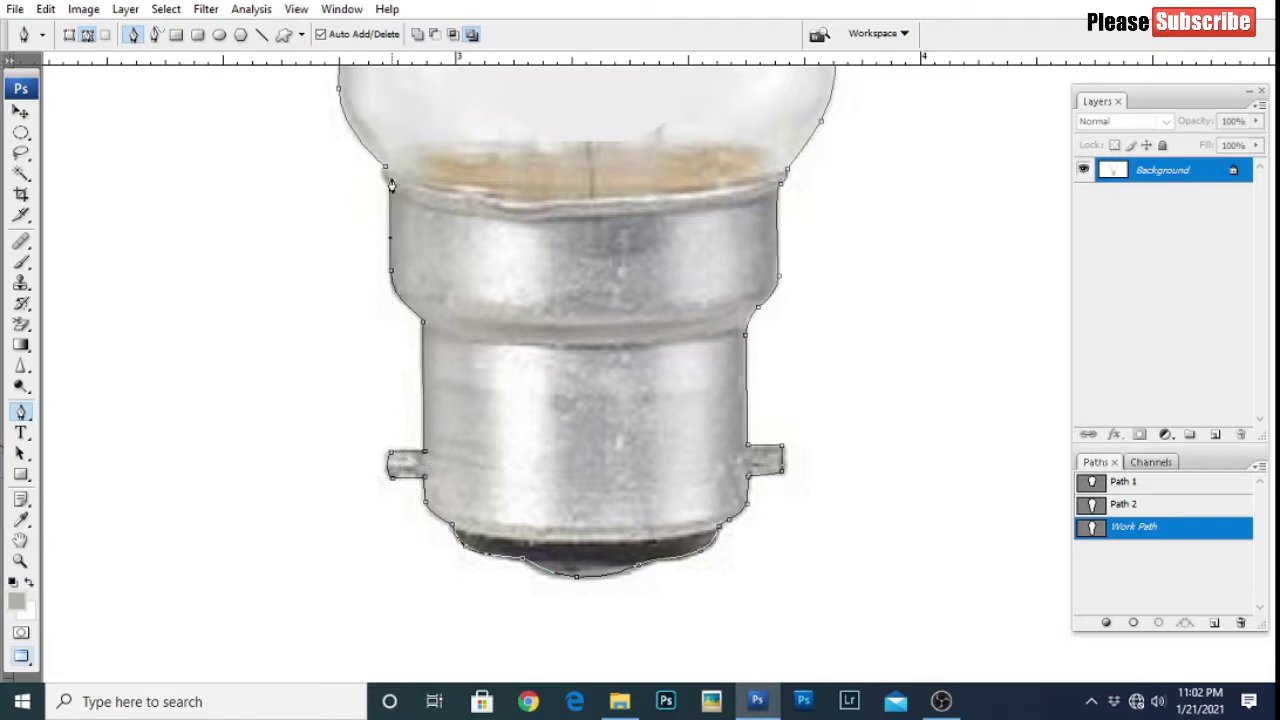
key("ctrl+minus")
key("ctrl+minus")
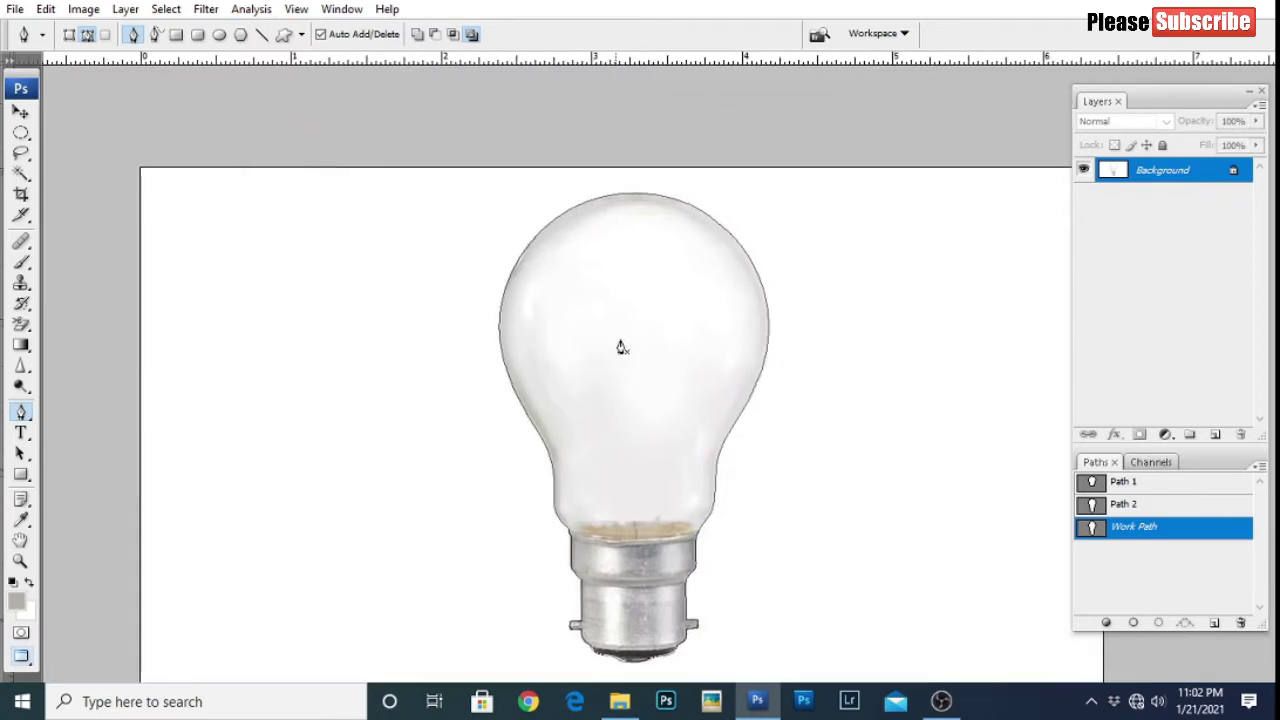
Step: Delete everything around the bulb on a Background copy layer and hide the original Background
key("ctrl+Return")
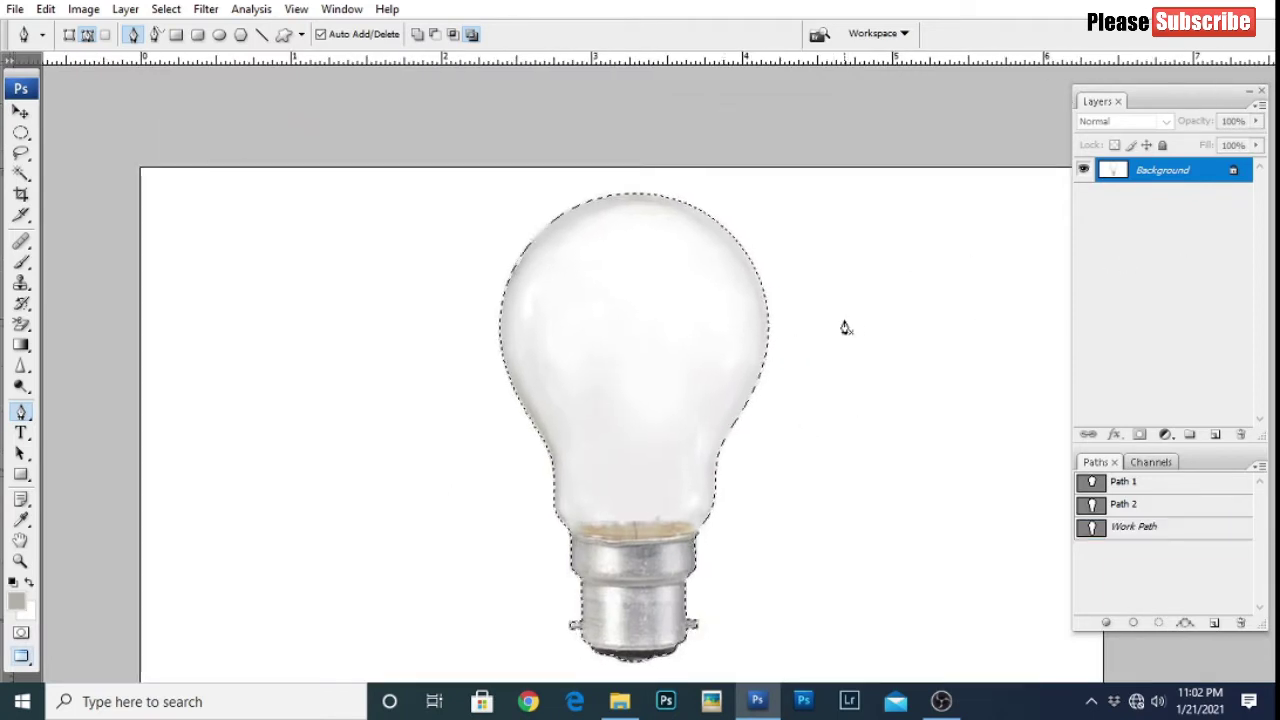
left_click_drag(1177, 186, 1215, 434)
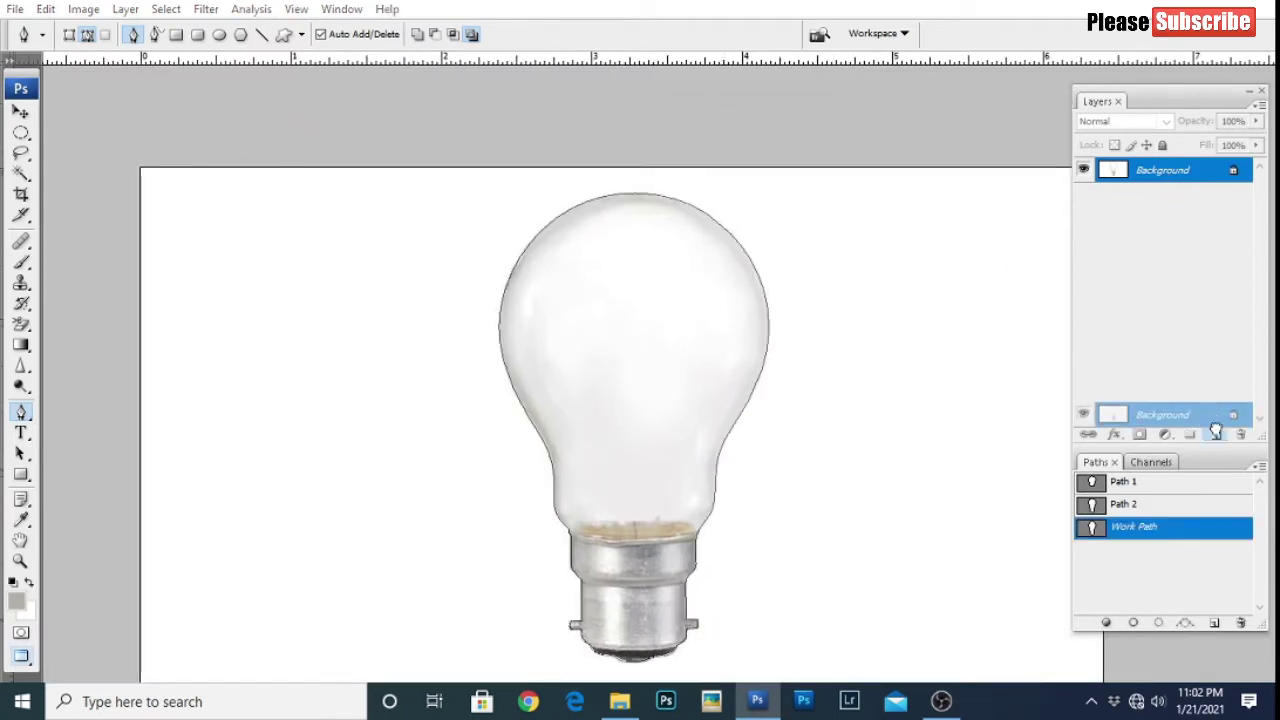
key("ctrl+Return")
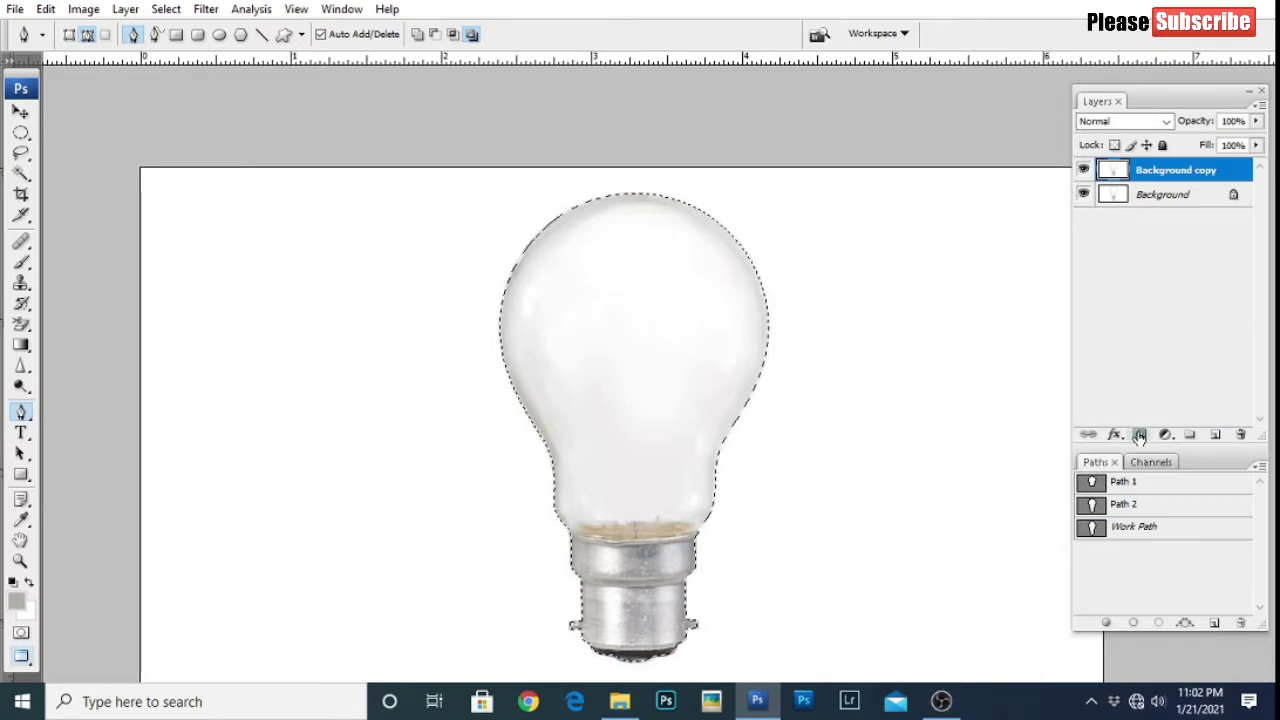
key("ctrl+shift+i")
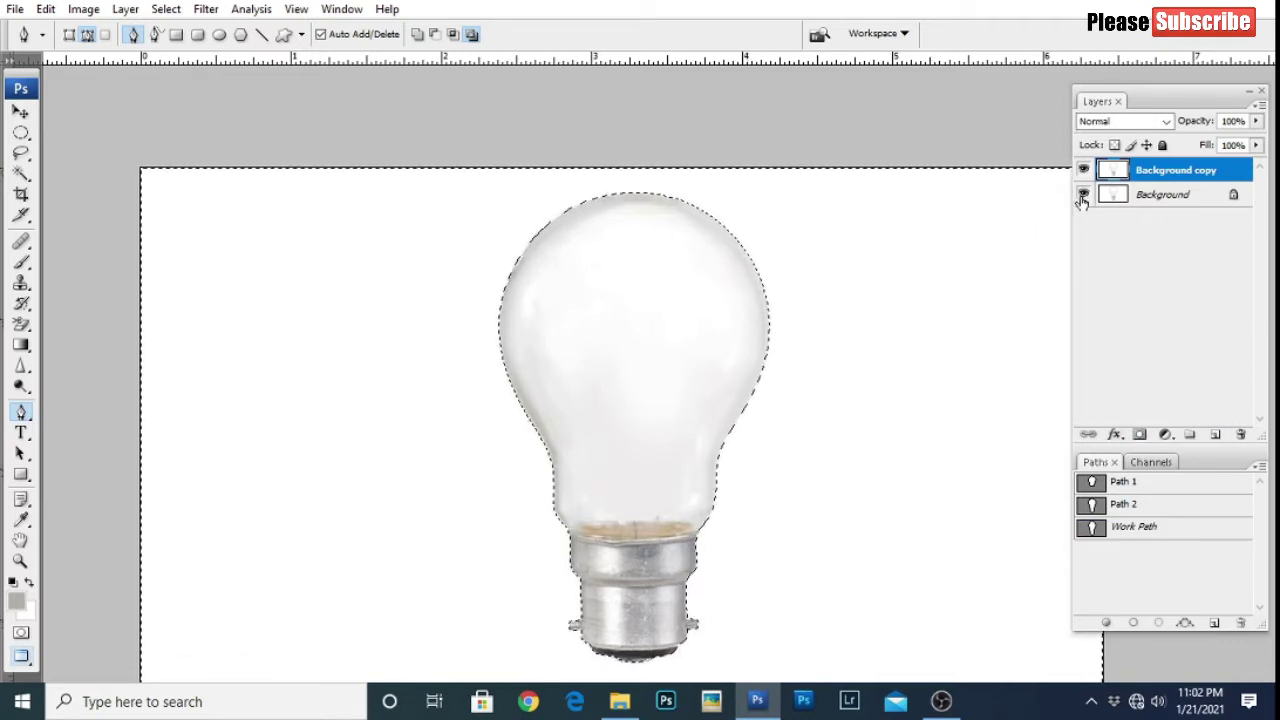
left_click(1083, 194)
key("Delete")
key("ctrl+d")
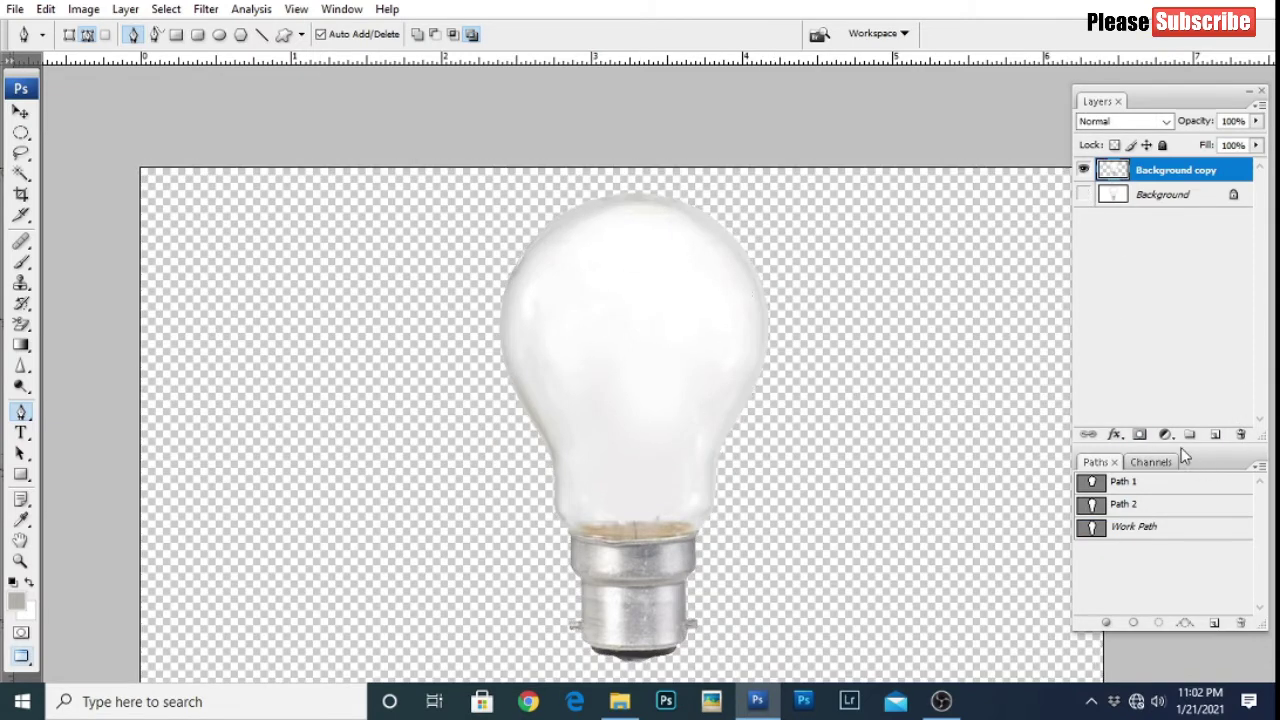
Step: Add a light grey solid colour fill layer beneath the bulb layer
left_click(1166, 437)
left_click(1150, 60)
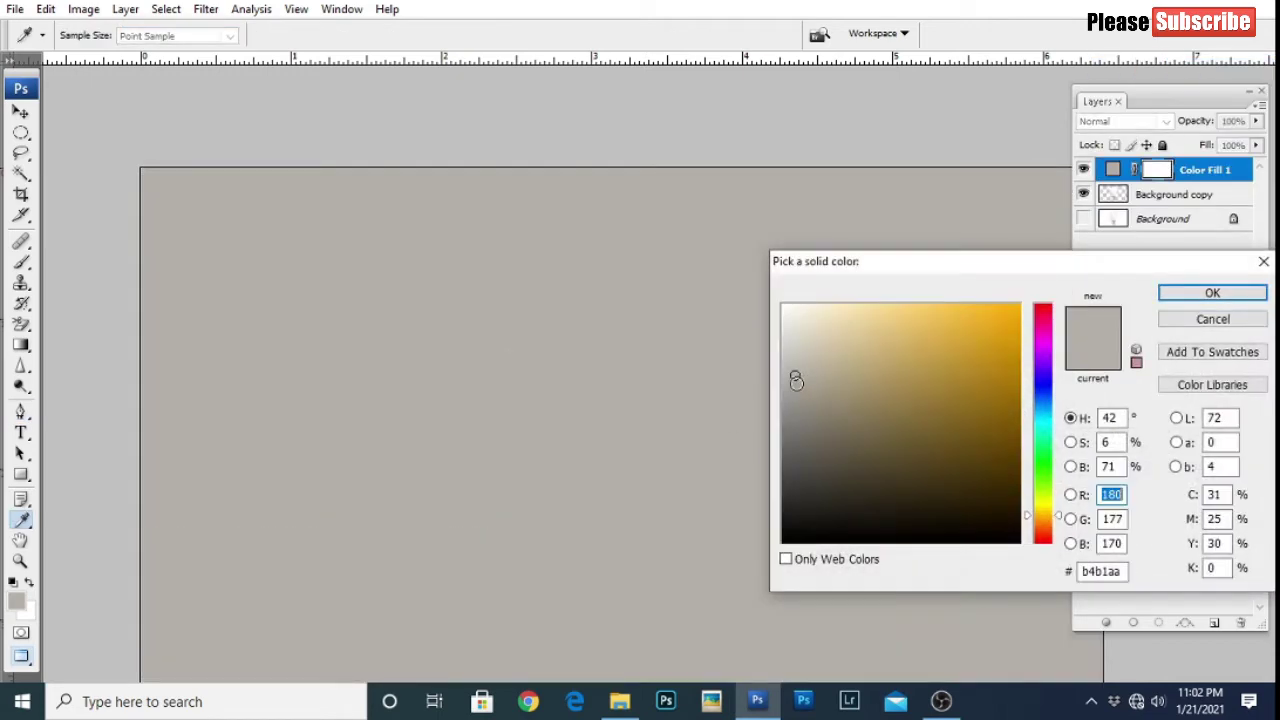
left_click_drag(795, 380, 781, 350)
left_click(1212, 293)
left_click_drag(1200, 170, 1185, 235)
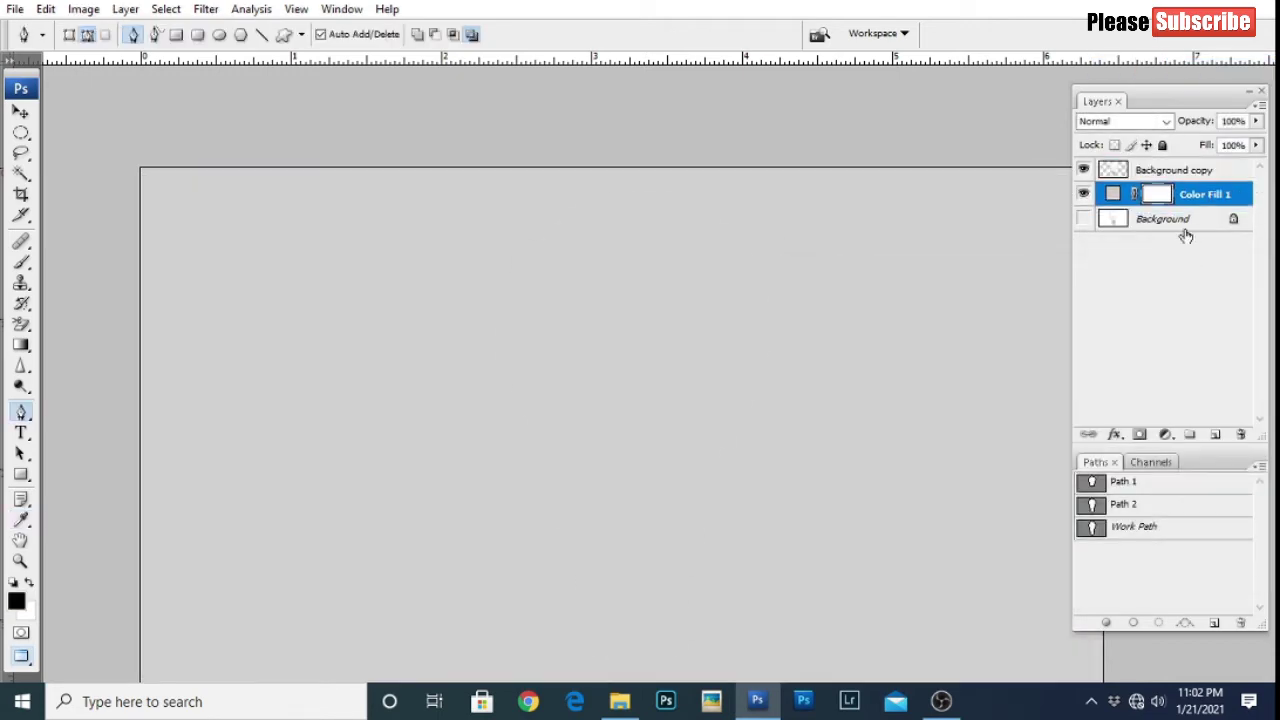
left_click_drag(640, 340, 642, 451)
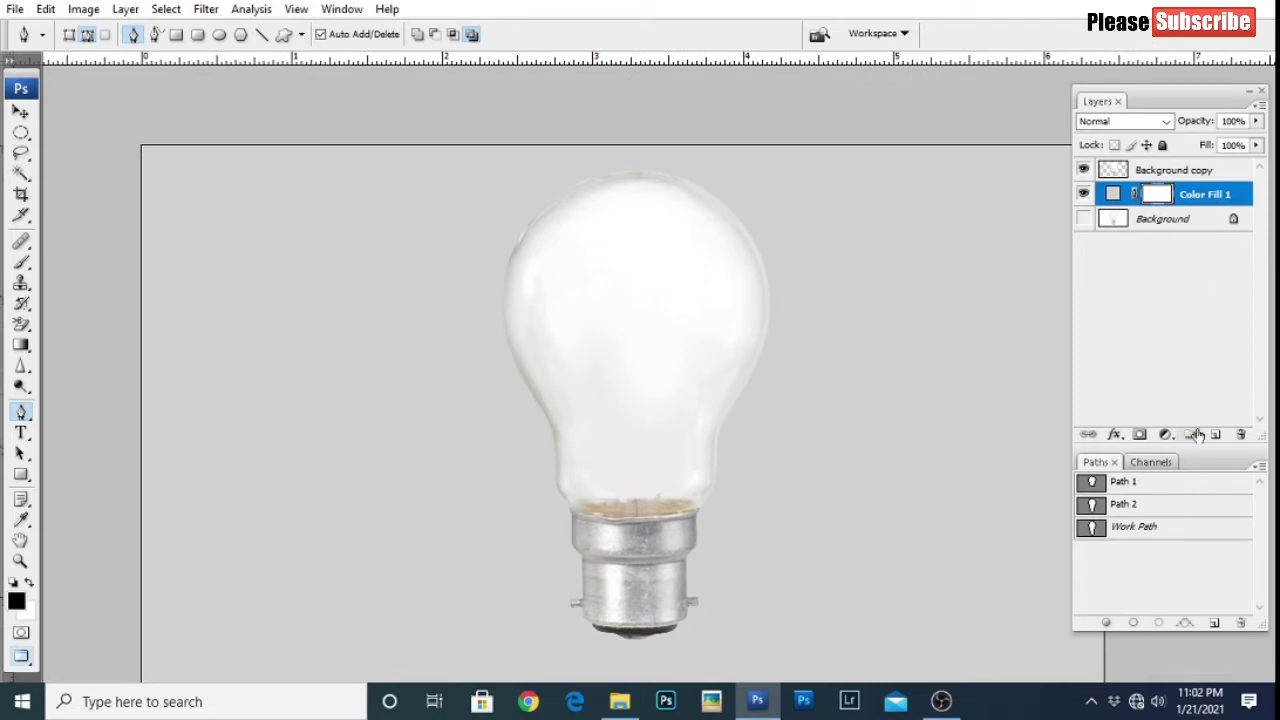
Step: On a new layer, draw a white-to-transparent gradient from the canvas top toward the bulb base
left_click(1197, 435)
left_click(21, 345)
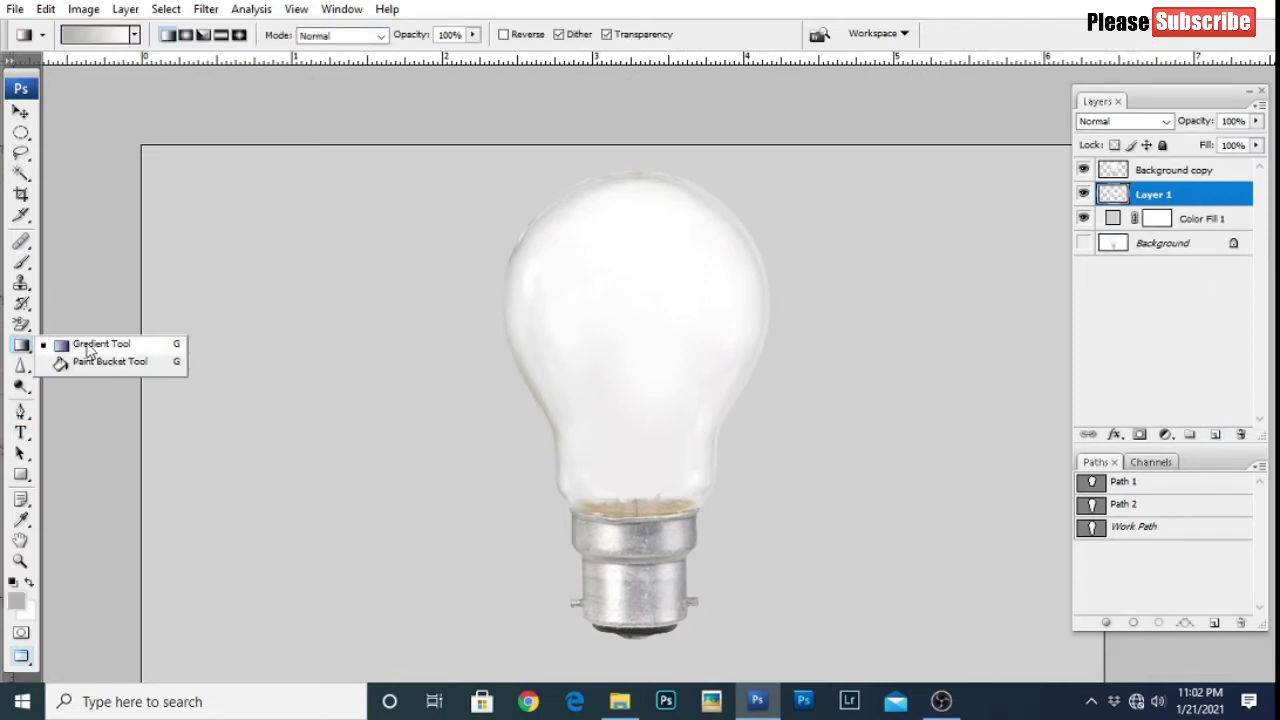
left_click(100, 35)
left_click(510, 143)
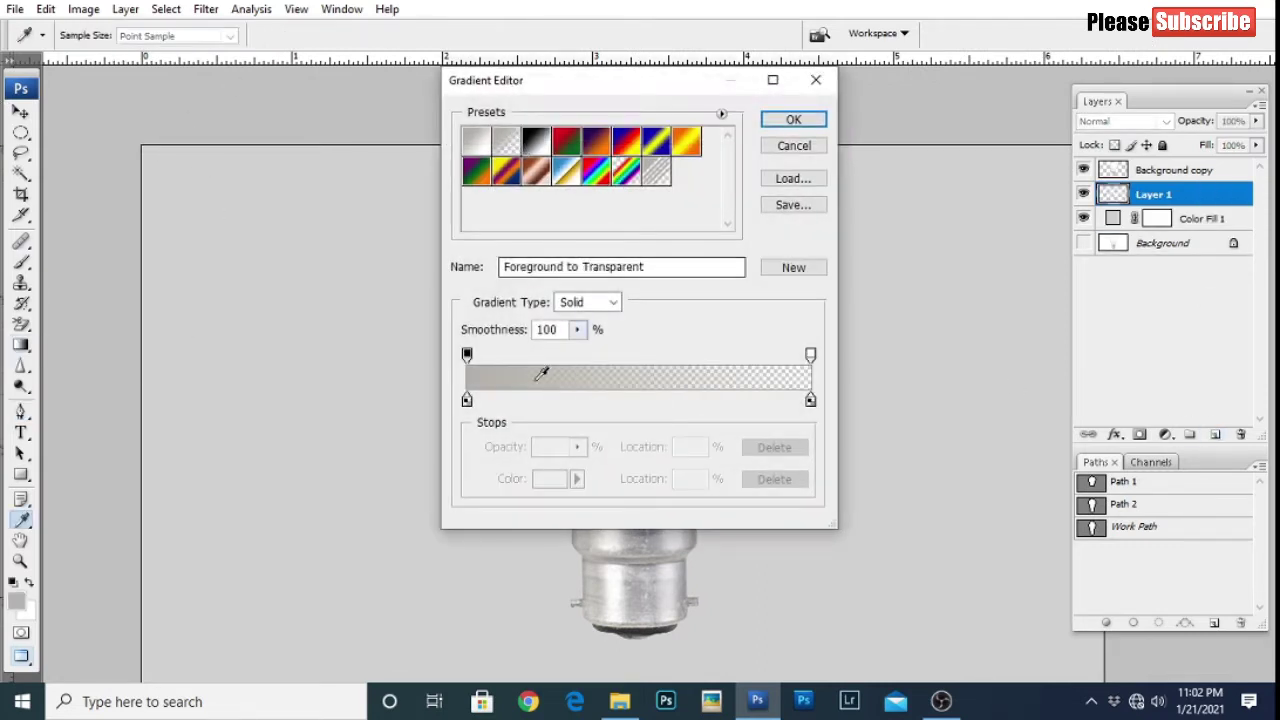
left_click(467, 401)
left_click(550, 478)
left_click(802, 300)
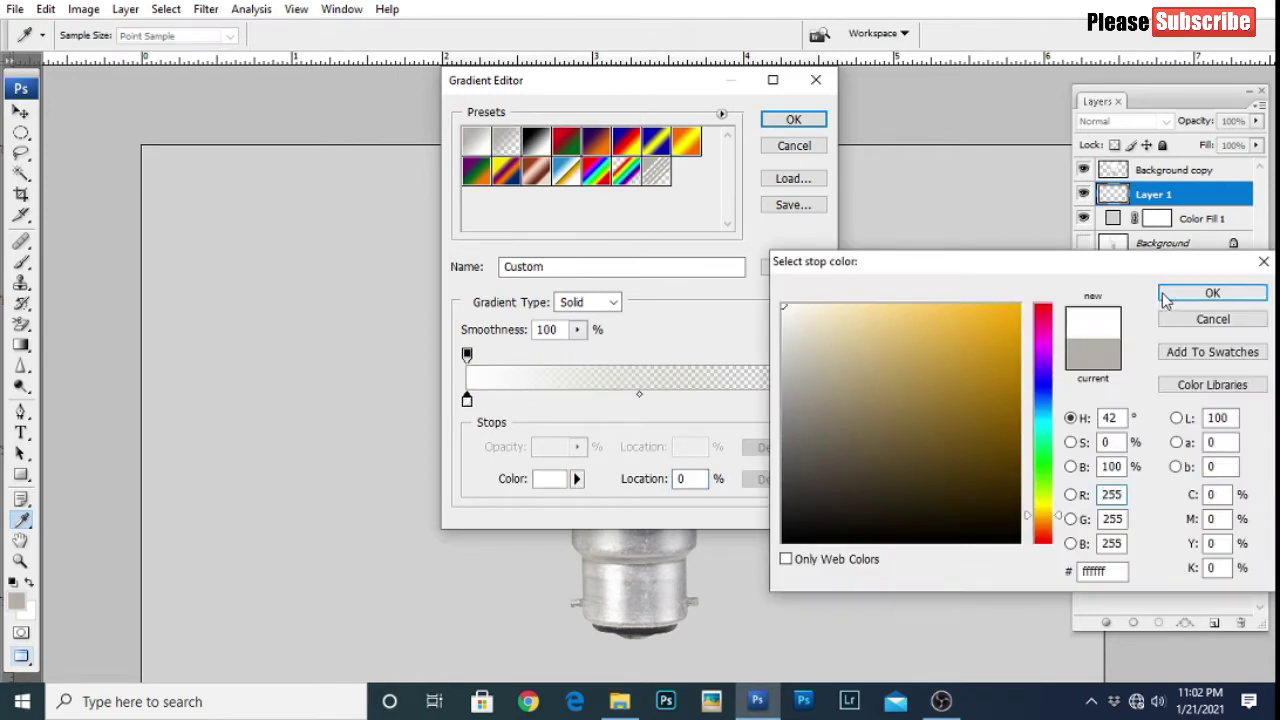
left_click(1171, 291)
left_click(790, 120)
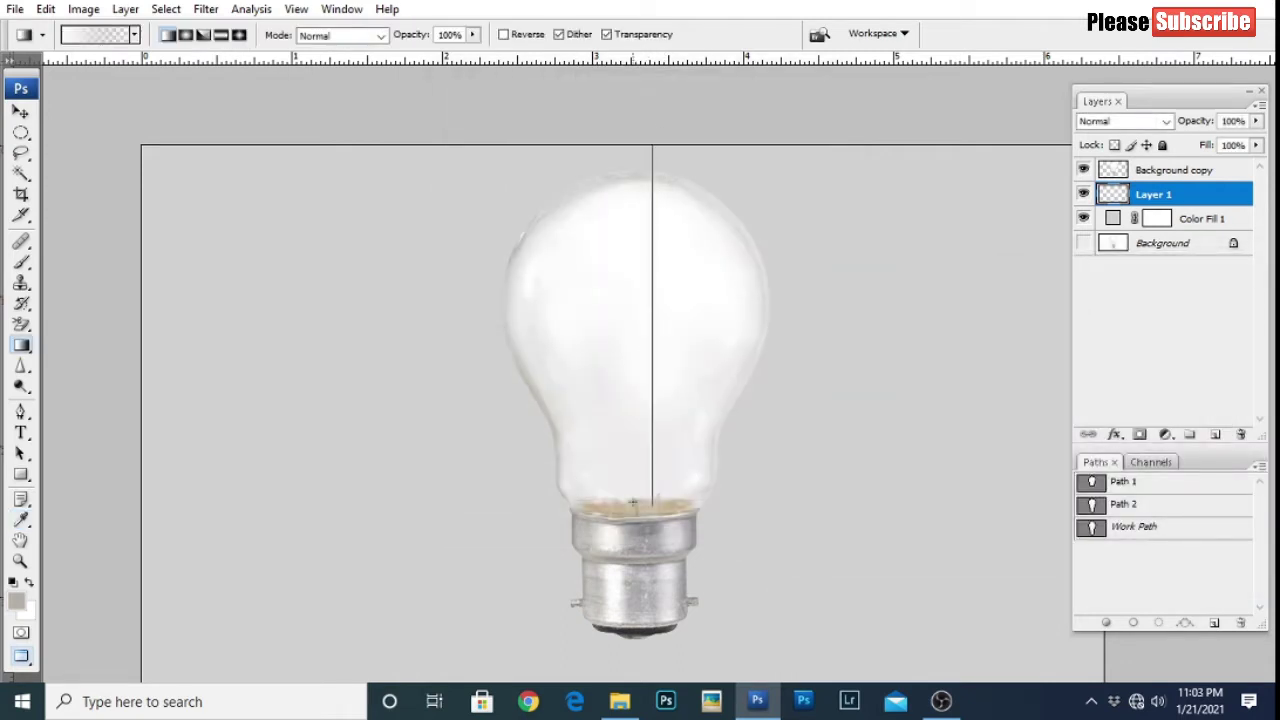
left_click_drag(632, 503, 632, 503)
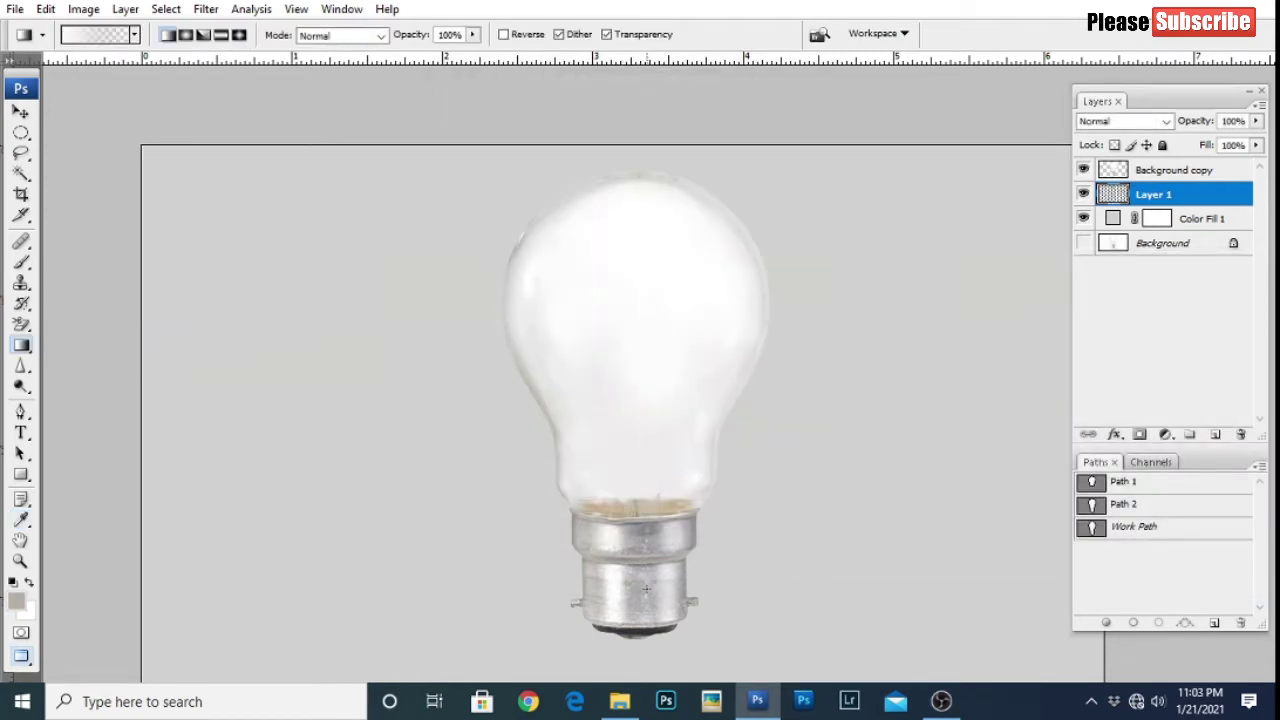
Step: Save the bulb's work path as Path 3
key("p")
left_click_drag(674, 363, 641, 350)
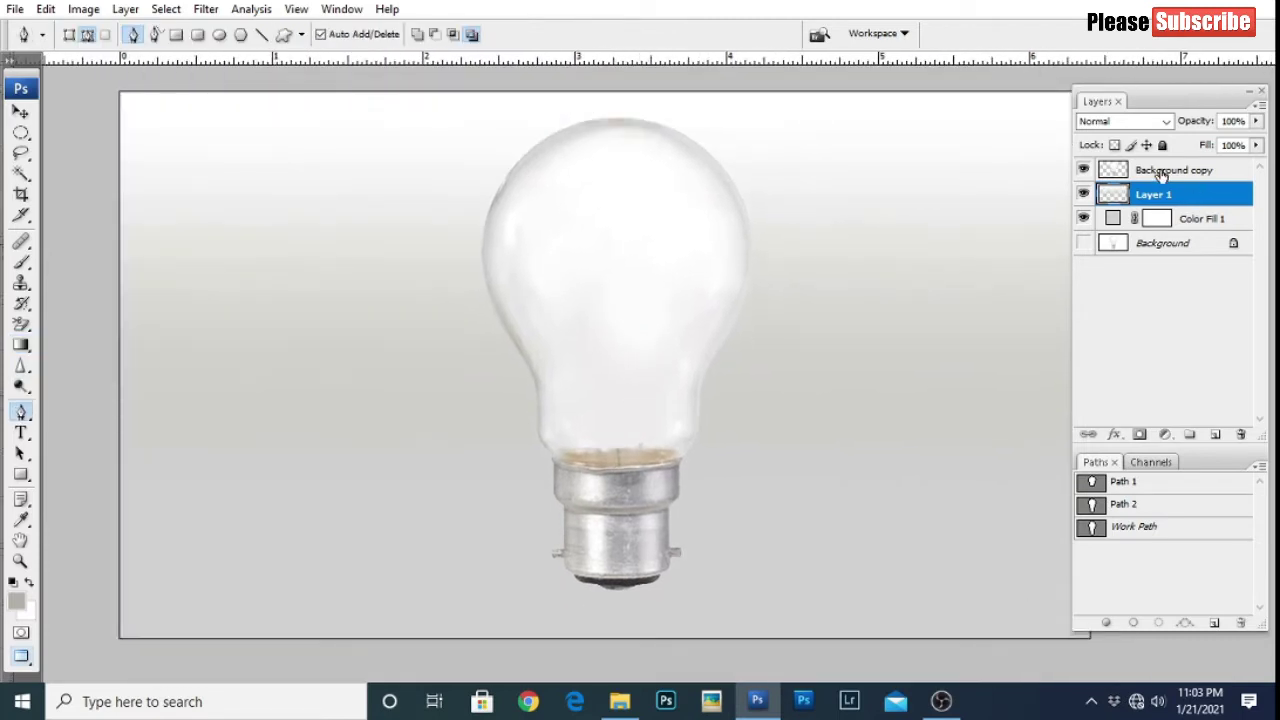
left_click(1162, 172)
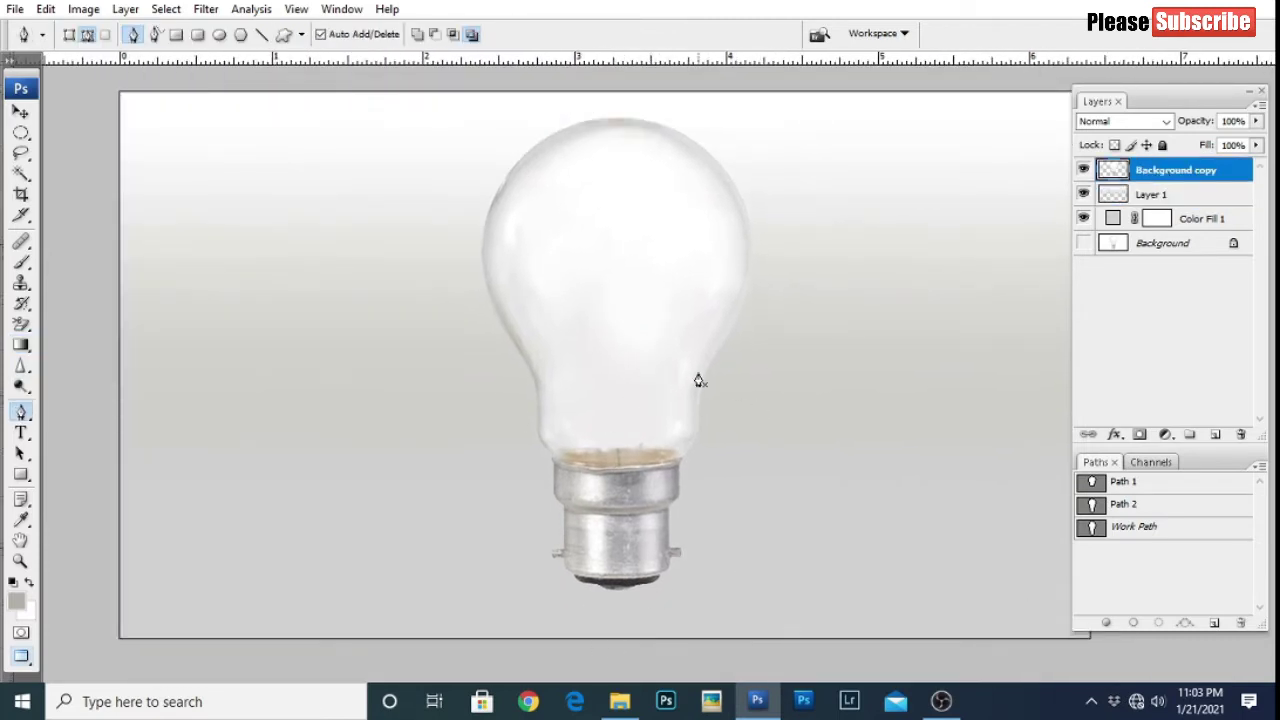
double_click(1164, 526)
key("Return")
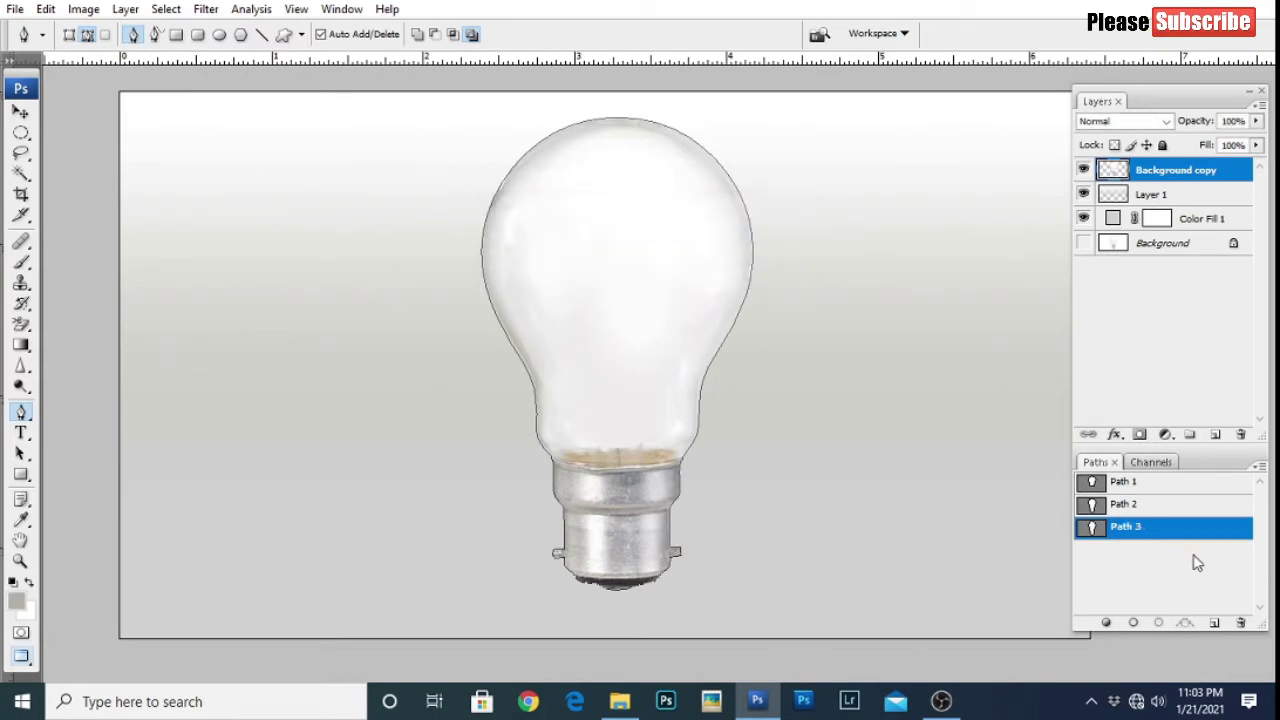
Step: Drag the water image pngfuel.com (3) from Explorer into Photoshop
left_click(622, 703)
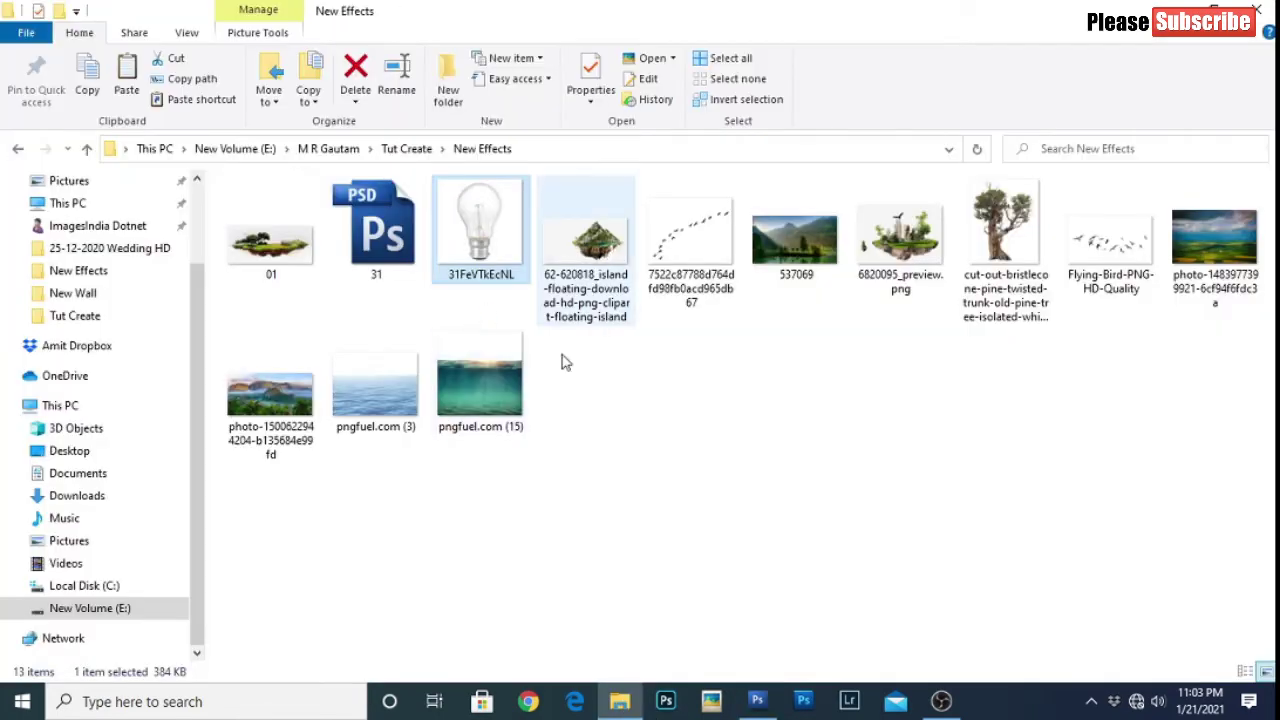
mouse_move(378, 385)
left_mouse_down()
mouse_move(430, 498)
mouse_move(624, 382)
left_mouse_up()
key("alt+Tab")
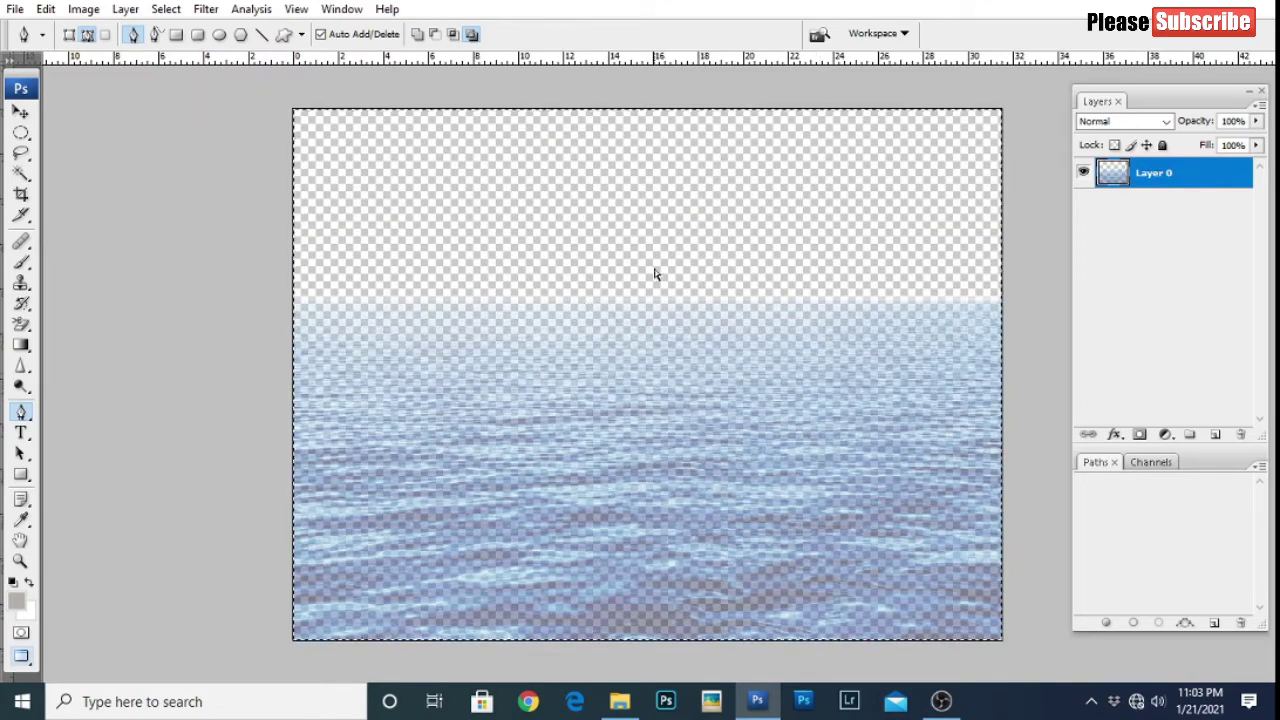
Step: Move the water layer into the bulb document and close the separate water image
key("f")
key("f")
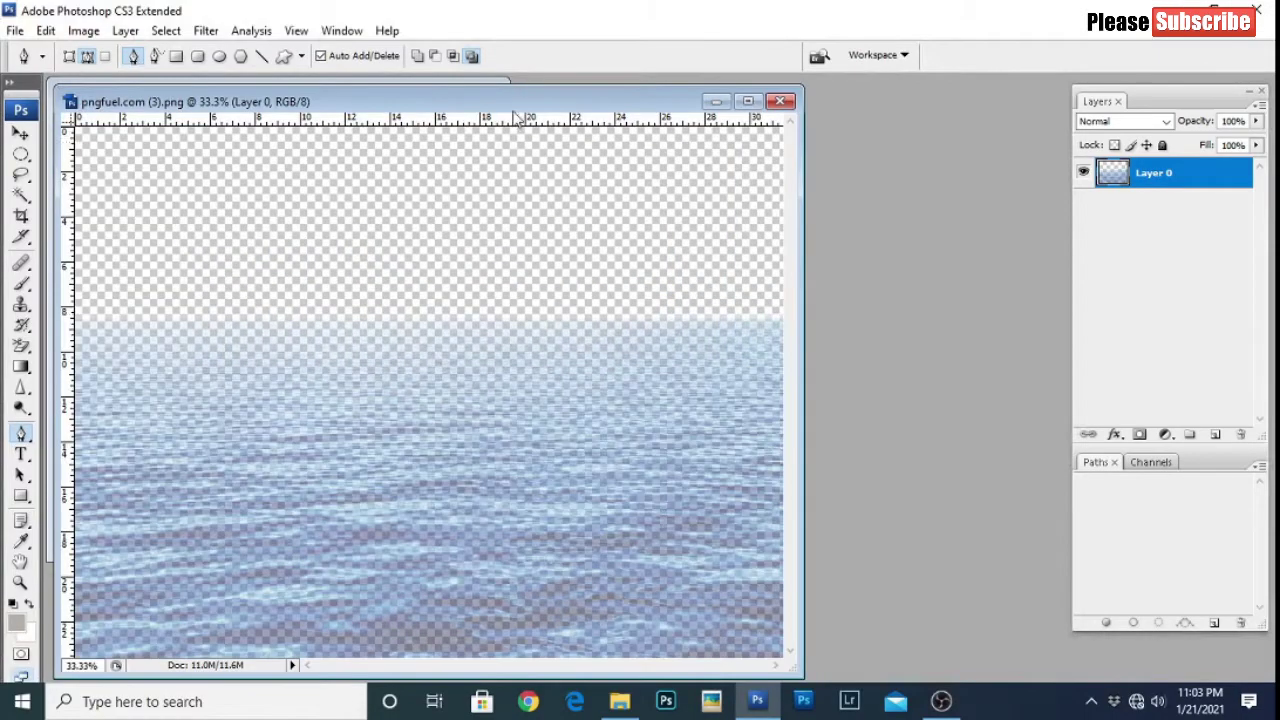
key("v")
left_click_drag(671, 424, 301, 284)
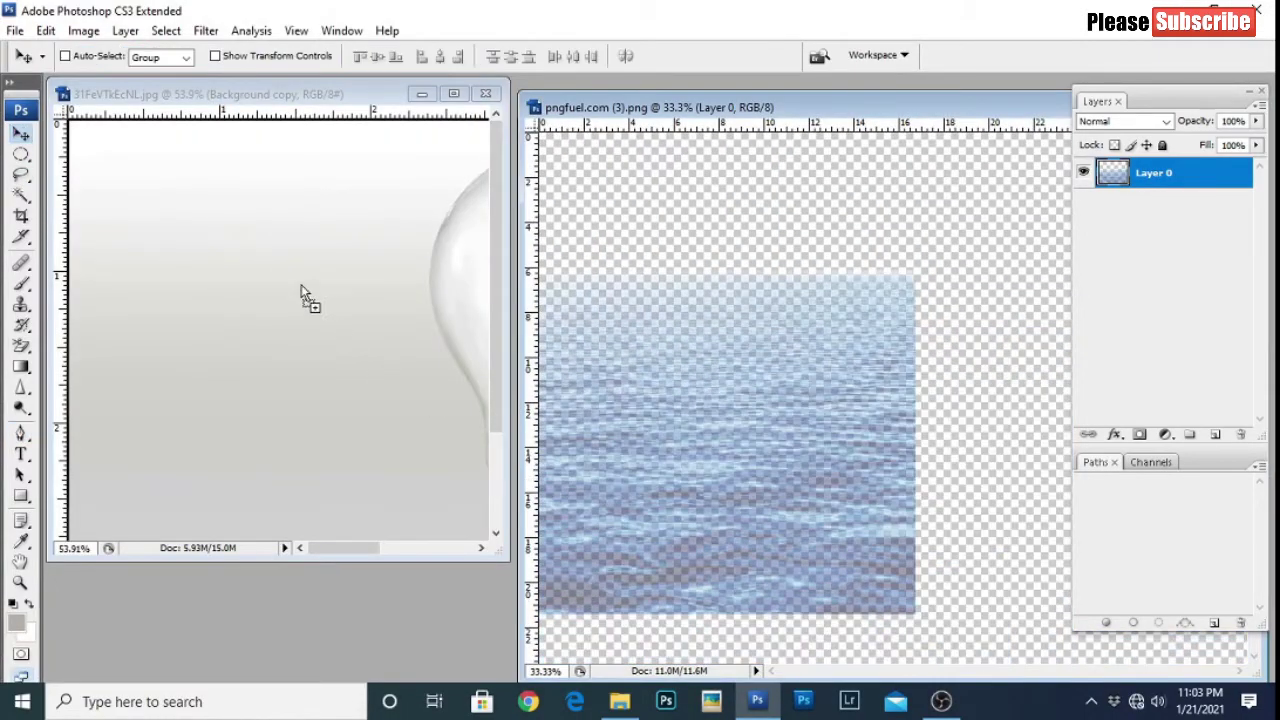
left_click_drag(845, 108, 553, 149)
left_click(950, 148)
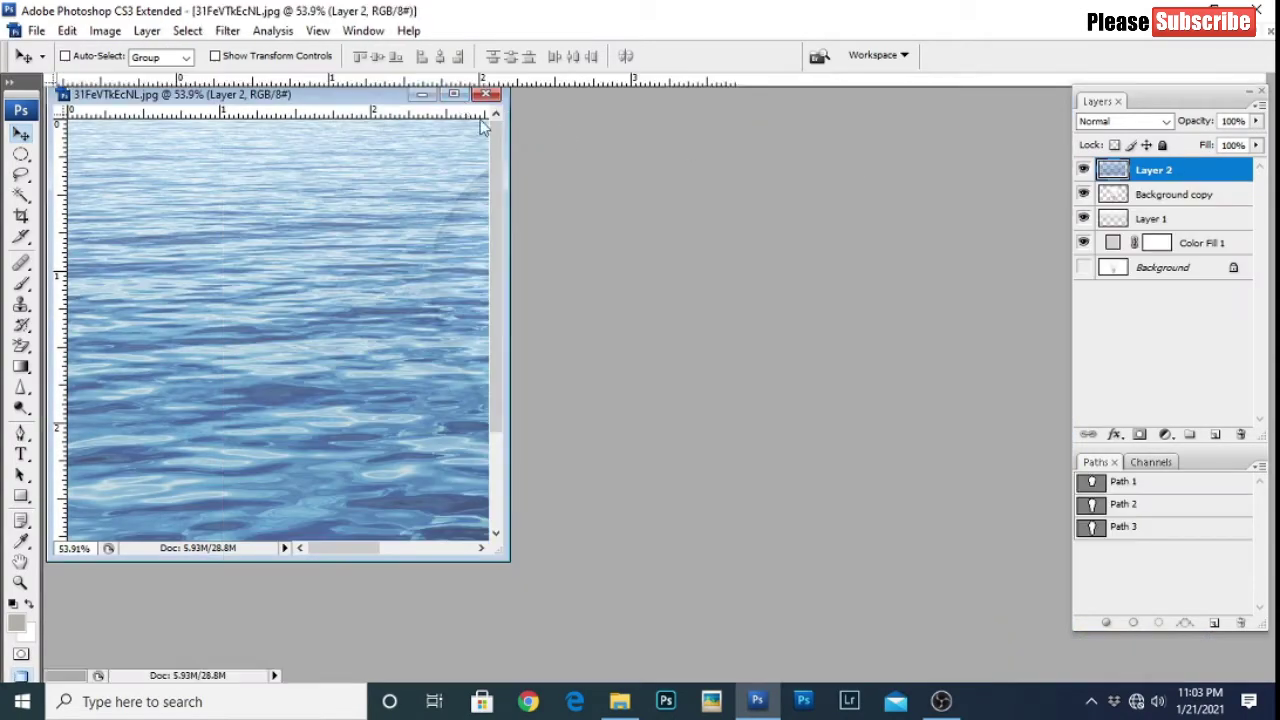
left_click(453, 93)
Step: Squash the water into a thin band across the bulb's middle and set it to Multiply
key("ctrl+t")
key("ctrl+minus")
key("ctrl+minus")
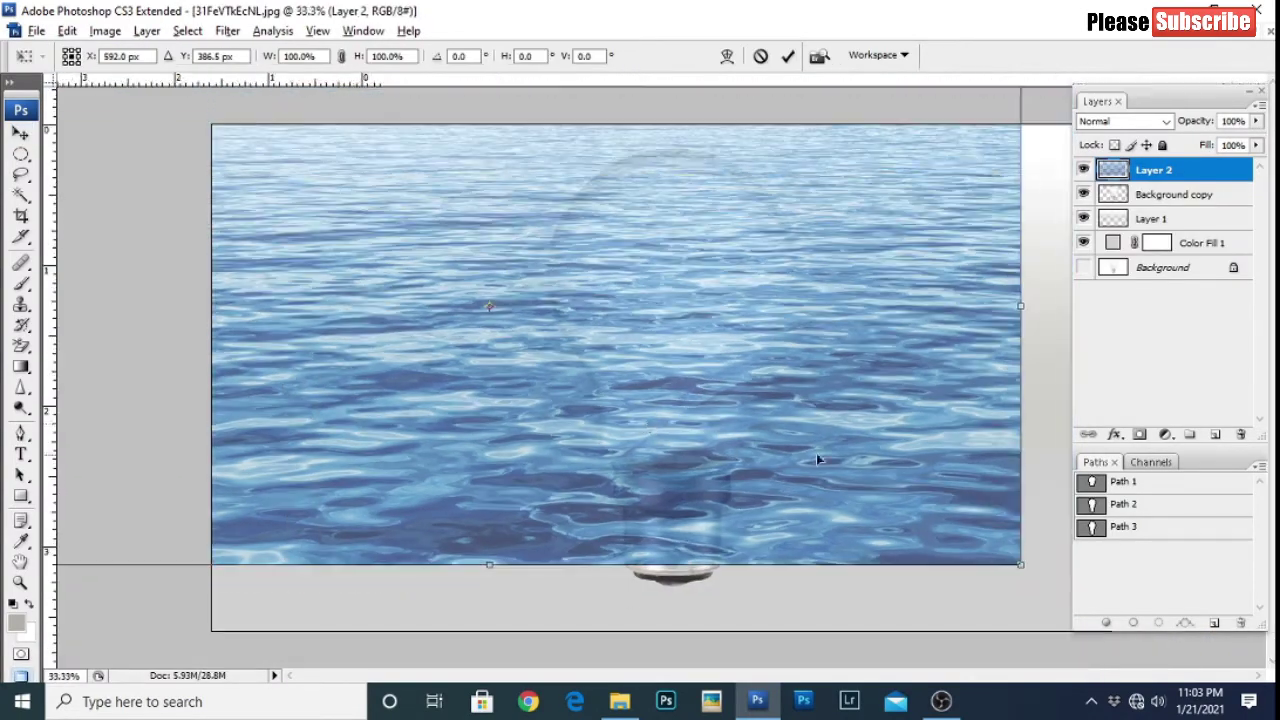
left_click_drag(209, 163, 423, 271)
left_click_drag(612, 353, 700, 371)
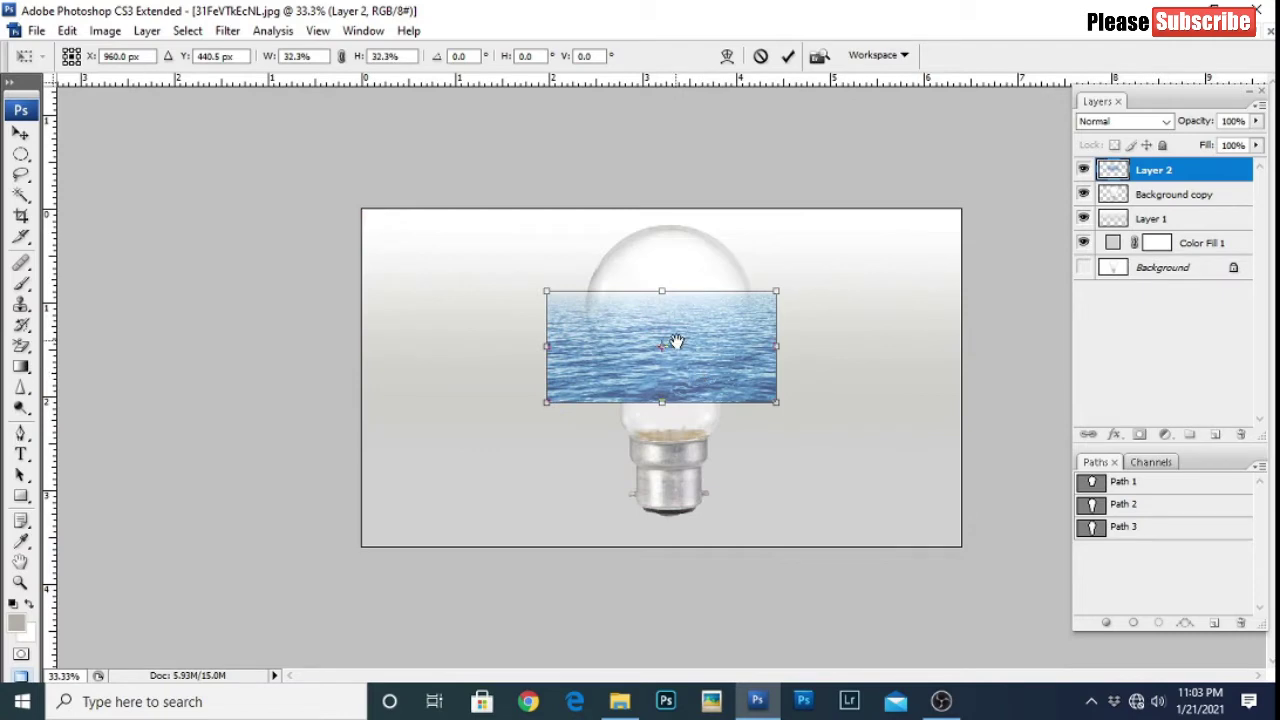
key("ctrl+plus")
key("ctrl+plus")
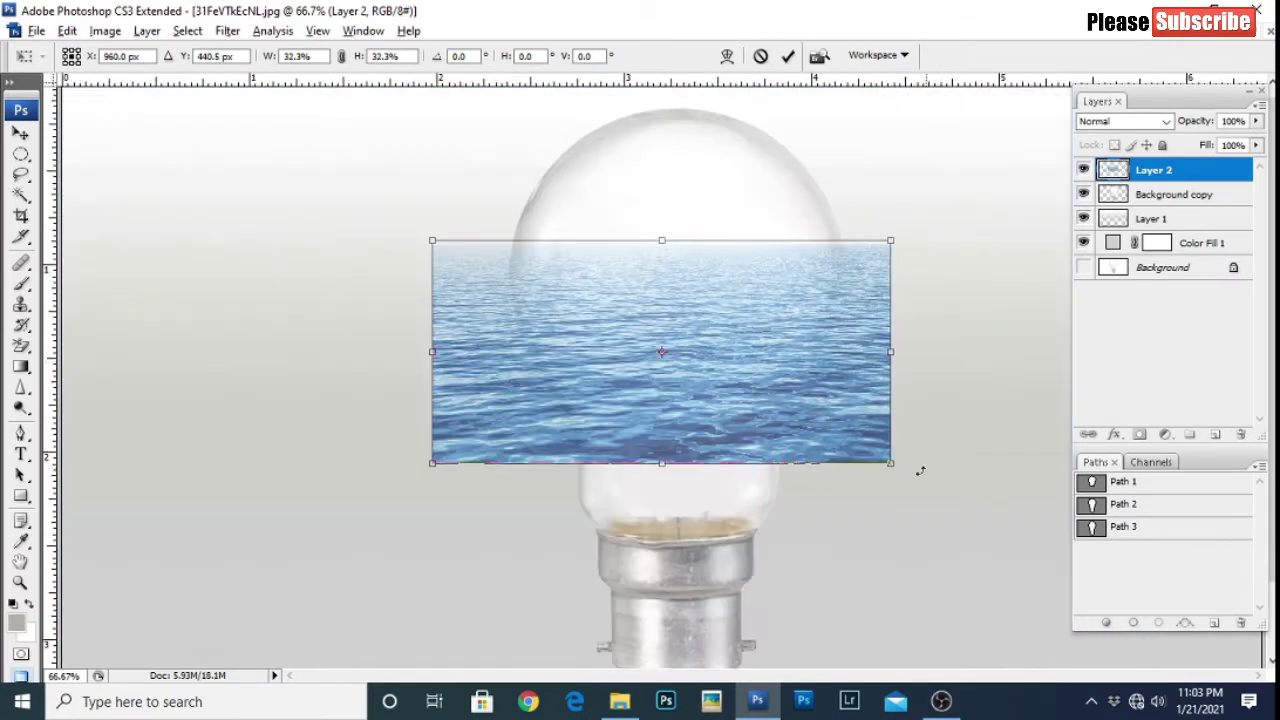
left_click_drag(920, 463, 897, 445)
left_click_drag(766, 400, 778, 385)
left_click_drag(677, 231, 677, 270)
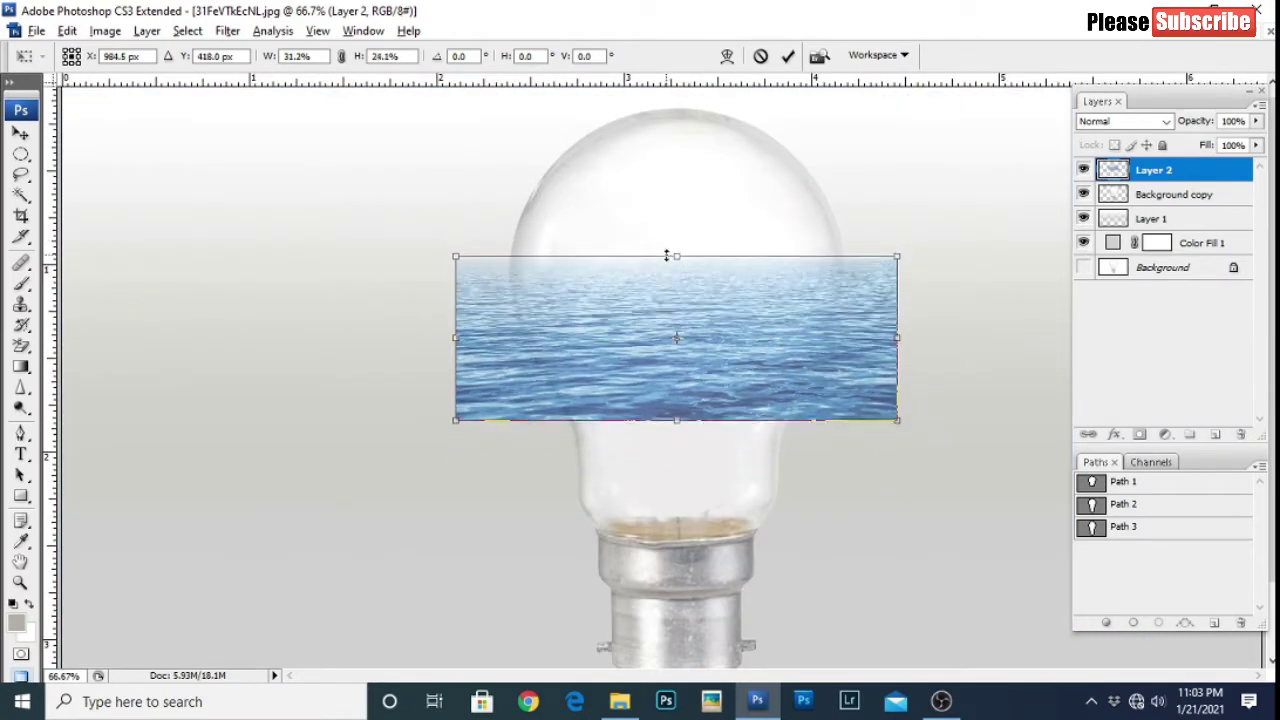
left_click_drag(899, 406, 882, 401)
key("Return")
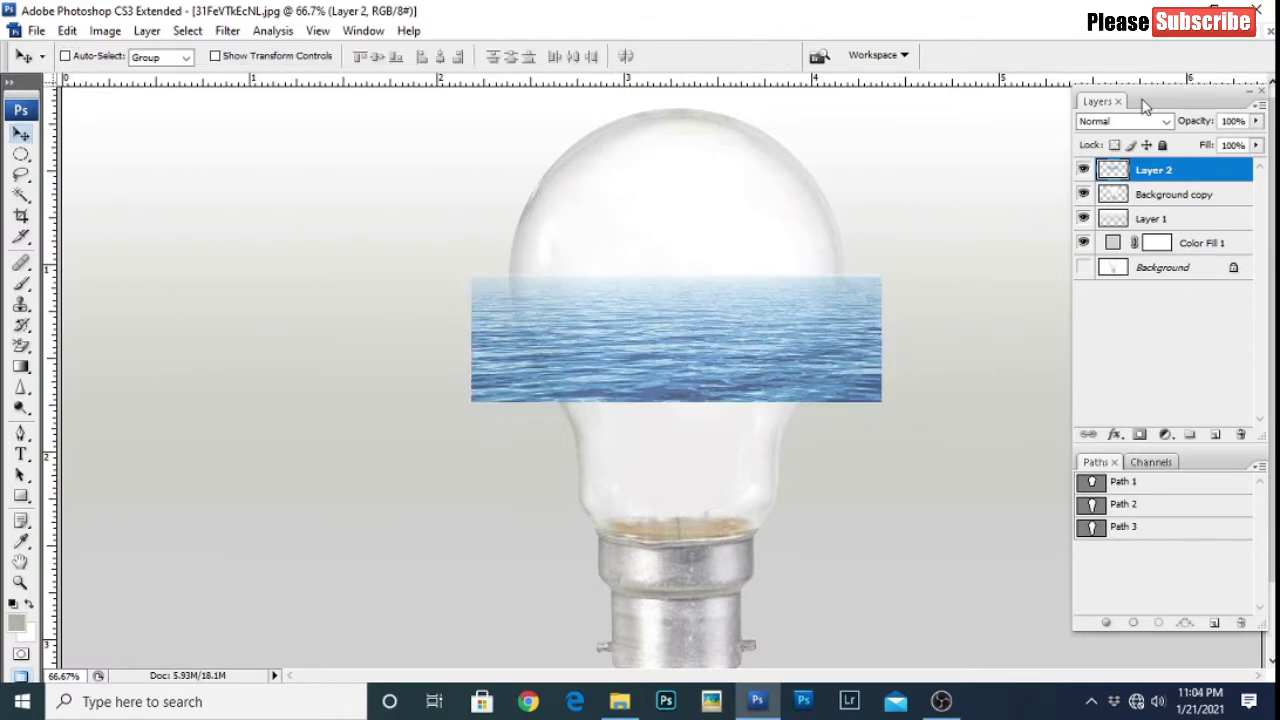
left_click(1124, 121)
left_click(1108, 198)
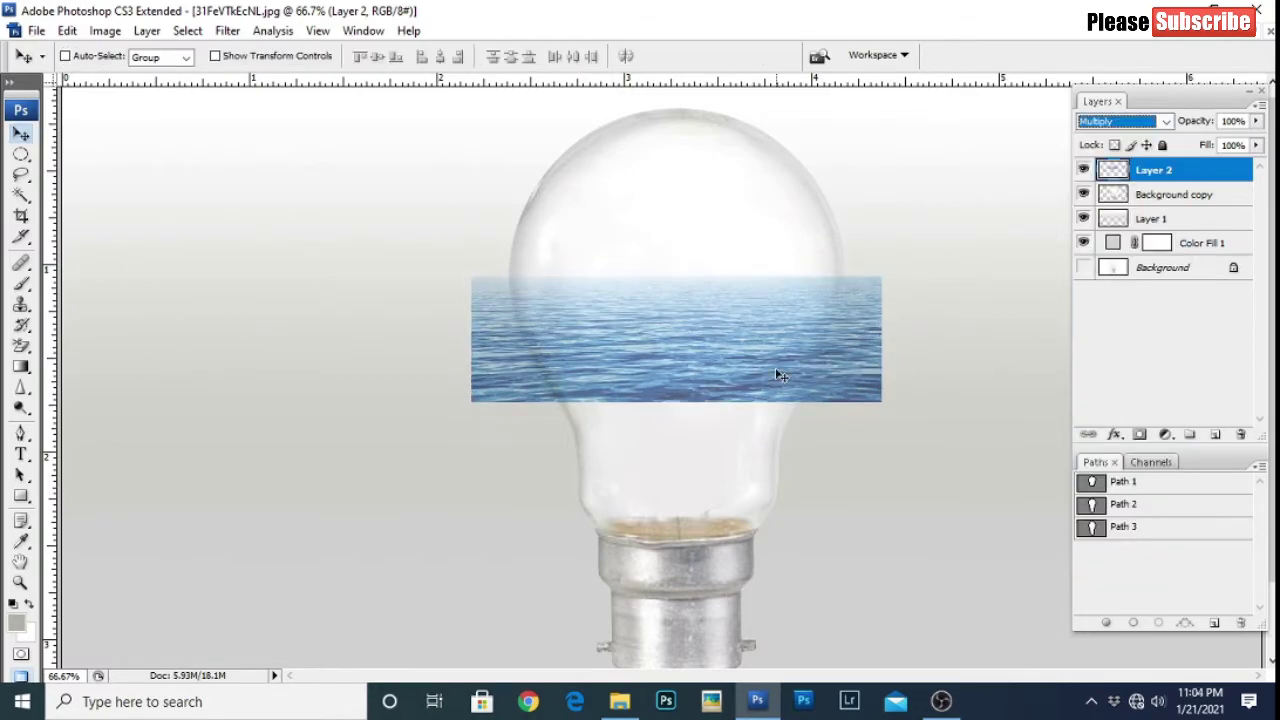
Step: Mask the water to the Path 3 bulb outline and fade its edges with a 30% black brush
left_click(1092, 527, "ctrl")
left_click(1139, 434)
key("b")
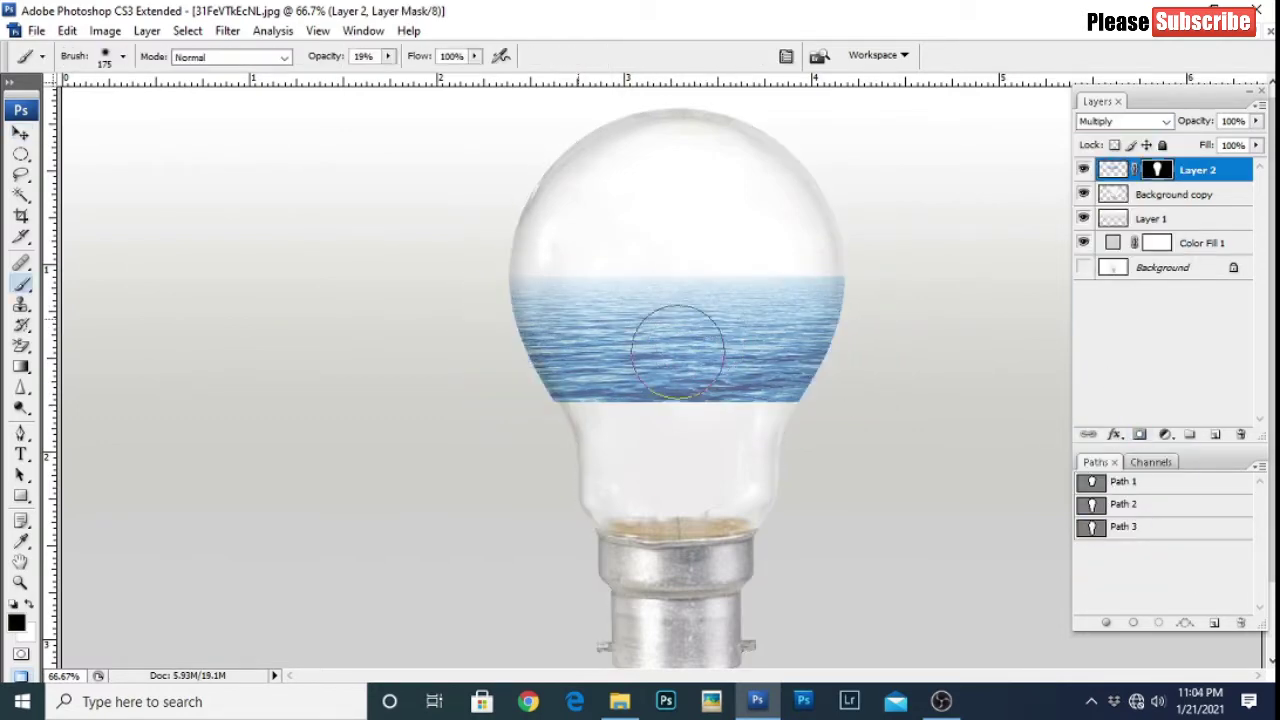
key("bracketleft")
key("bracketleft")
key("3")
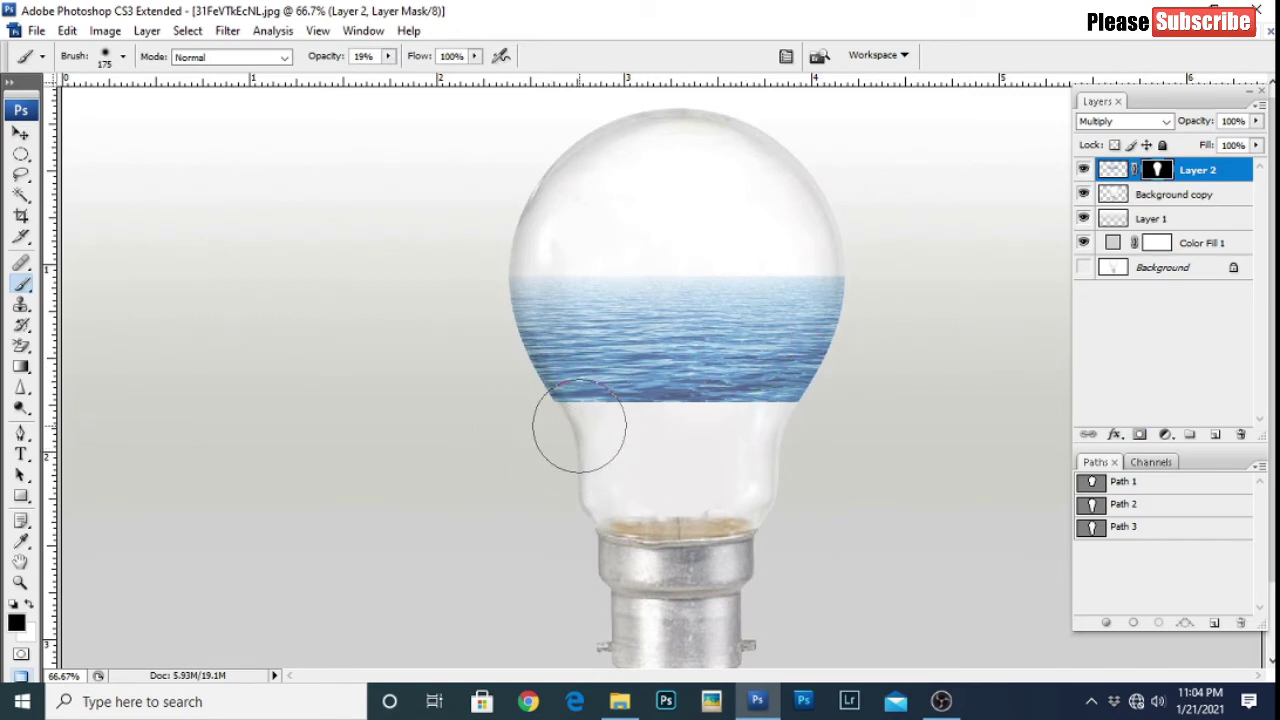
left_click_drag(580, 429, 814, 434)
left_click_drag(845, 285, 531, 297)
mouse_move(979, 308)
left_mouse_down()
mouse_move(429, 346)
mouse_move(1036, 374)
left_mouse_up()
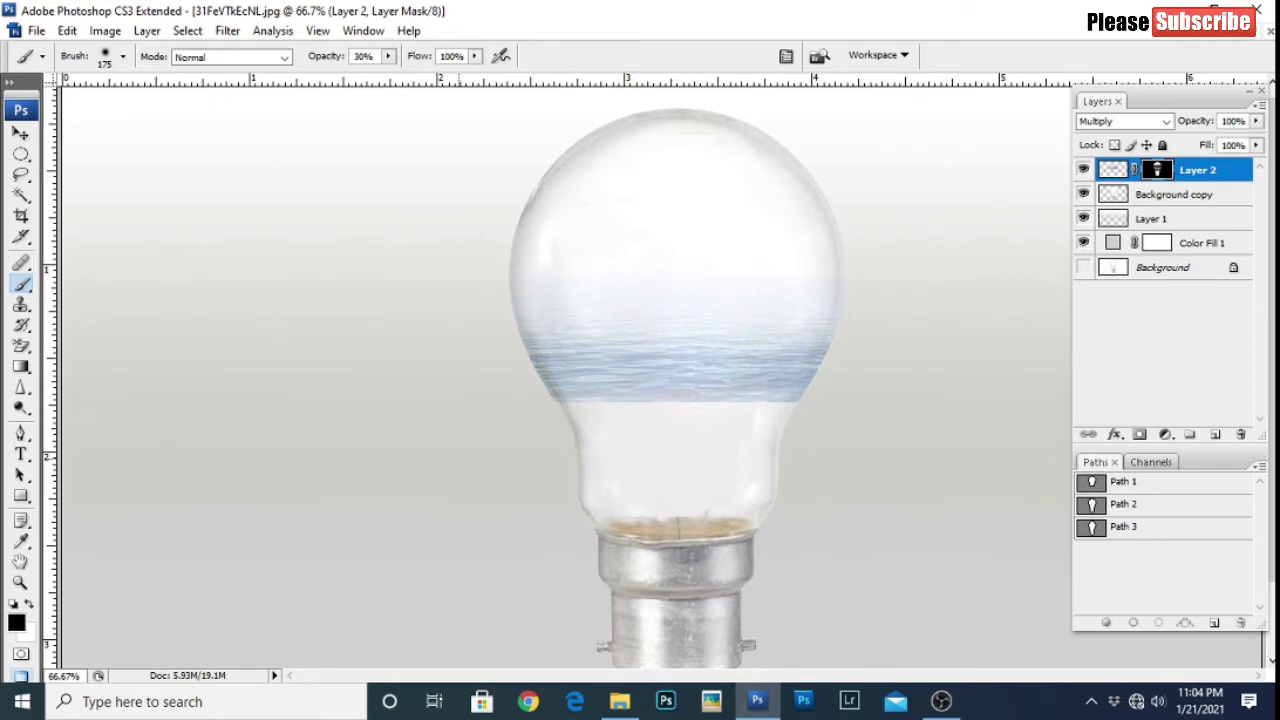
Step: Paint white on the mask to restore some blue, then lighten the band slightly with black
key("x")
key("bracketleft")
key("bracketleft")
key("bracketleft")
left_click(1092, 506, "ctrl")
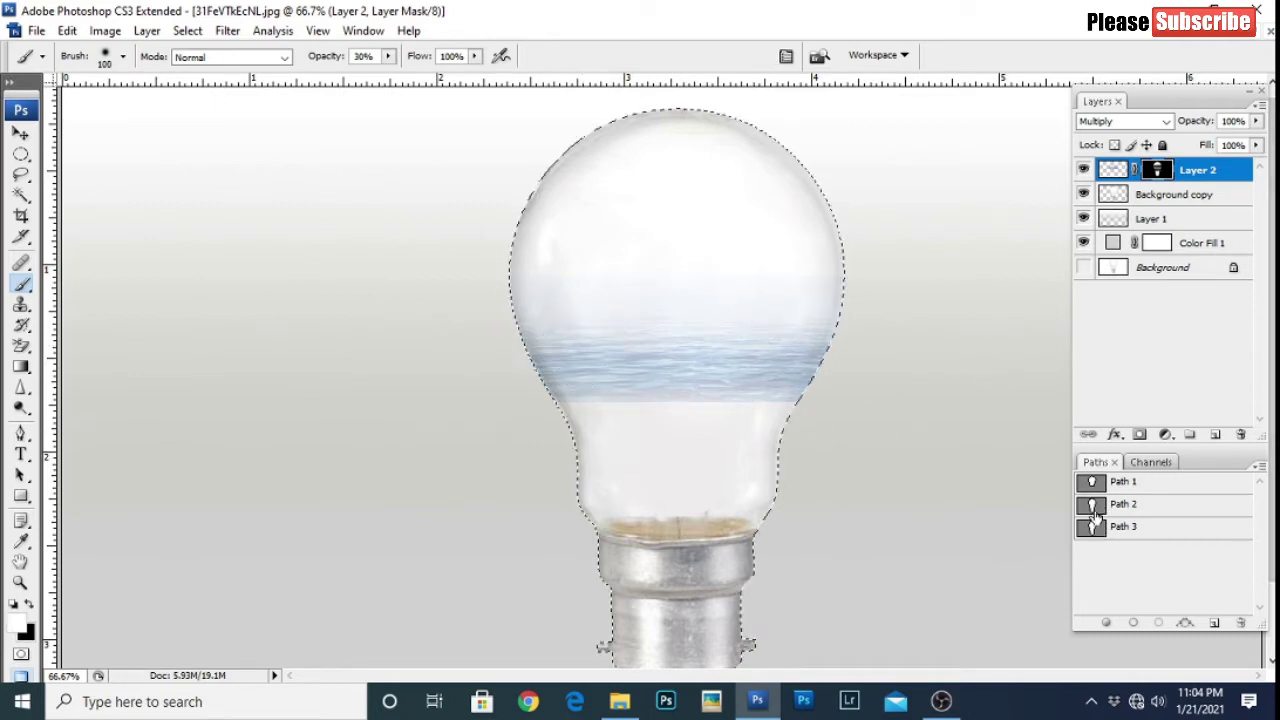
left_click_drag(517, 337, 866, 320)
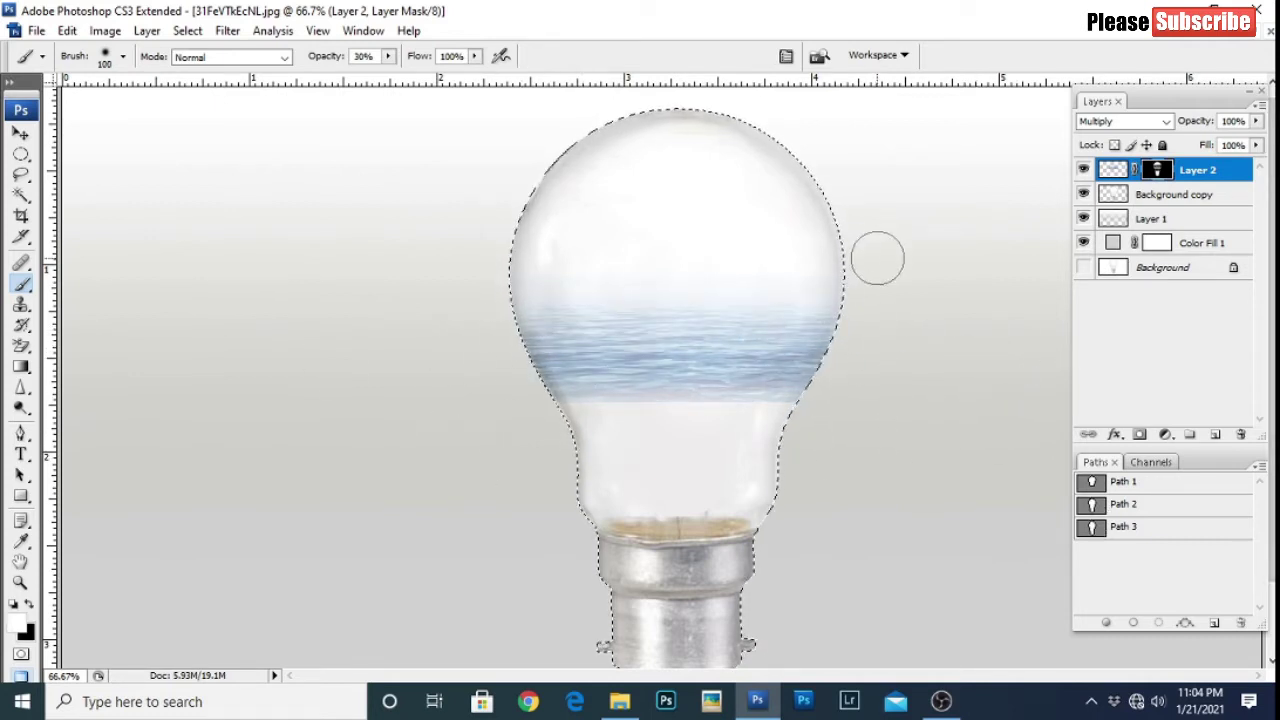
left_click_drag(326, 57, 318, 60)
key("shift+8")
key("shift+9")
key("x")
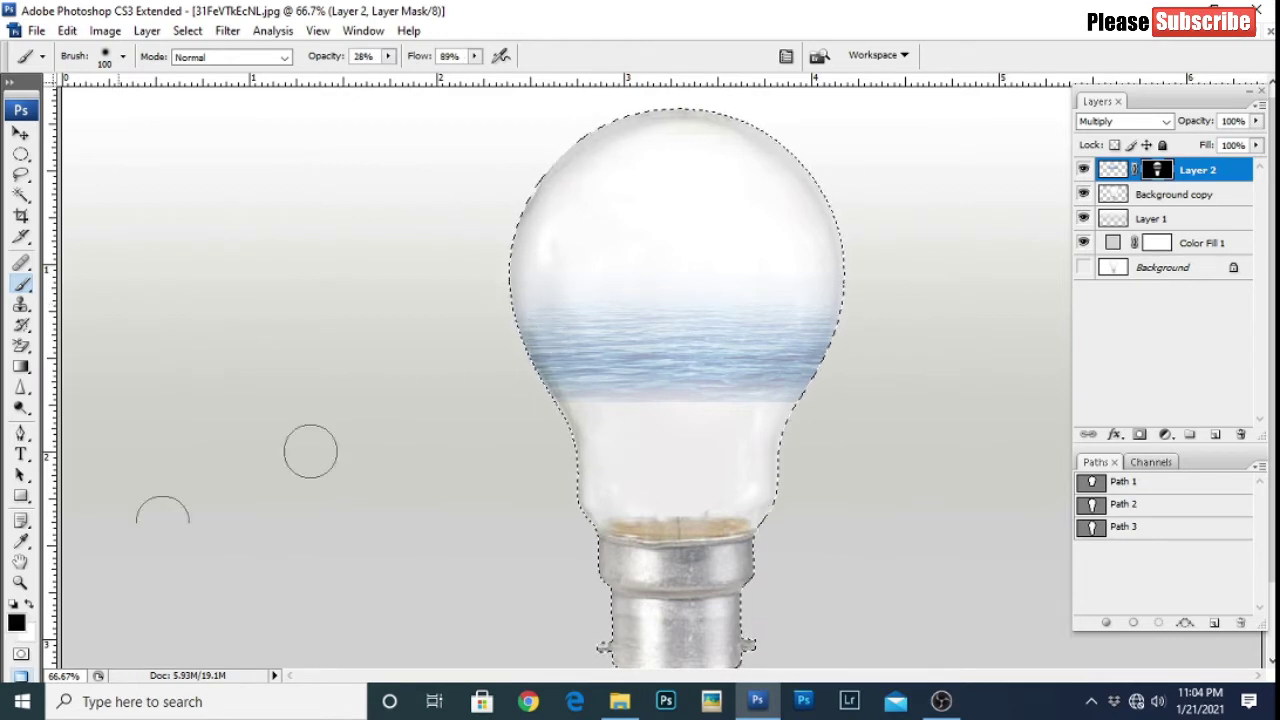
left_click_drag(520, 380, 928, 379)
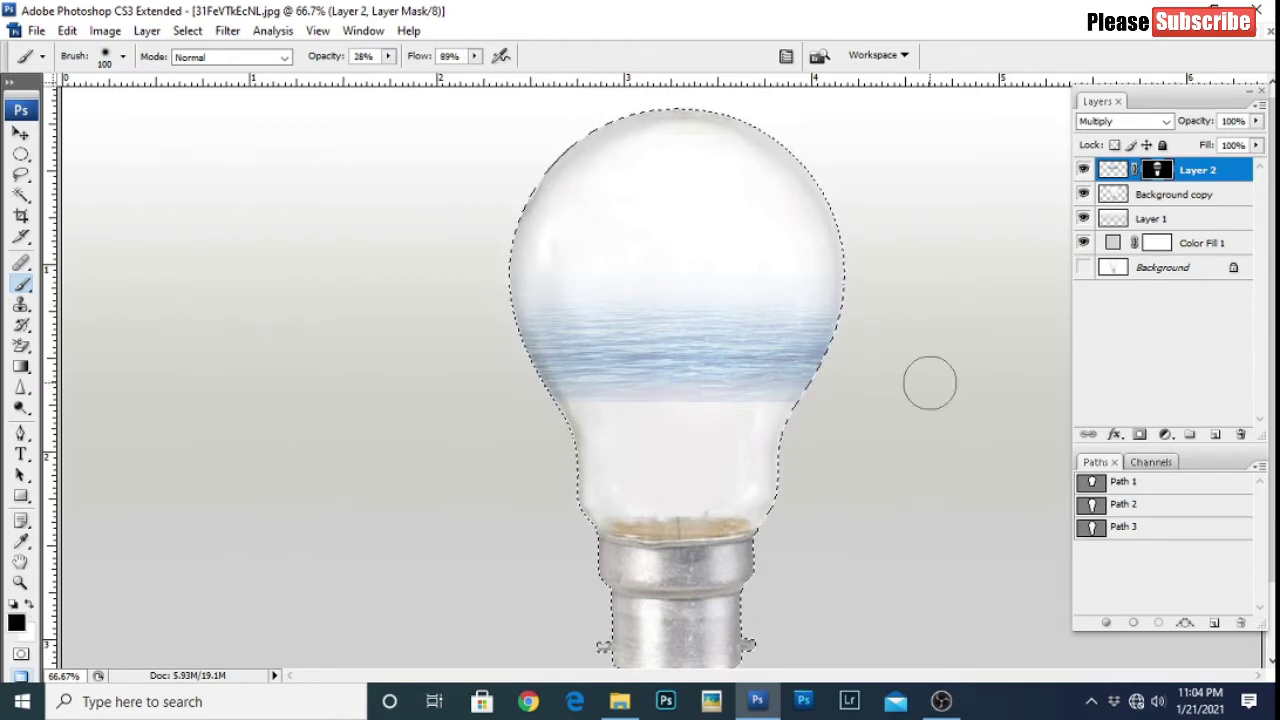
Step: Reselect Layer 2's image and switch to the New Effects folder in File Explorer
left_click(1112, 170)
key("p")
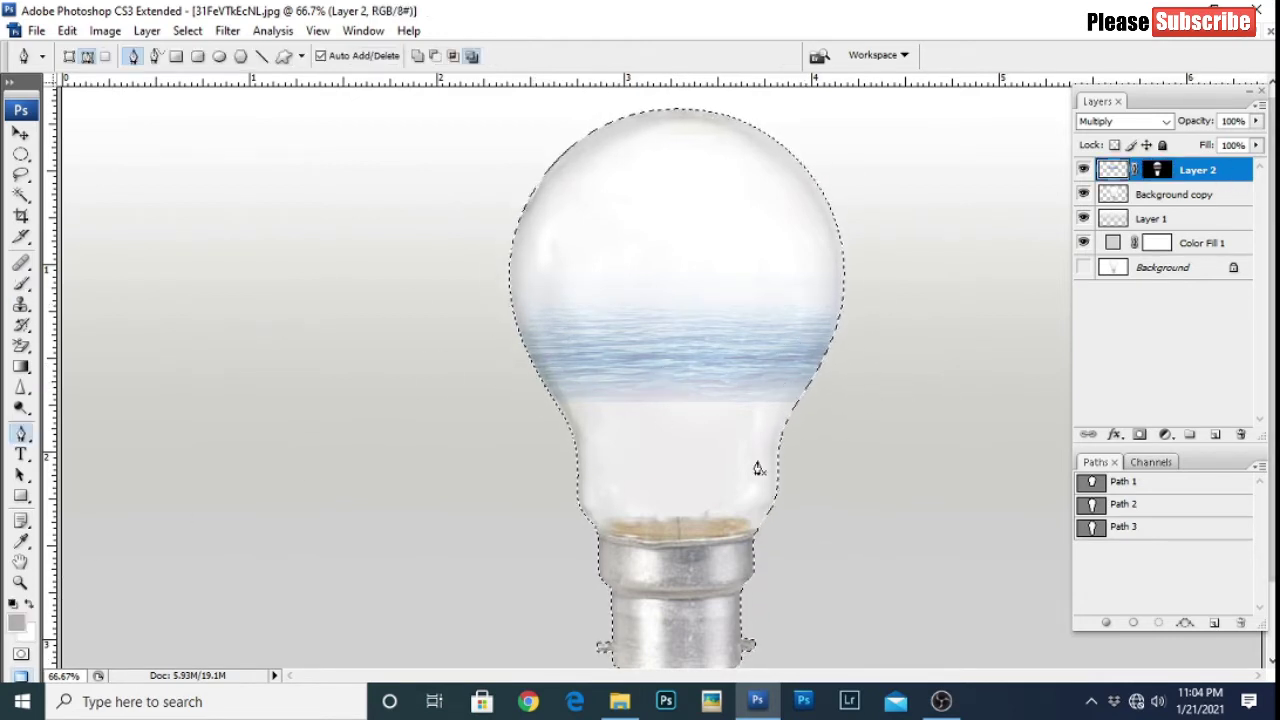
key("alt+Tab")
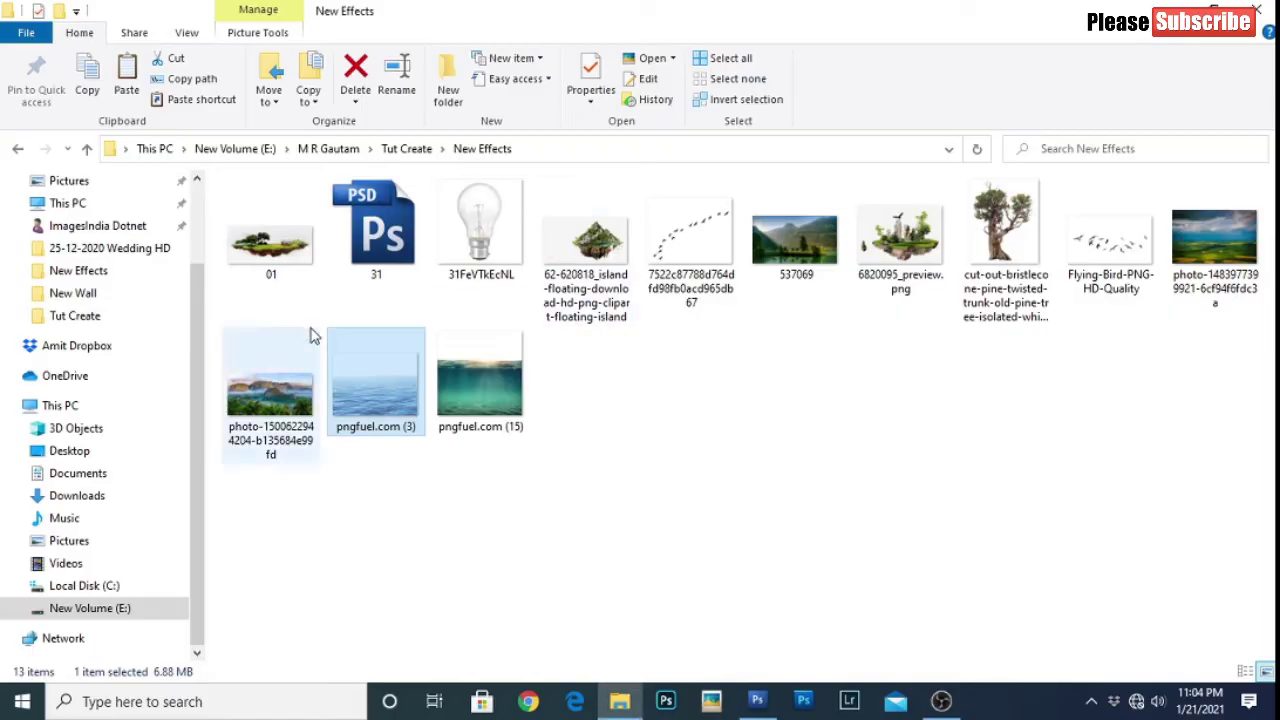
Step: Copy the underwater image into the bulb document as Layer 3 and close its source
left_click_drag(492, 390, 759, 390)
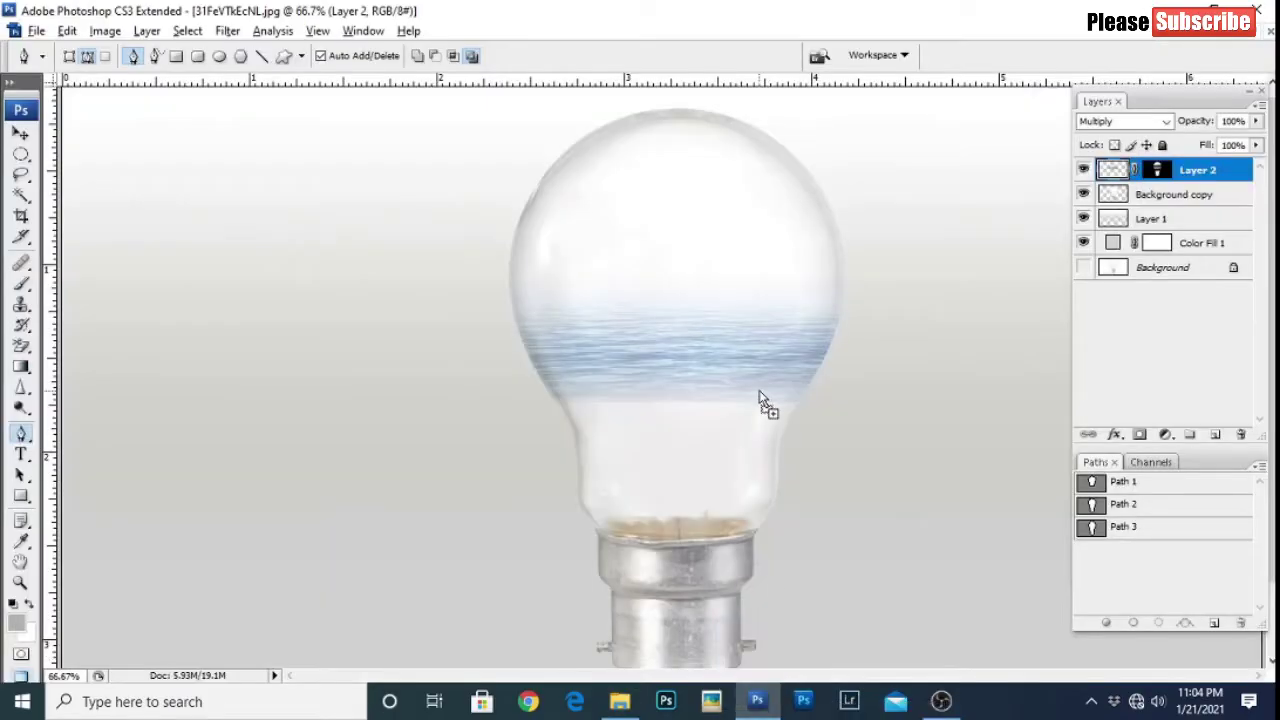
left_click_drag(769, 343, 757, 352)
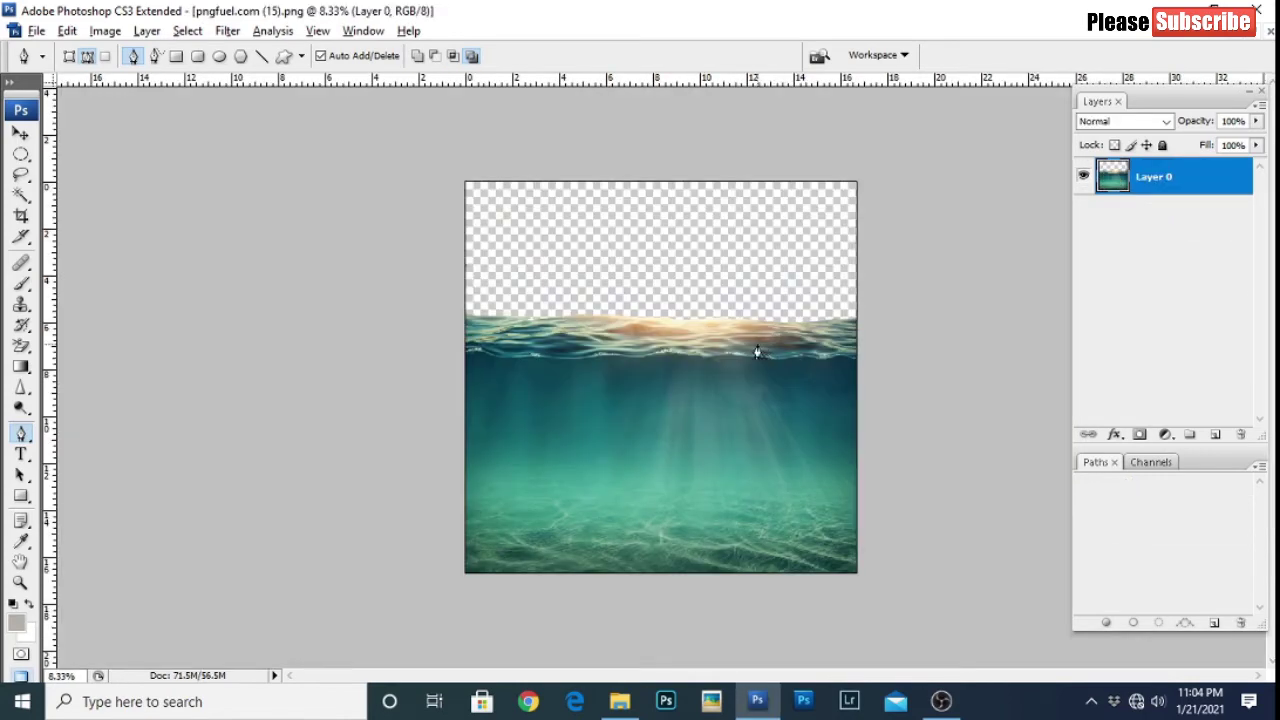
key("f")
key("f")
key("f")
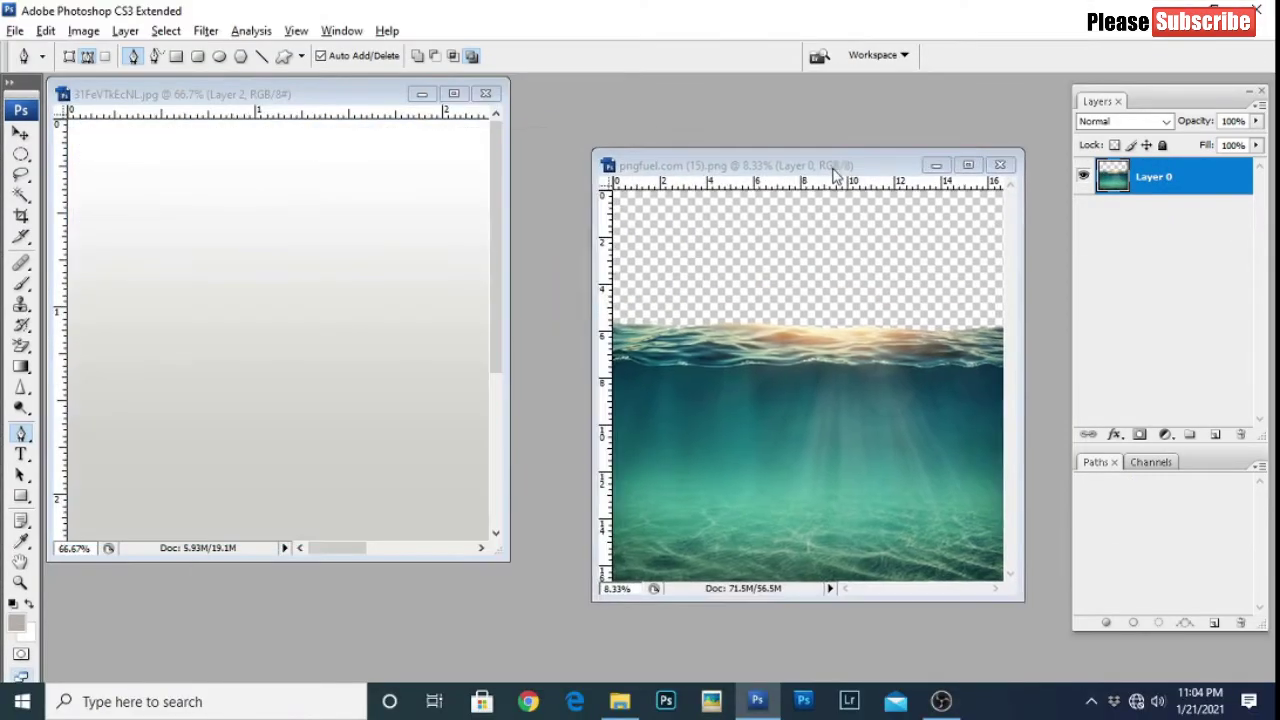
key("v")
left_click_drag(843, 400, 352, 286)
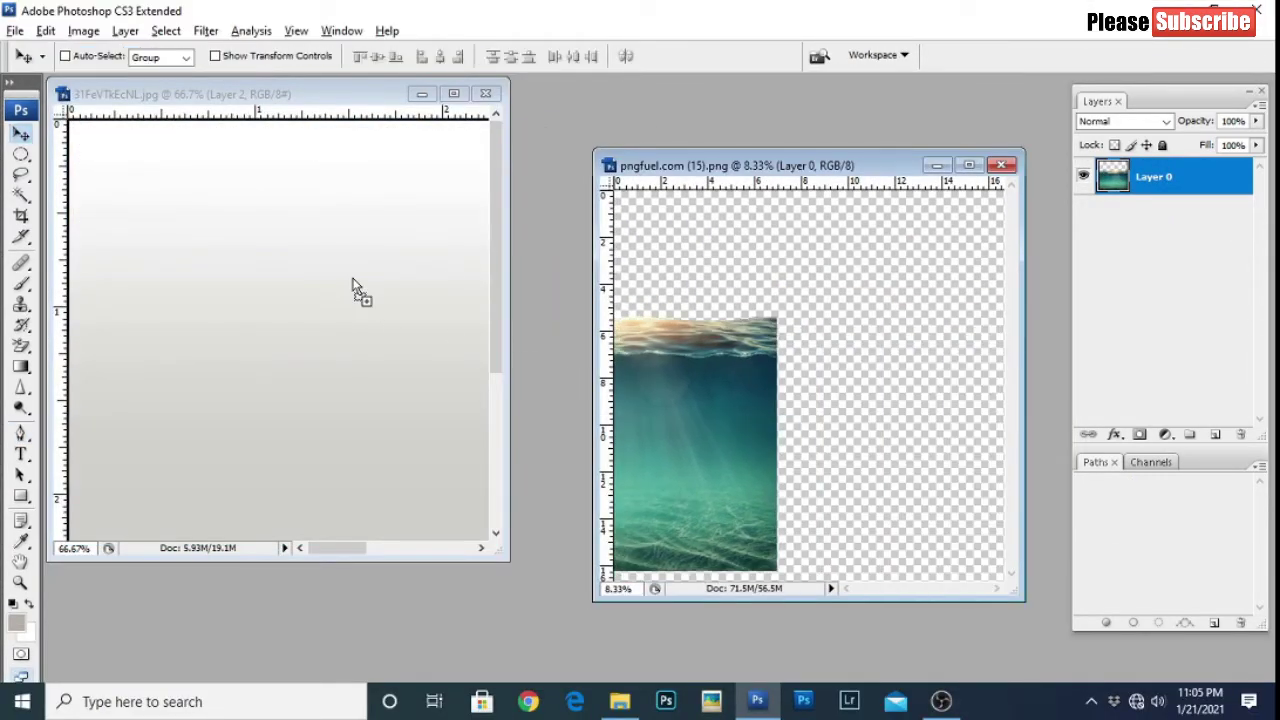
left_click(1001, 165)
left_click(453, 93)
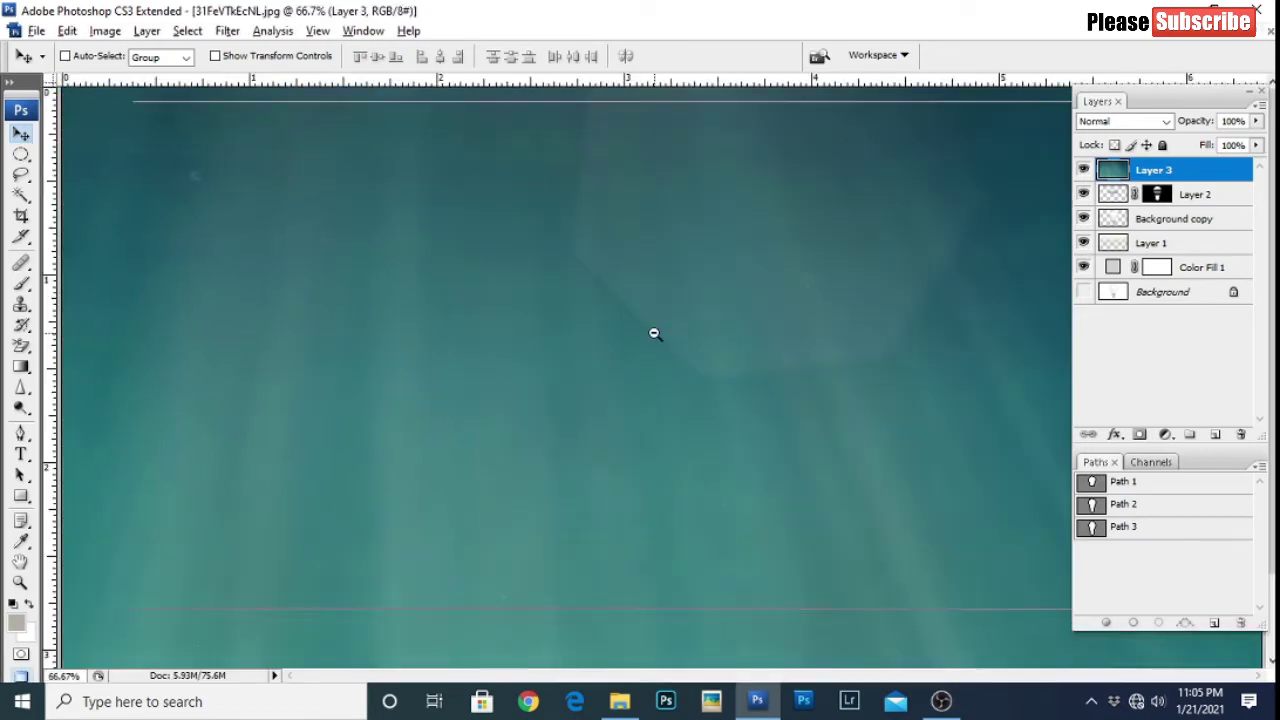
Step: Scale the underwater layer to about 14% and fit it across the bulb's middle
key("ctrl+minus")
key("ctrl+minus")
key("ctrl+minus")
right_click(740, 318)
key("ctrl+t")
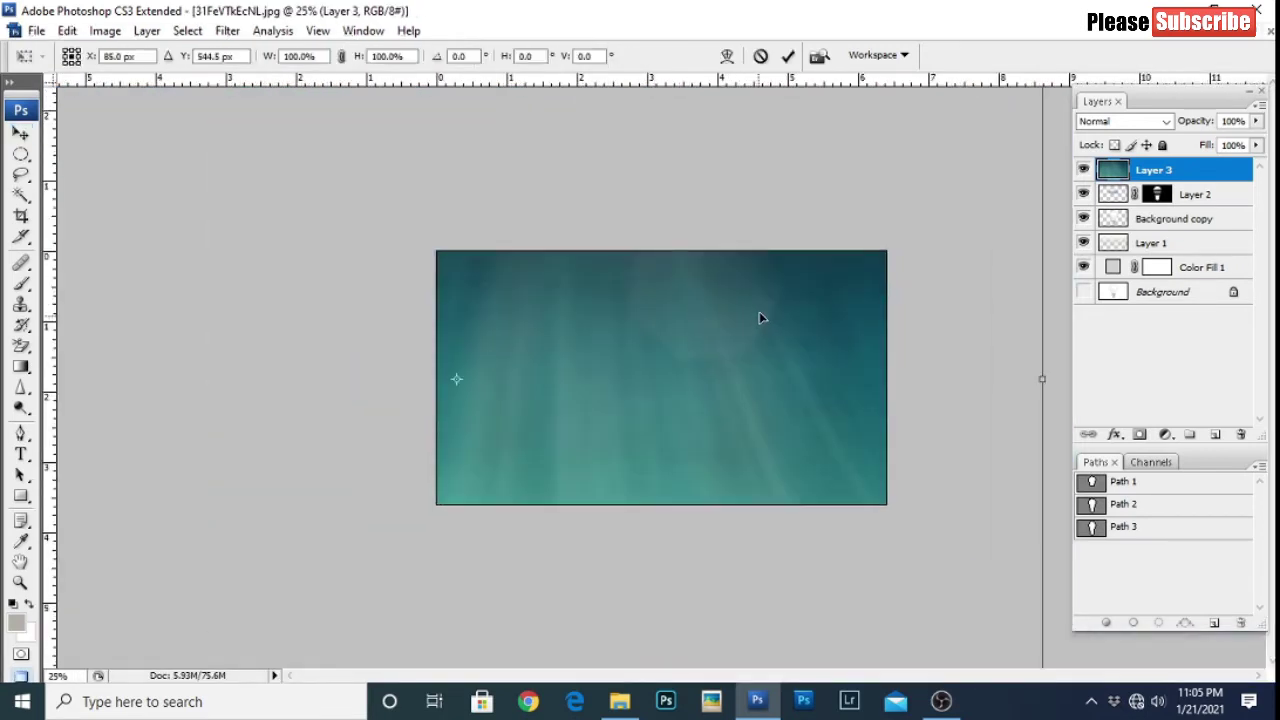
key("ctrl+0")
mouse_move(862, 122)
left_mouse_down()
mouse_move(733, 297)
mouse_move(688, 336)
left_mouse_up()
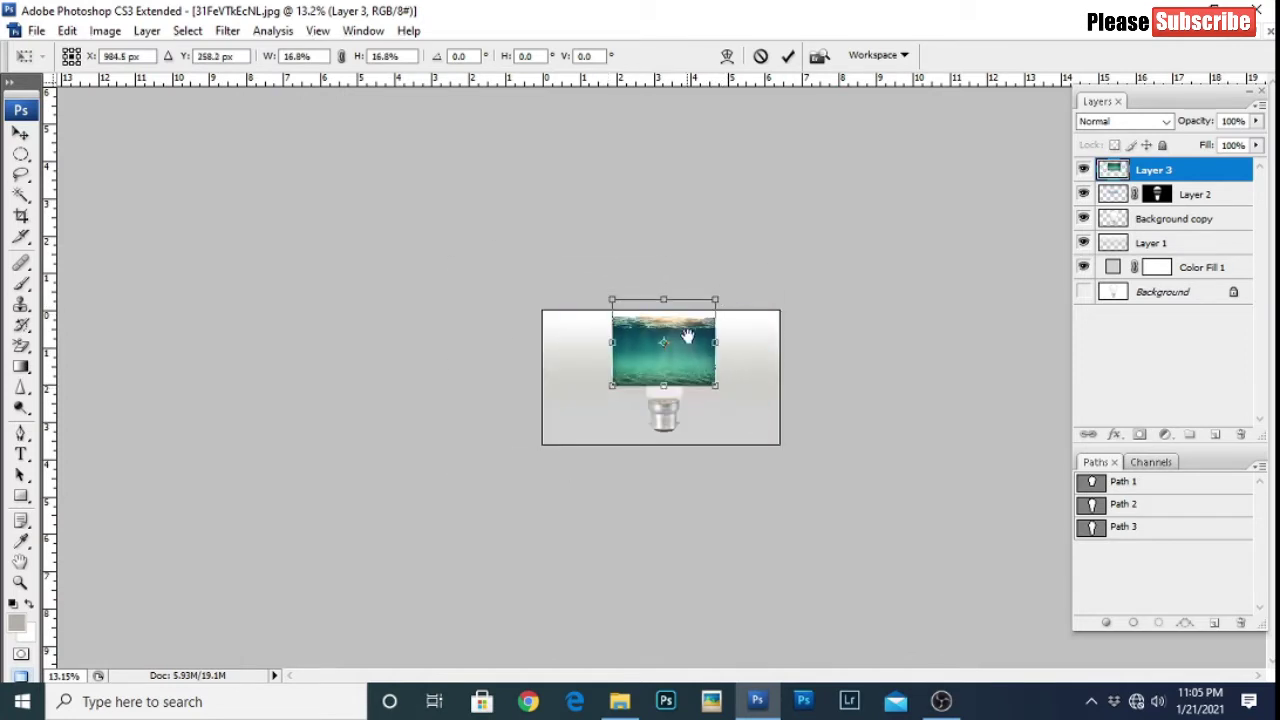
key("ctrl+plus")
key("ctrl+plus")
key("ctrl+plus")
key("ctrl+plus")
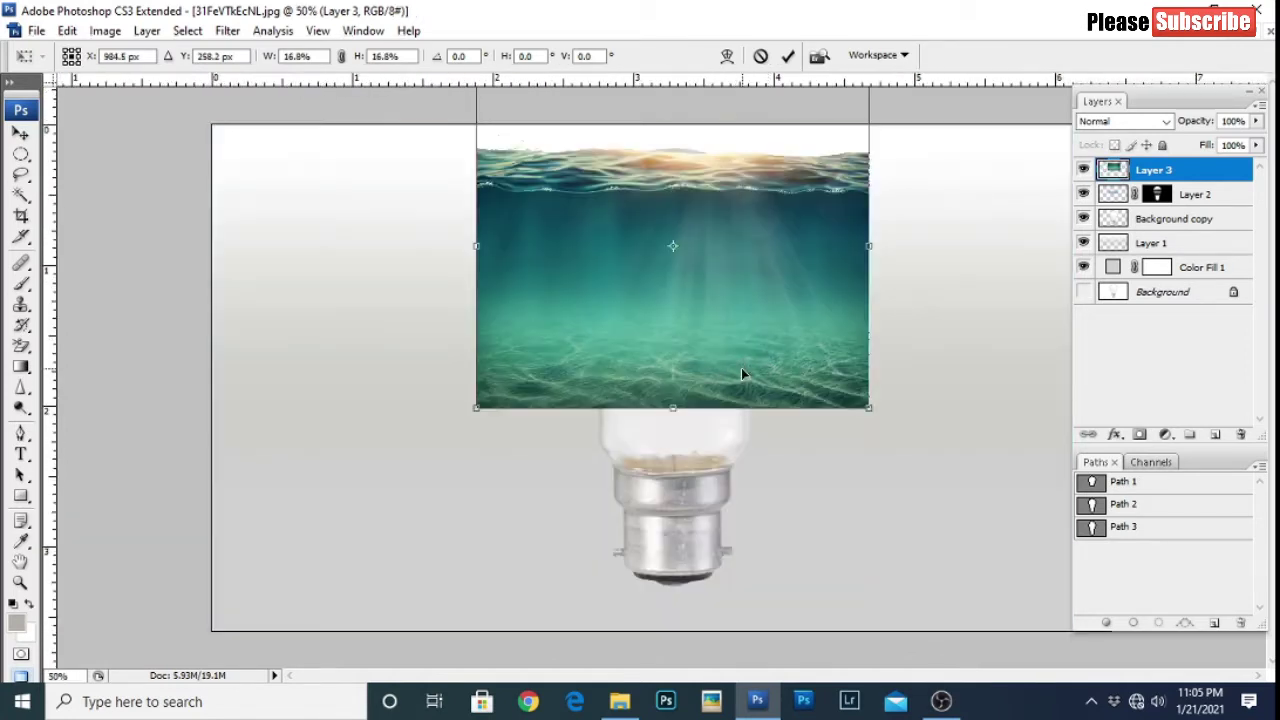
left_click_drag(741, 374, 748, 421)
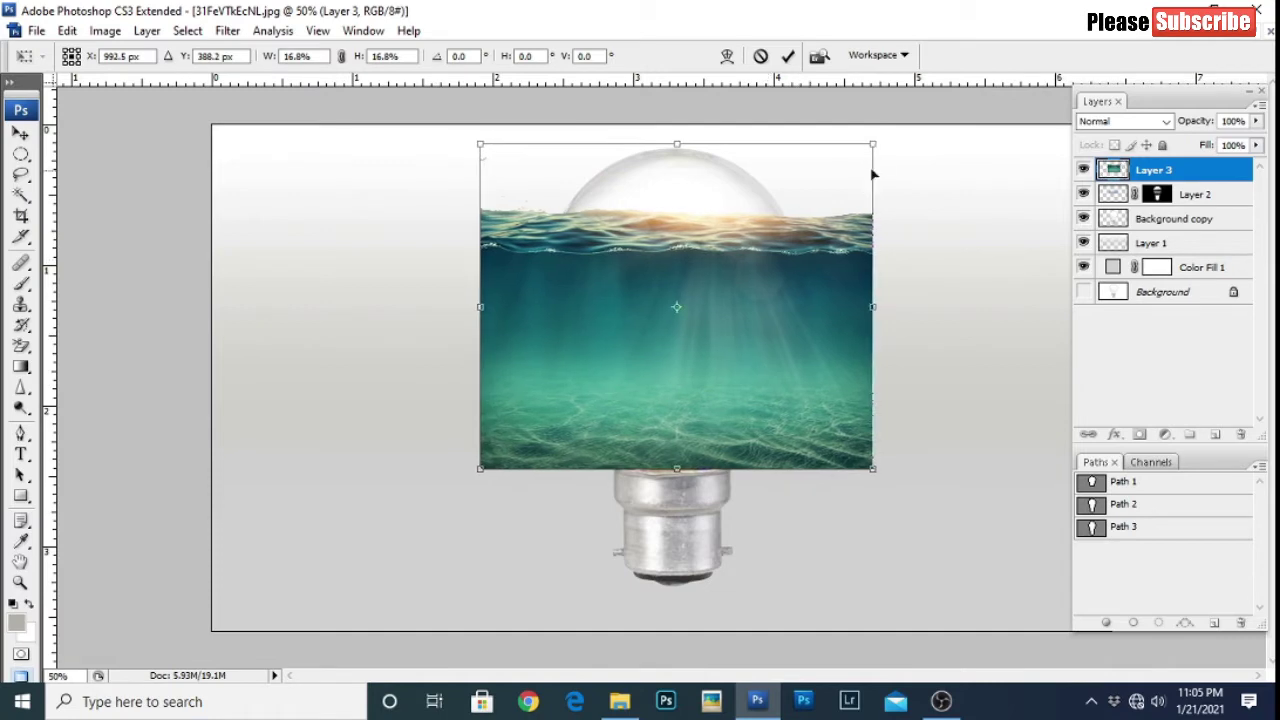
left_click_drag(873, 146, 829, 195)
left_click_drag(737, 289, 604, 241)
Step: Apply the resize, then mask the water layer to the bulb path's outline
key("Return")
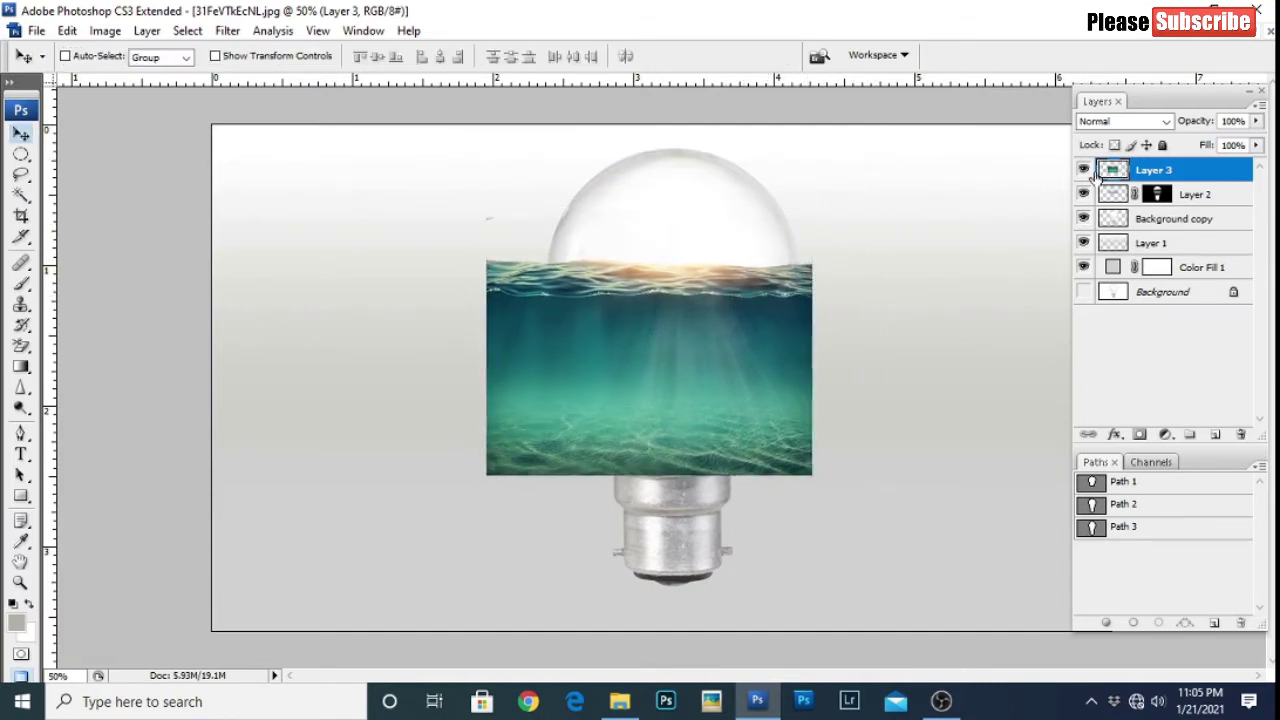
left_click(1091, 484, "ctrl")
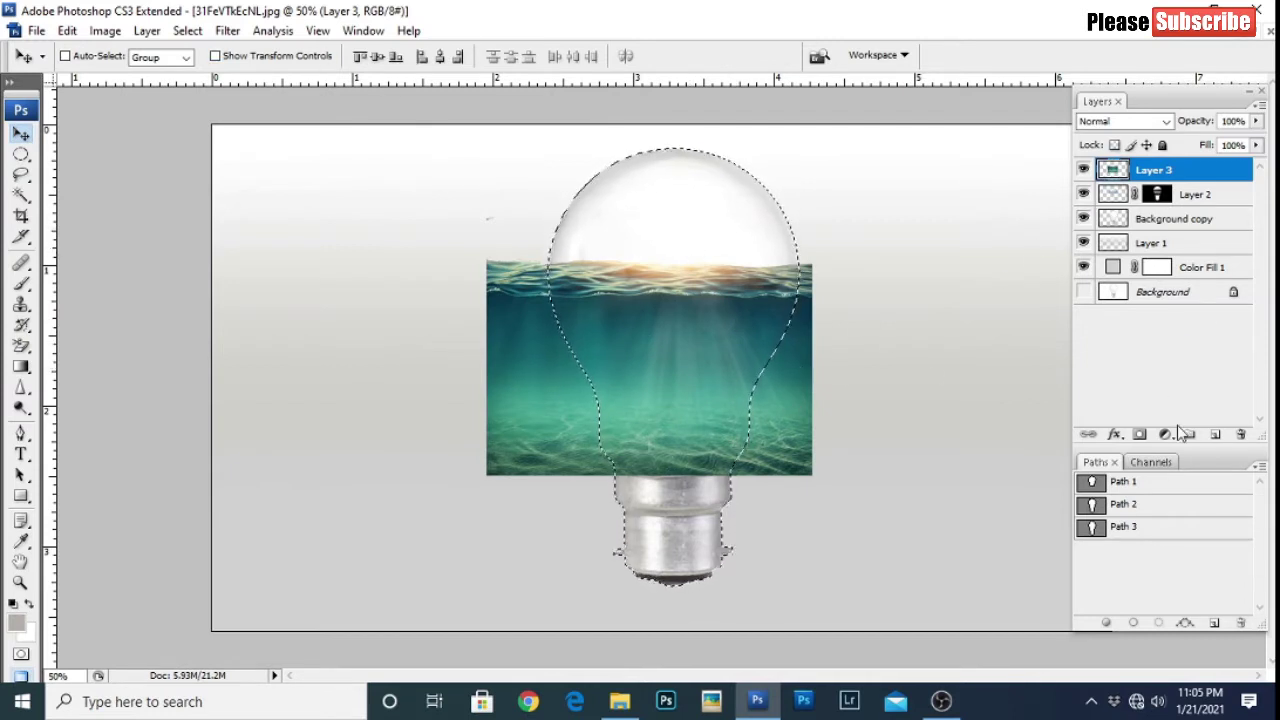
left_click(1140, 435)
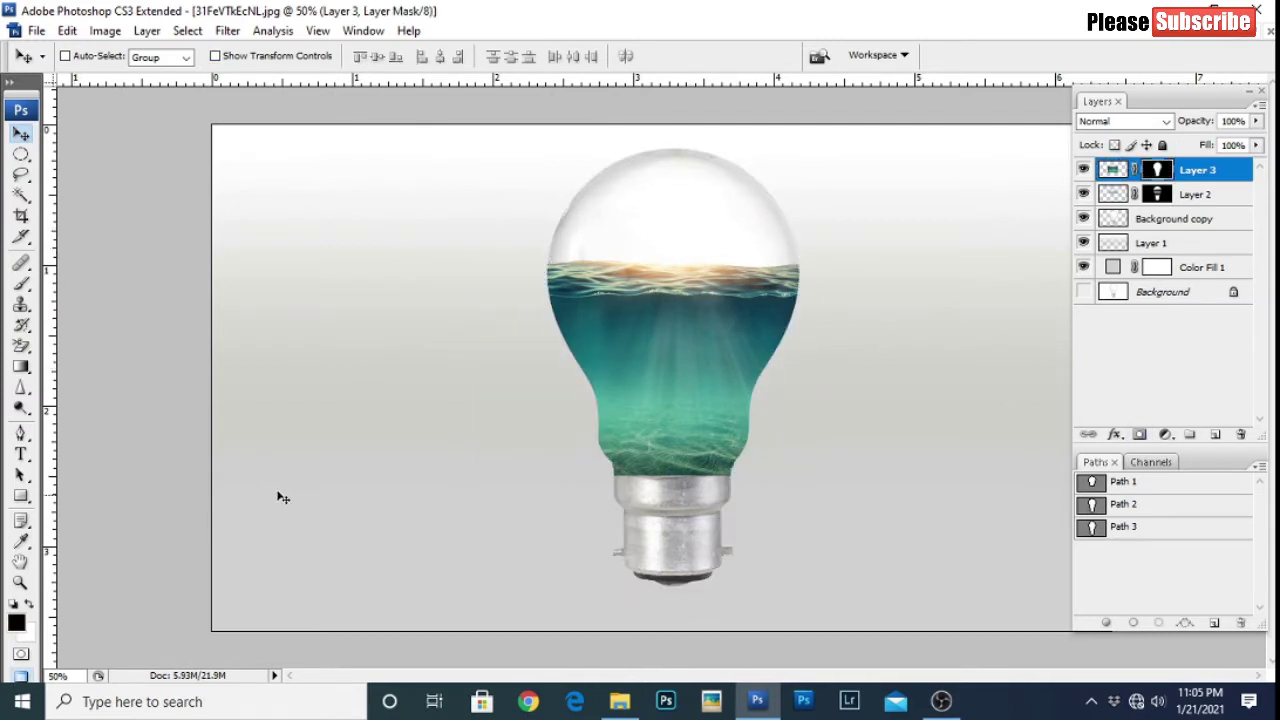
Step: Fade the water's top into white with a soft 175 px black brush at 30% opacity
left_click(21, 284)
right_click(21, 284)
left_click(85, 278)
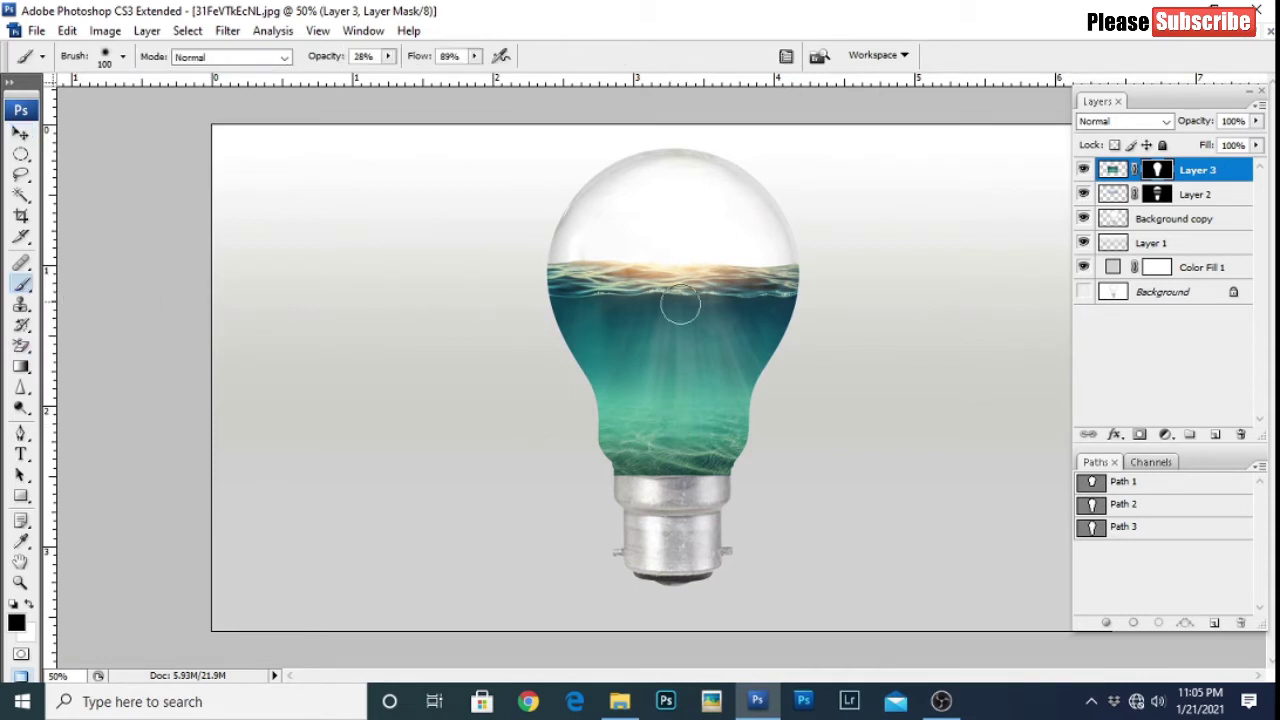
key("ctrl+plus")
key("bracketright")
key("bracketright")
key("bracketright")
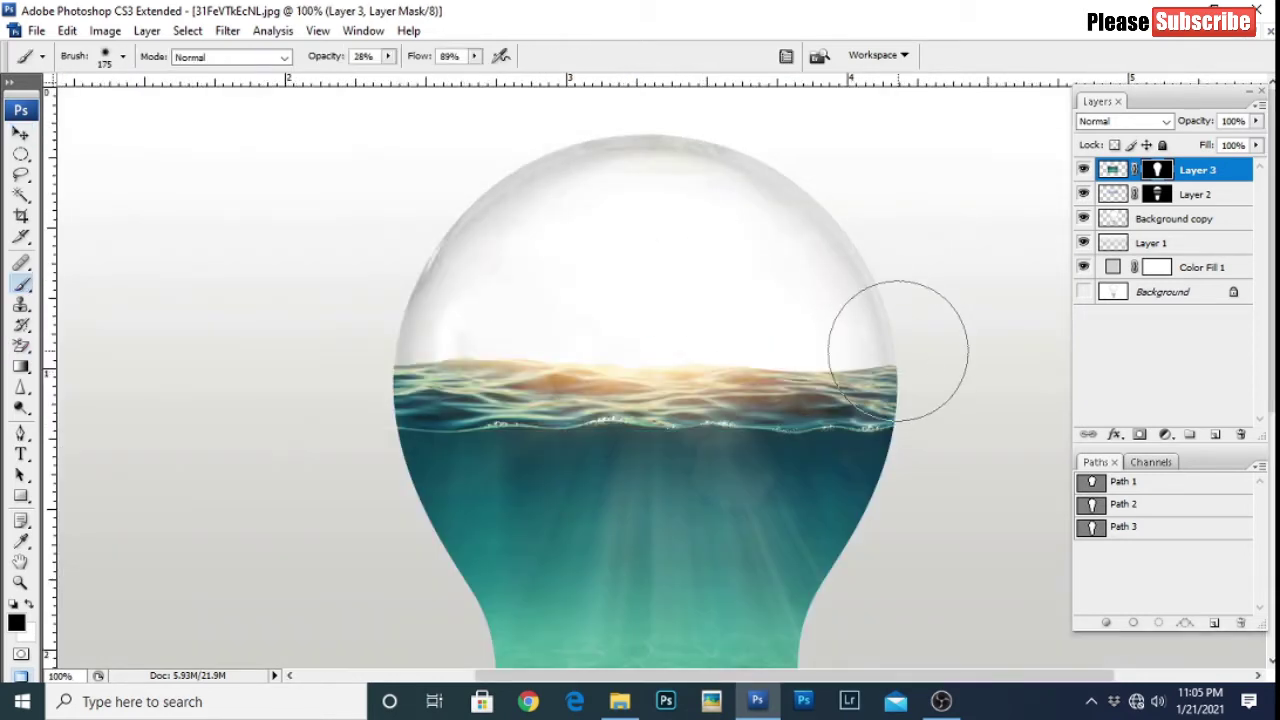
key("3")
mouse_move(914, 337)
left_mouse_down()
mouse_move(400, 385)
mouse_move(895, 390)
mouse_move(141, 422)
mouse_move(1040, 396)
left_mouse_up()
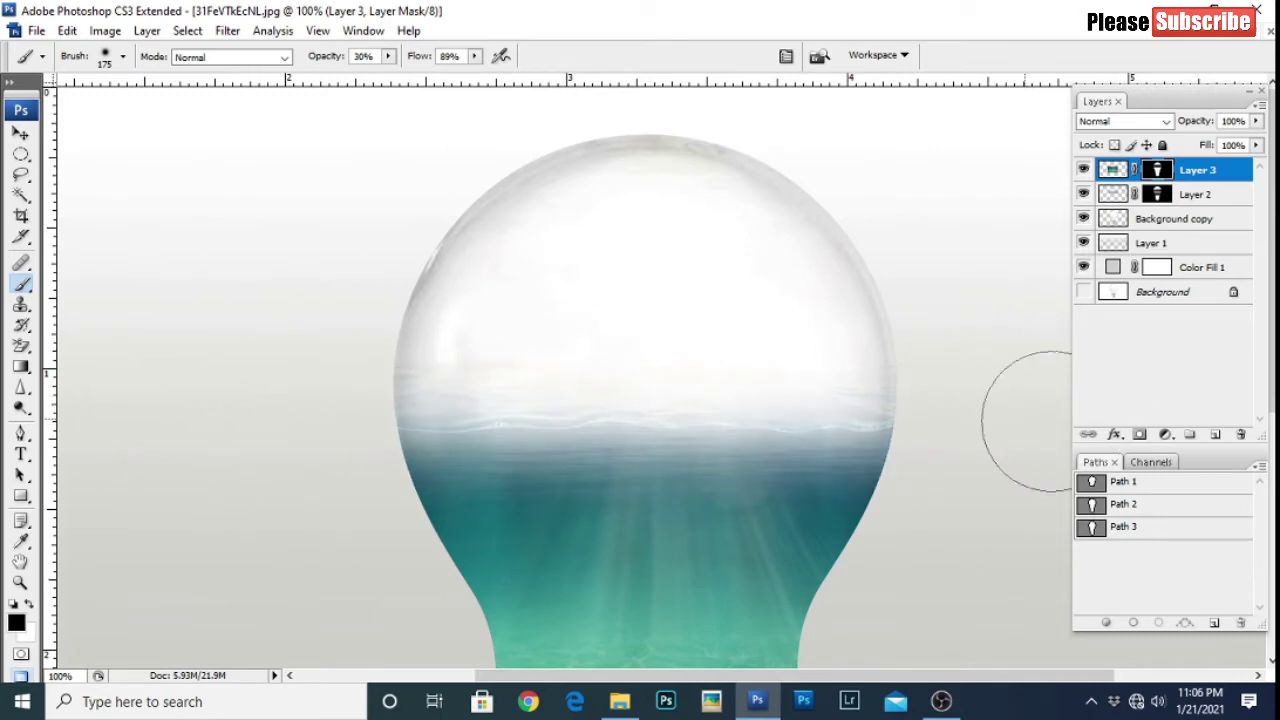
Step: Pan around the bulb and return to editing Layer 3's image instead of its mask
key("p")
left_click_drag(914, 425, 800, 343)
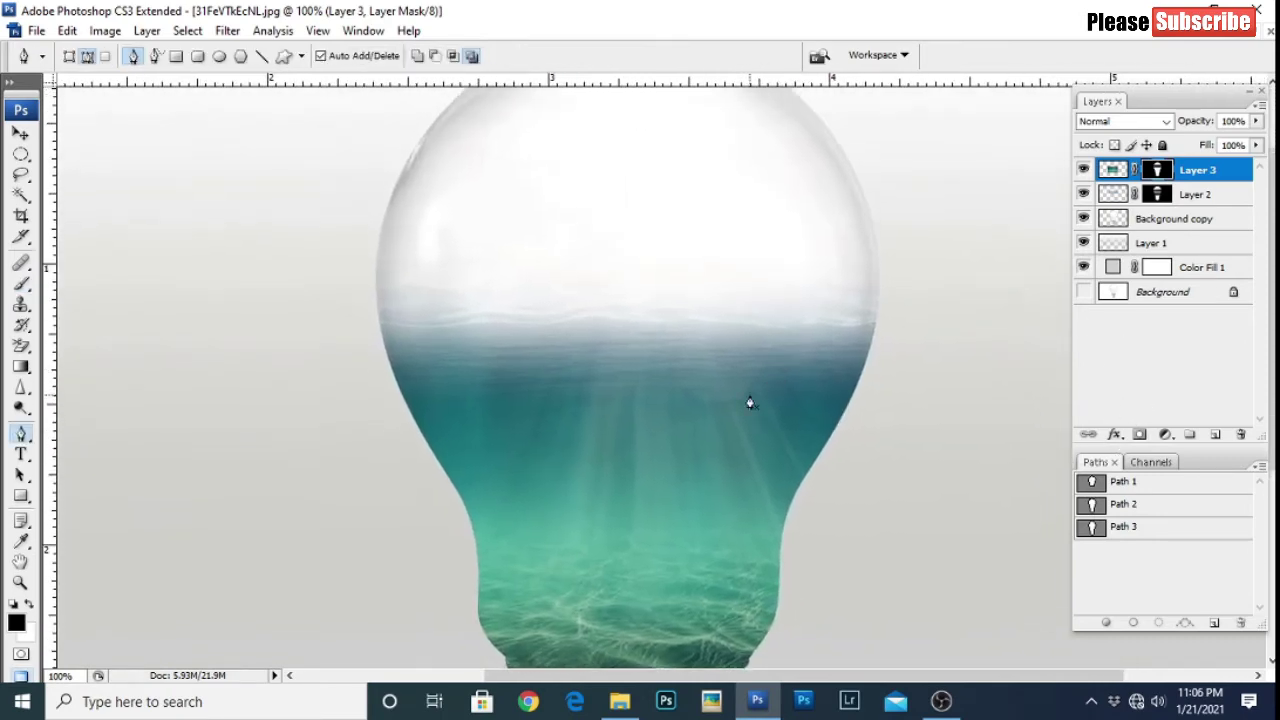
left_click_drag(714, 431, 684, 506)
key("ctrl+grave")
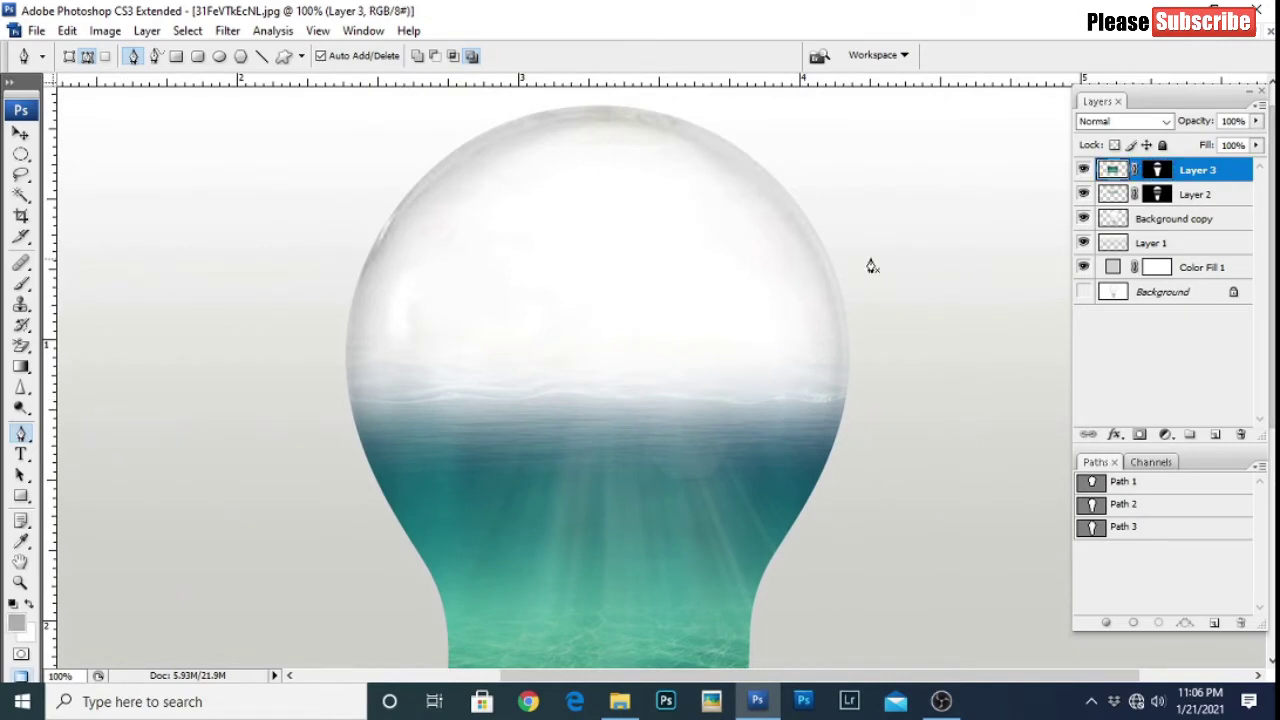
Step: Open the floating island PNG in Photoshop from the file browser
key("alt+Tab")
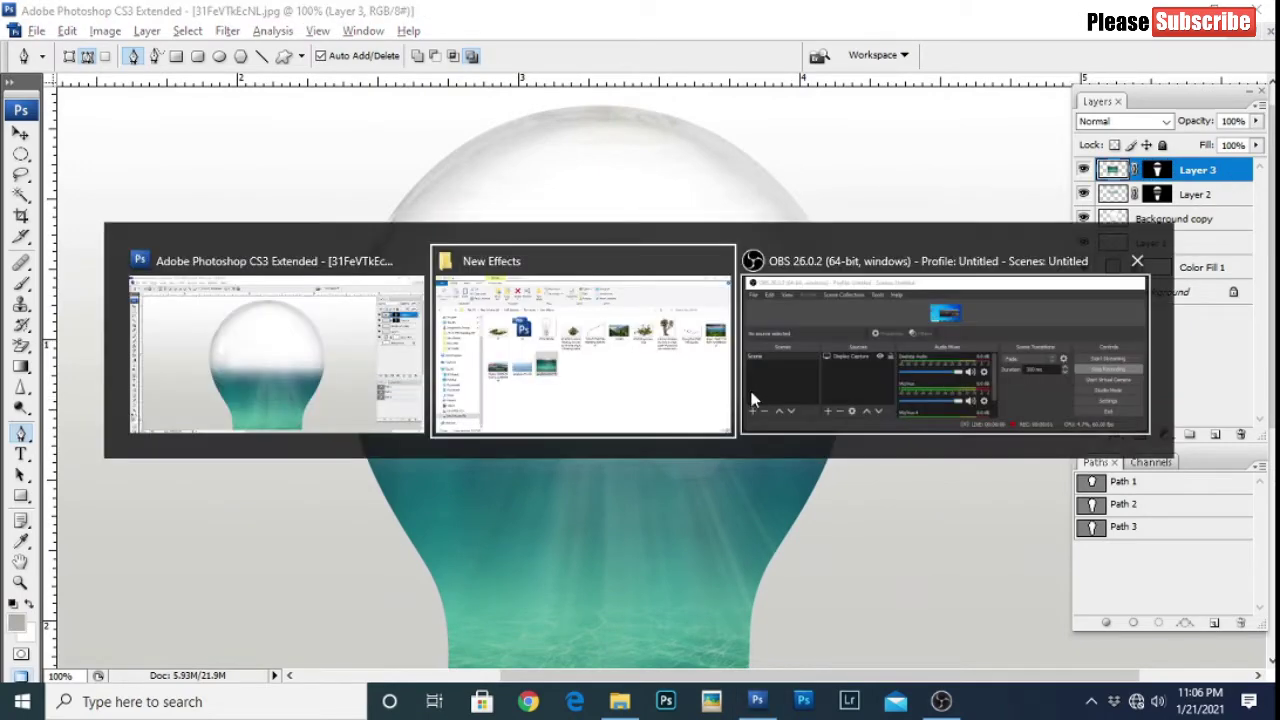
mouse_move(586, 240)
left_mouse_down()
mouse_move(802, 445)
mouse_move(843, 427)
left_mouse_up()
key("alt+Tab")
Step: Copy an oval cut-out of the island into the bulb document, placed left of the bulb at 112.7%
key("m")
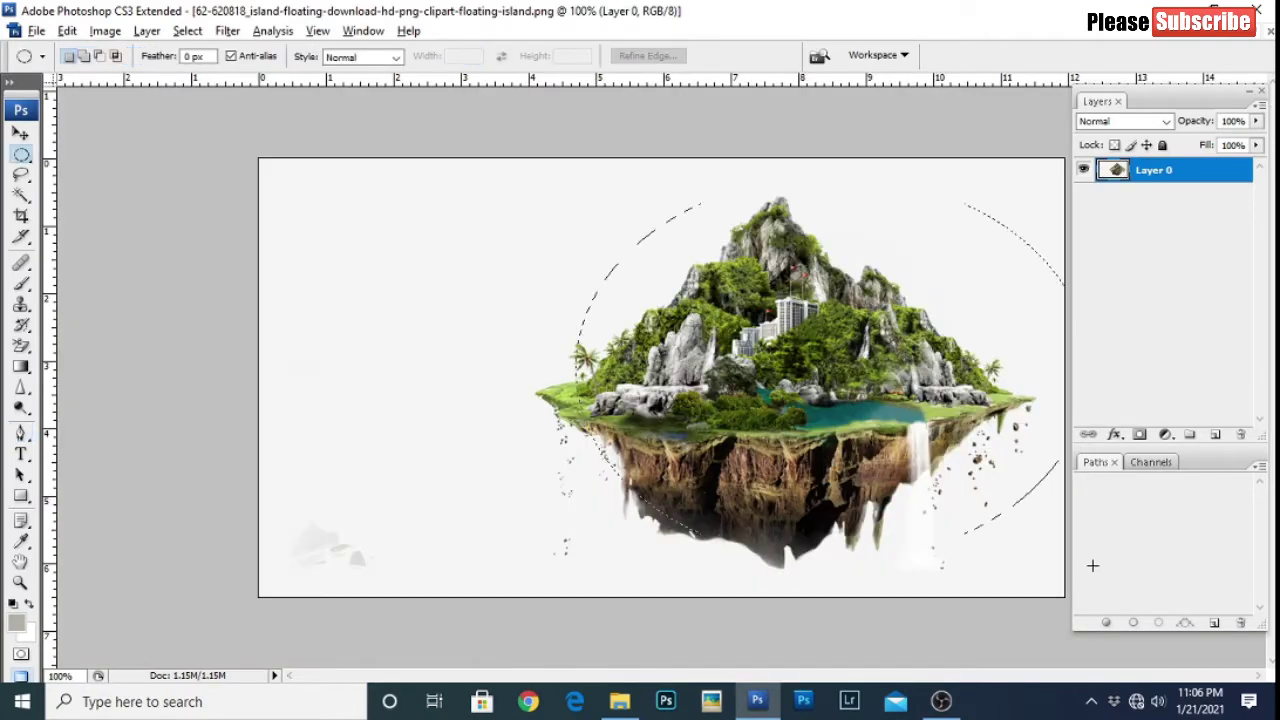
left_click_drag(1092, 566, 1075, 648)
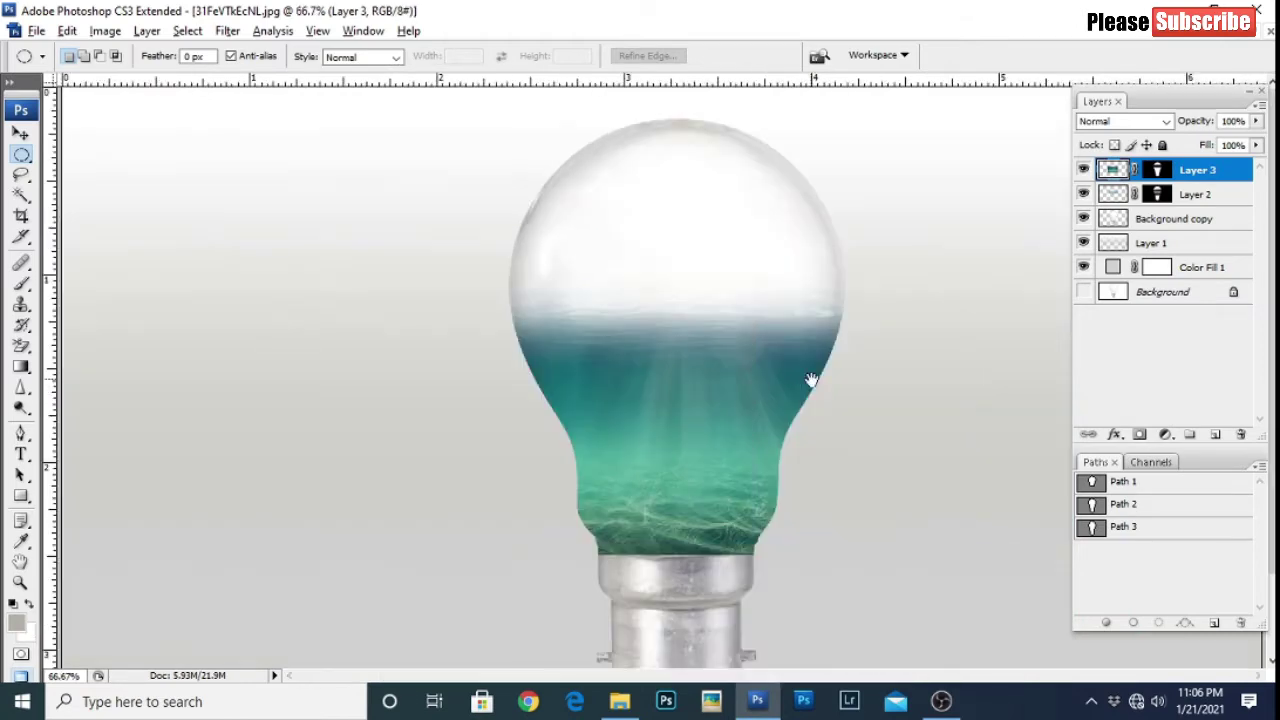
key("ctrl+v")
key("ctrl+t")
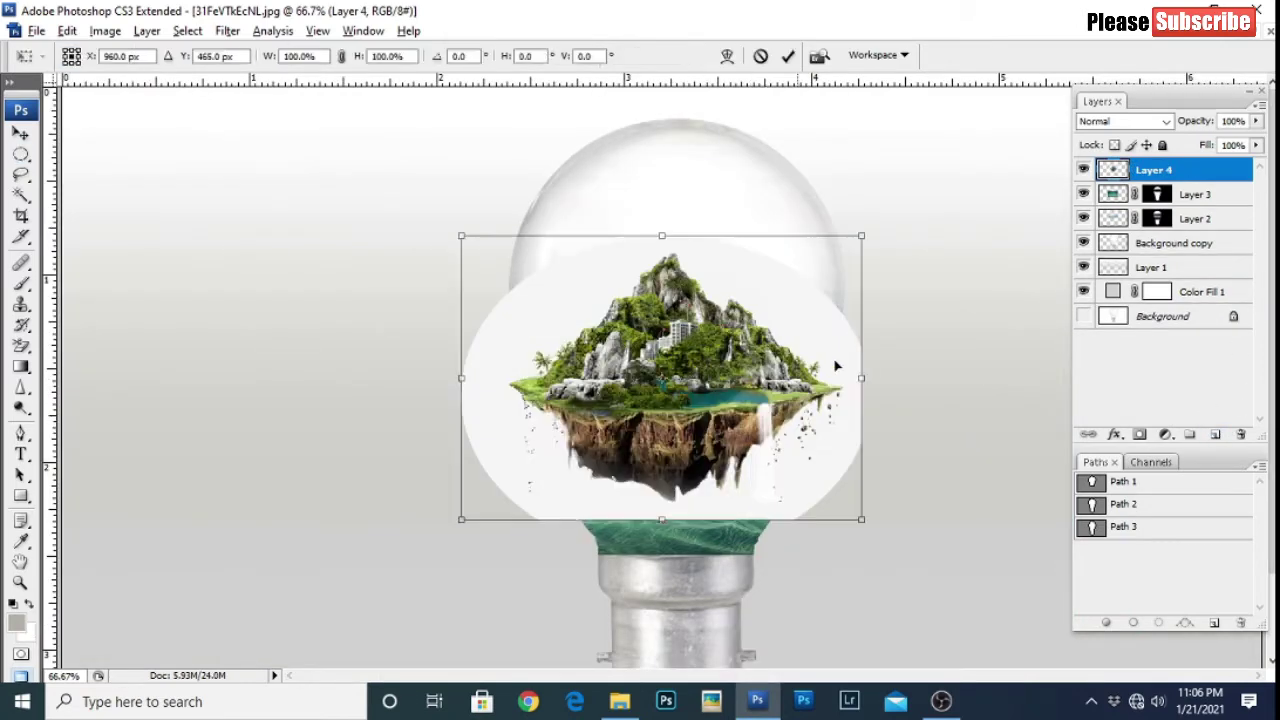
left_click_drag(660, 380, 283, 380)
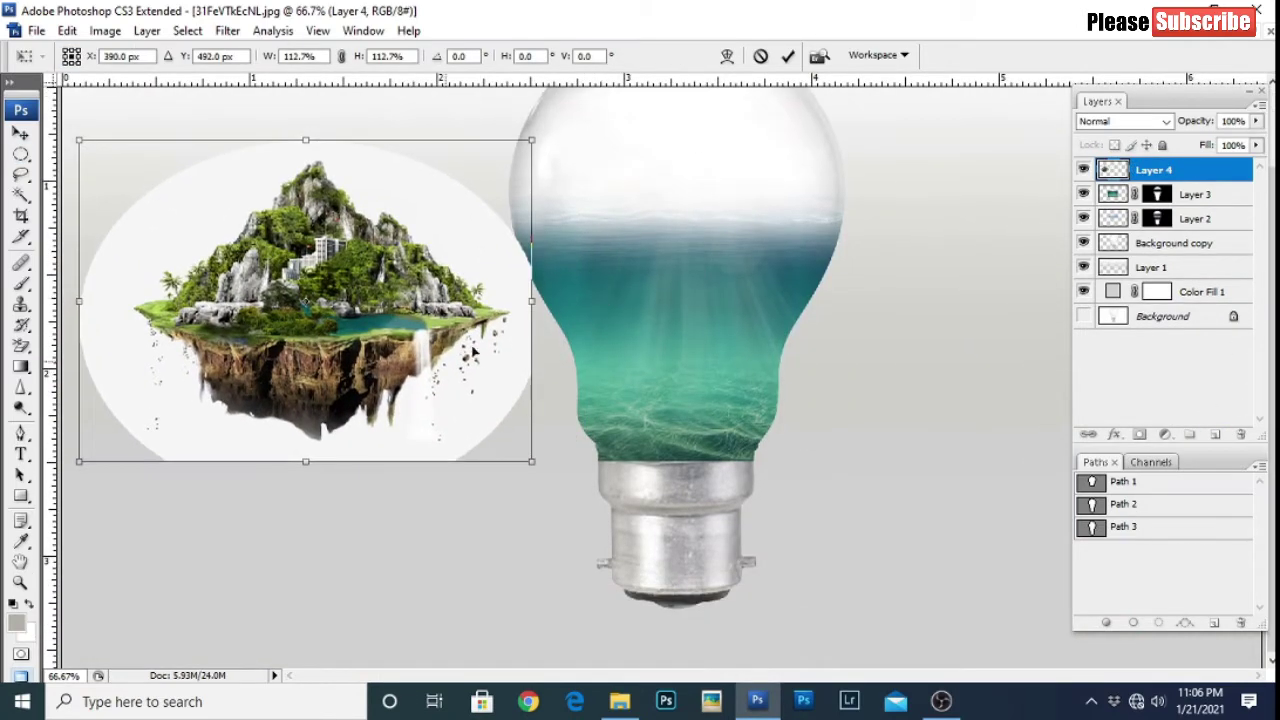
key("Return")
Step: Set up the Background Eraser with Discontiguous limits and a soft 125 px brush
key("f")
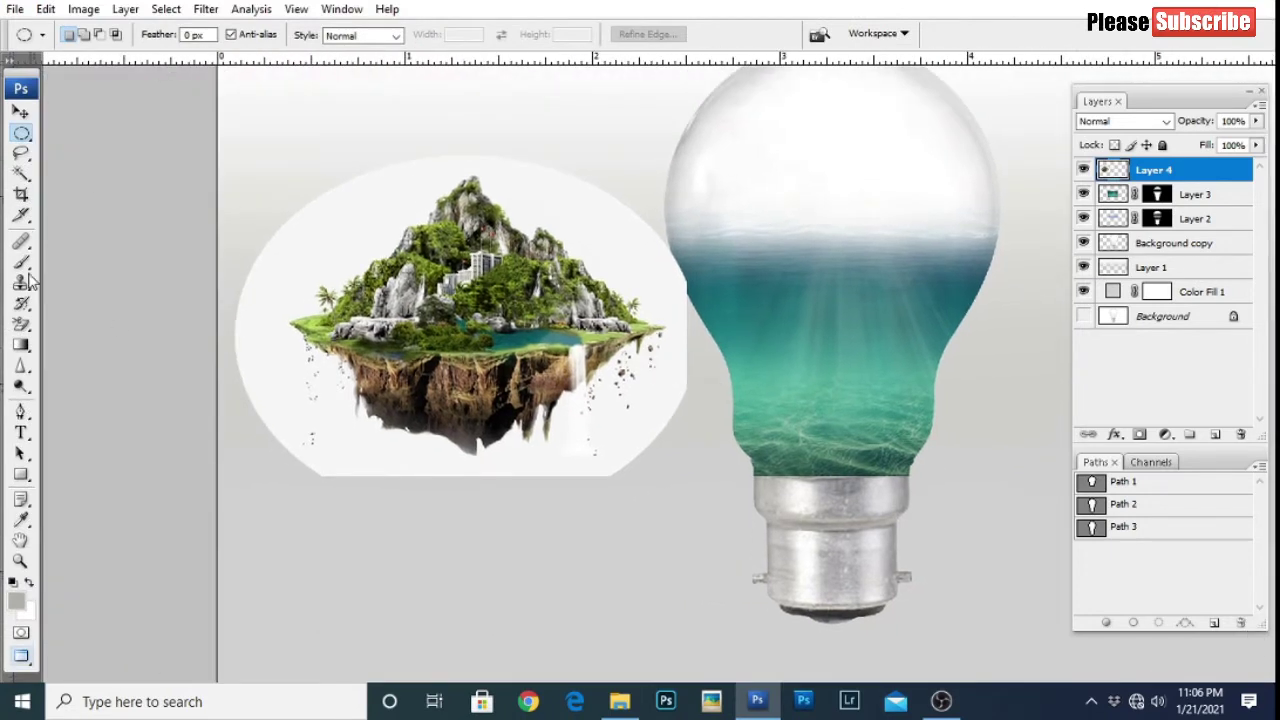
left_click(21, 323)
right_click(21, 323)
left_click(70, 337)
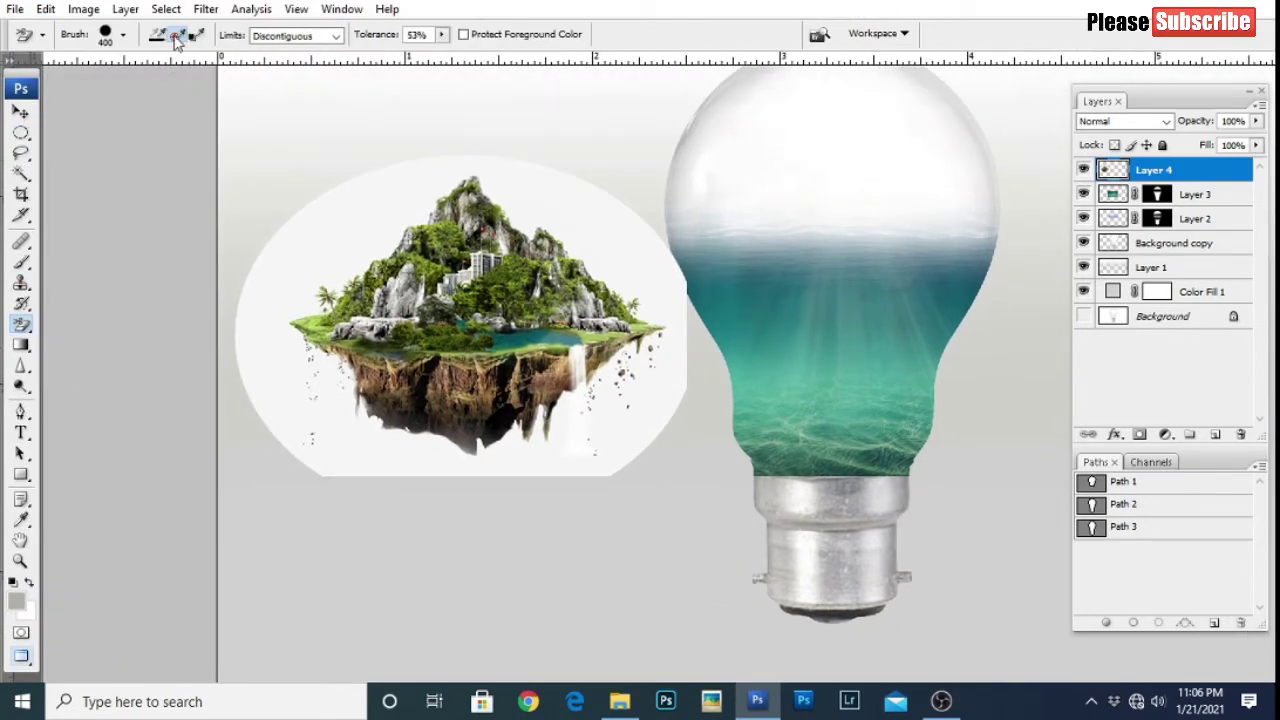
left_click(300, 36)
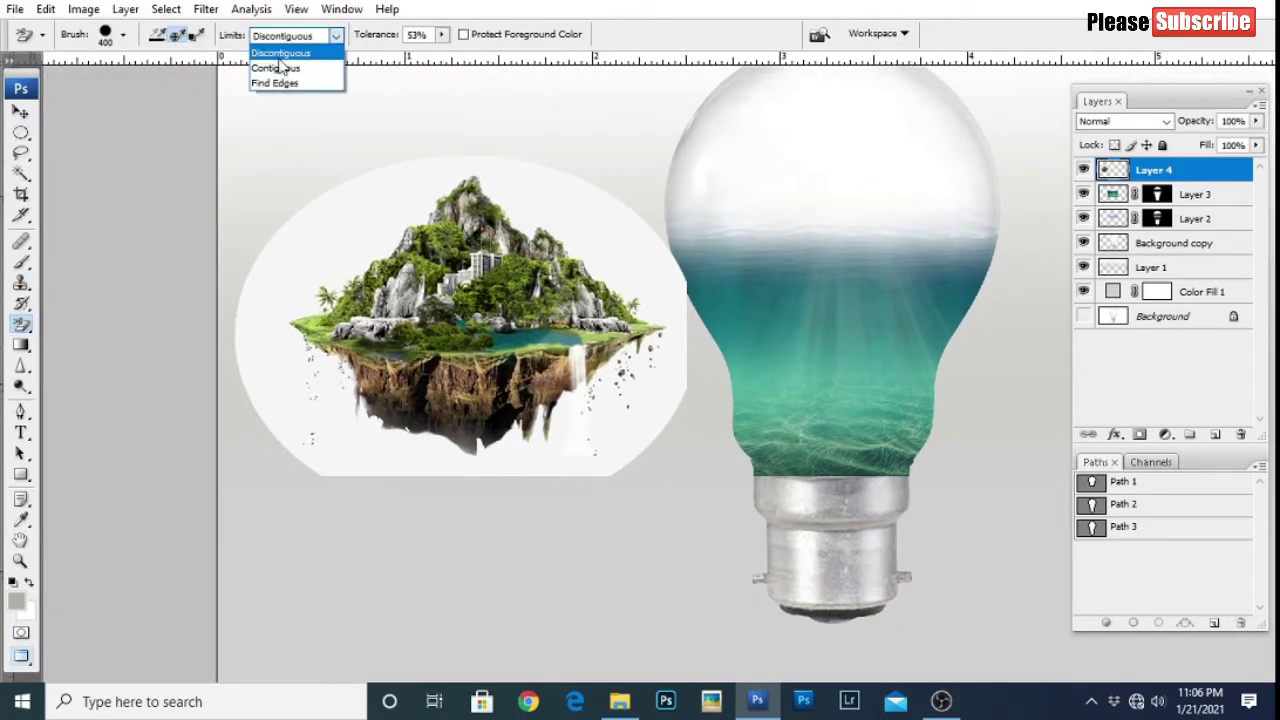
left_click(123, 35)
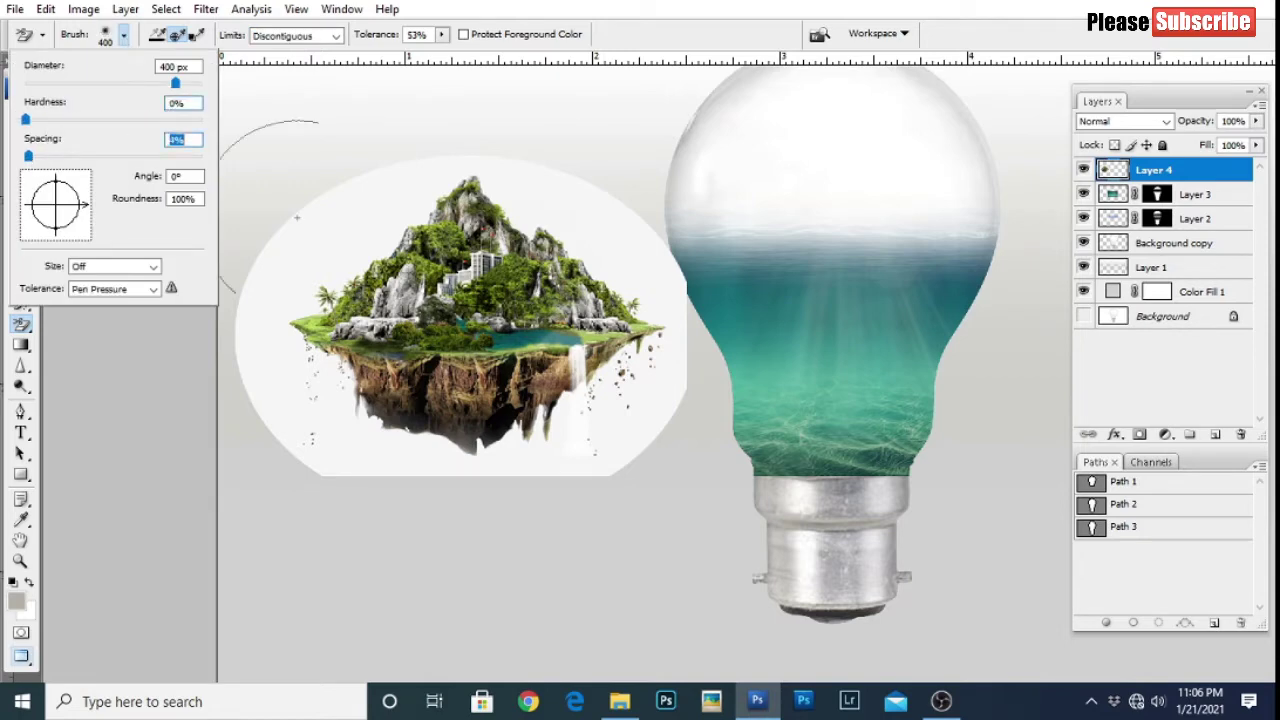
key("bracketleft")
key("bracketleft")
key("bracketleft")
Step: Erase the white backdrop along the island's sides and bottom, reducing the eraser to 90
left_click(335, 392, "ctrl")
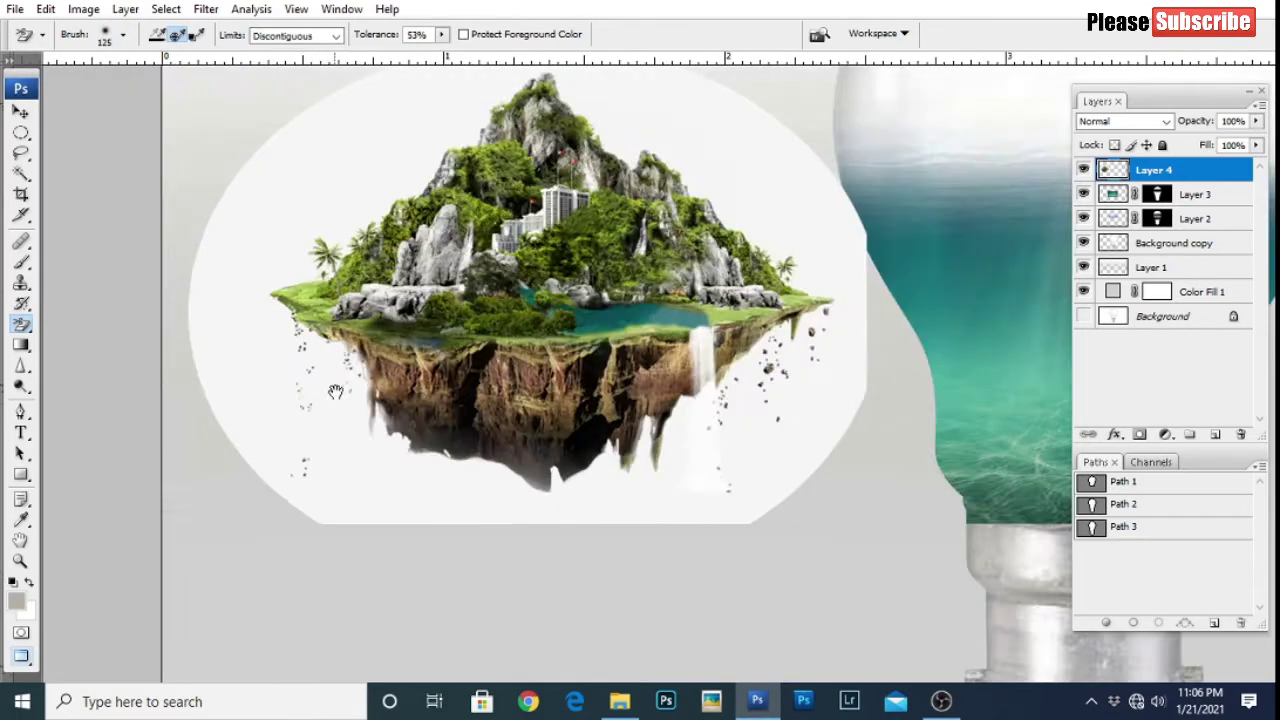
mouse_move(335, 392)
left_mouse_down()
mouse_move(313, 428)
mouse_move(280, 435)
mouse_move(380, 540)
mouse_move(594, 514)
mouse_move(726, 421)
mouse_move(795, 405)
mouse_move(751, 503)
mouse_move(800, 300)
mouse_move(806, 400)
left_mouse_up()
key("bracketleft")
key("bracketleft")
left_click_drag(295, 317, 439, 367)
left_click_drag(345, 540, 340, 295)
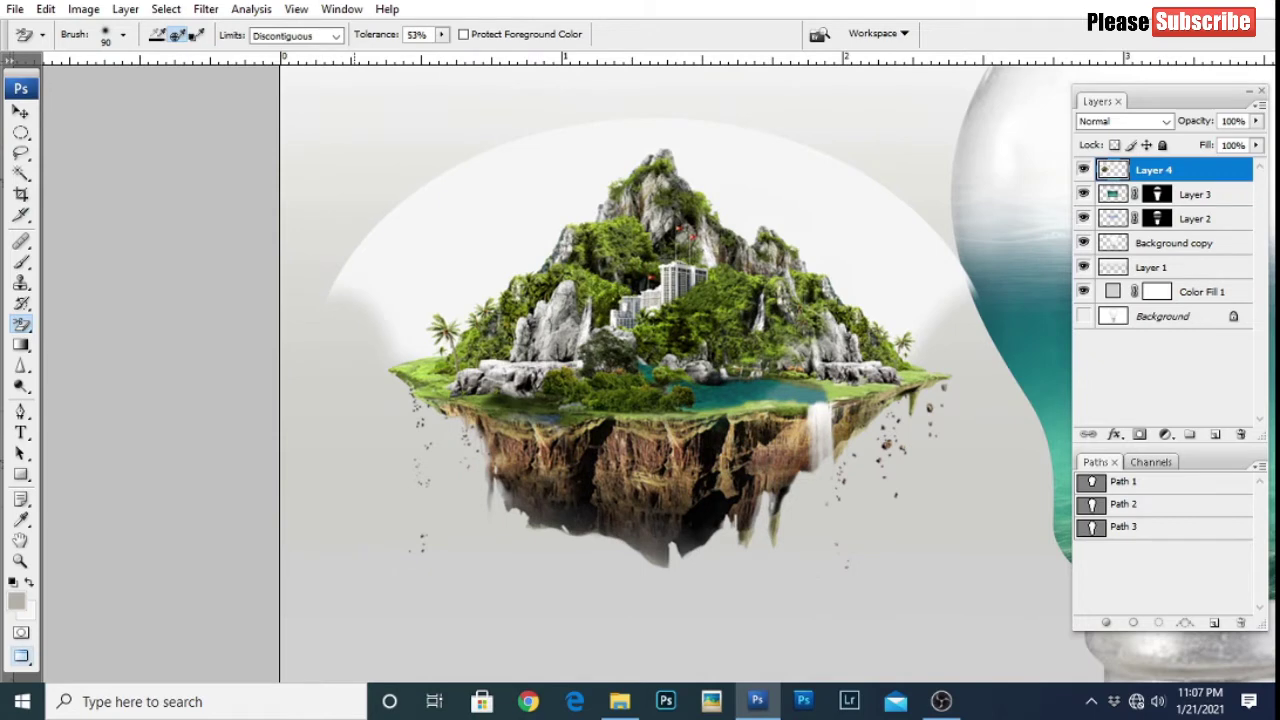
Step: Erase the remaining white around the mountain peak with a 45 px eraser, then zoom out
left_click(454, 288)
mouse_move(443, 286)
left_mouse_down()
mouse_move(391, 380)
mouse_move(640, 190)
mouse_move(656, 133)
mouse_move(406, 200)
left_mouse_up()
left_click_drag(611, 139, 357, 363)
key("bracketleft")
key("bracketleft")
key("bracketleft")
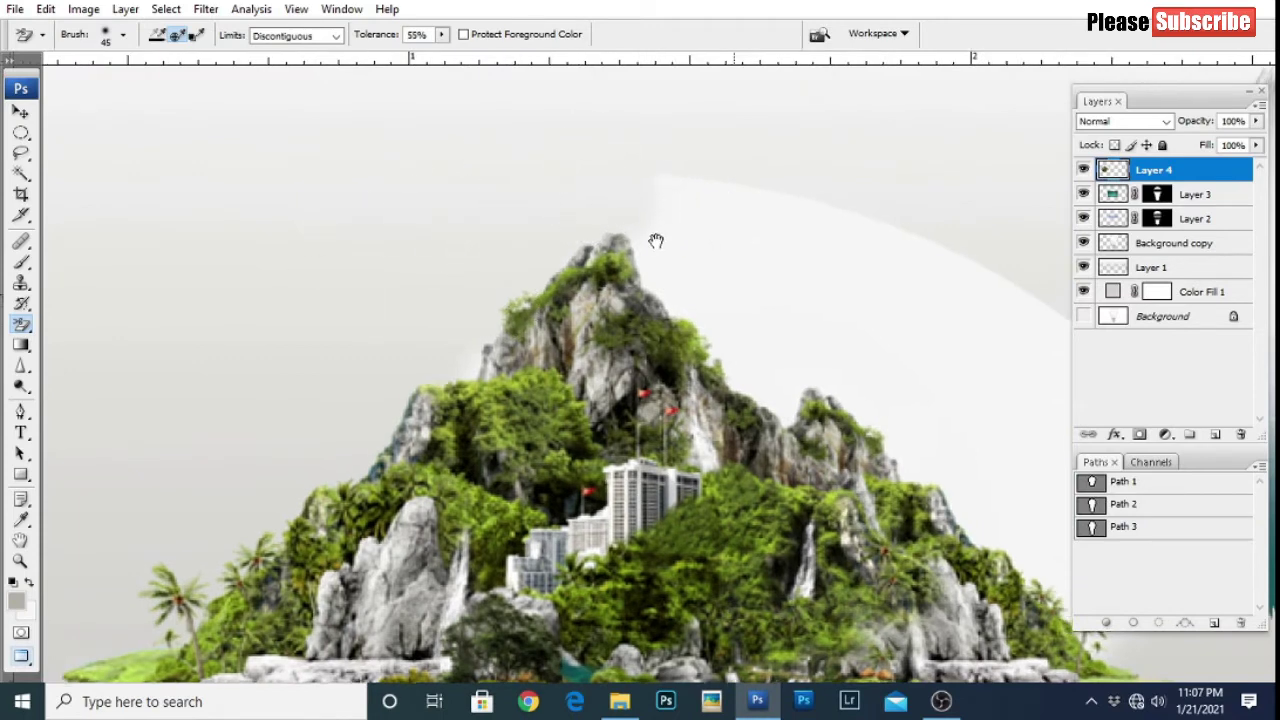
left_click_drag(654, 240, 362, 237)
mouse_move(383, 177)
left_mouse_down()
mouse_move(490, 374)
mouse_move(471, 371)
mouse_move(543, 300)
mouse_move(777, 317)
mouse_move(964, 521)
mouse_move(763, 466)
mouse_move(817, 551)
mouse_move(655, 473)
left_mouse_up()
key("ctrl+0")
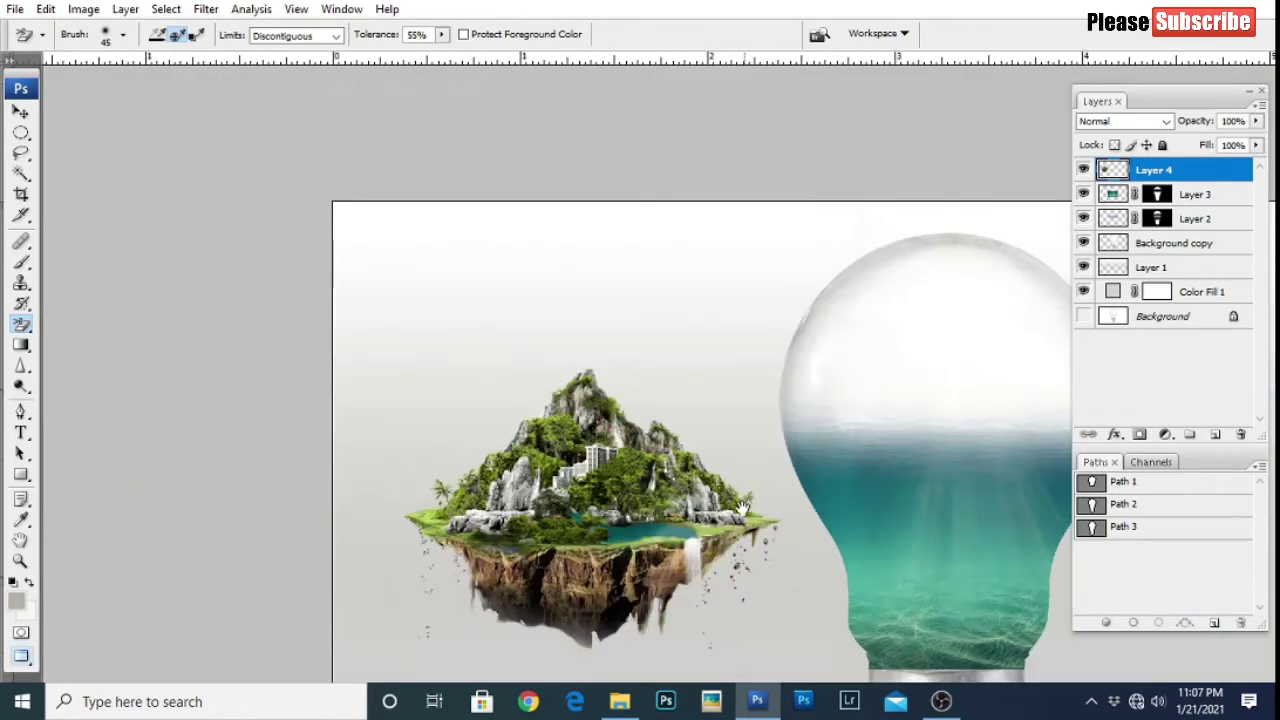
key("p")
key("ctrl+t")
Step: Select the island with a rectangle, move it up into the bulb and scale it to about 88%
key("Escape")
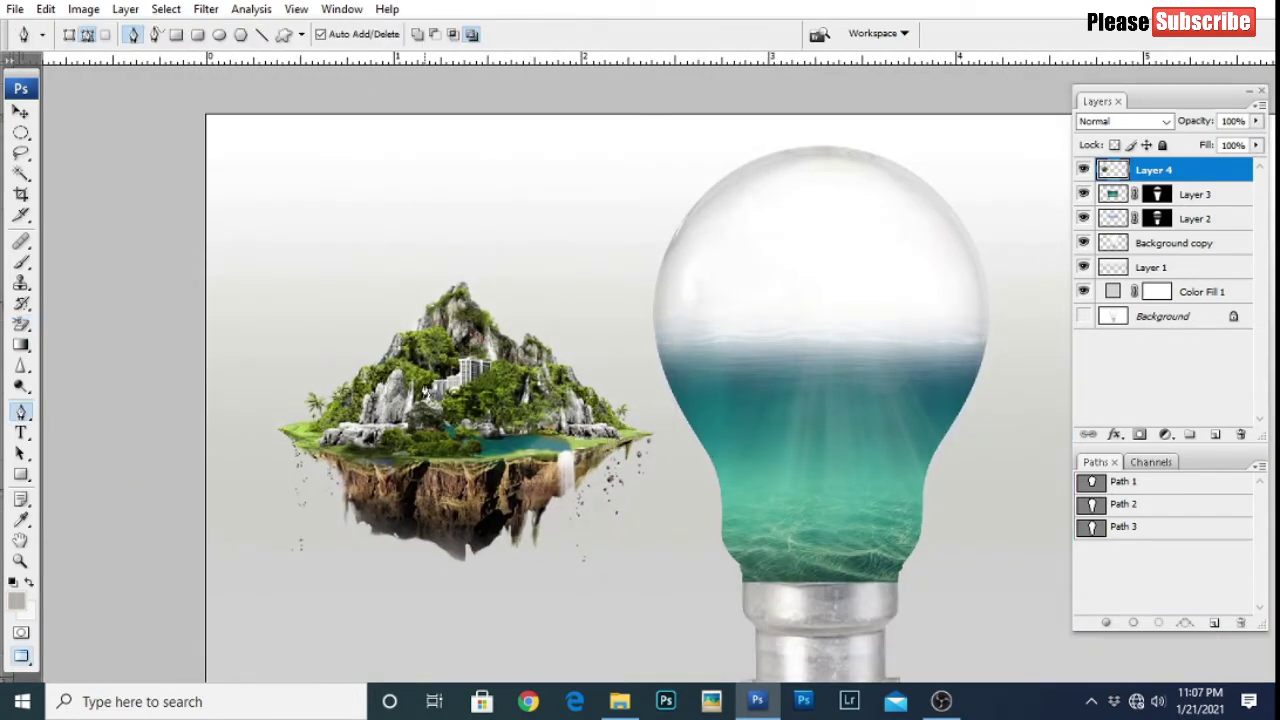
key("m")
right_click(21, 132)
left_click(80, 129)
left_click_drag(480, 301, 535, 302)
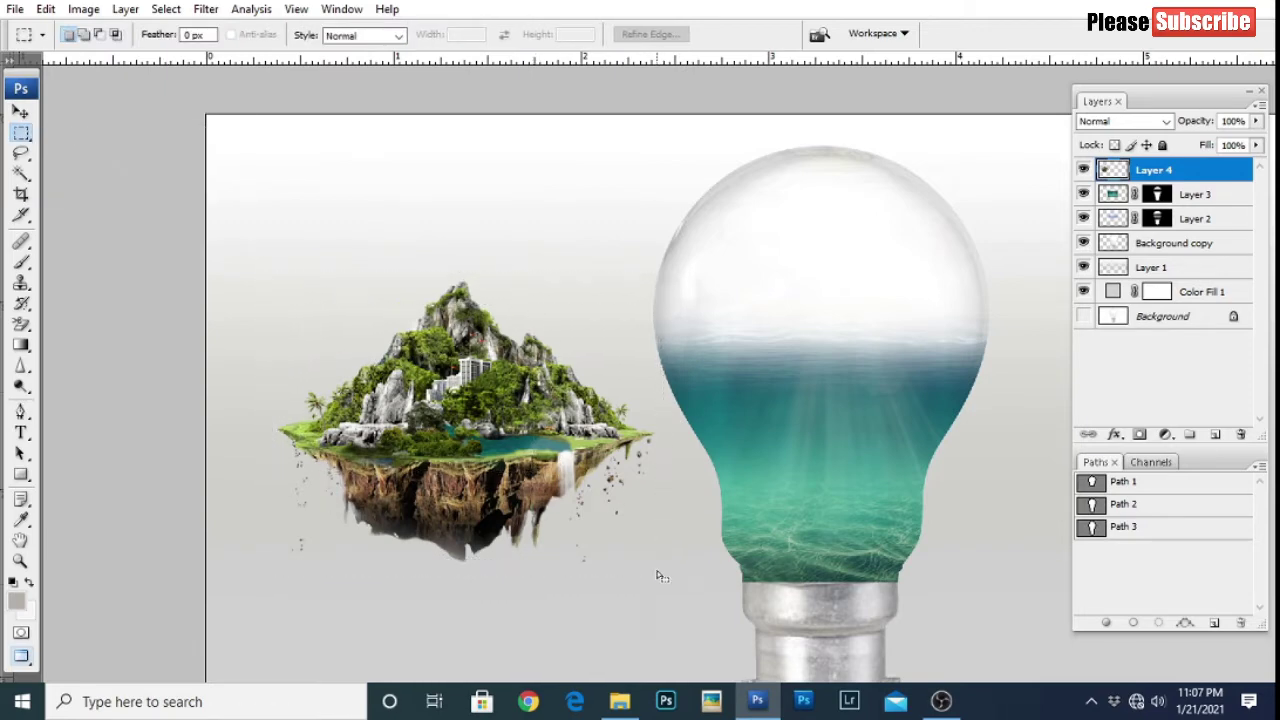
left_click_drag(546, 470, 660, 572)
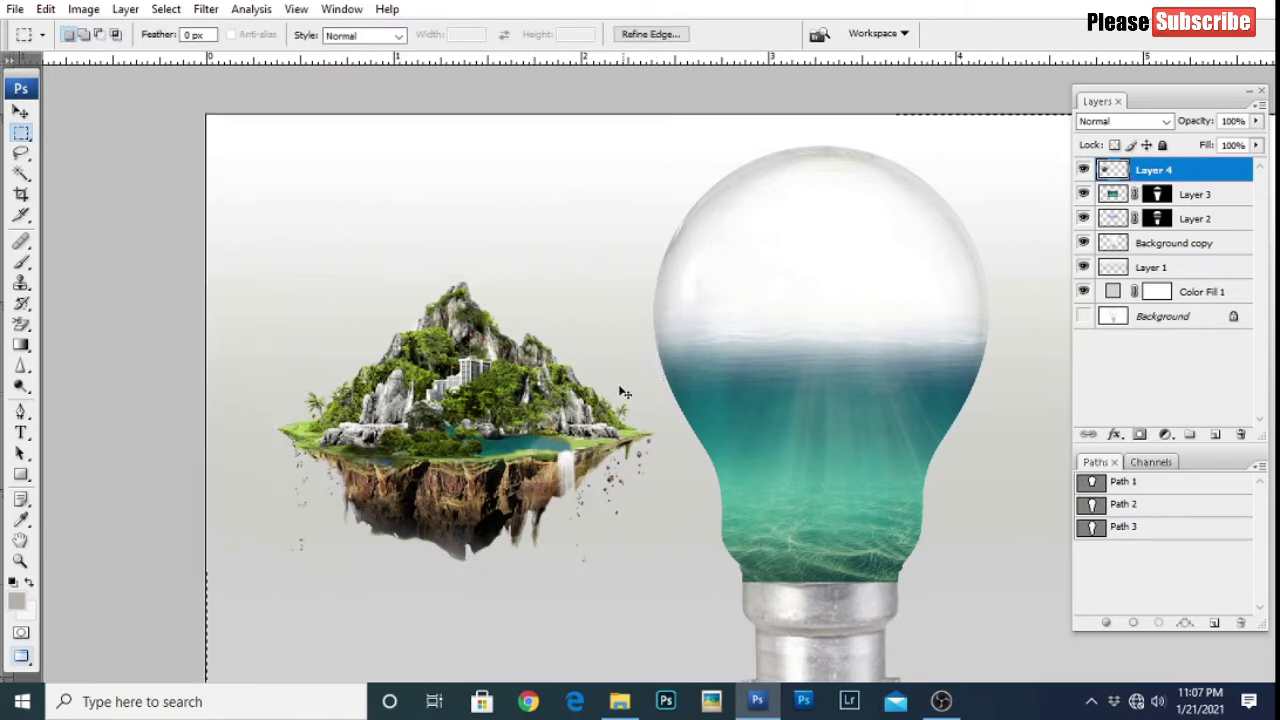
key("ctrl+t")
left_click_drag(565, 428, 707, 368)
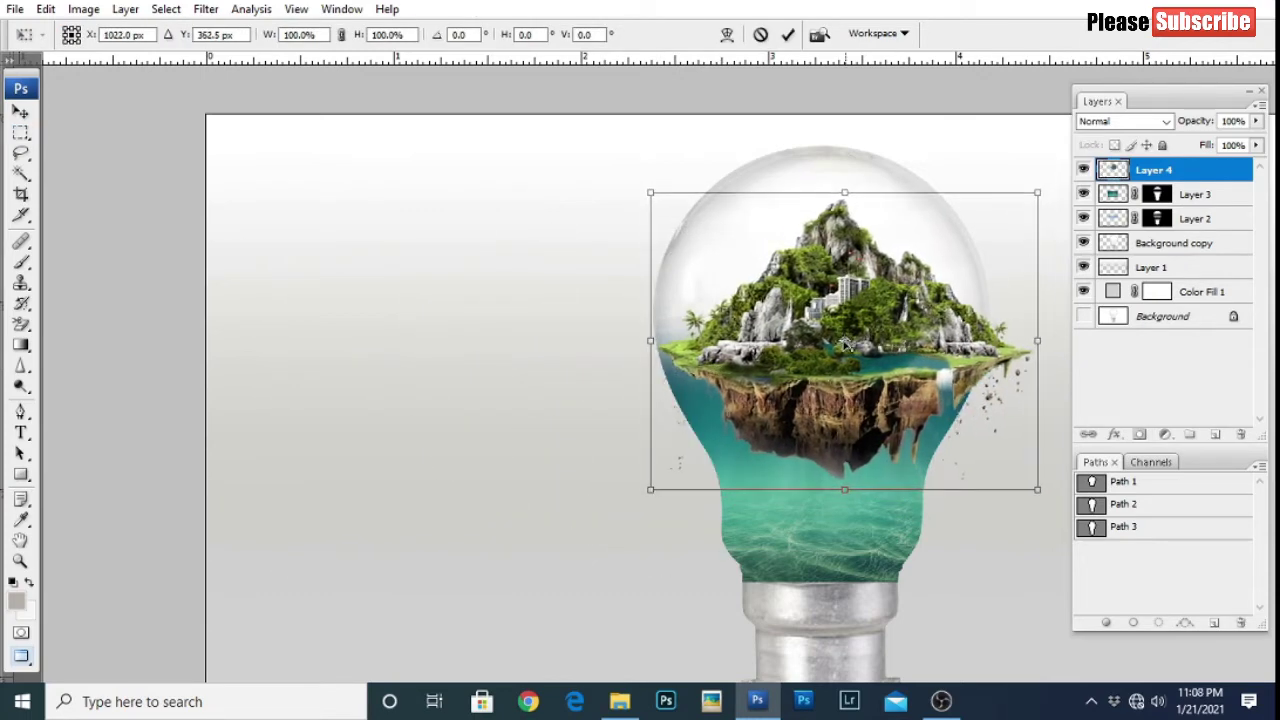
left_click_drag(973, 236, 993, 239)
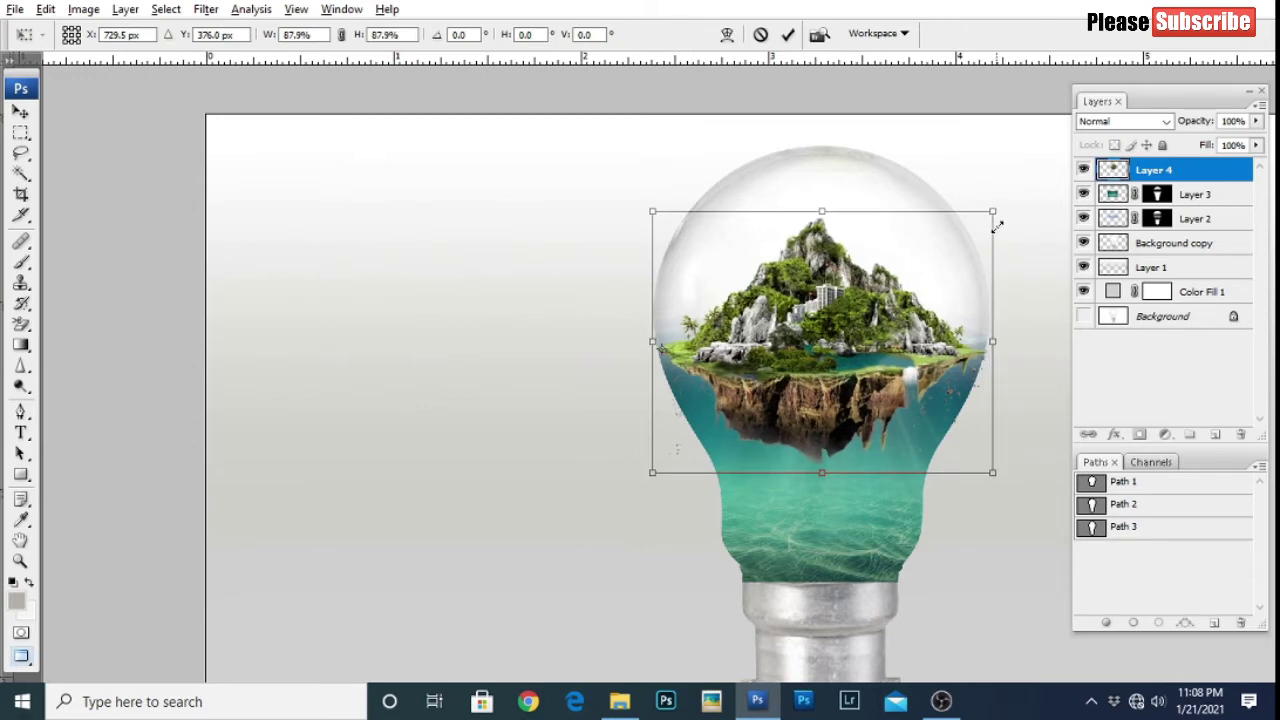
key("Return")
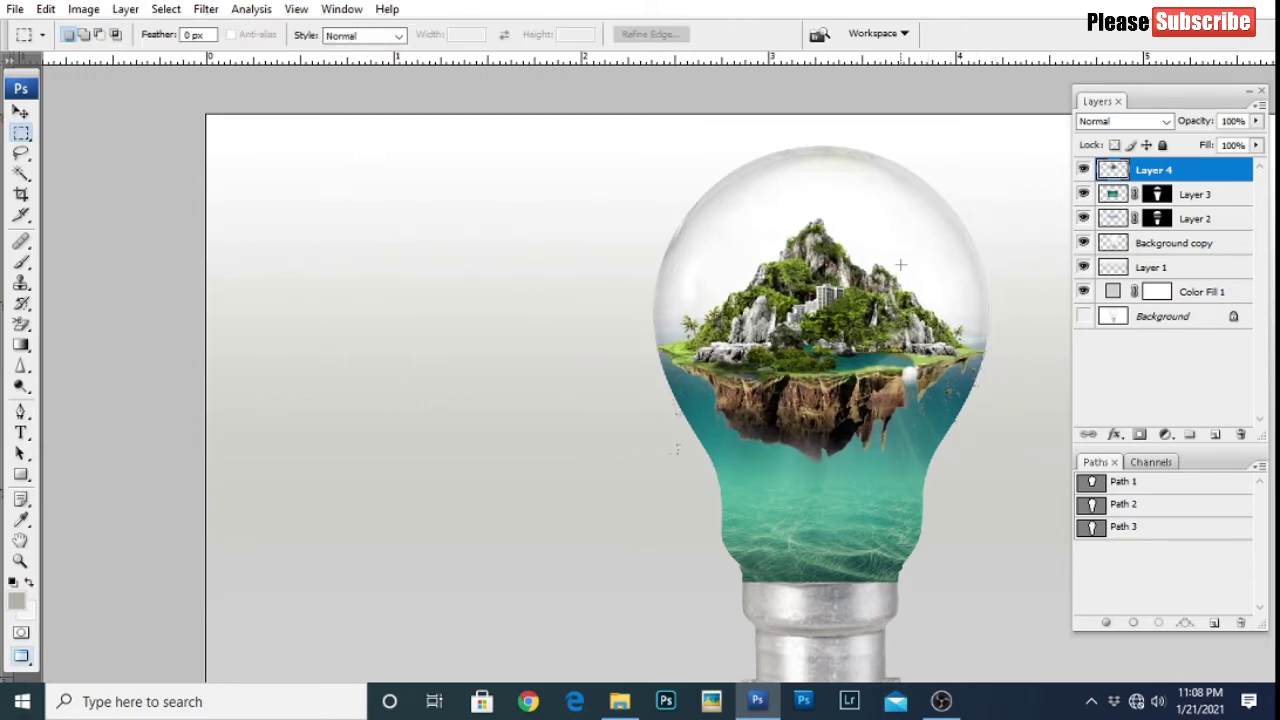
Step: Move Layer 4 below Layer 3 and bring up Layer 3's blend mode choices
left_click_drag(1199, 176, 1205, 207)
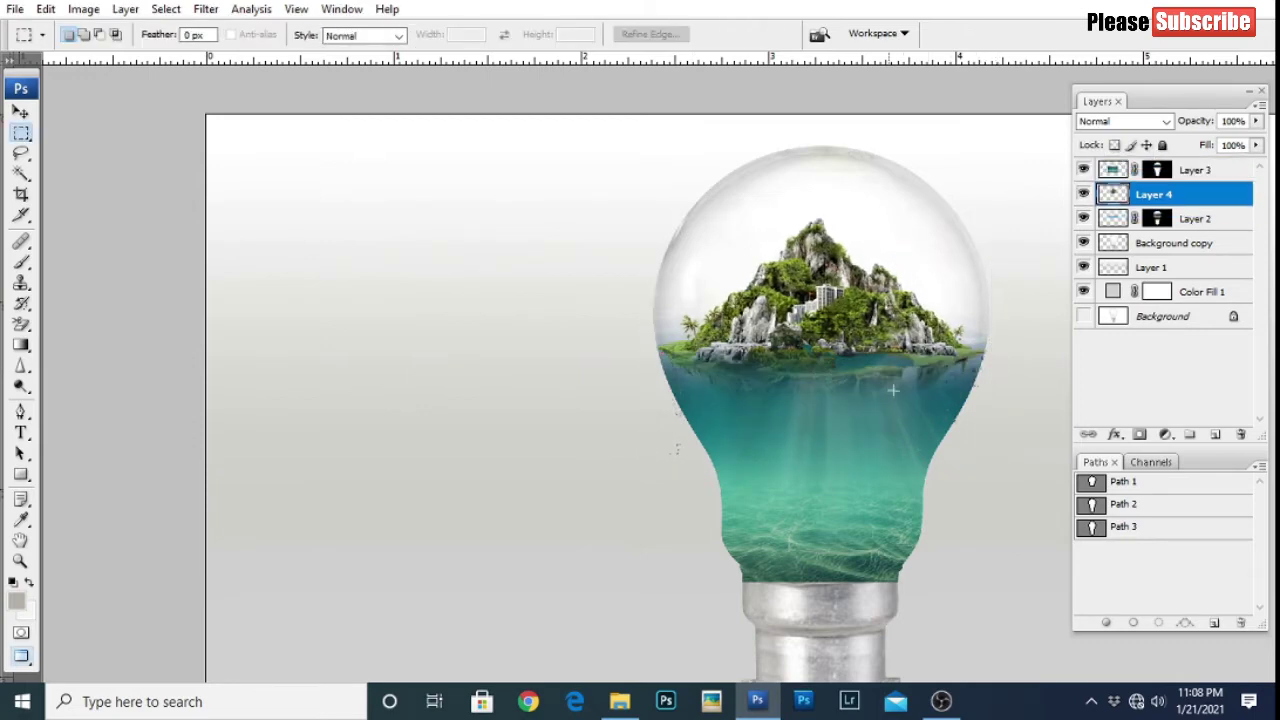
left_click(1195, 170)
left_click(1124, 121)
Step: Set Layer 3 to Multiply and move Layer 2 to the top of the stack
left_click(1100, 194)
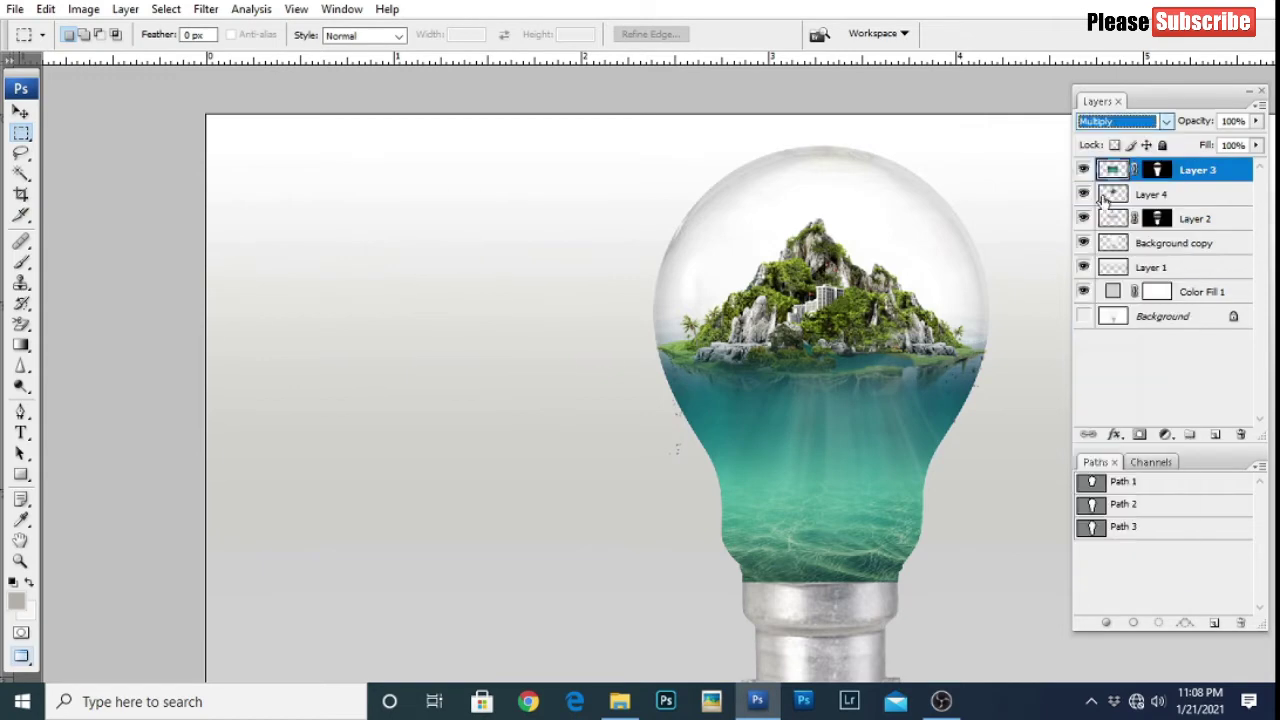
key("ctrl+plus")
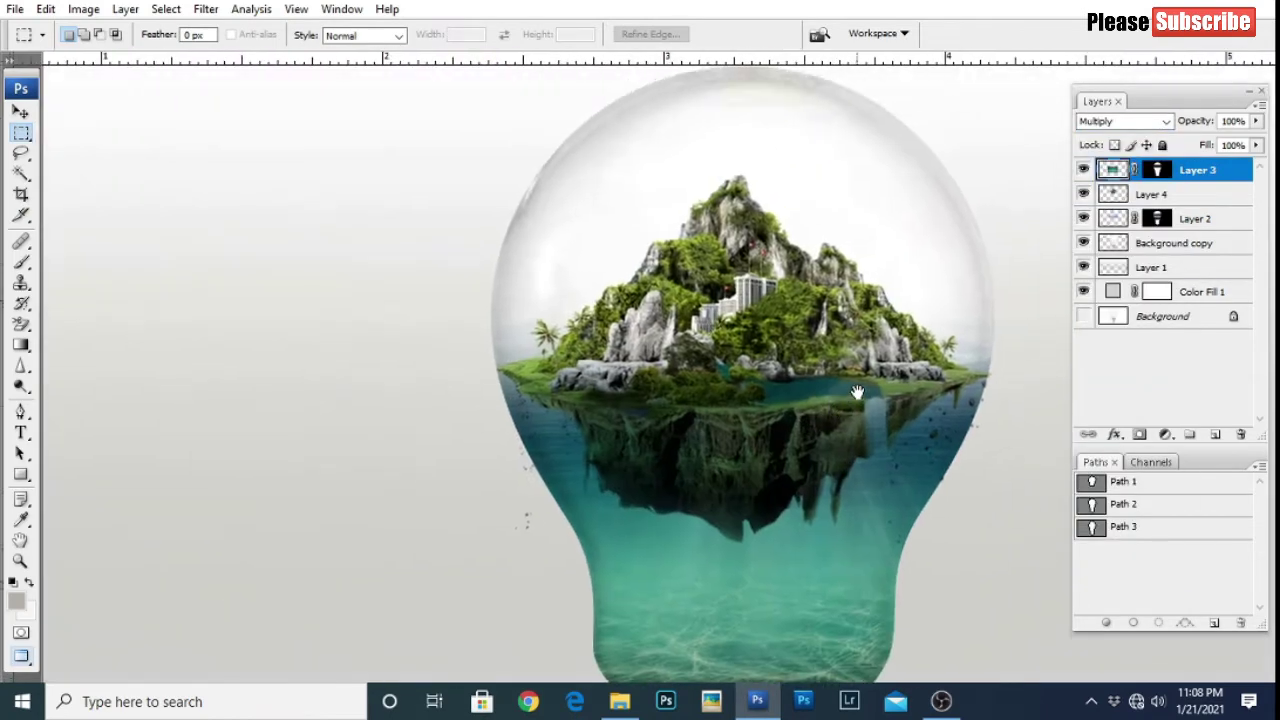
left_click_drag(1214, 220, 1208, 162)
left_click_drag(671, 343, 645, 408)
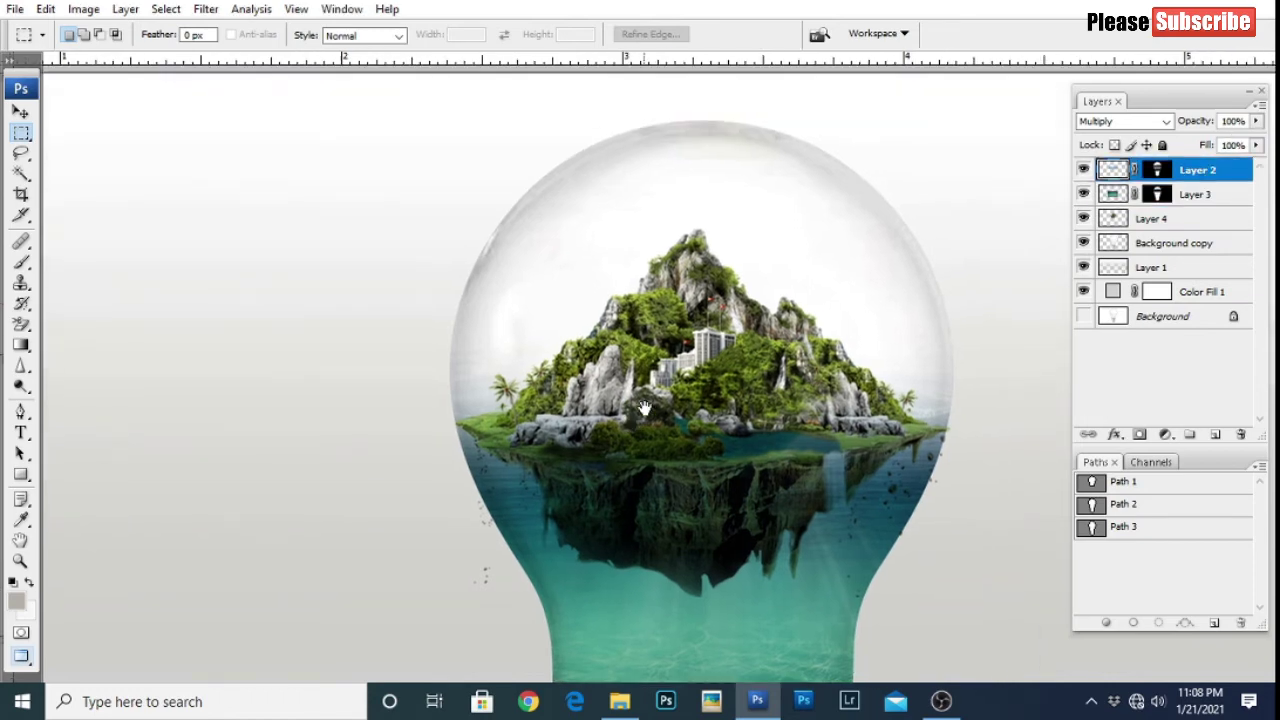
Step: Paint black on Layer 3's mask to soften the water at the island's right edge
left_click(1175, 223)
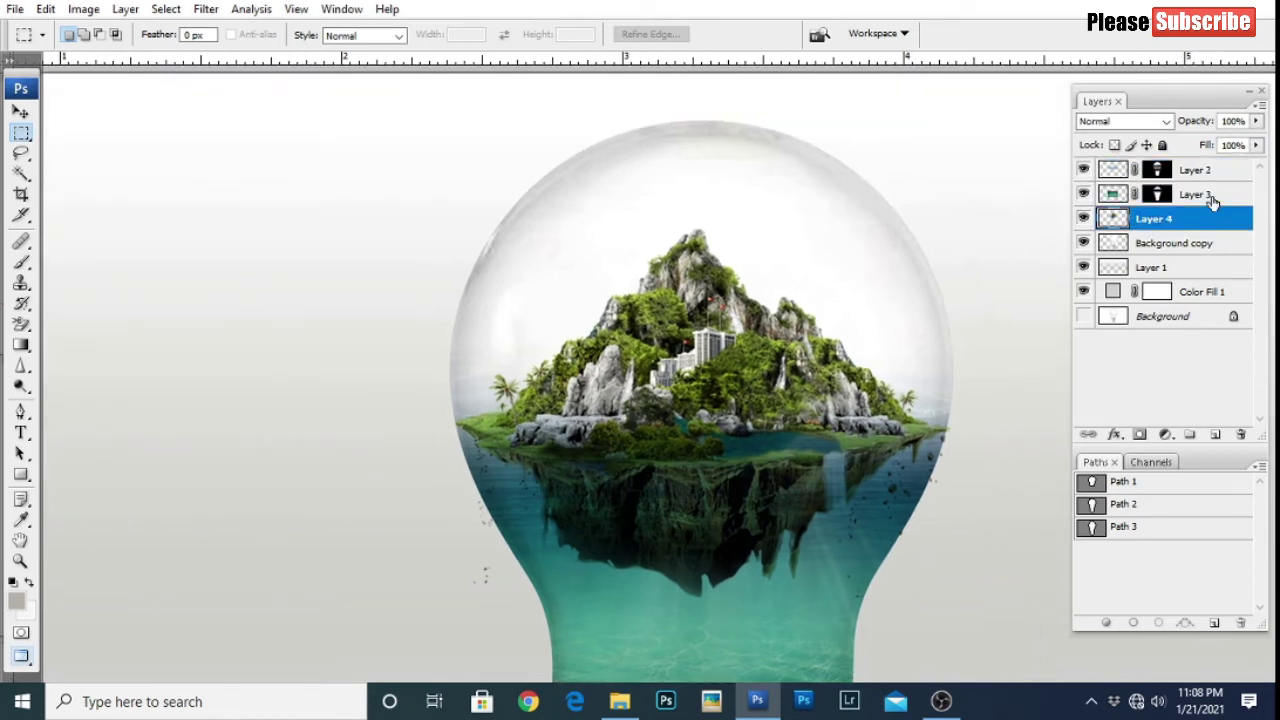
left_click(1209, 197)
key("b")
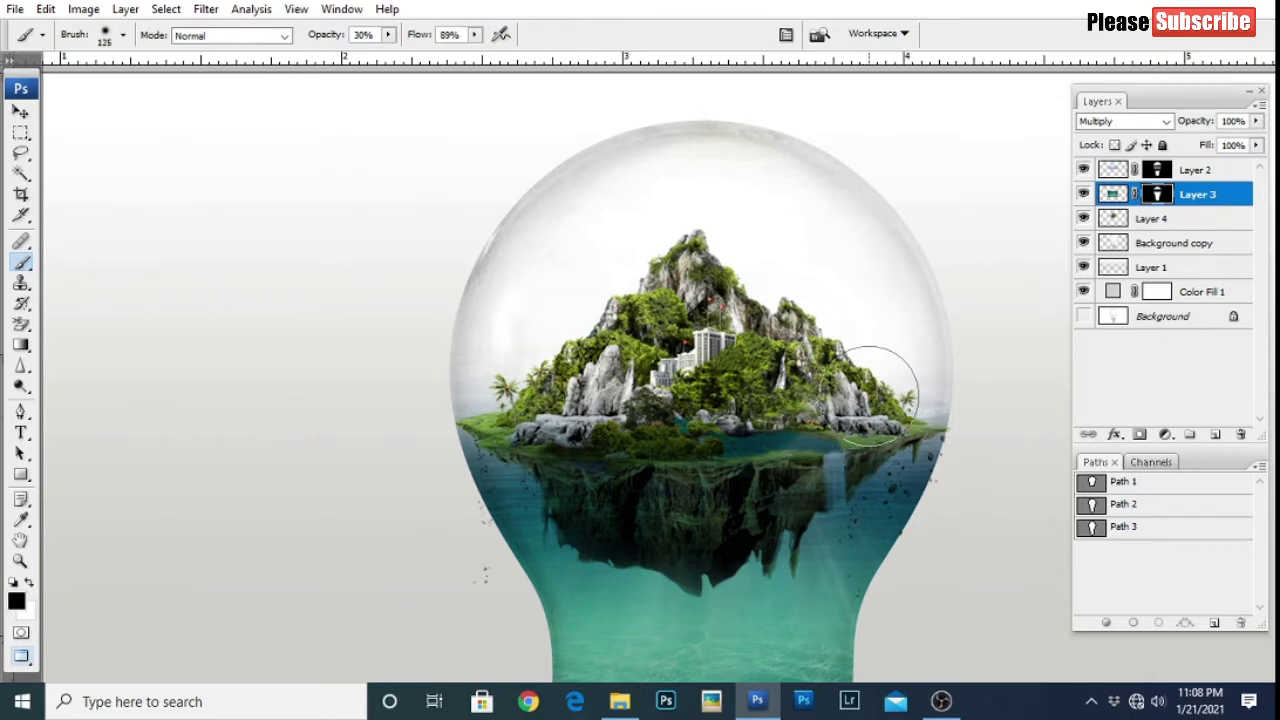
left_click_drag(894, 371, 890, 385)
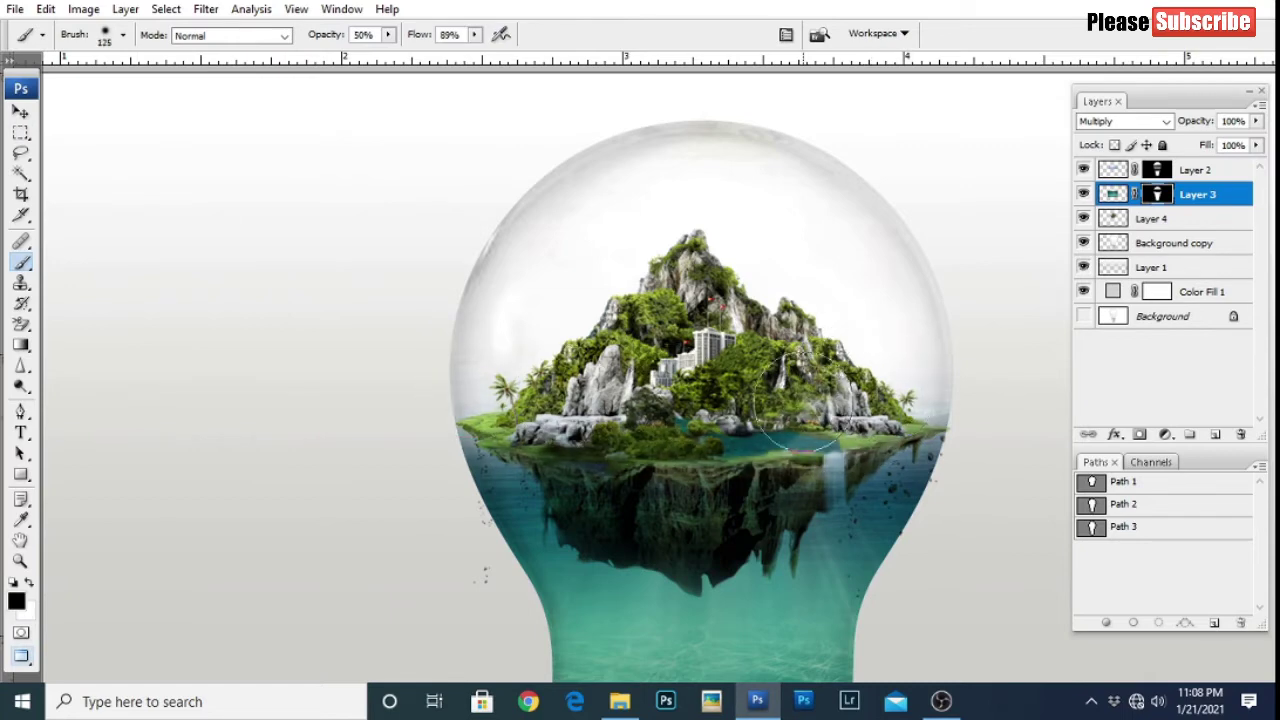
Step: Scale up the island on Layer 4 to fill more of the bulb
key("p")
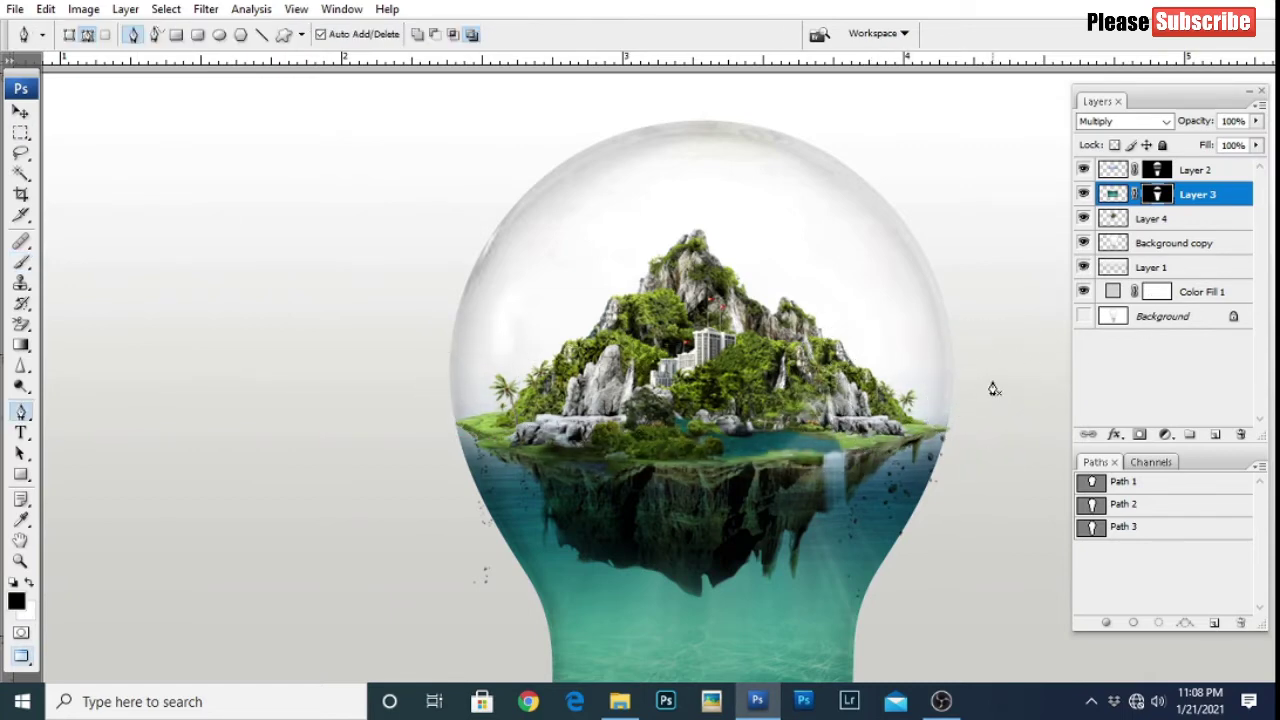
left_click(1192, 217)
key("ctrl+t")
mouse_move(943, 578)
left_mouse_down()
mouse_move(990, 622)
mouse_move(984, 585)
left_mouse_up()
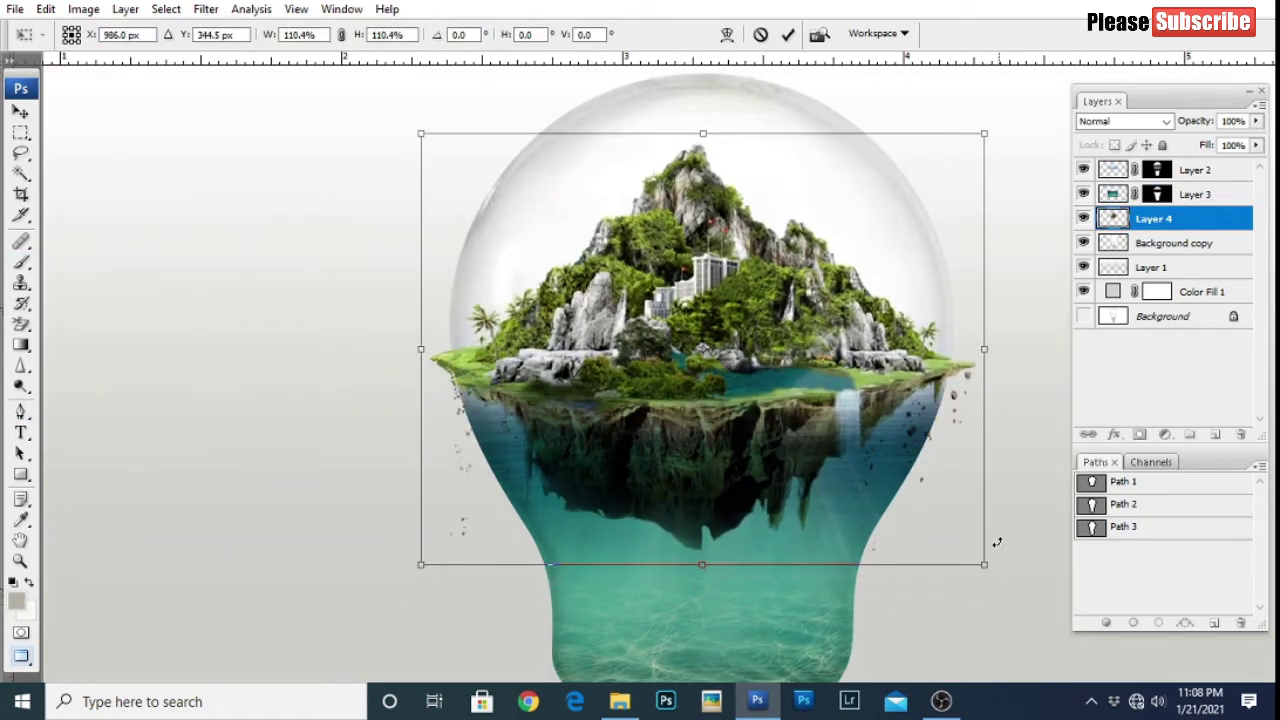
scroll(994, 538, "up", 1)
key("Return")
Step: Load the bulb path as a selection and mask Layer 4 to the bulb's outline
key("p")
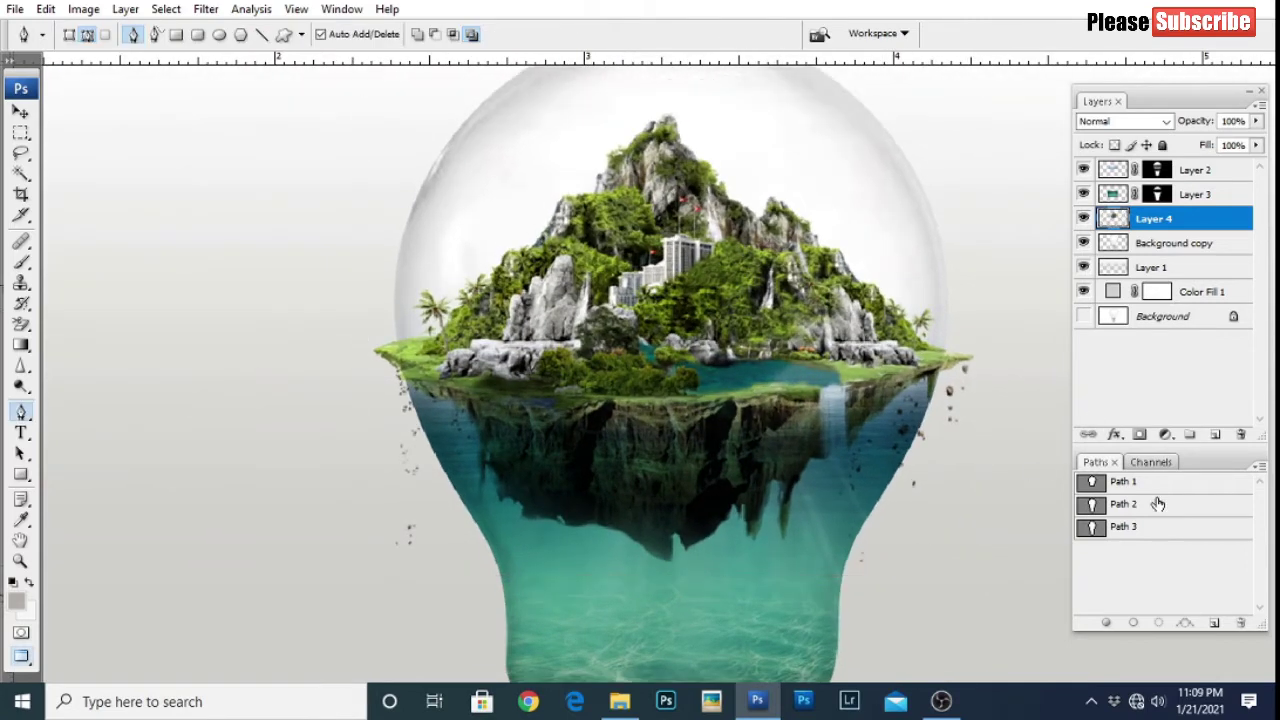
left_click(1092, 526, "ctrl")
left_click(1140, 436)
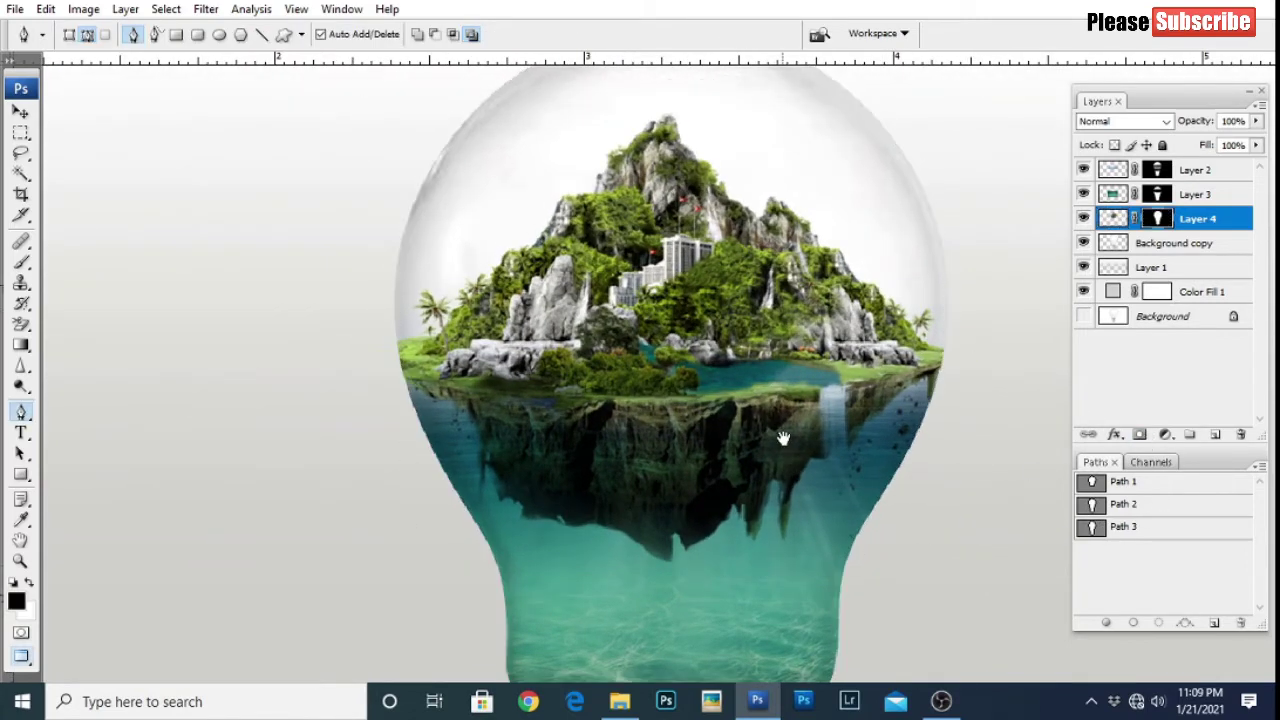
scroll(918, 427, "down", 1)
Step: Reorder the layers to Layer 3, Layer 4, Layer 2, with Layer 3 on top
key("alt+bracketright")
key("ctrl+bracketright")
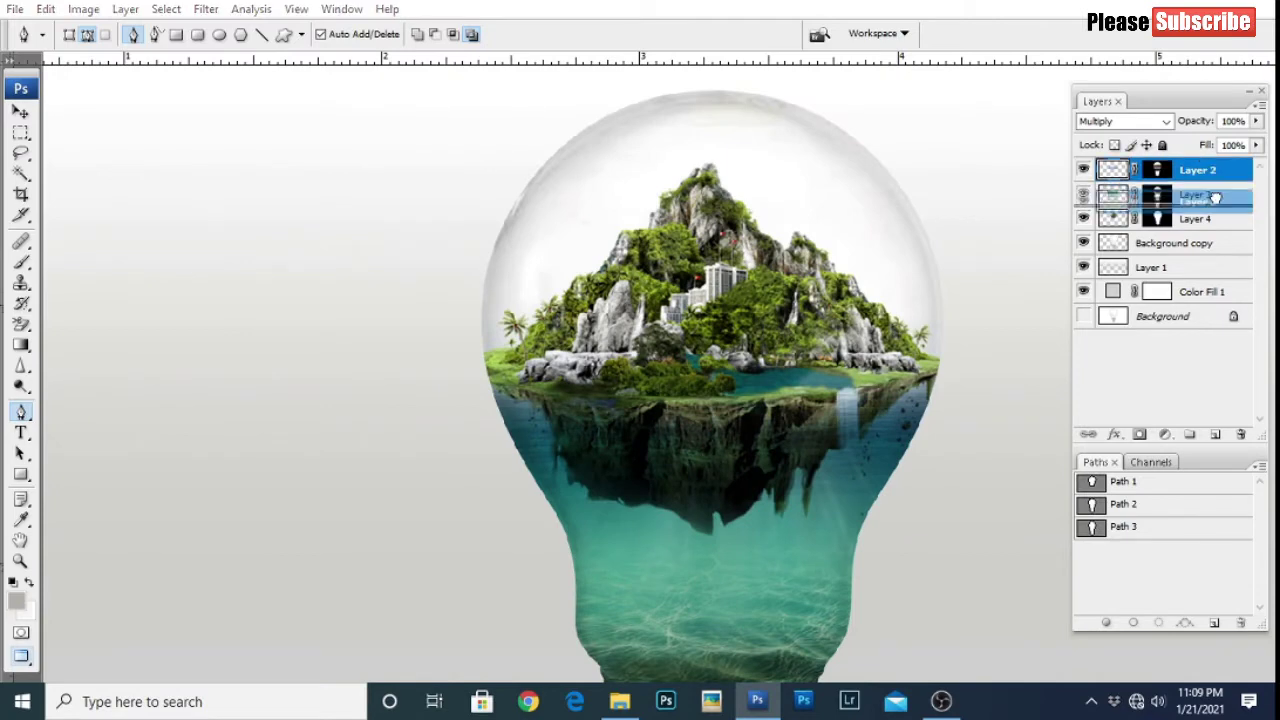
key("alt+bracketleft")
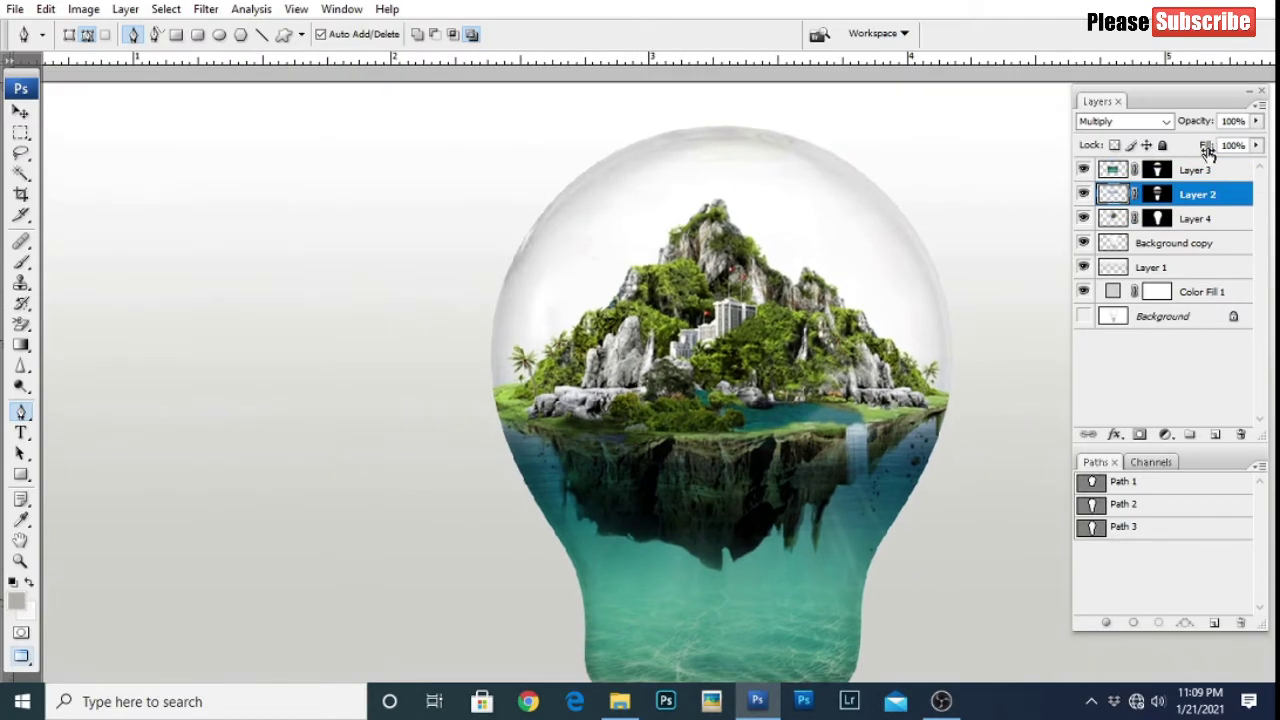
left_click_drag(792, 242, 802, 362)
left_click_drag(795, 418, 805, 380)
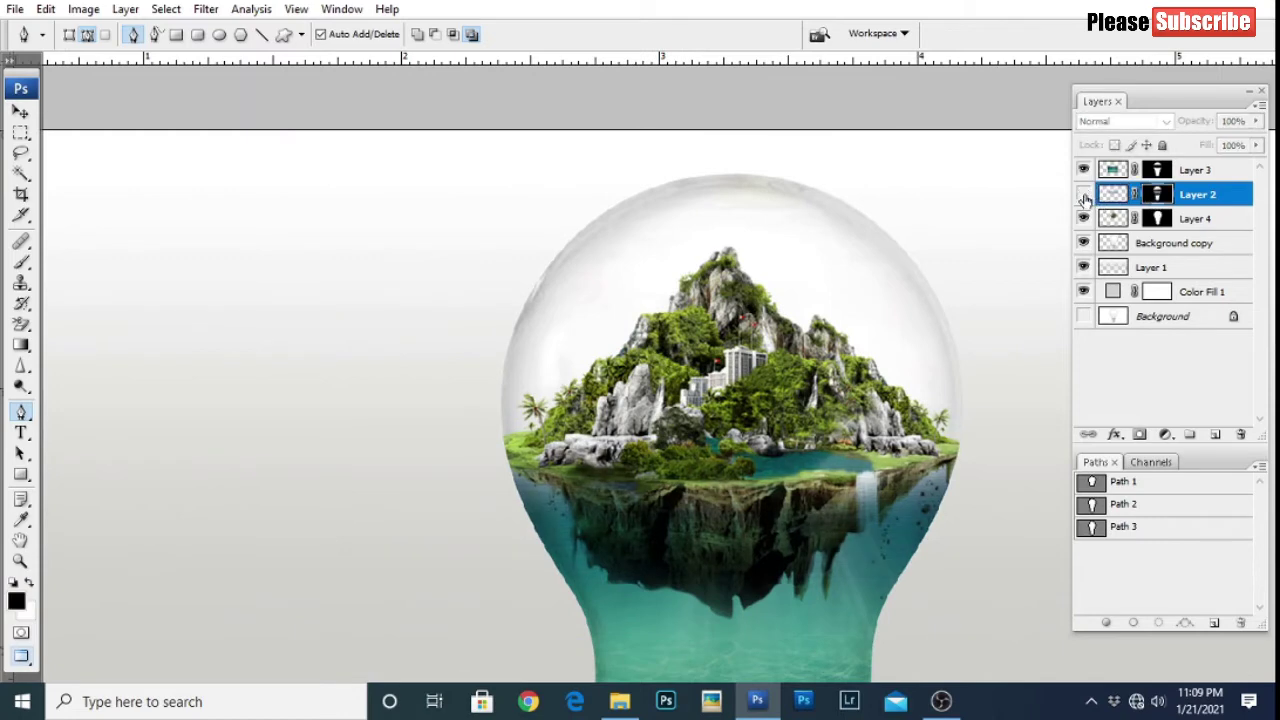
left_click_drag(1203, 205, 1200, 229)
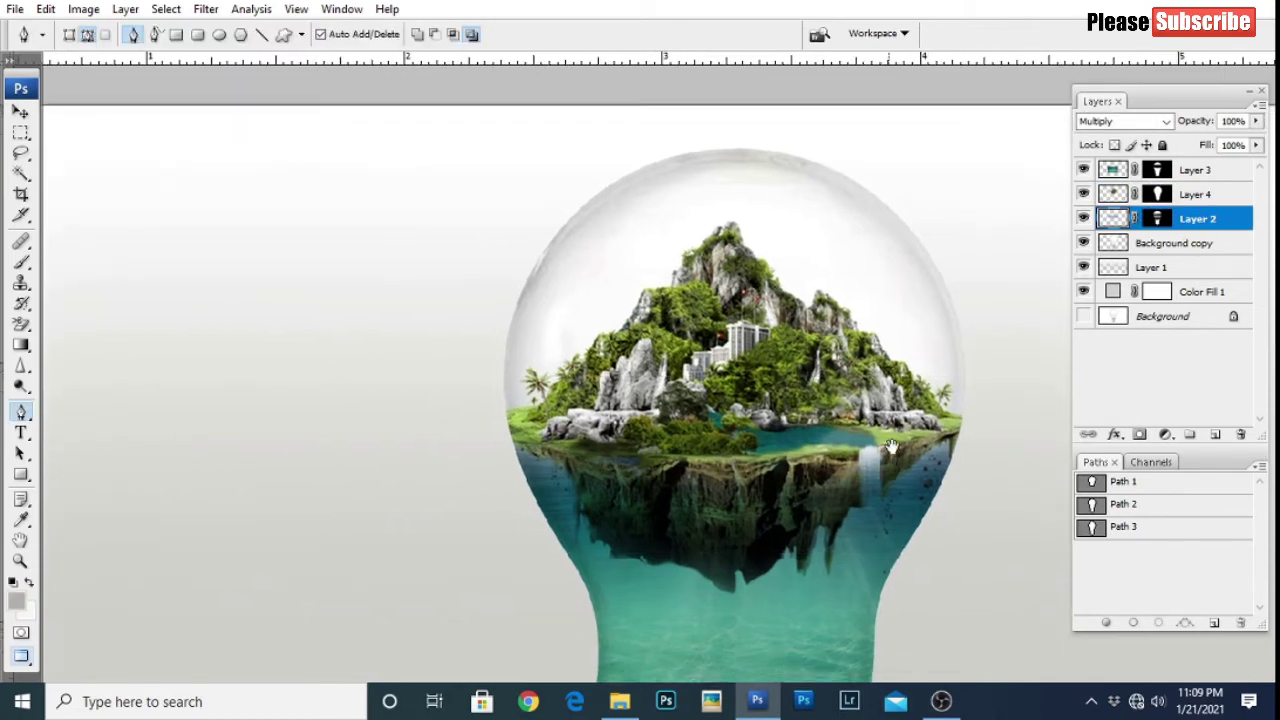
left_click_drag(820, 570, 843, 400)
Step: Zoom in on the metal cap and paint black on Layer 3's mask along its edge
left_click_drag(748, 581, 745, 530)
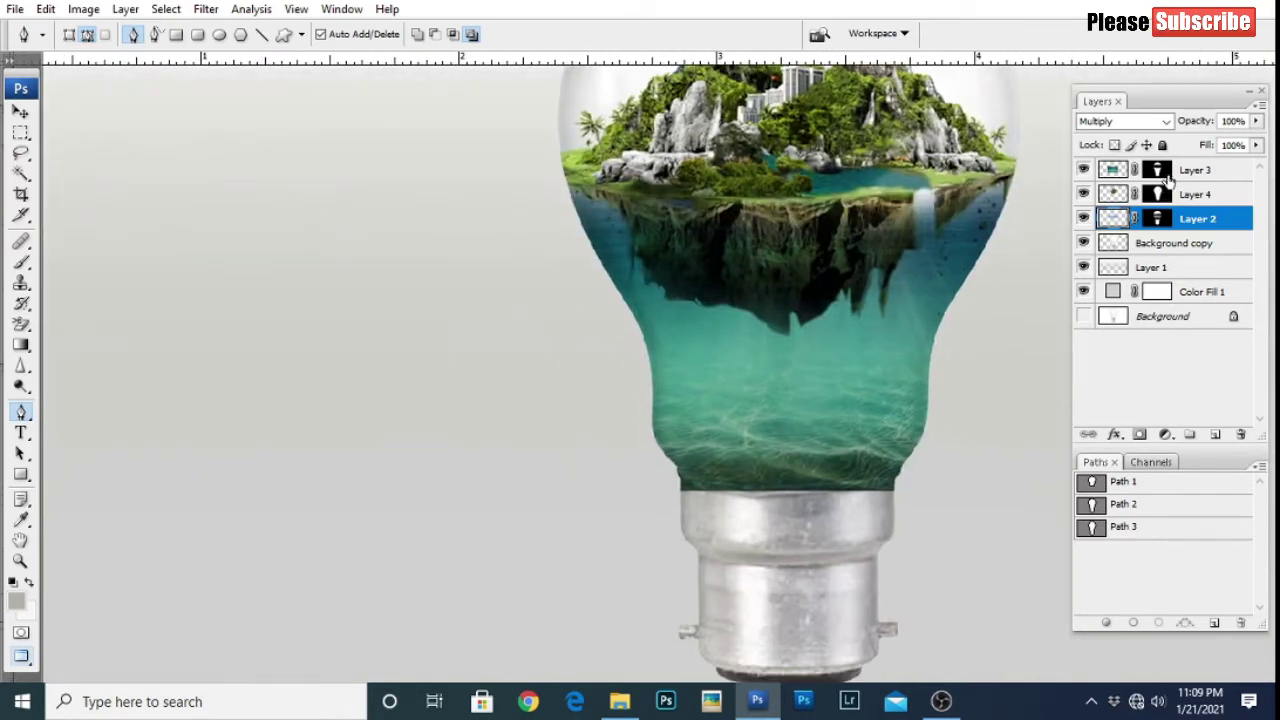
key("alt+bracketright")
key("alt+bracketright")
key("b")
left_click(748, 535)
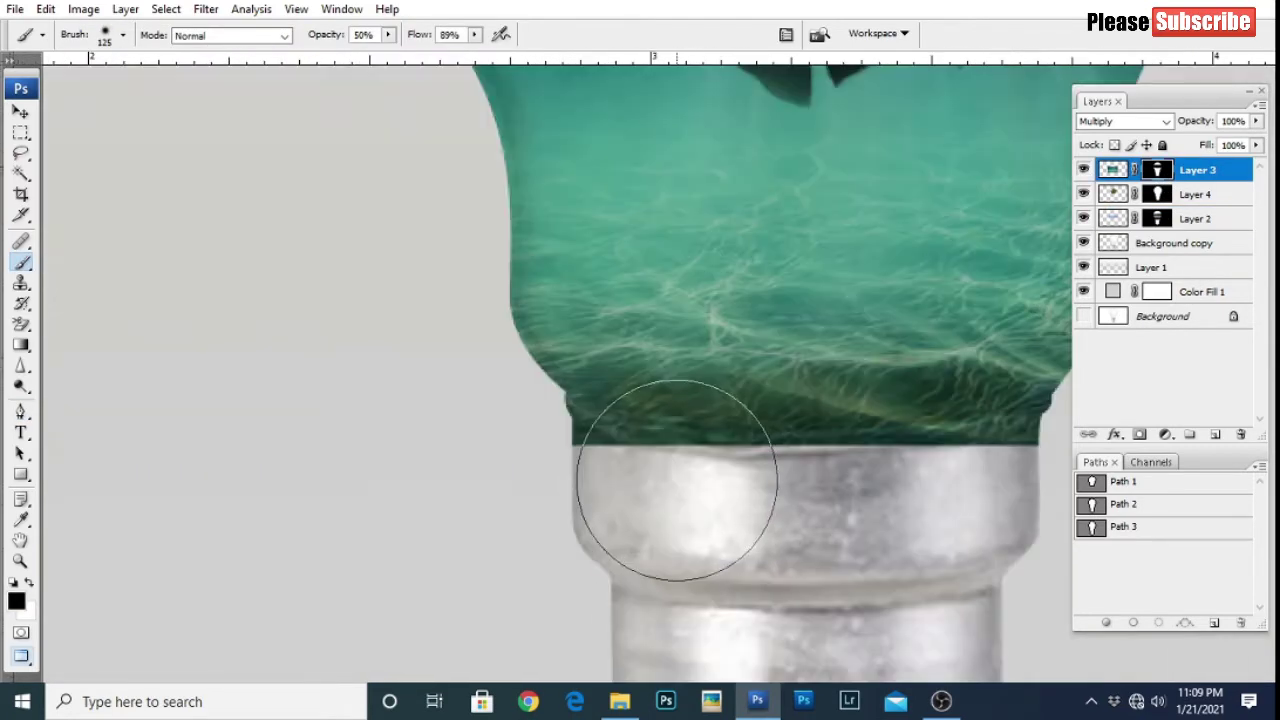
key("bracketleft")
key("bracketleft")
key("bracketleft")
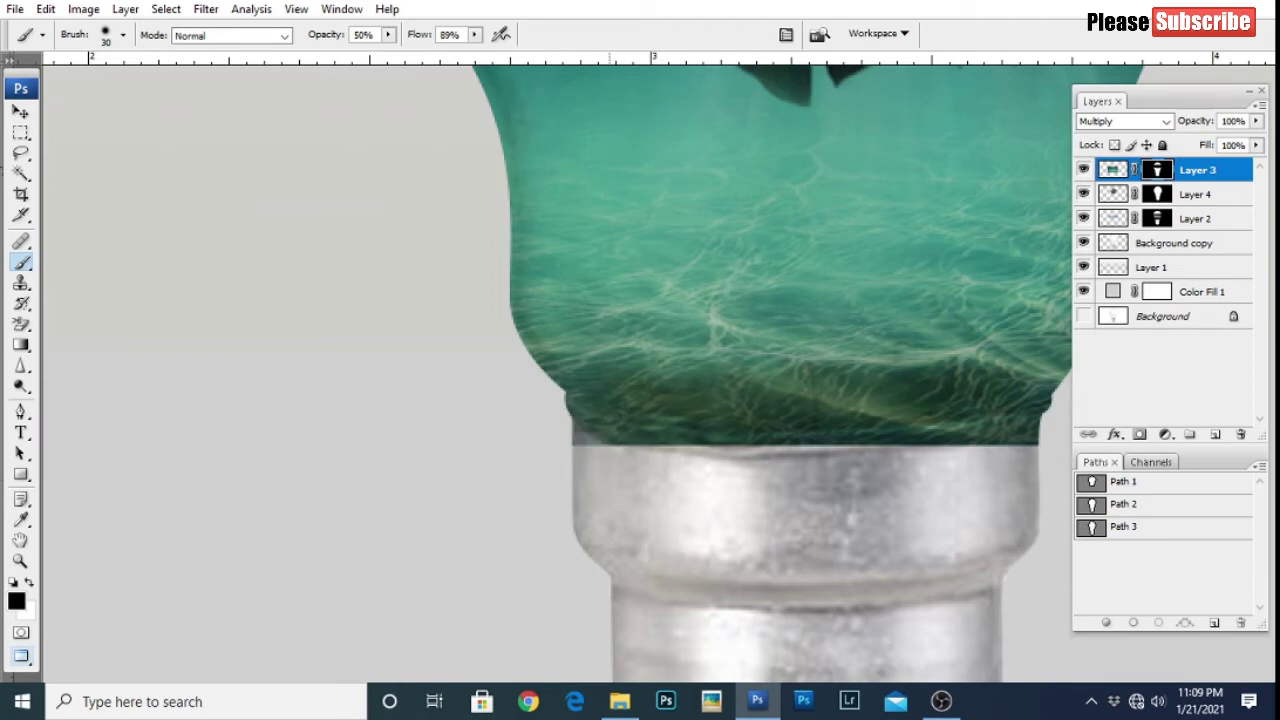
left_click_drag(601, 462, 634, 464)
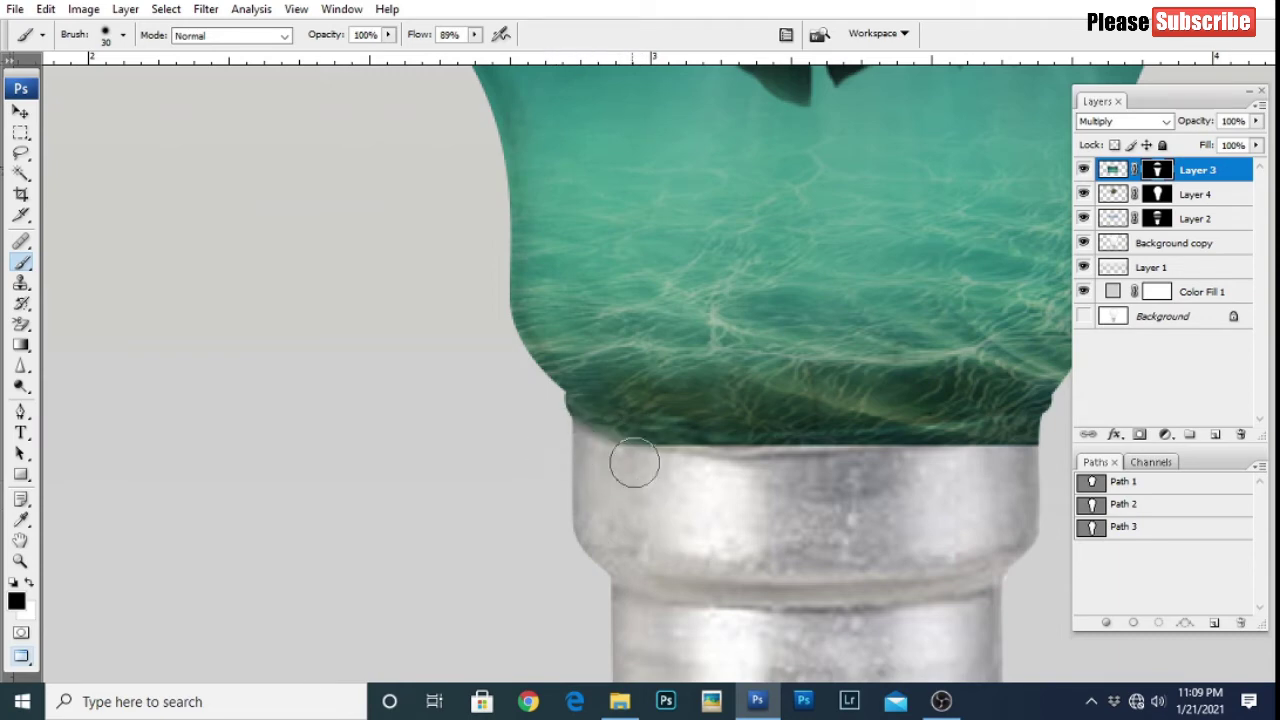
Step: With a 30 px brush, clear the teal tint along the cap's whole top rim
right_click(565, 433)
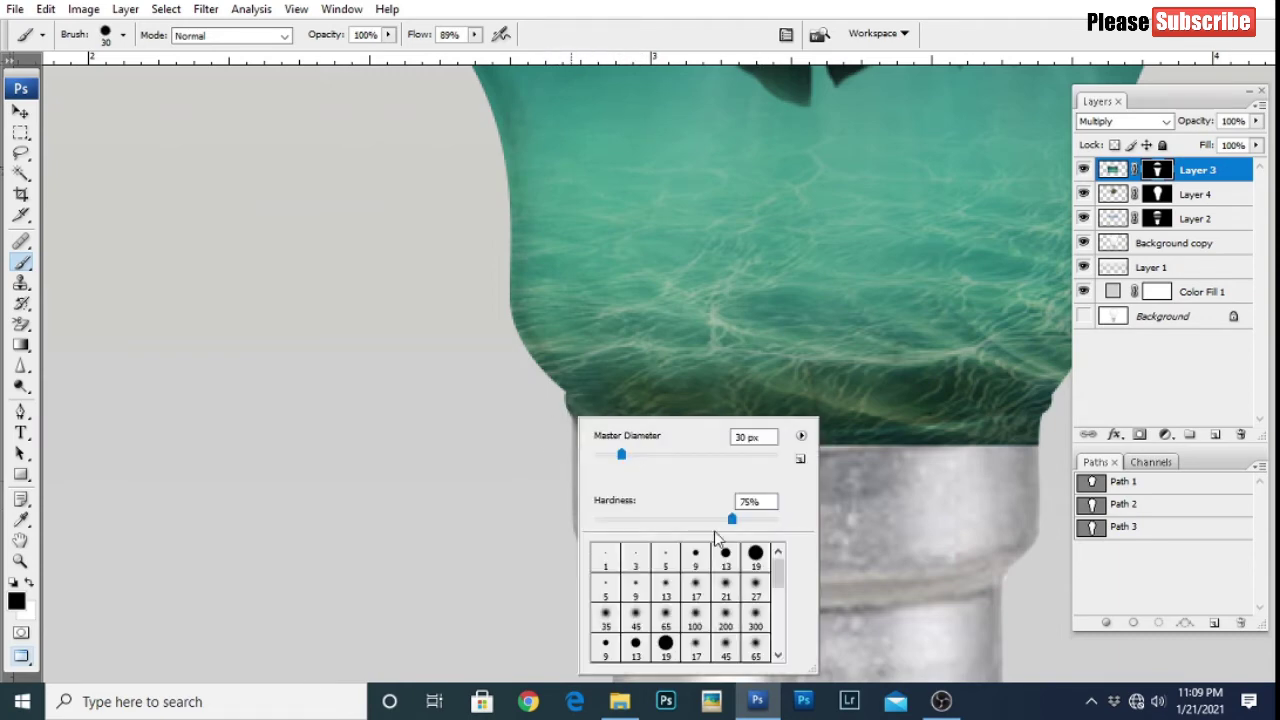
key("Return")
left_click_drag(616, 468, 634, 466)
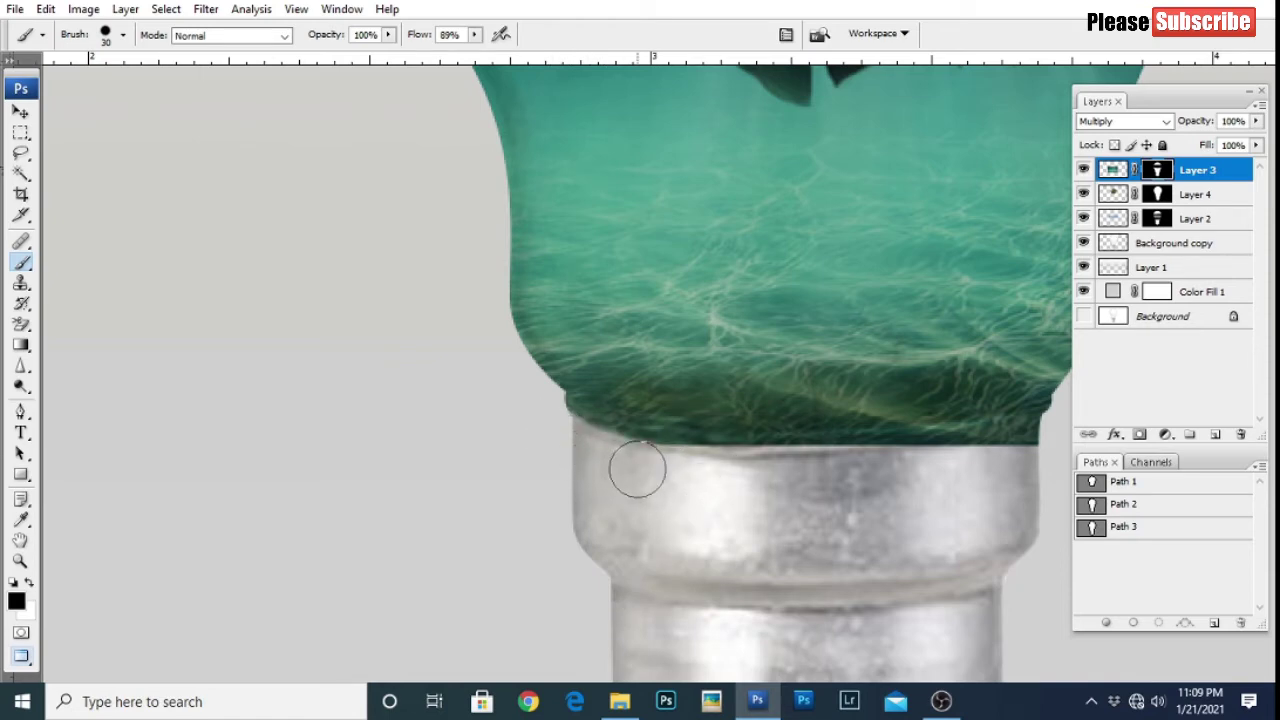
scroll(606, 506, "right", 5)
mouse_move(691, 503)
left_mouse_down()
mouse_move(768, 466)
mouse_move(606, 500)
mouse_move(291, 466)
mouse_move(350, 485)
mouse_move(274, 509)
mouse_move(349, 480)
mouse_move(286, 463)
left_mouse_up()
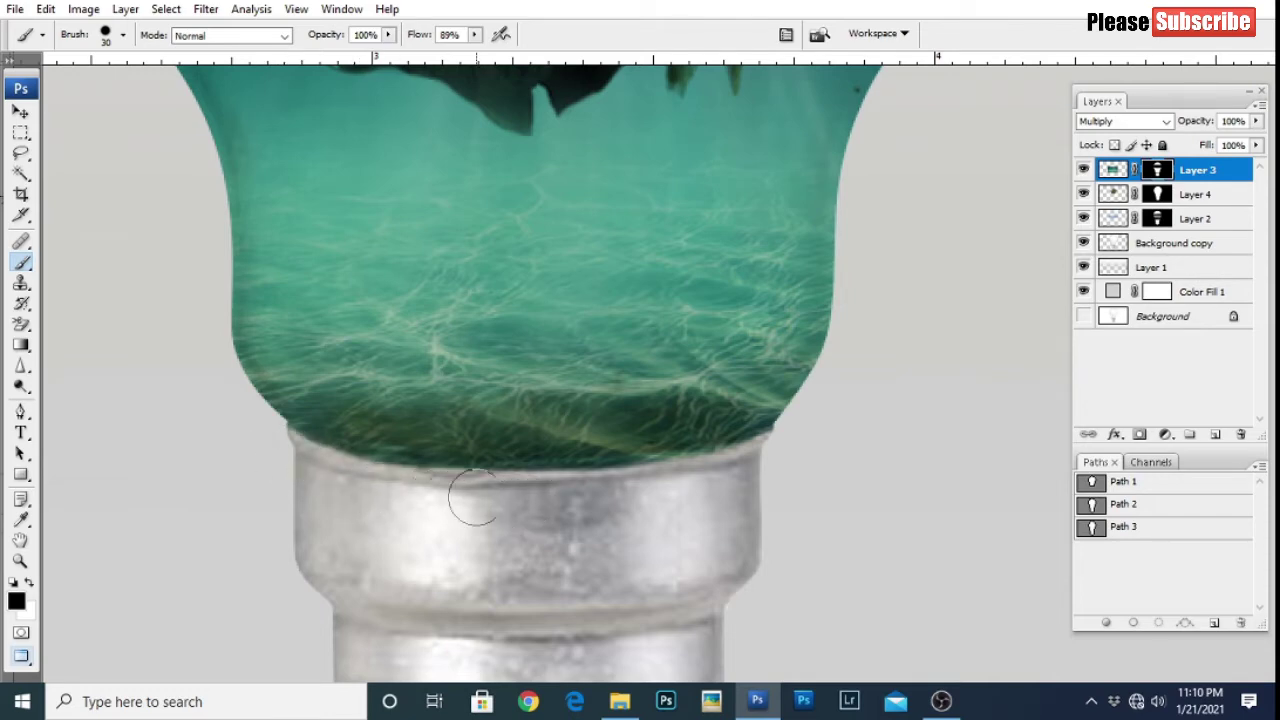
mouse_move(476, 497)
left_mouse_down()
mouse_move(769, 457)
mouse_move(749, 480)
left_mouse_up()
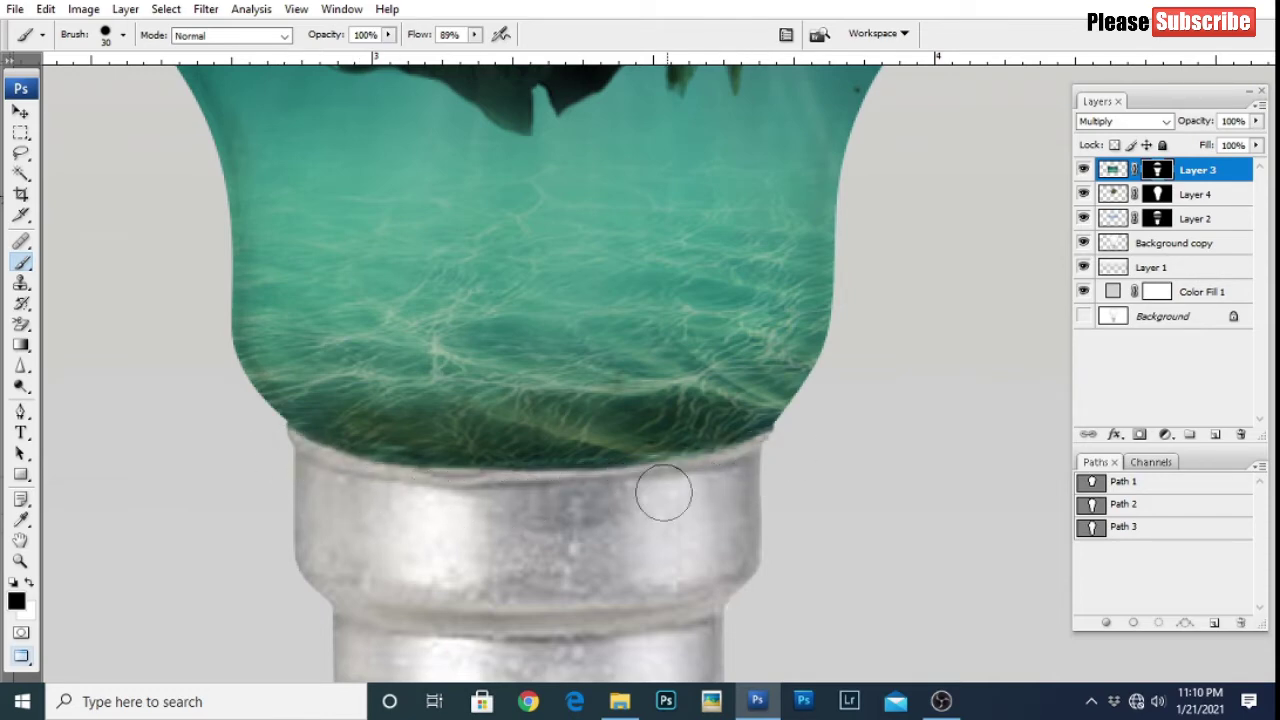
Step: Zoom back out to view the whole bulb composite
scroll(649, 529, "down", 1)
scroll(651, 400, "down", 2)
scroll(643, 441, "down", 1)
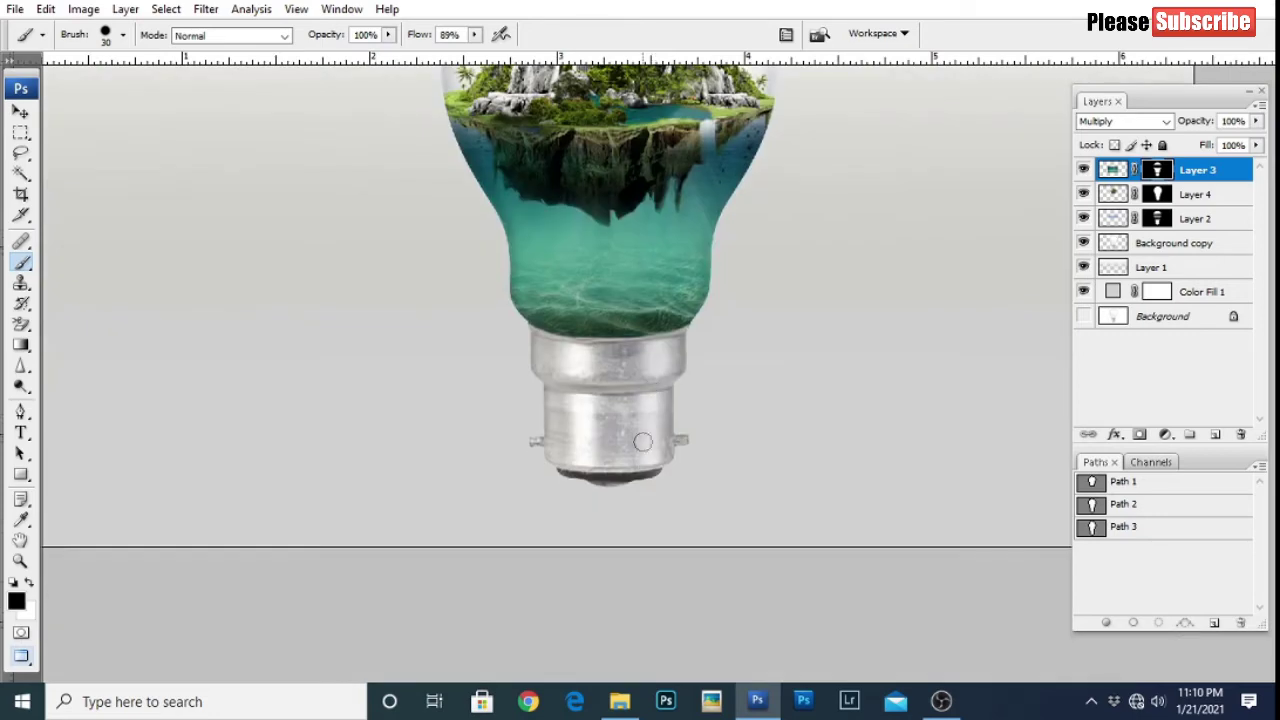
scroll(642, 441, "up", 1)
scroll(642, 441, "up", 2)
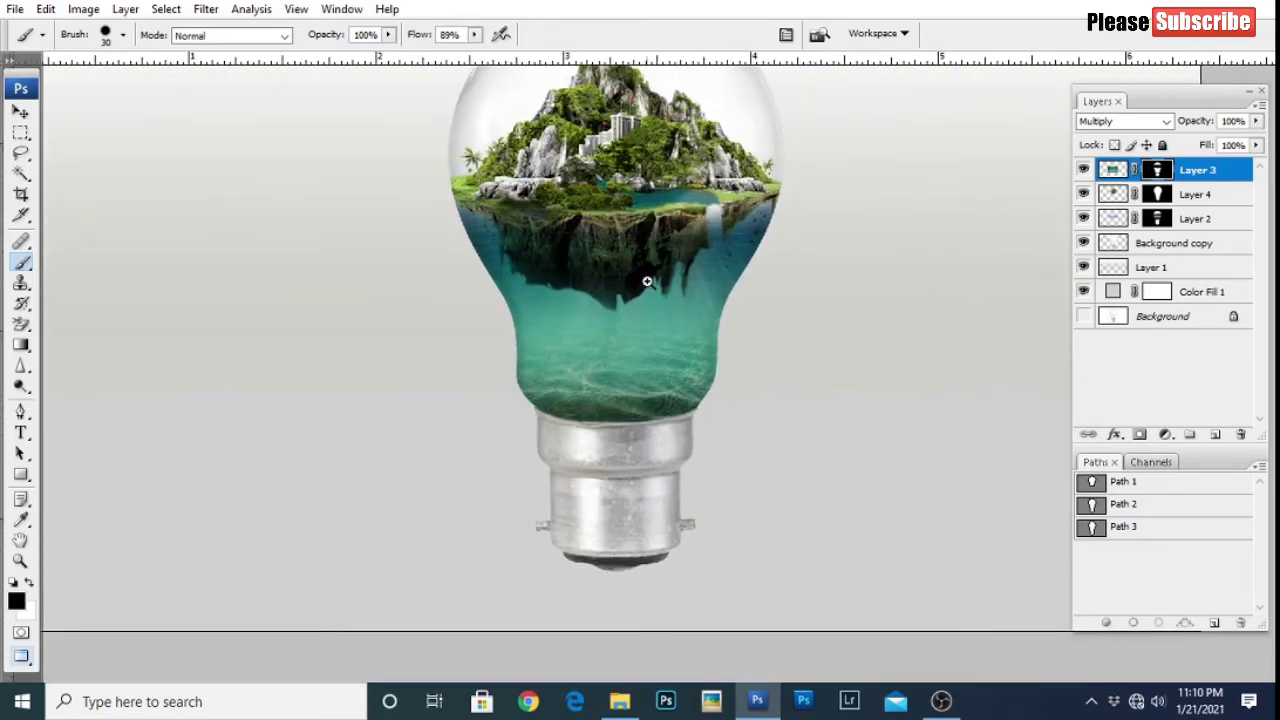
scroll(647, 282, "up", 1)
scroll(640, 320, "up", 1)
Step: Duplicate the island selection into a new Layer 5 at the top of the stack
key("p")
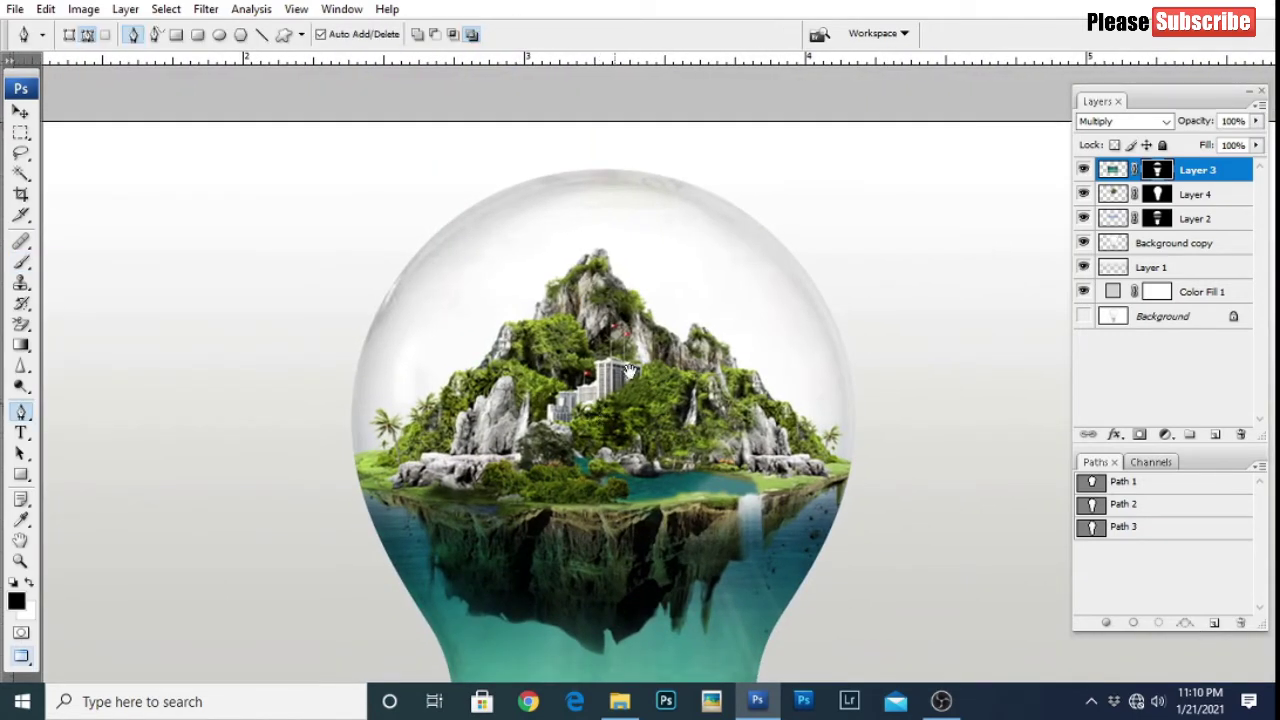
left_click_drag(630, 370, 622, 352)
scroll(686, 305, "down", 2)
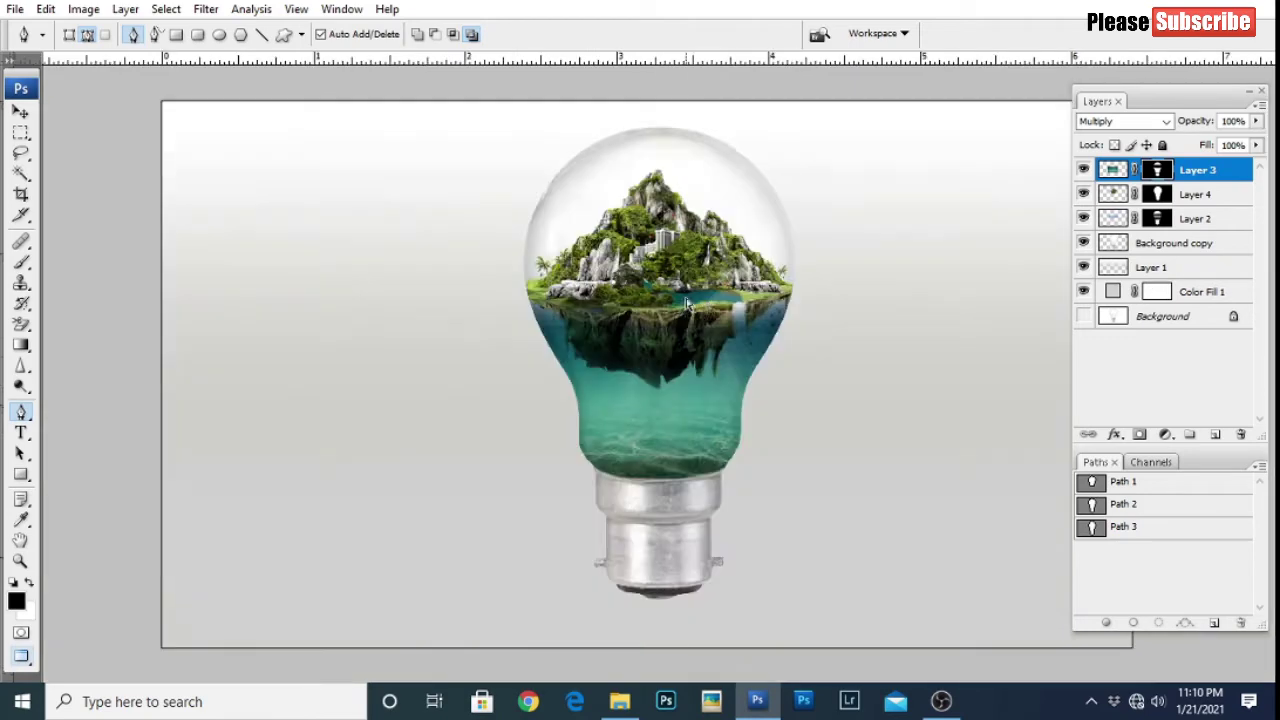
left_click(1195, 194)
left_click(1113, 194, "ctrl")
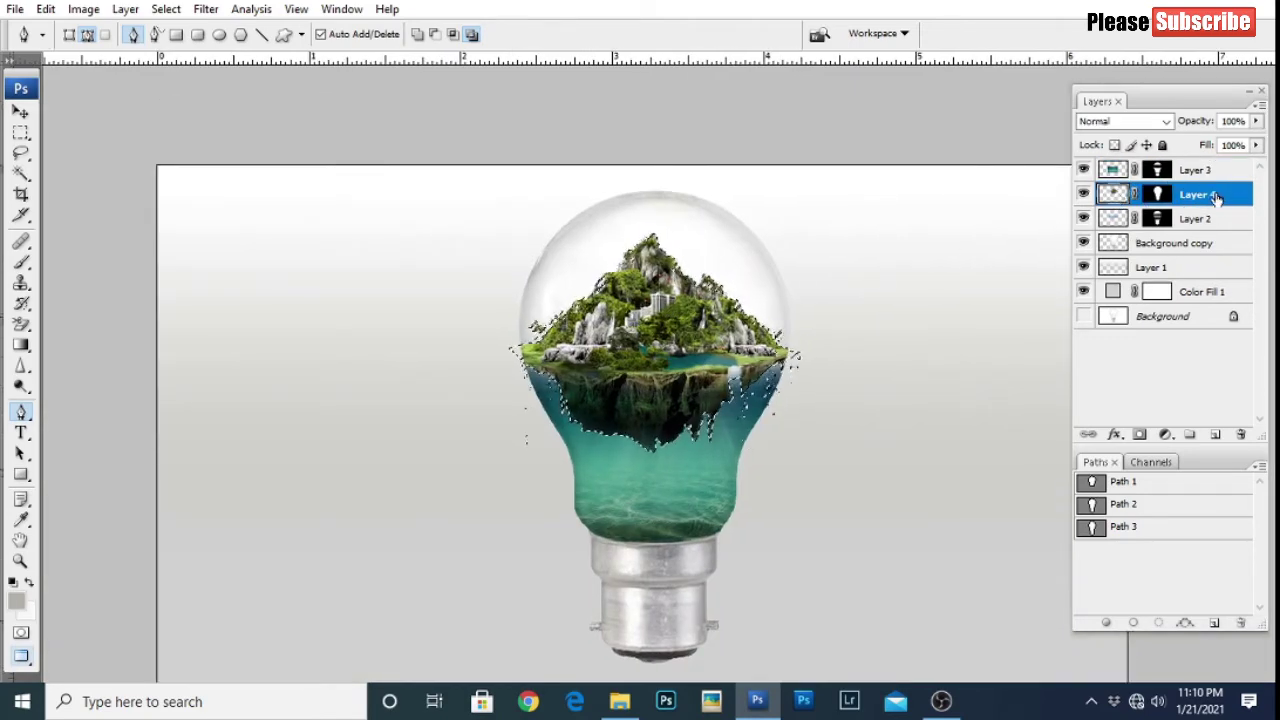
key("ctrl+j")
left_click_drag(1195, 194, 1195, 166)
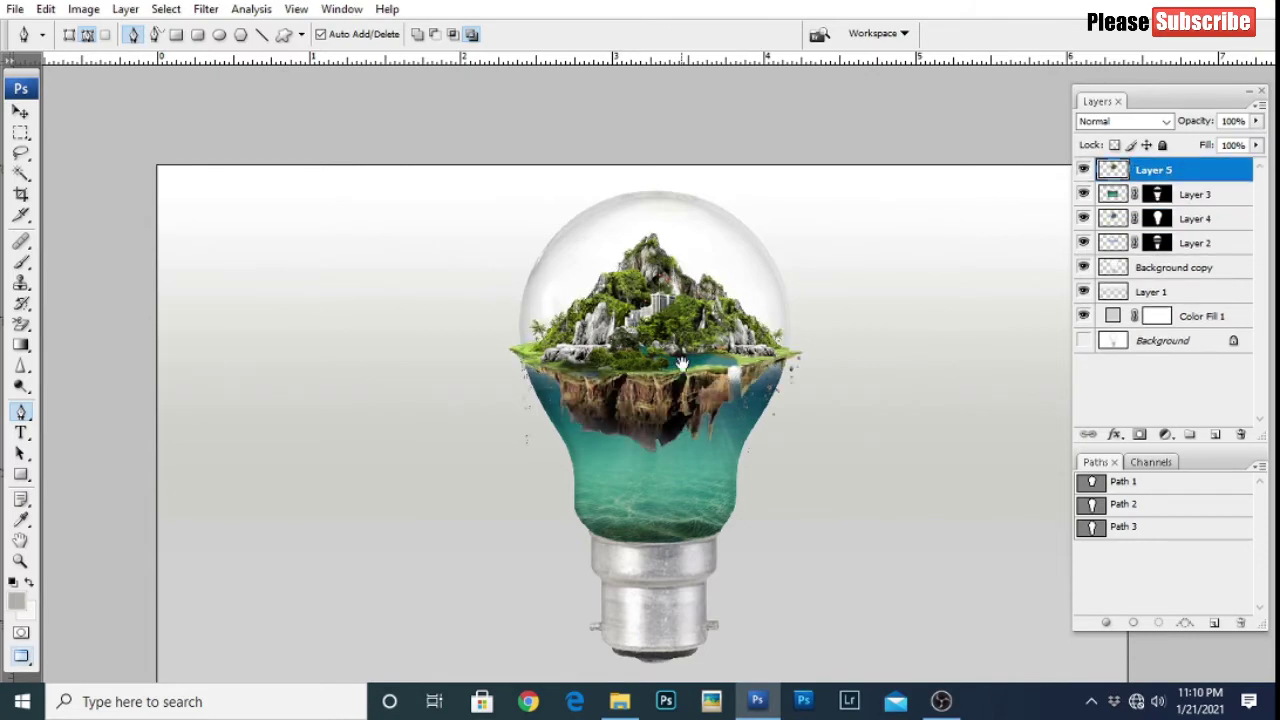
key("ctrl+plus")
key("ctrl+plus")
Step: Set Layer 5 to Color Dodge at 26% opacity and add a layer mask
left_click(1110, 121)
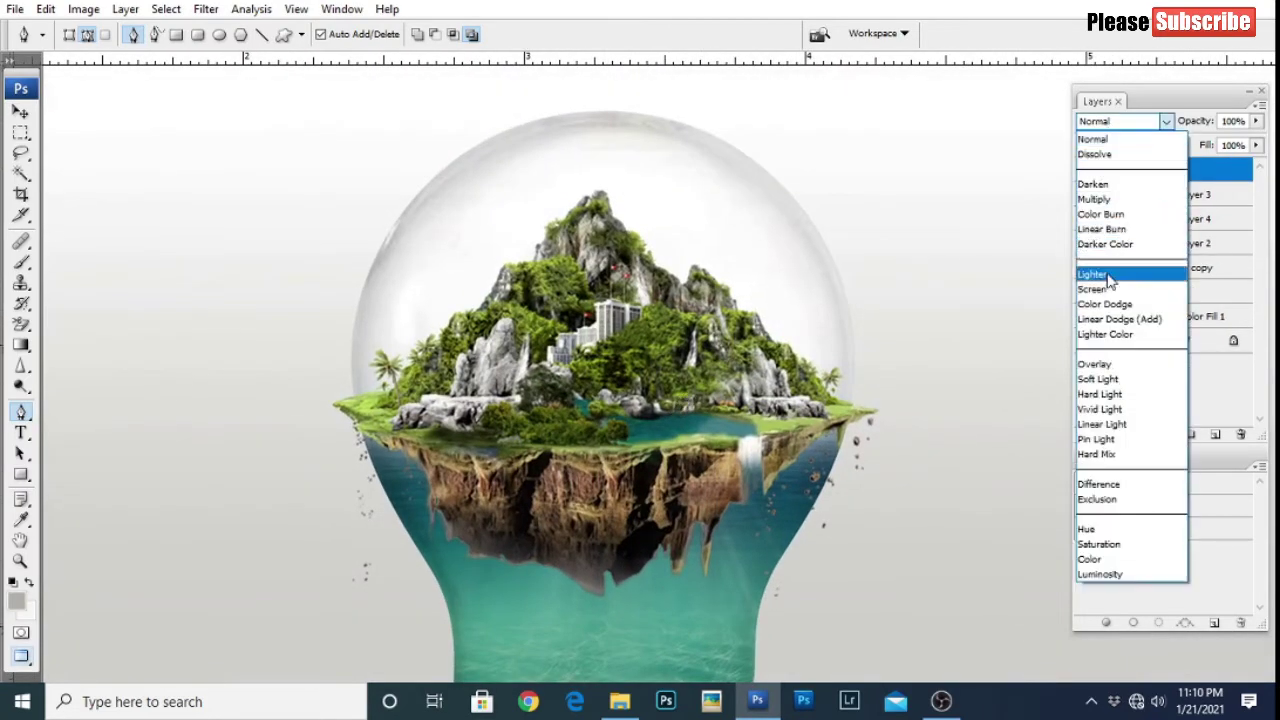
left_click(1105, 305)
mouse_move(1208, 121)
left_mouse_down()
mouse_move(1151, 128)
mouse_move(1190, 123)
left_mouse_up()
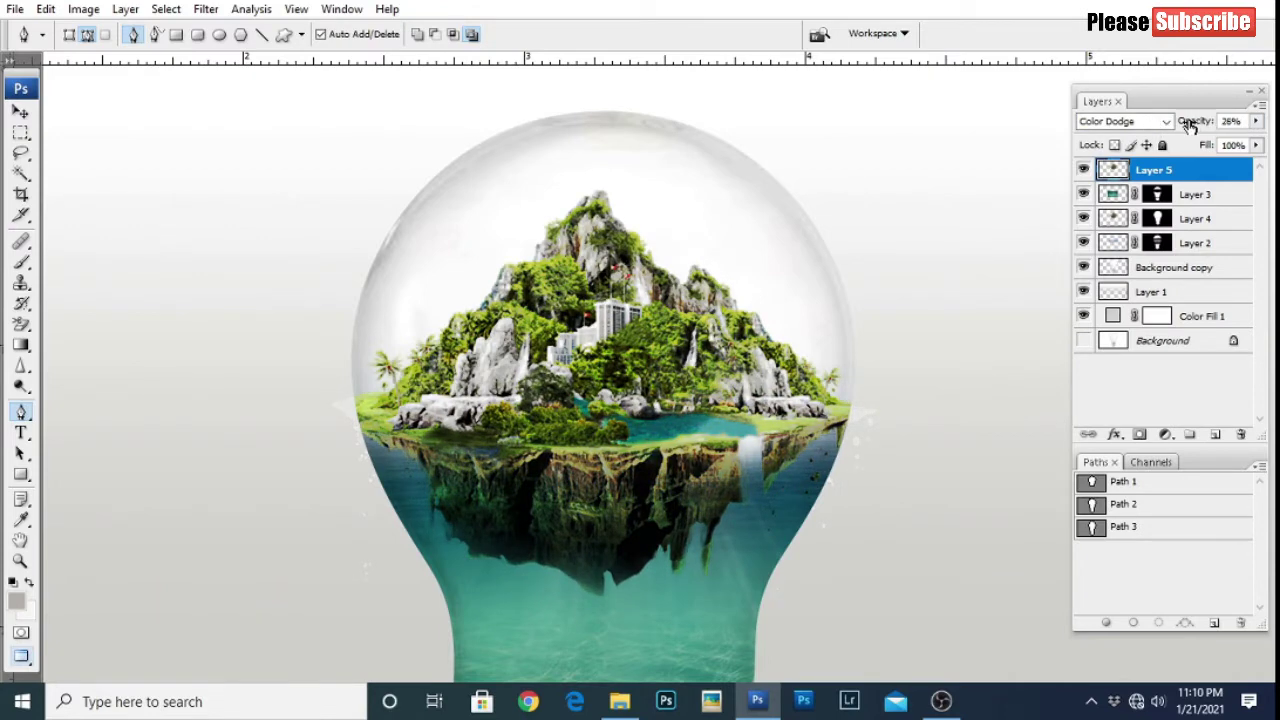
left_click(1084, 174)
left_click(1141, 434)
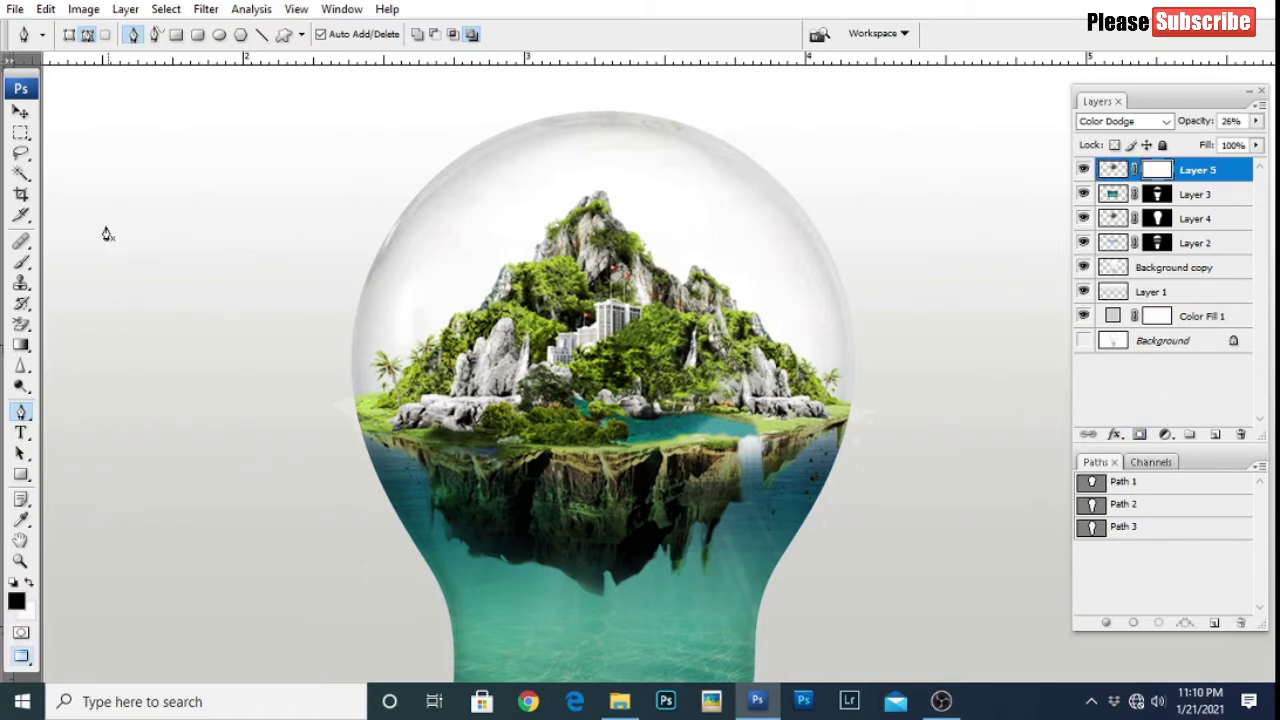
Step: Paint out the glow on the island's underside, the bulb's left edge and around the mountain at 50% opacity
left_click(27, 265)
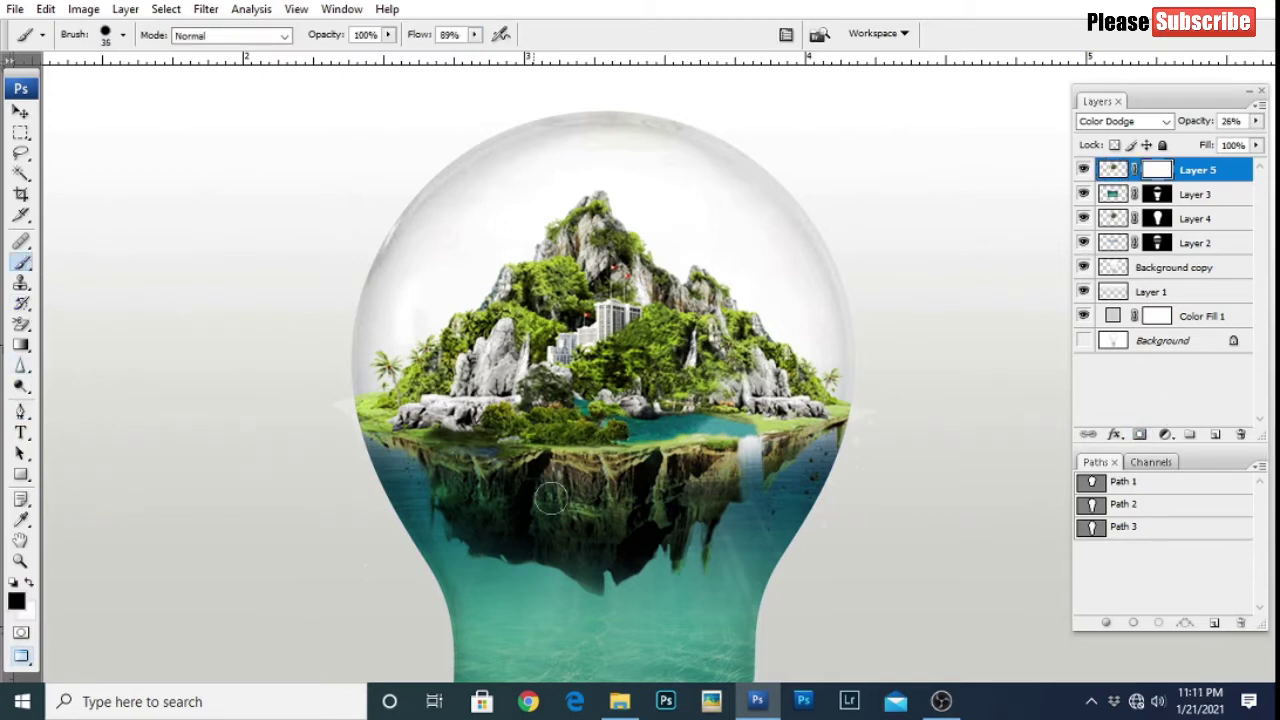
key("5")
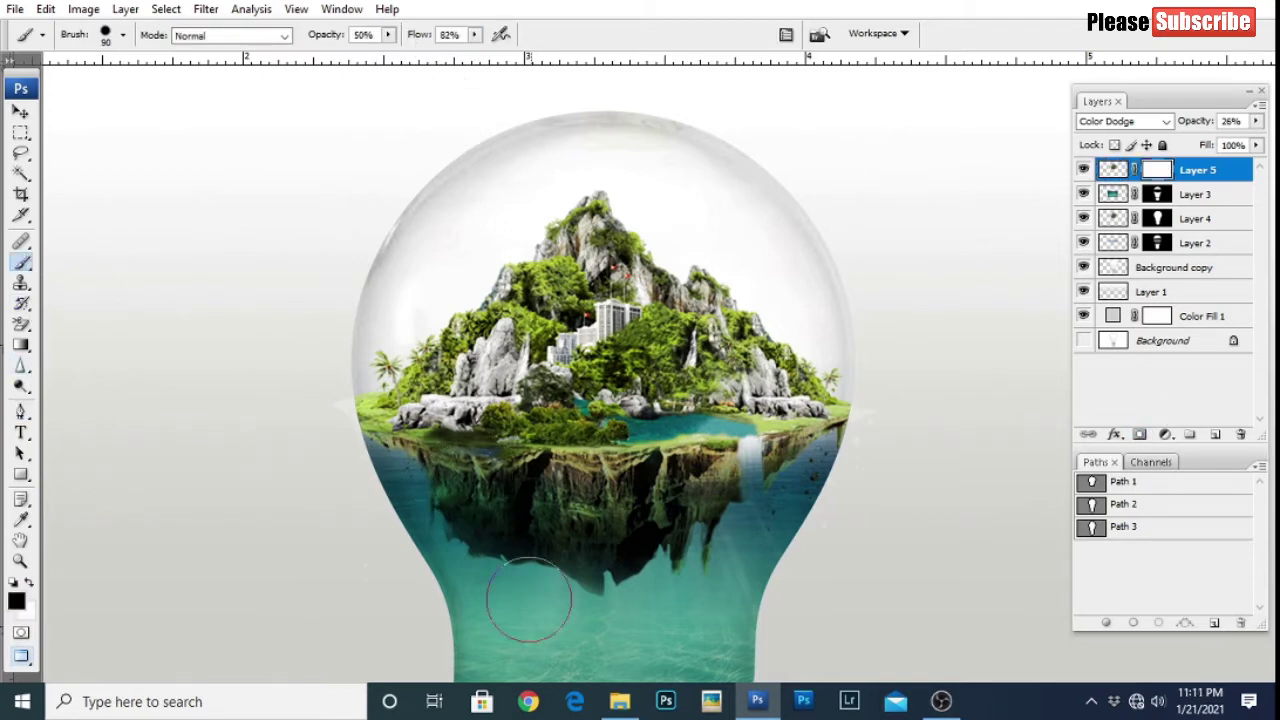
mouse_move(529, 598)
left_mouse_down()
mouse_move(514, 500)
mouse_move(862, 432)
left_mouse_up()
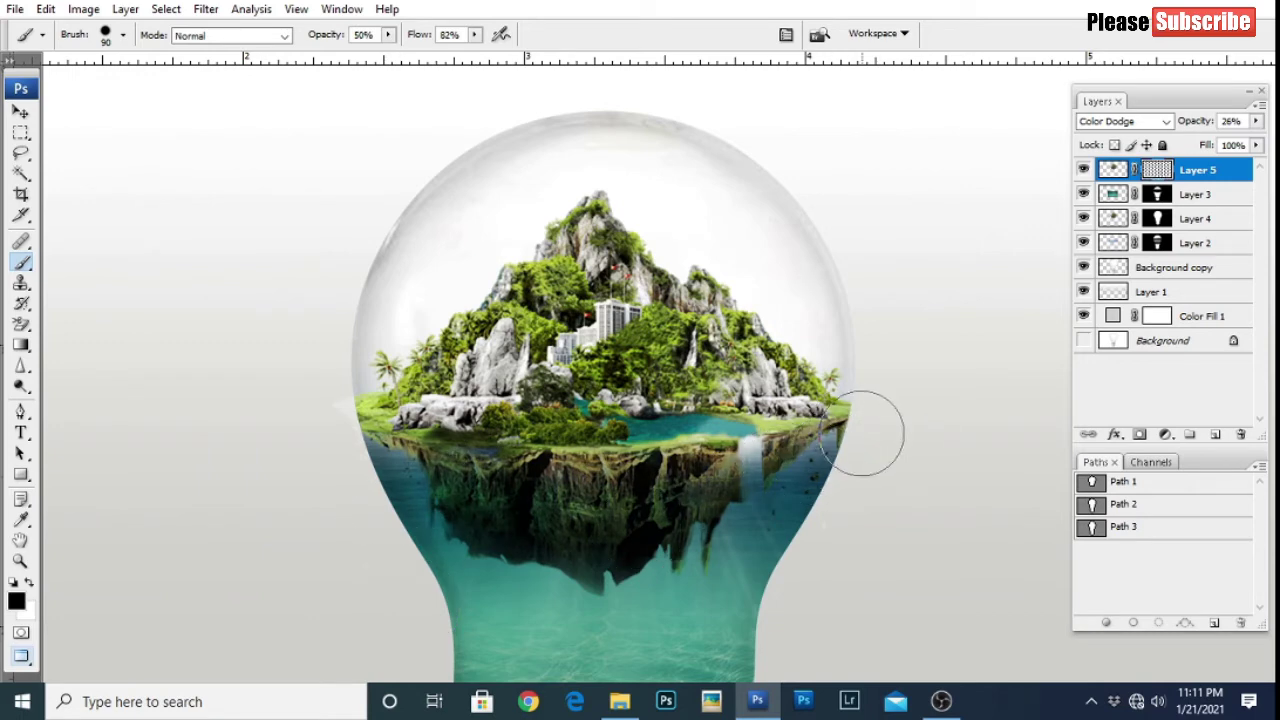
left_click_drag(355, 410, 371, 471)
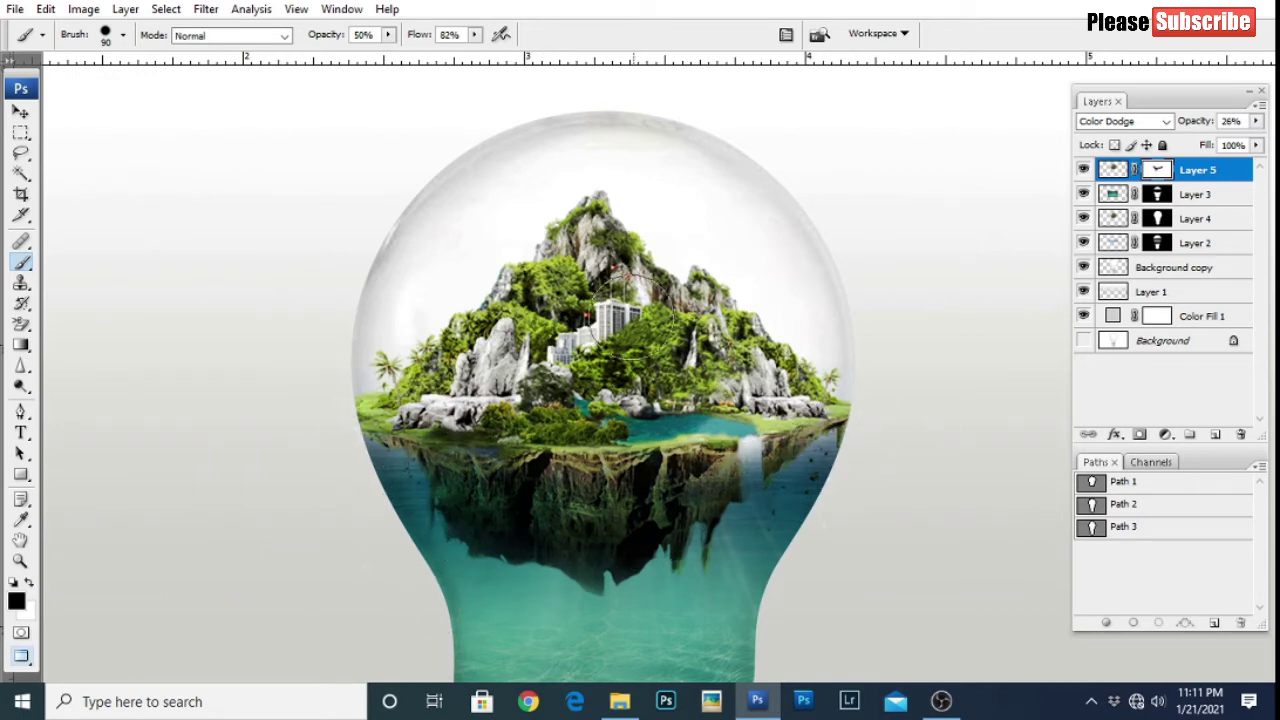
mouse_move(640, 270)
left_mouse_down()
mouse_move(614, 214)
mouse_move(765, 355)
left_mouse_up()
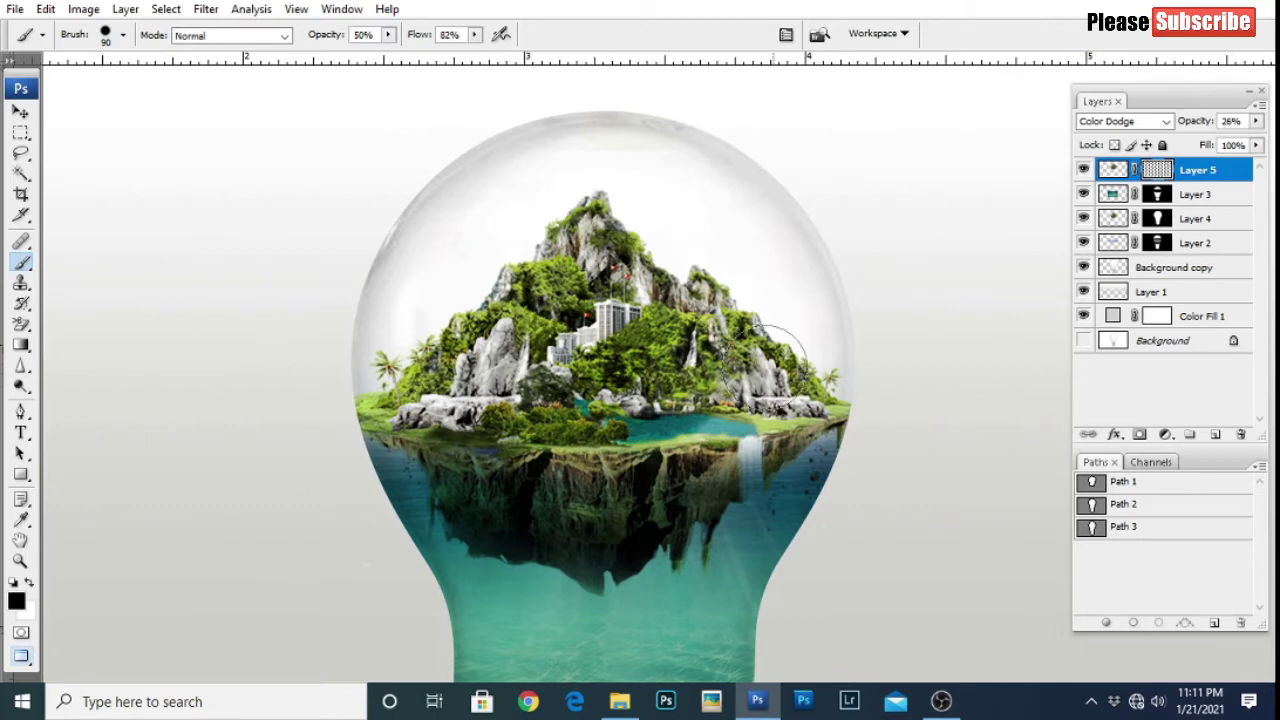
Step: Shrink the mask brush from 90 to 25 px for finer detail areas
scroll(790, 440, "down", 2)
key("[")
key("[")
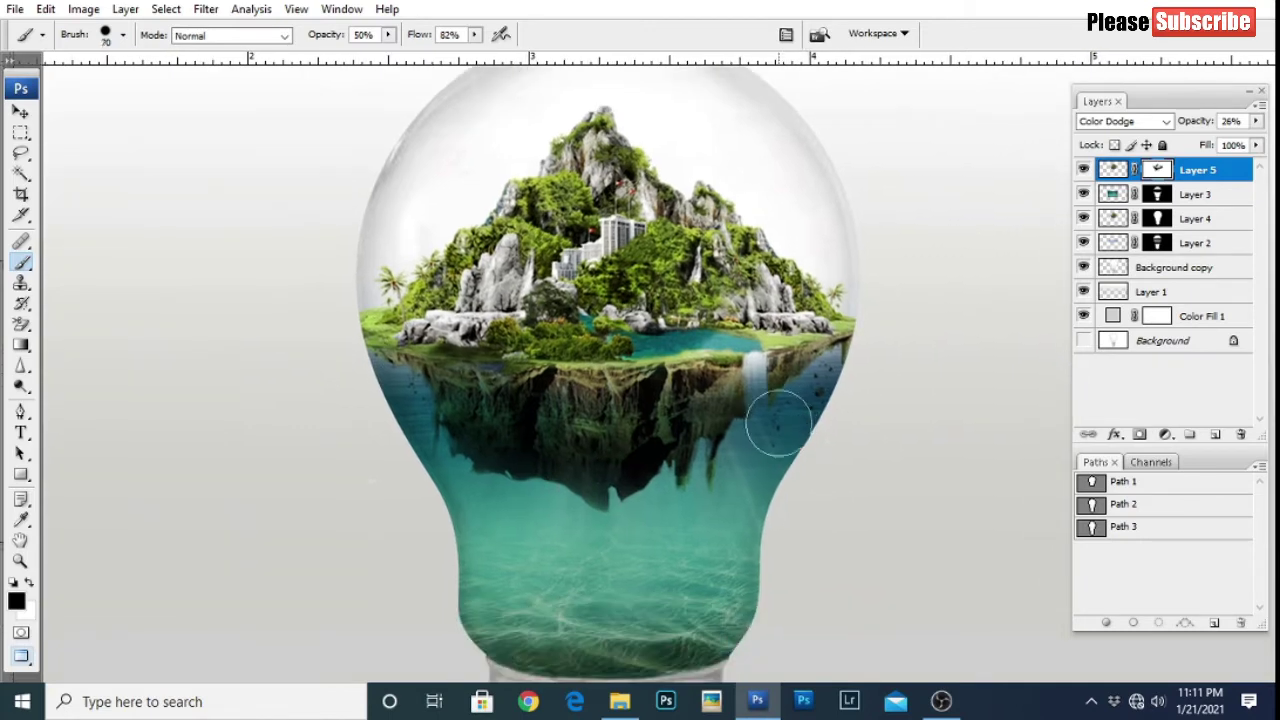
scroll(758, 390, "up", 1)
key("bracketleft")
key("bracketleft")
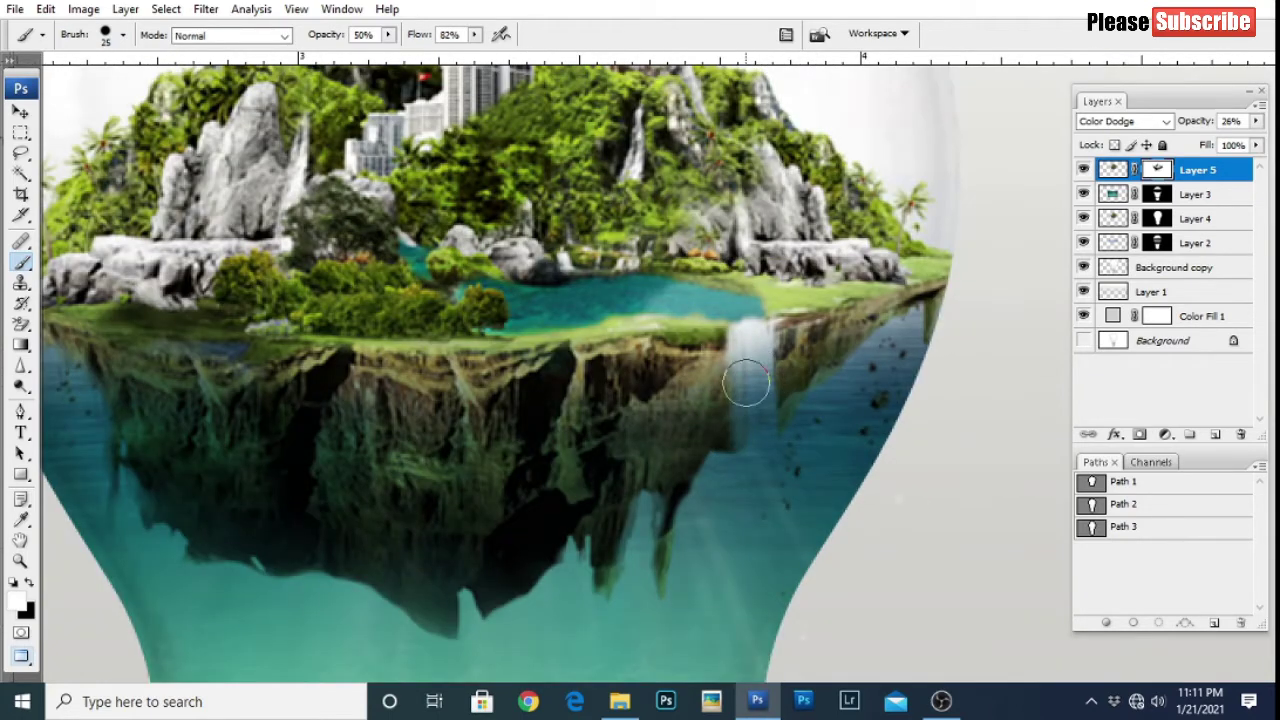
scroll(769, 382, "down", 2)
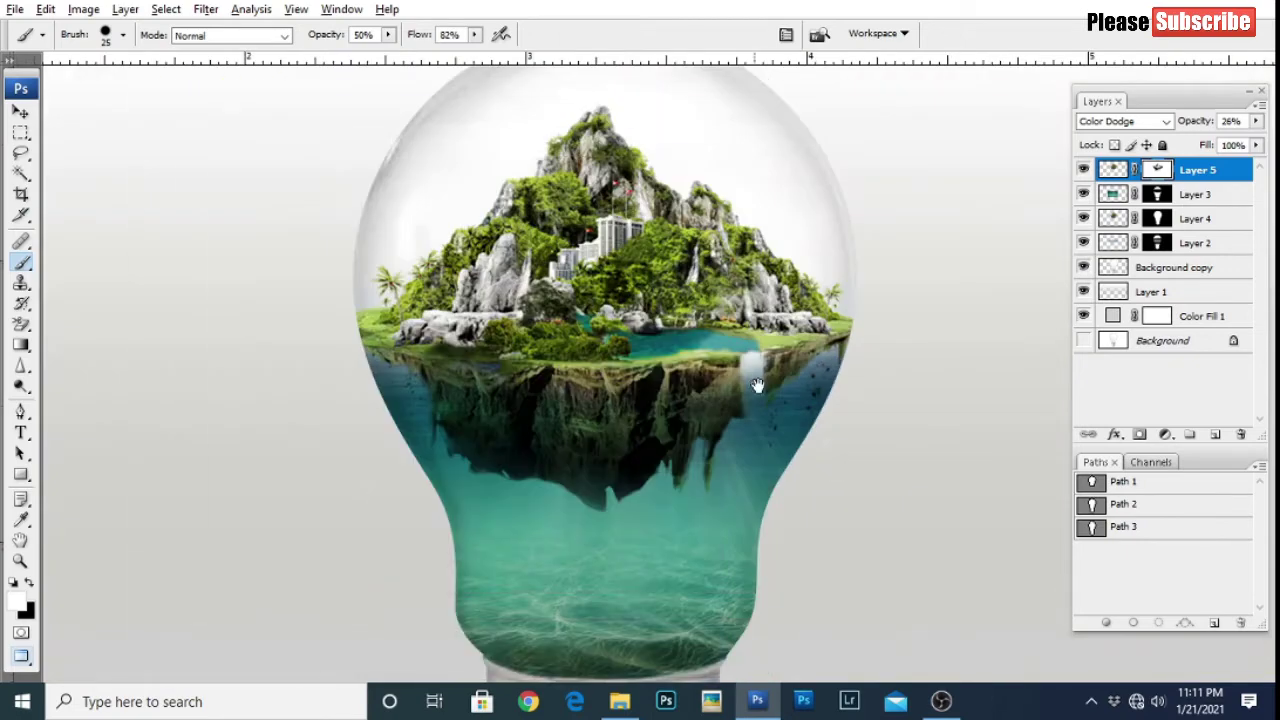
scroll(700, 380, "down", 1)
scroll(600, 380, "up", 1)
scroll(604, 371, "up", 2)
scroll(604, 371, "down", 2)
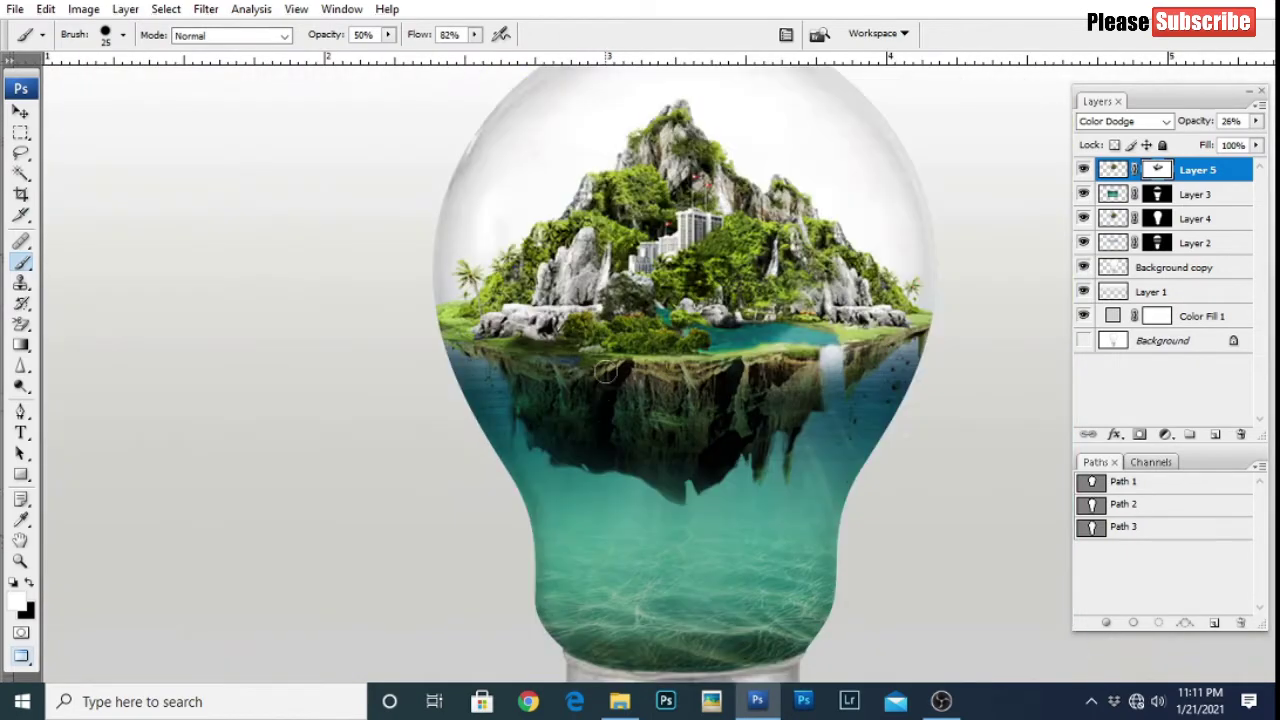
Step: Draw a waterfall path below the island's right edge, feather it, and fill it white on a new layer
key("p")
left_click_drag(820, 354, 831, 440)
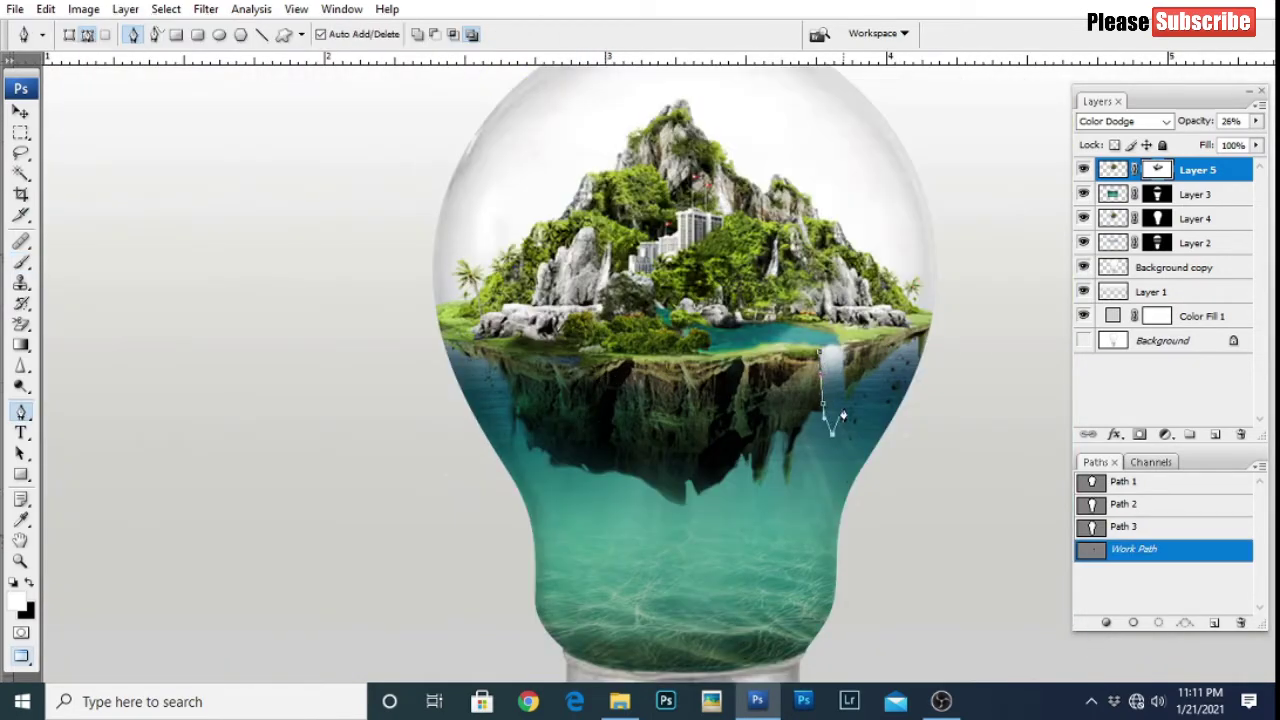
key("ctrl+Return")
key("ctrl+alt+d")
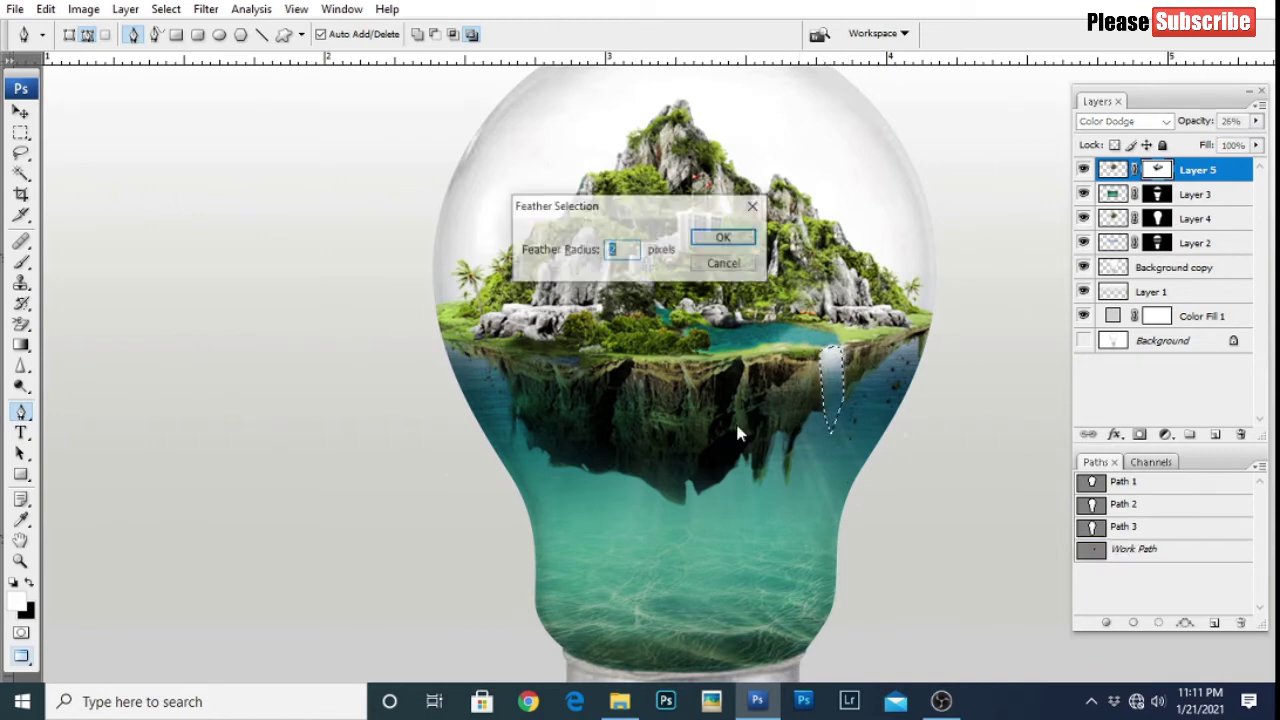
key("Return")
left_click(1212, 436)
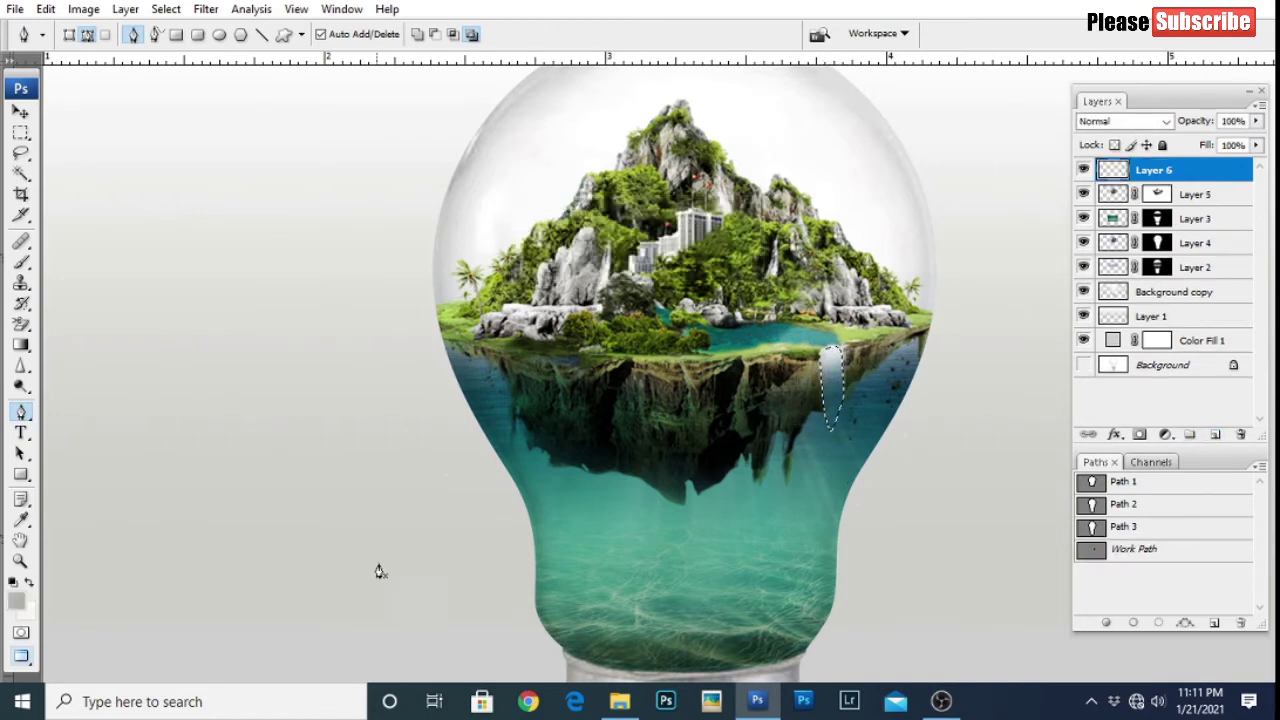
key("ctrl+BackSpace")
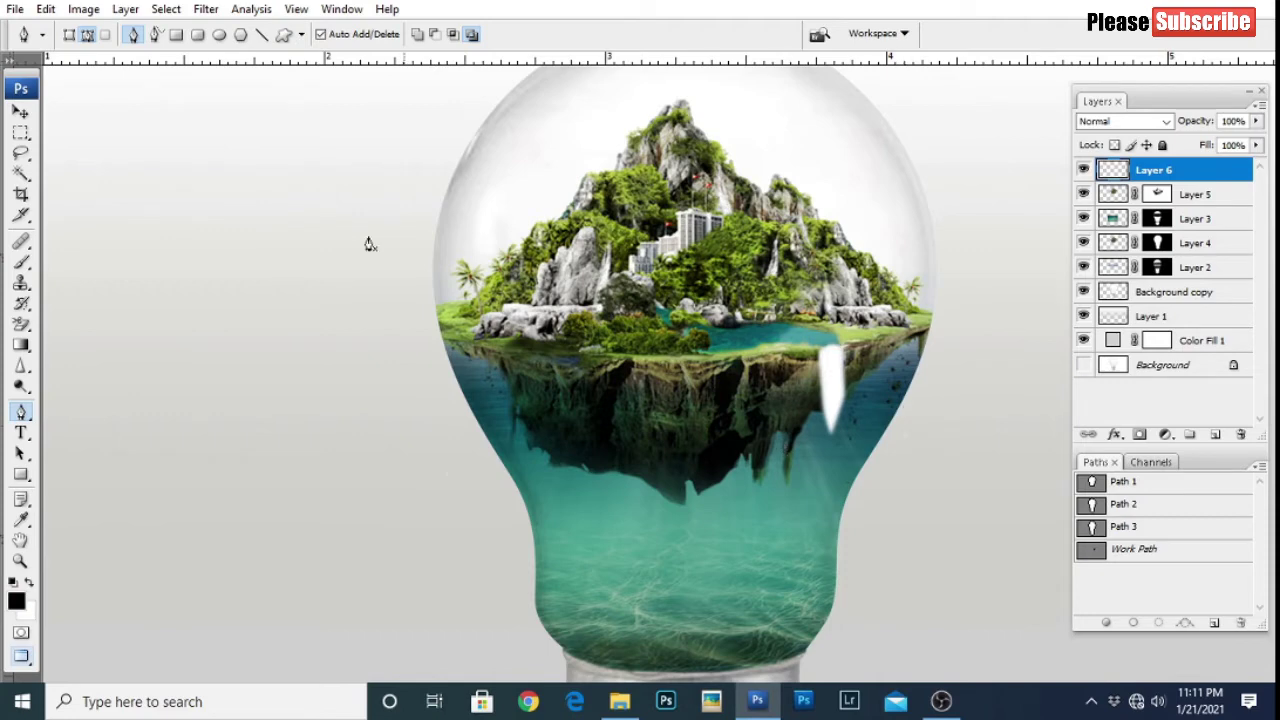
Step: Try a Gaussian Blur on the waterfall, then cancel it
left_click(206, 9)
mouse_move(216, 198)
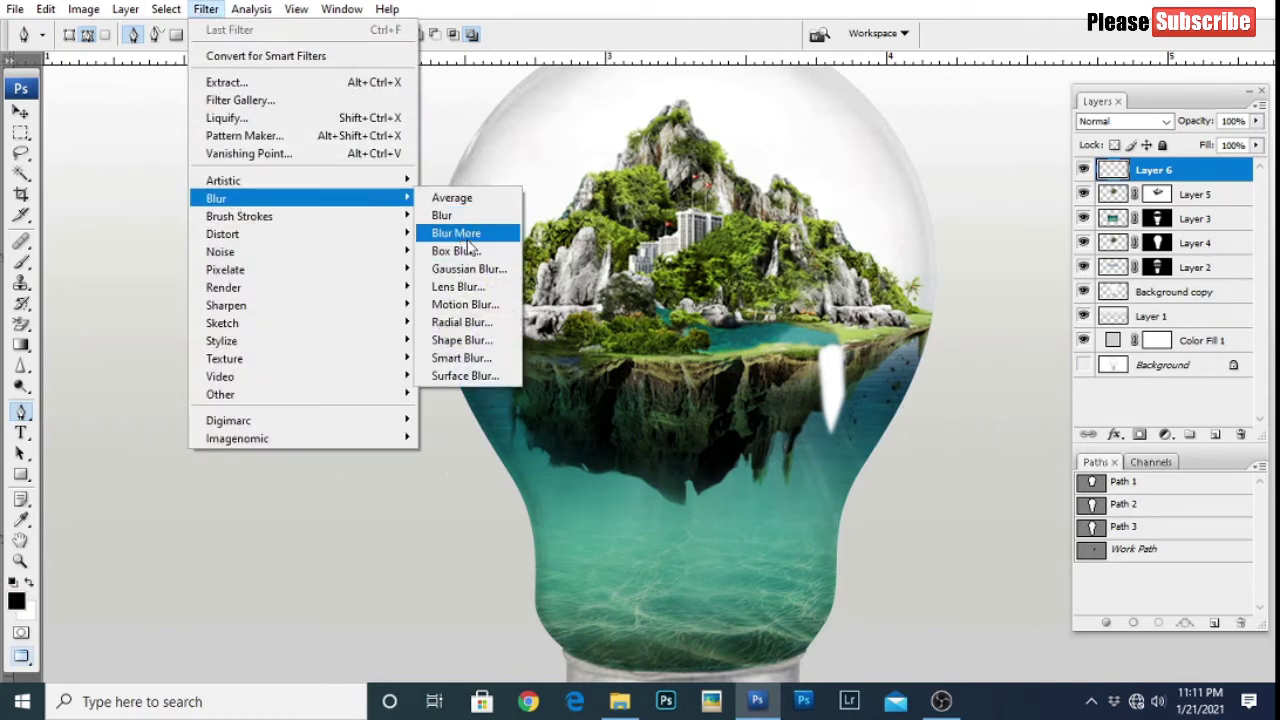
left_click(465, 270)
left_click_drag(885, 102, 554, 130)
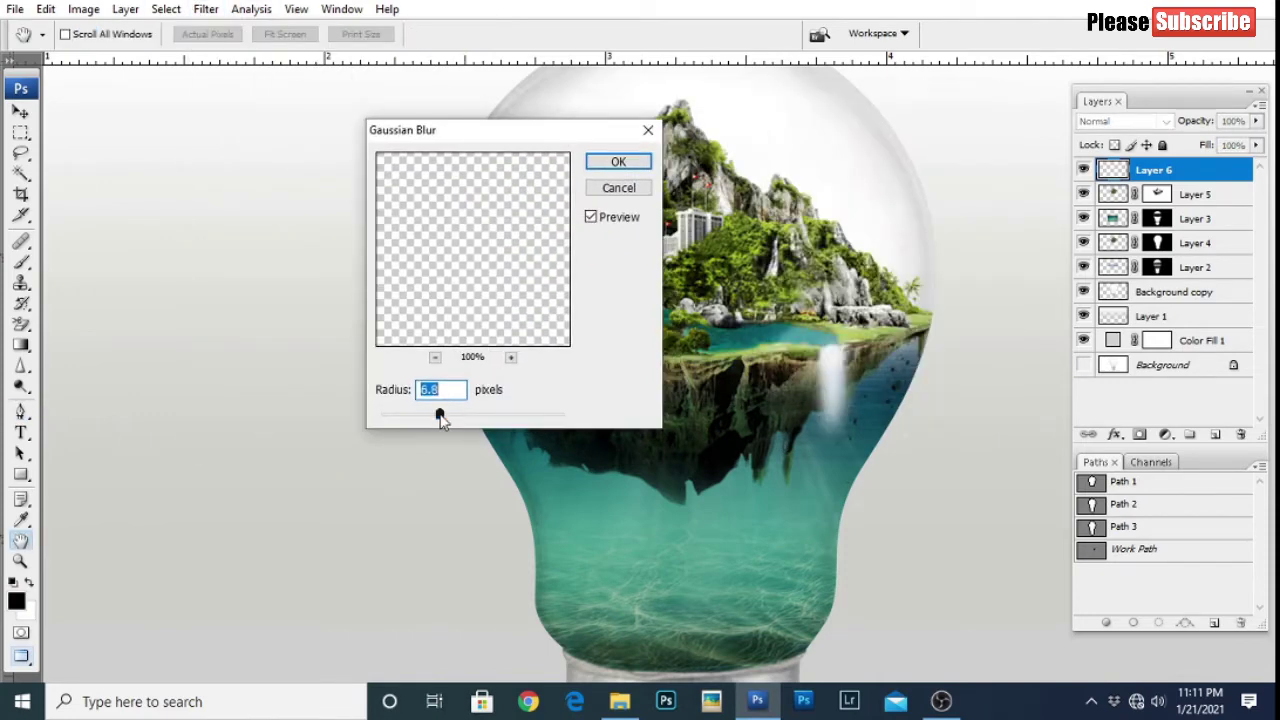
left_click_drag(440, 418, 439, 420)
left_click(618, 188)
Step: Apply a vertical Motion Blur at angle 90 to the waterfall, then undo it to compare
left_click(206, 9)
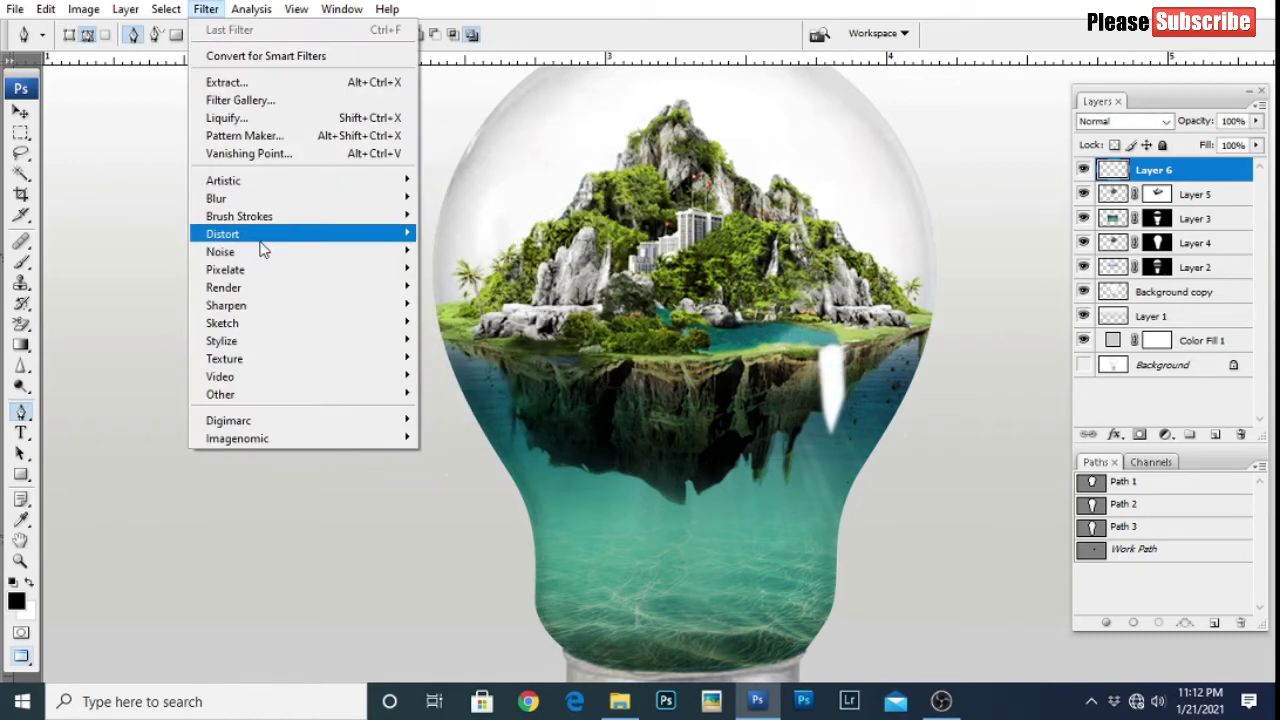
left_click(468, 305)
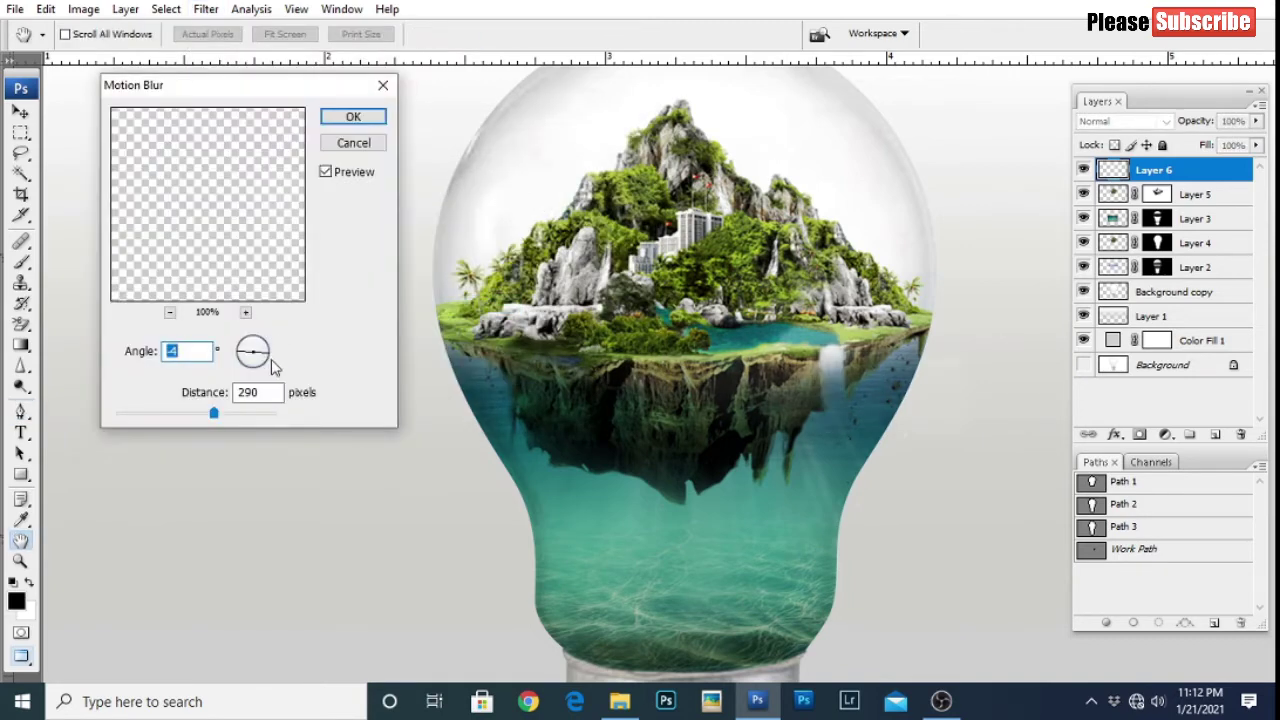
double_click(189, 350)
type("9")
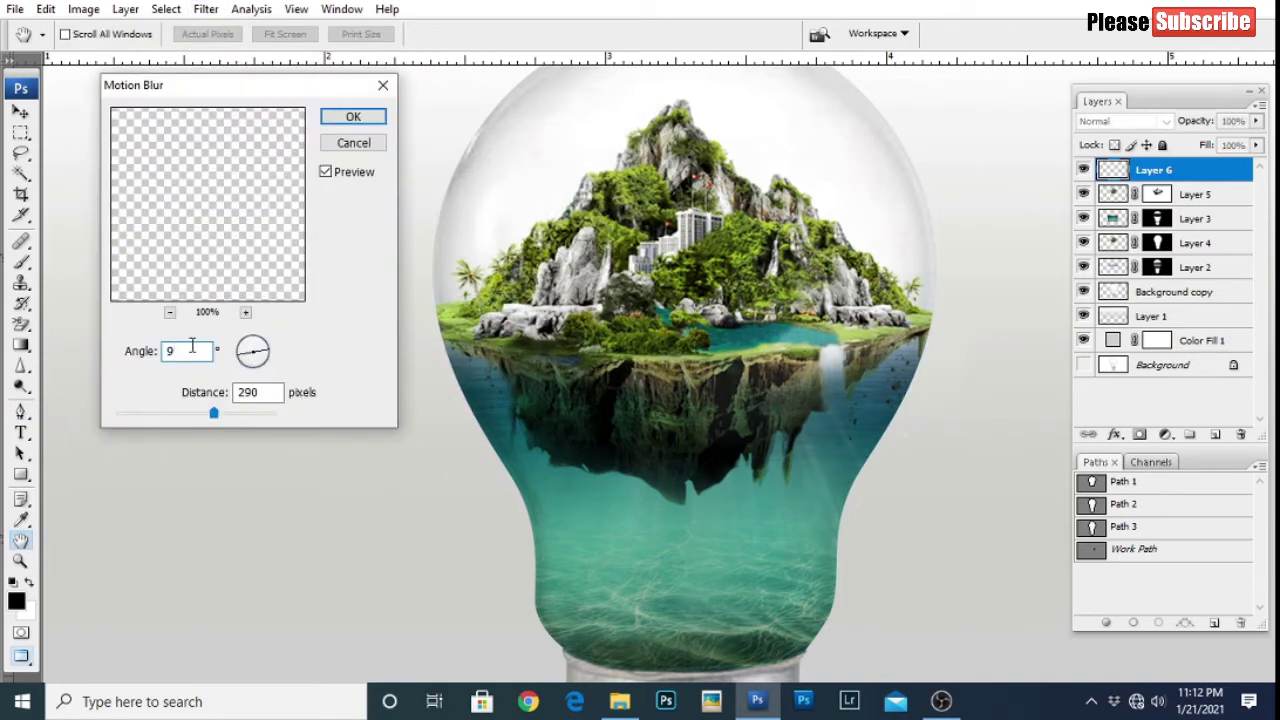
type("0")
left_click_drag(213, 412, 166, 420)
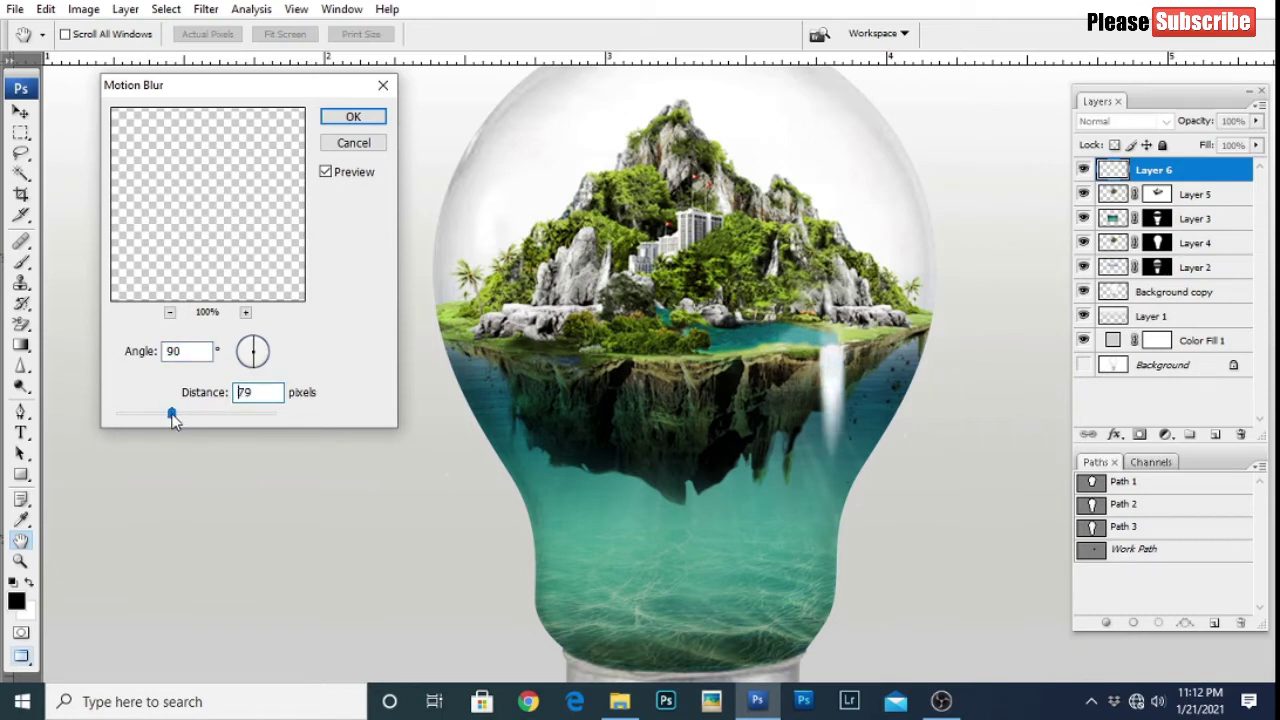
key("Return")
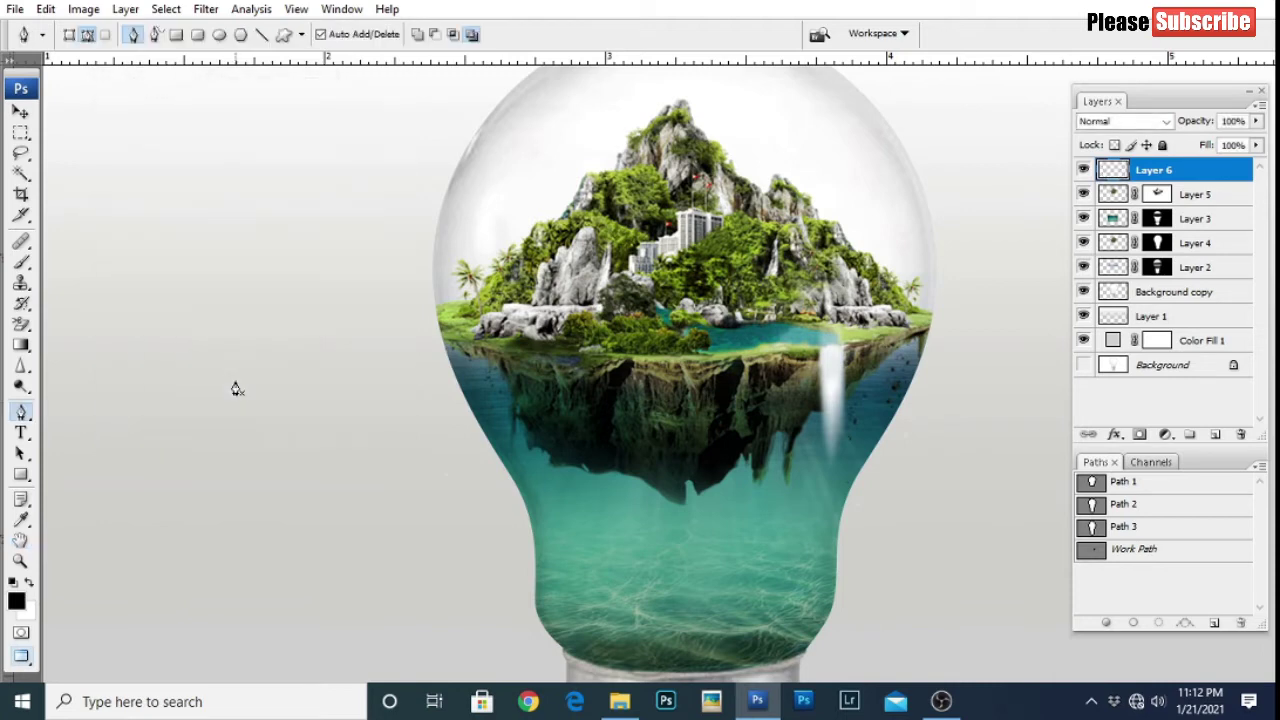
key("ctrl+z")
key("ctrl+z")
Step: Warp the waterfall to bend its lower corner outward and widen its right side
key("m")
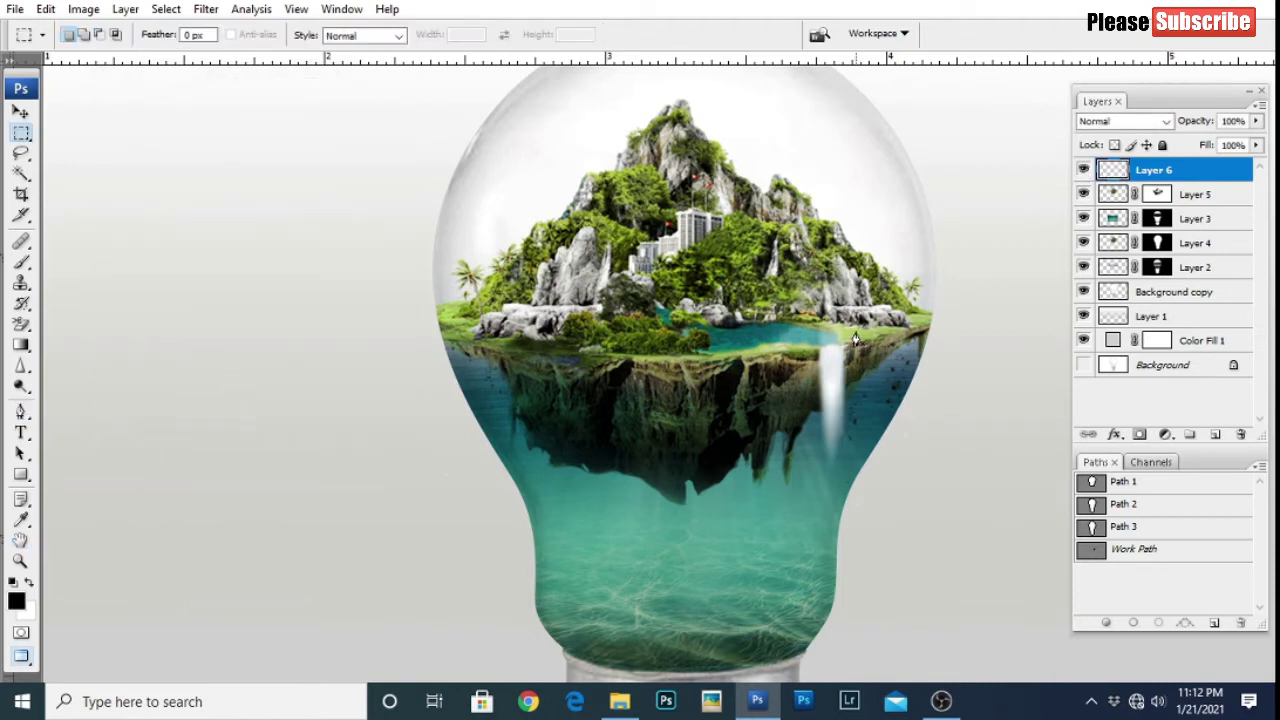
left_click_drag(748, 272, 872, 470)
key("ctrl+t")
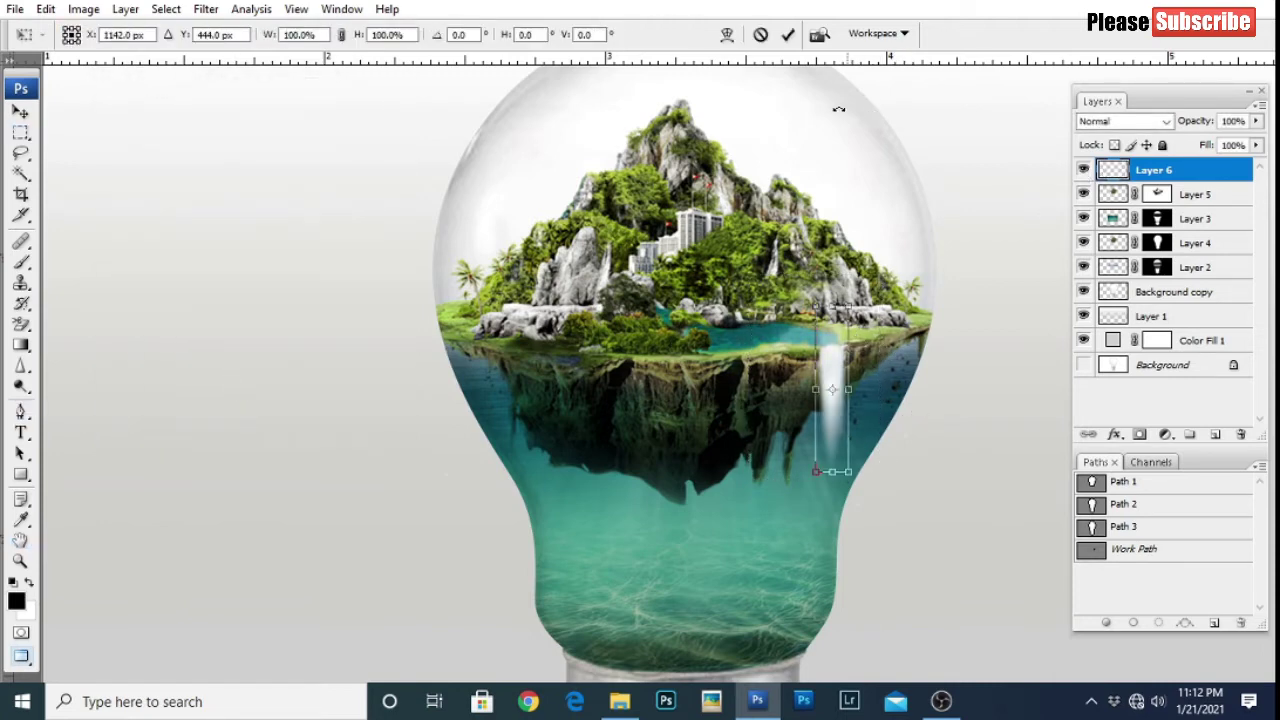
left_click(728, 34)
left_click_drag(823, 476, 794, 484)
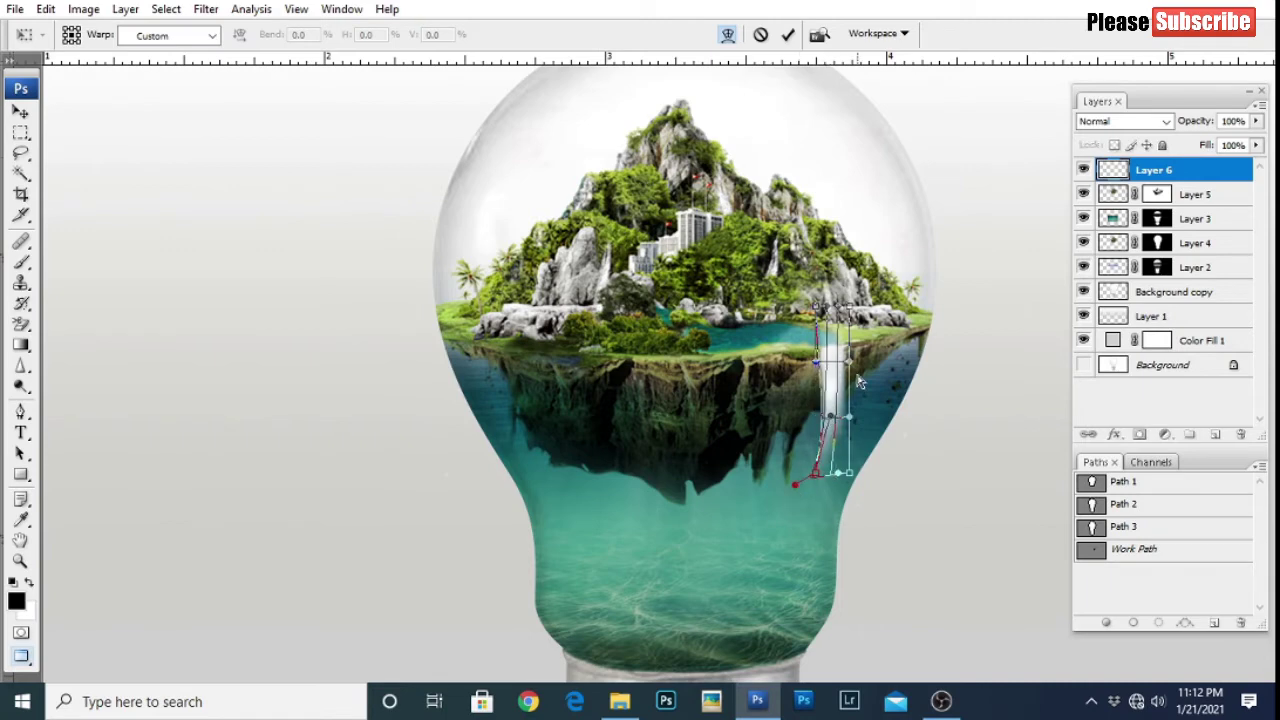
left_click_drag(858, 381, 845, 338)
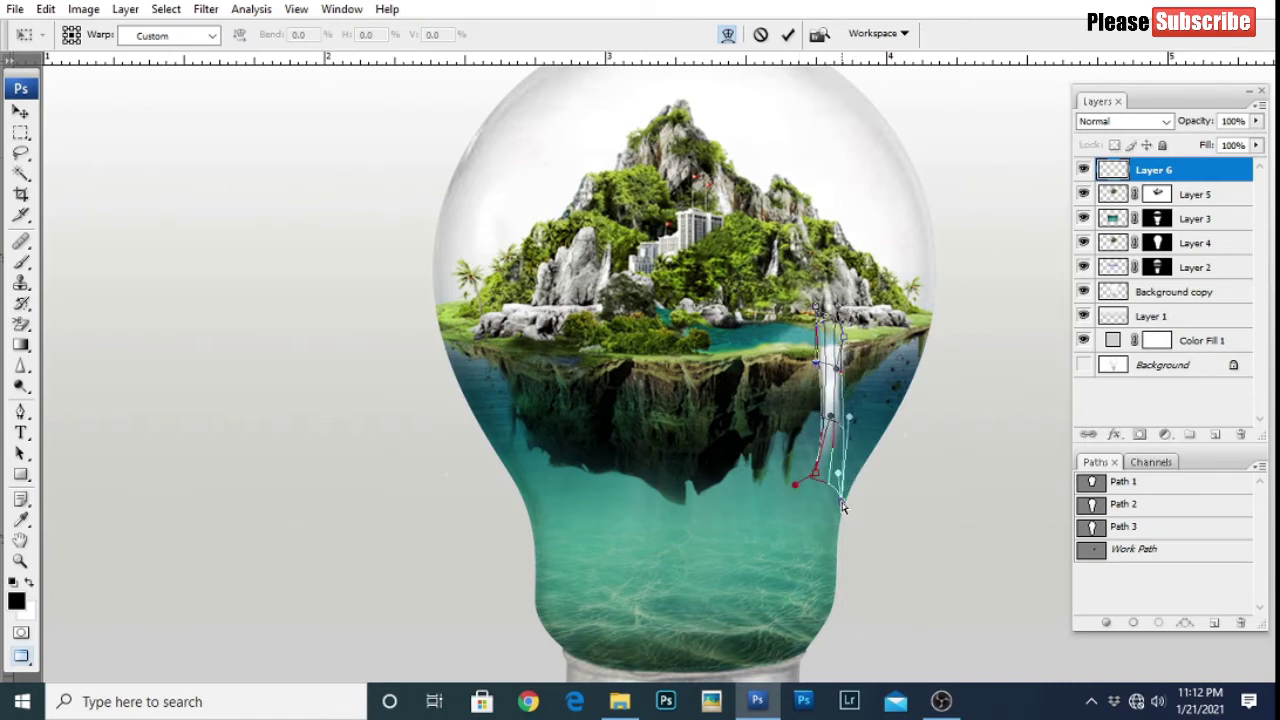
key("Return")
key("m")
key("ctrl+t")
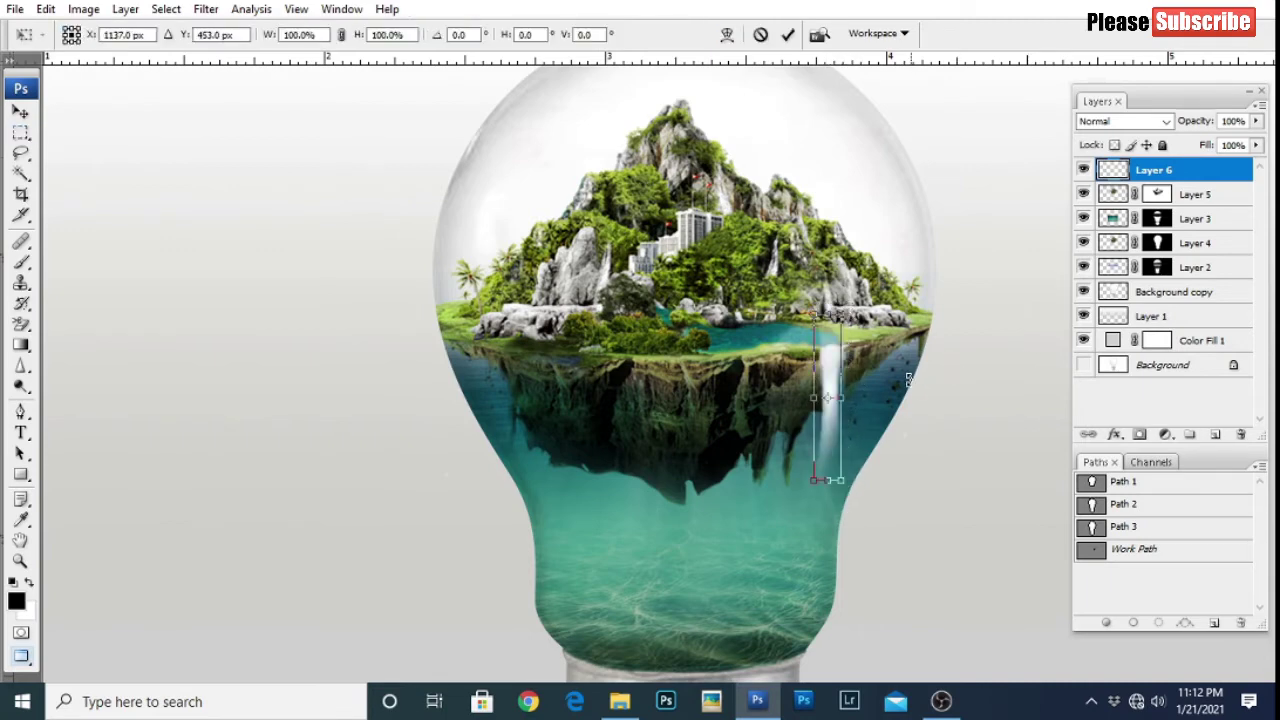
key("Return")
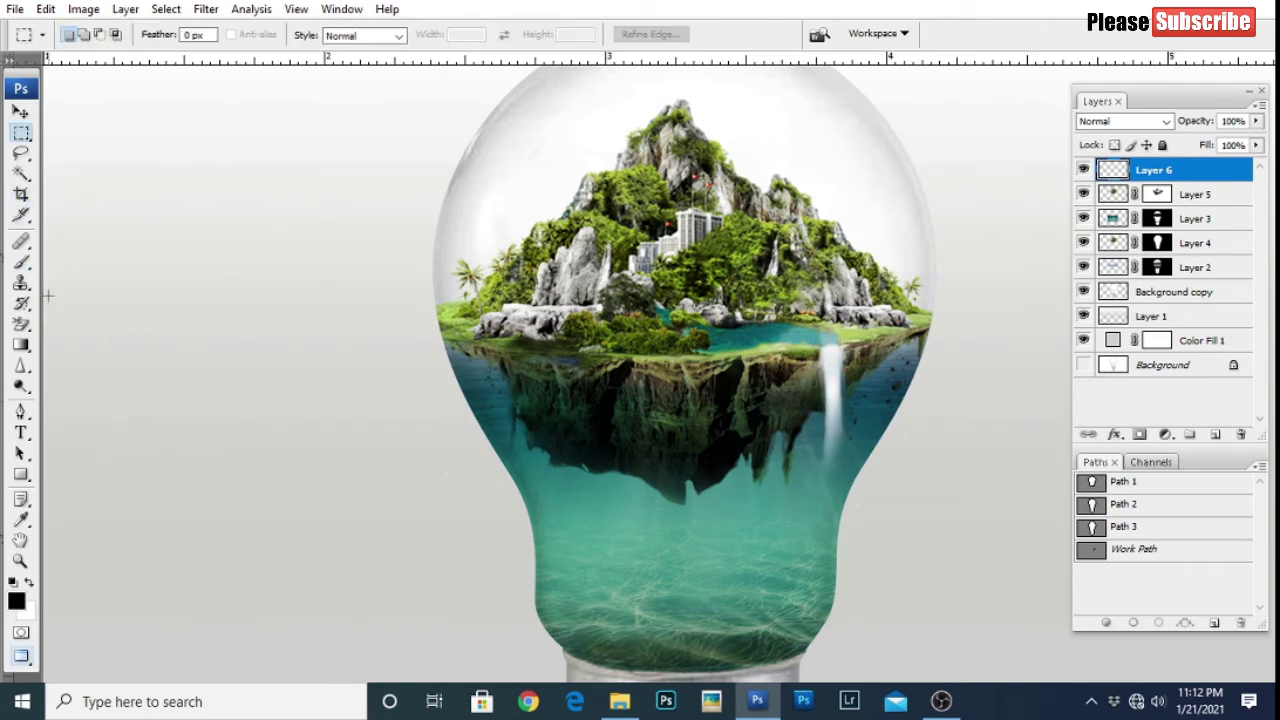
Step: Clean up the waterfall edges with the Eraser, then drag a duplicate to the left
left_click(21, 324)
left_click_drag(20, 328, 80, 324)
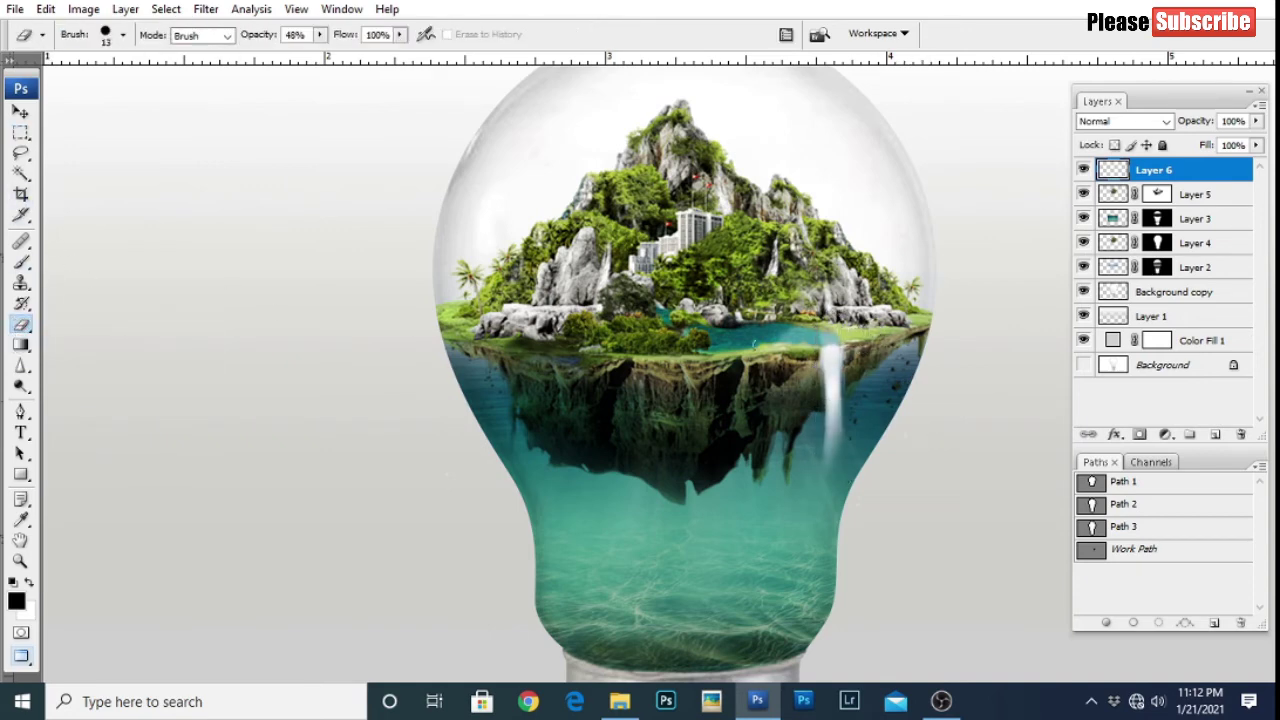
right_click(836, 337)
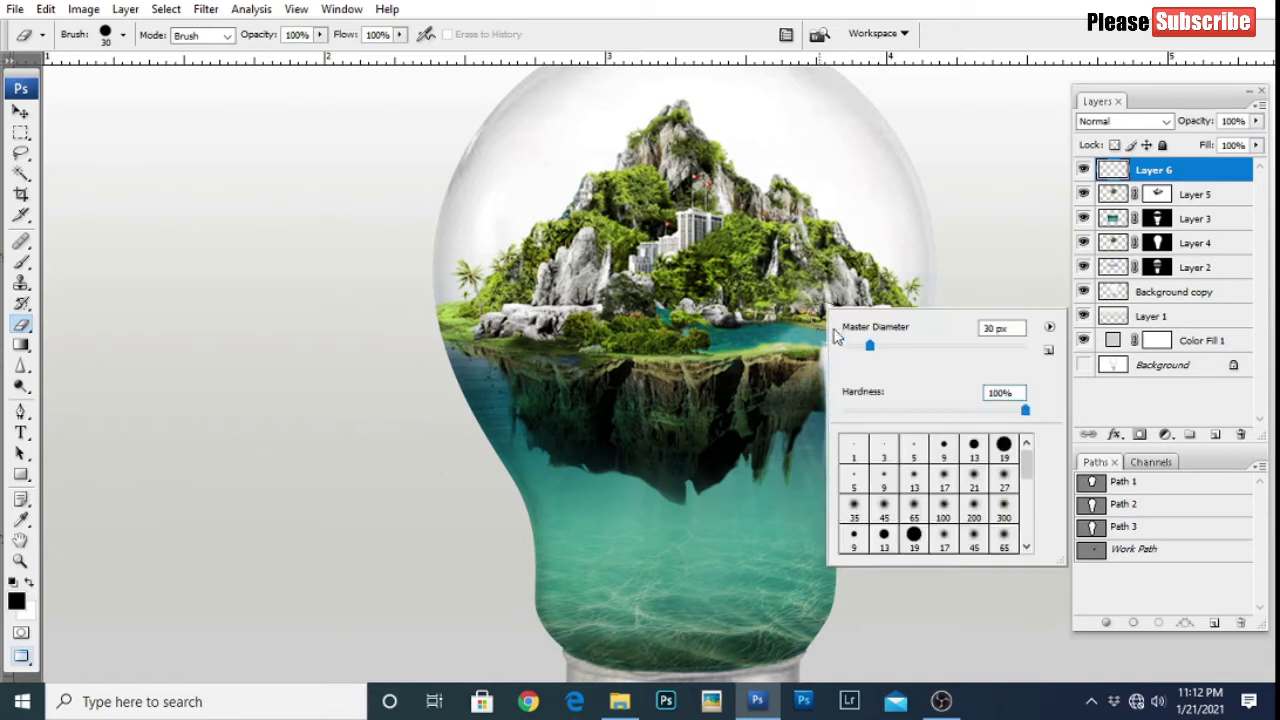
key("Return")
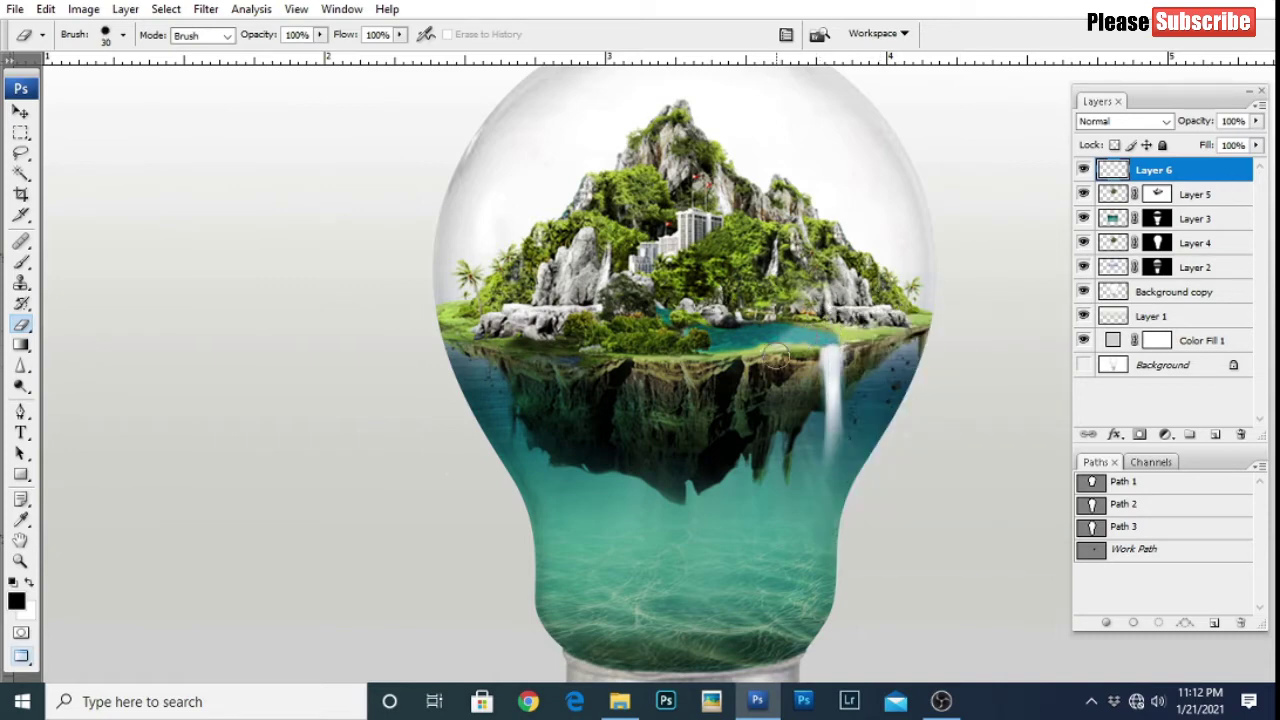
key("v")
left_click_drag(838, 372, 565, 388)
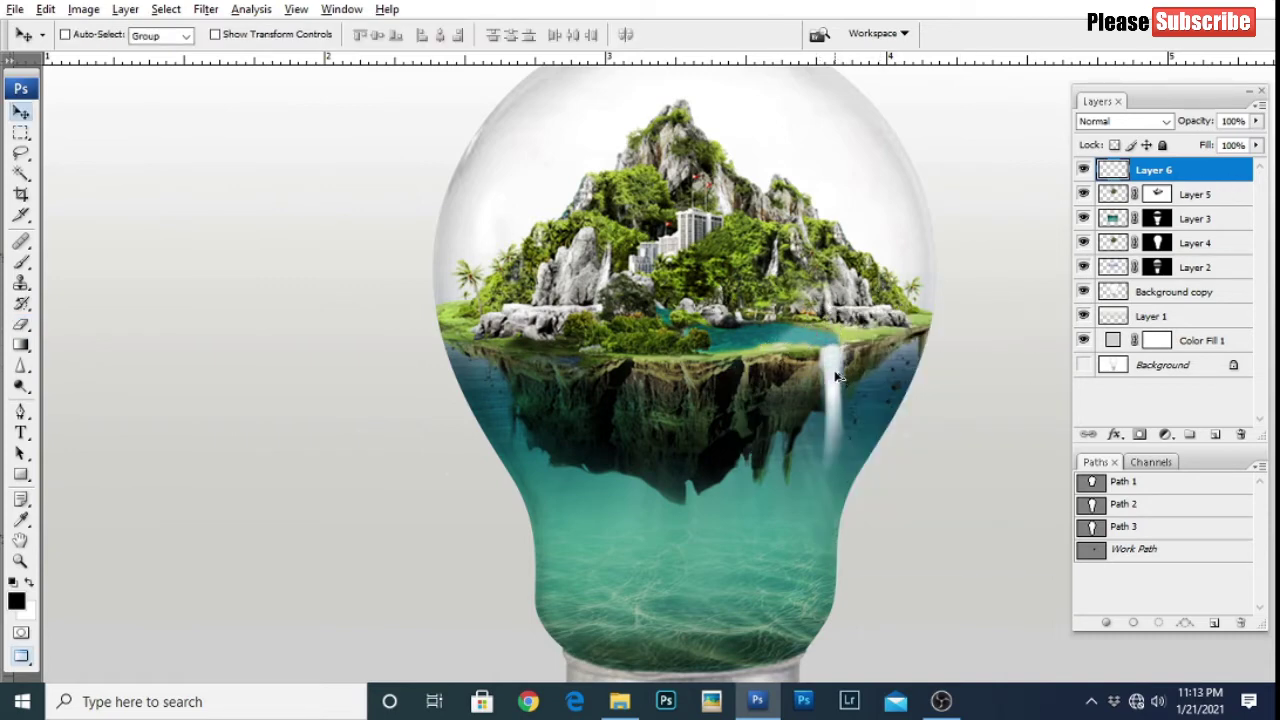
Step: Flip the waterfall copy horizontally, shrink it to about three quarters, and warp it
right_click(565, 388)
key("Escape")
key("ctrl+t")
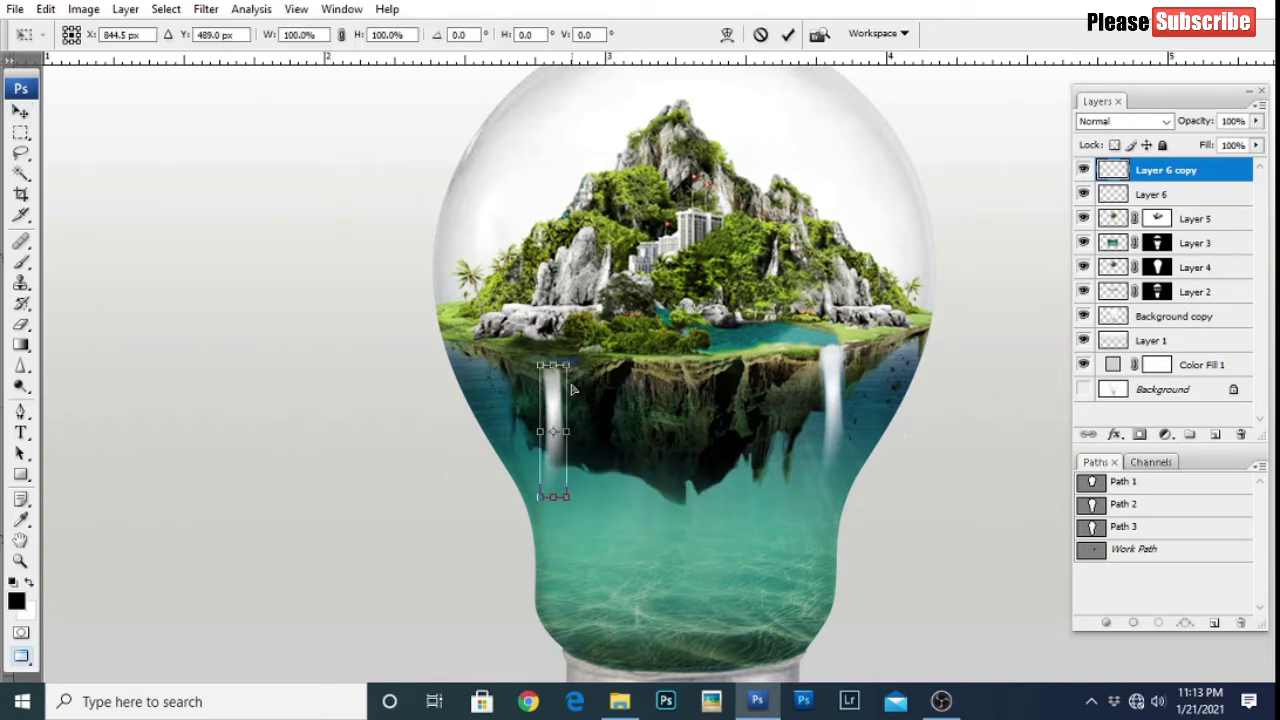
right_click(565, 388)
left_click(600, 640)
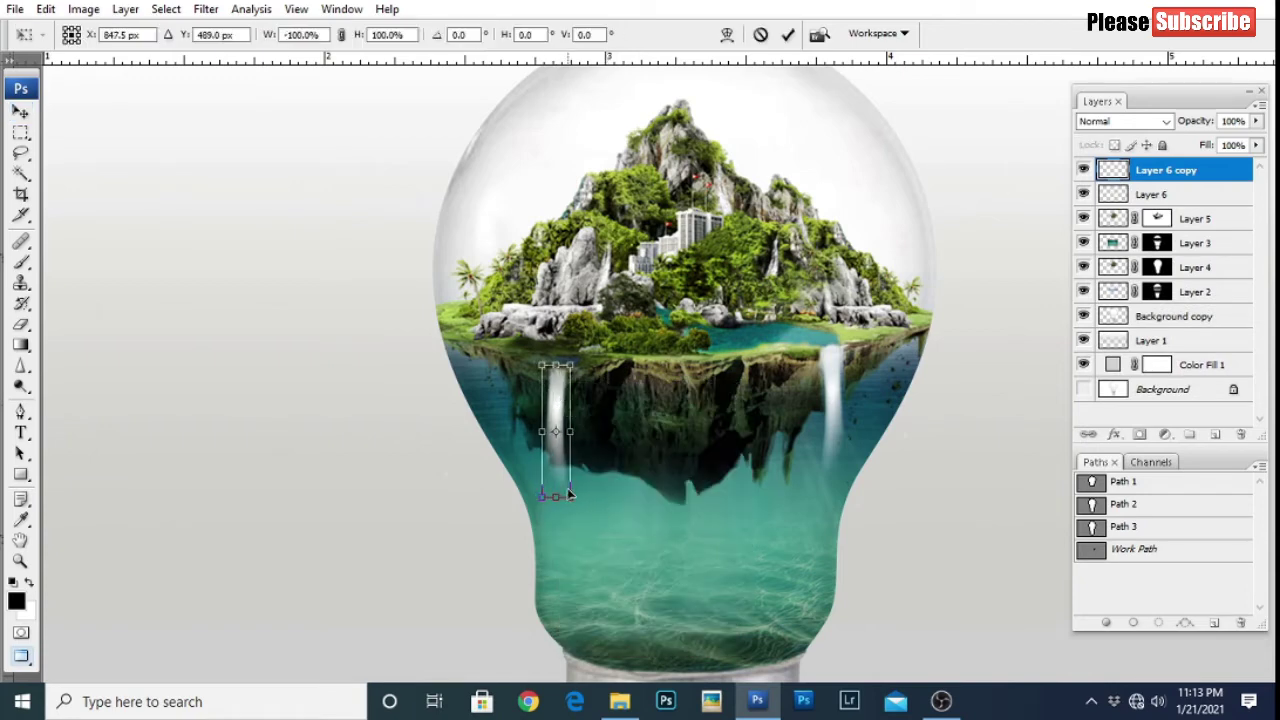
left_click_drag(568, 496, 553, 461)
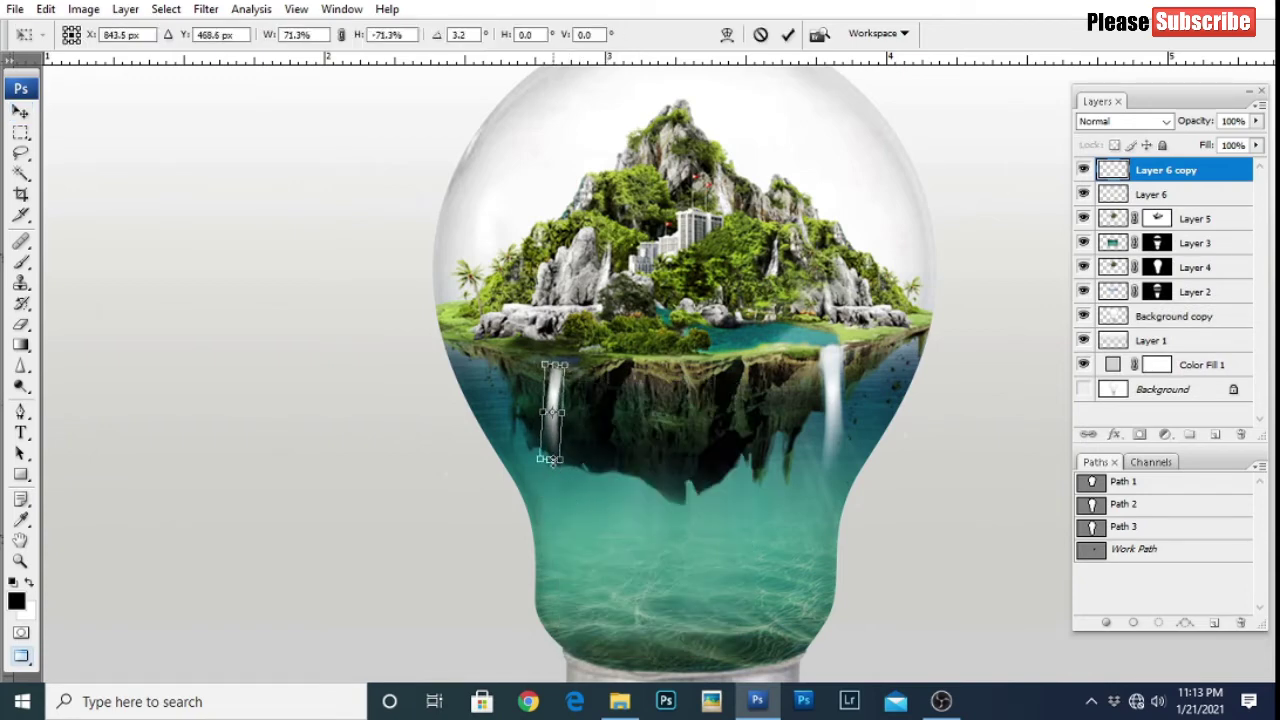
left_click(727, 34)
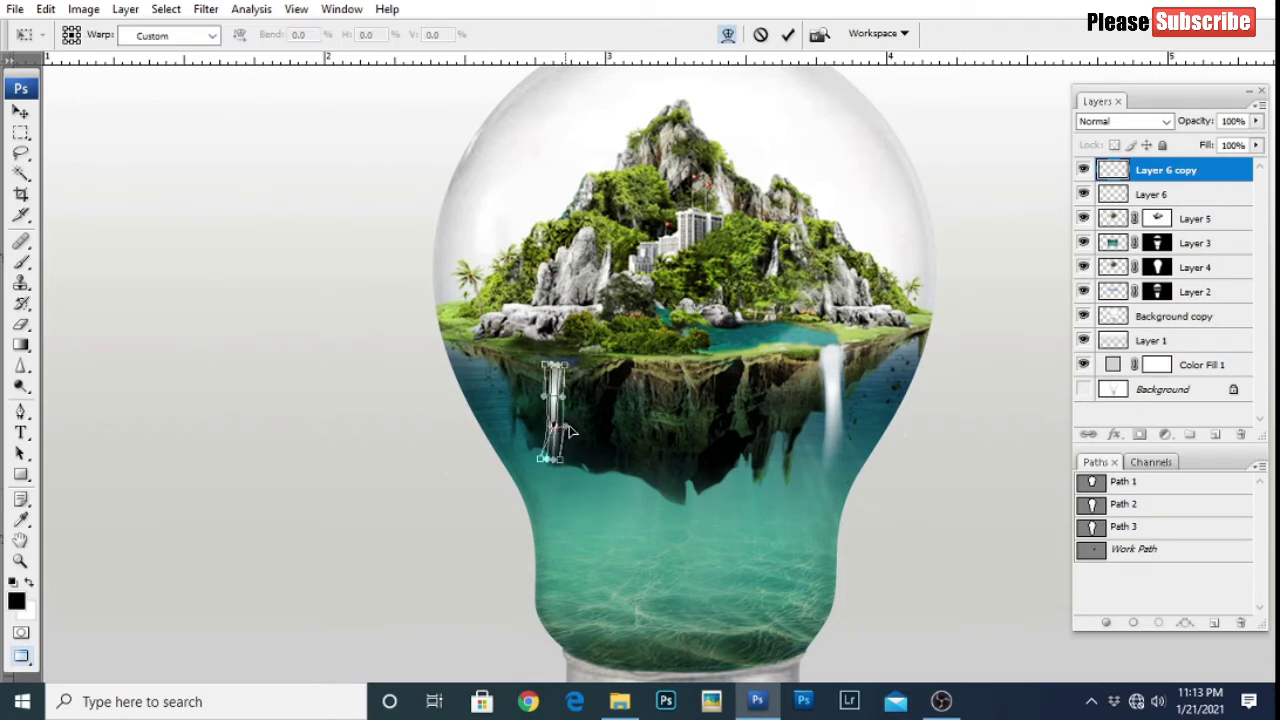
key("Return")
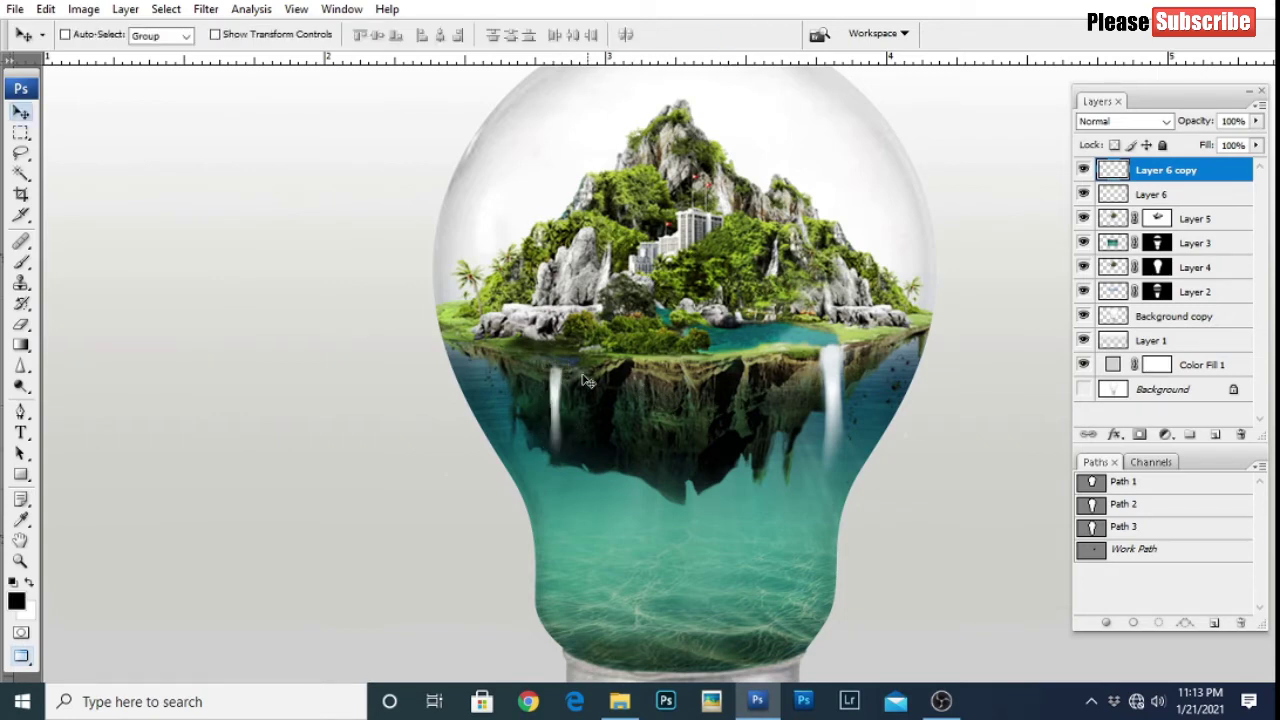
Step: Brighten the left waterfall with faint 6% white soft-brush strokes
key("b")
scroll(560, 365, "up", 2)
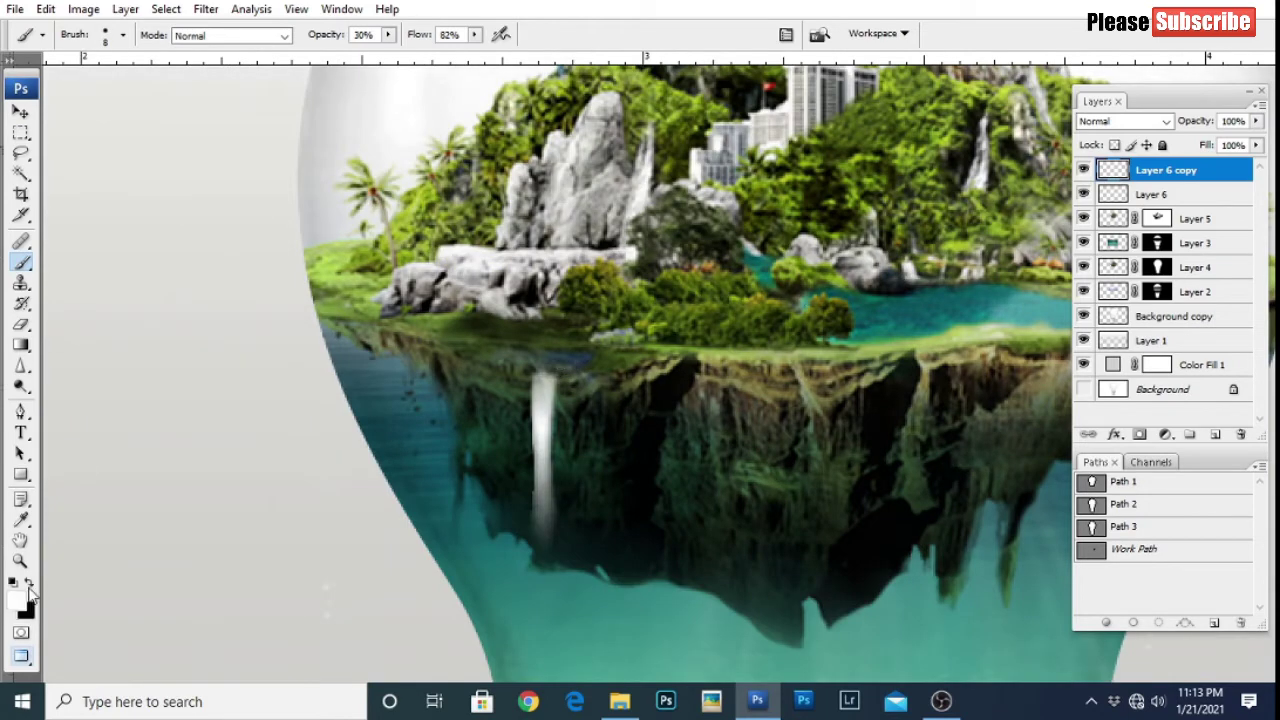
right_click(593, 351)
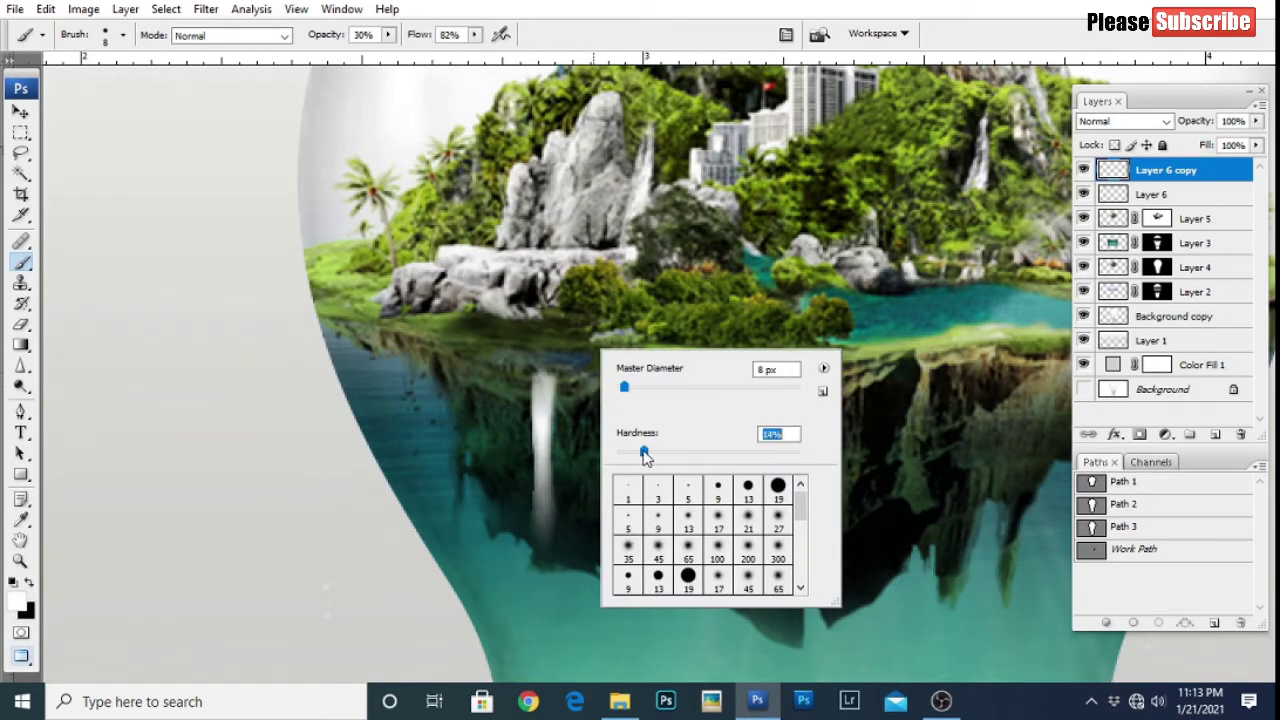
left_click_drag(340, 44, 396, 38)
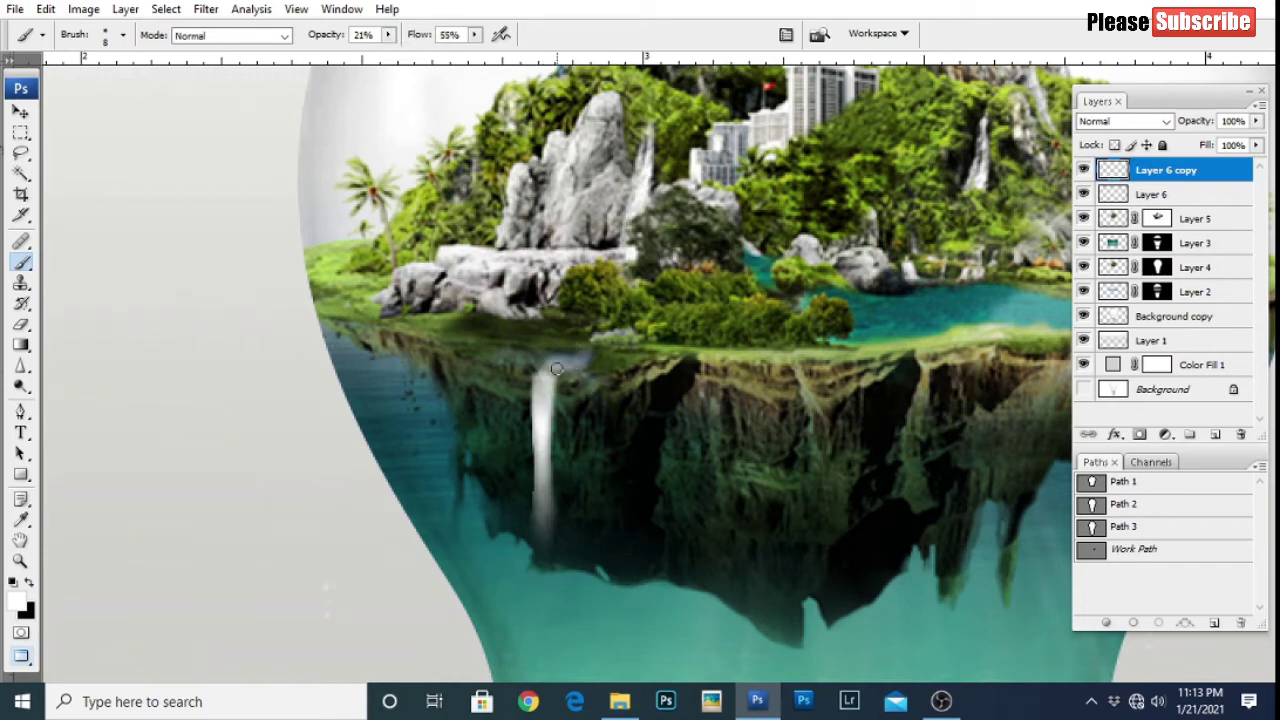
key("ctrl+minus")
left_click_drag(540, 430, 360, 446)
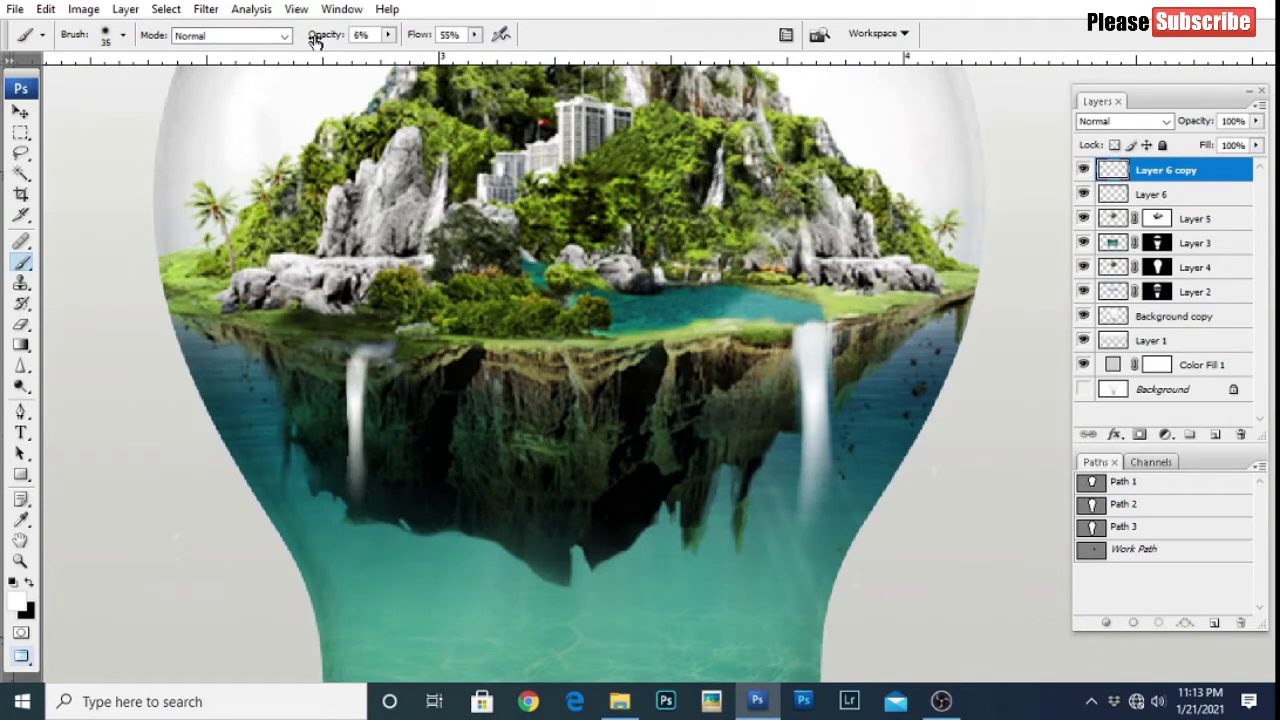
left_click_drag(358, 402, 366, 408)
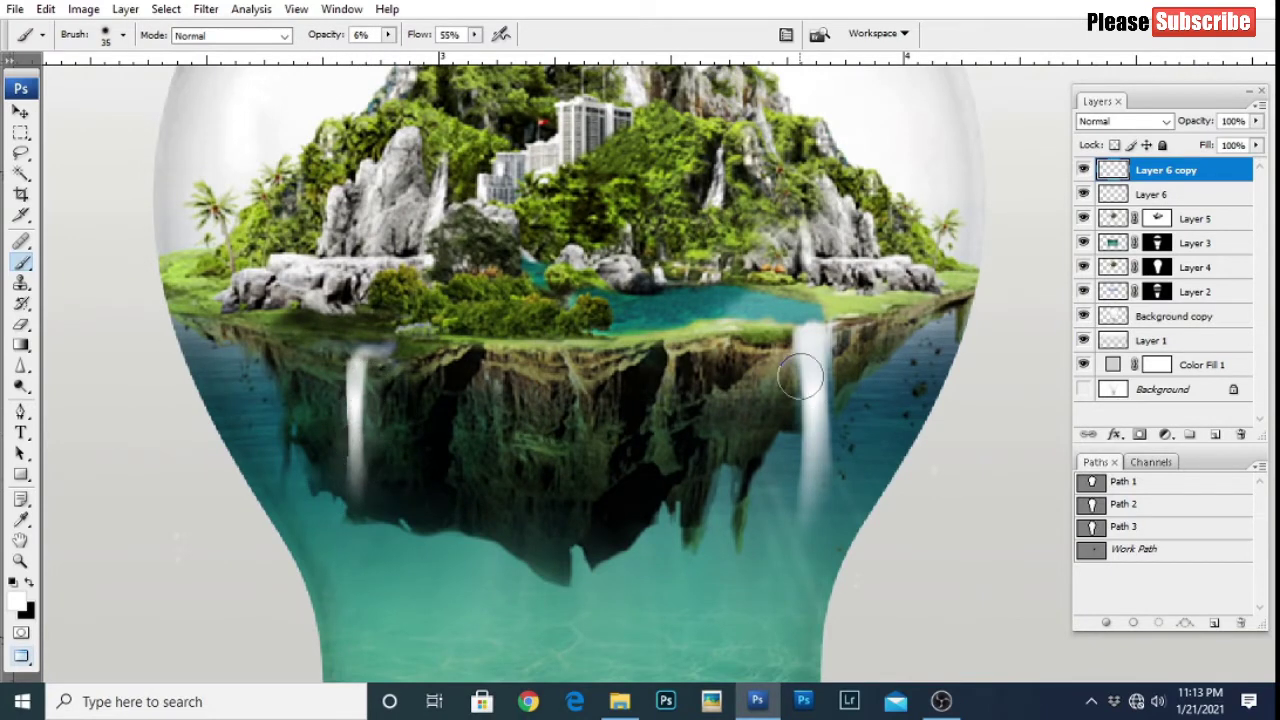
Step: Zoom out to the whole bulb, select the Background copy layer, and check the source images folder
key("p")
key("ctrl+minus")
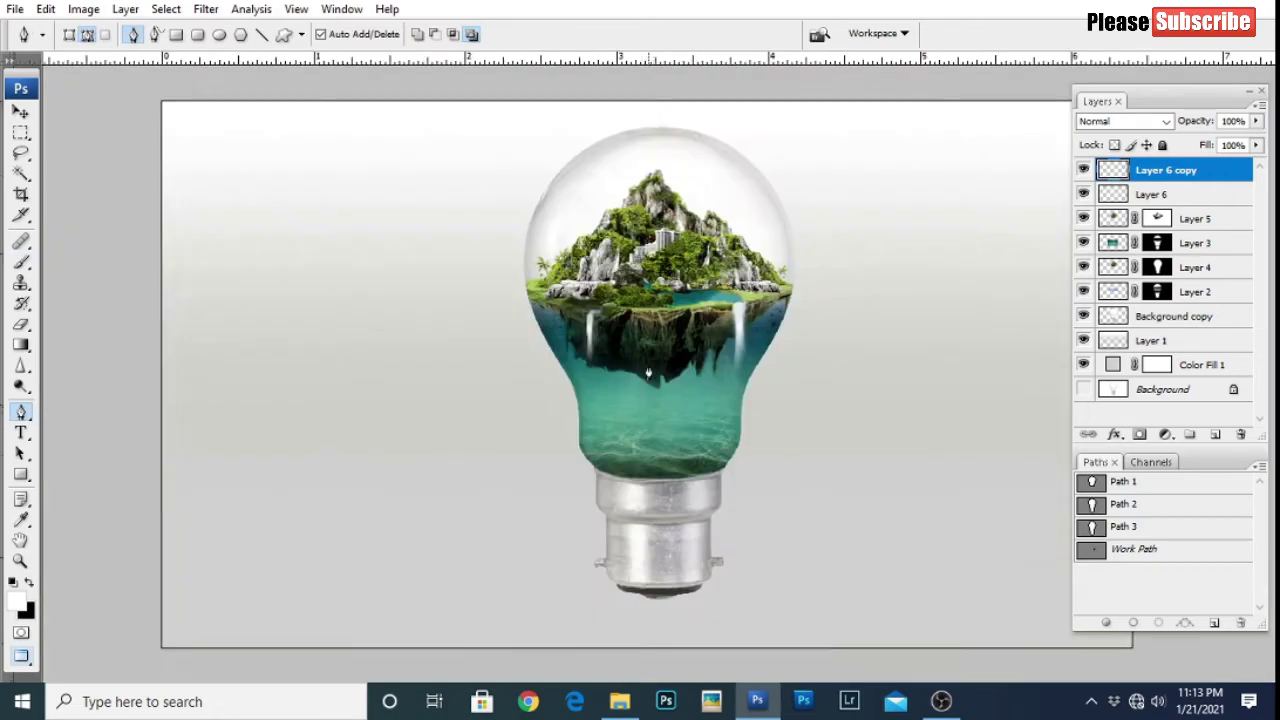
key("ctrl+plus")
scroll(672, 287, "up", 1)
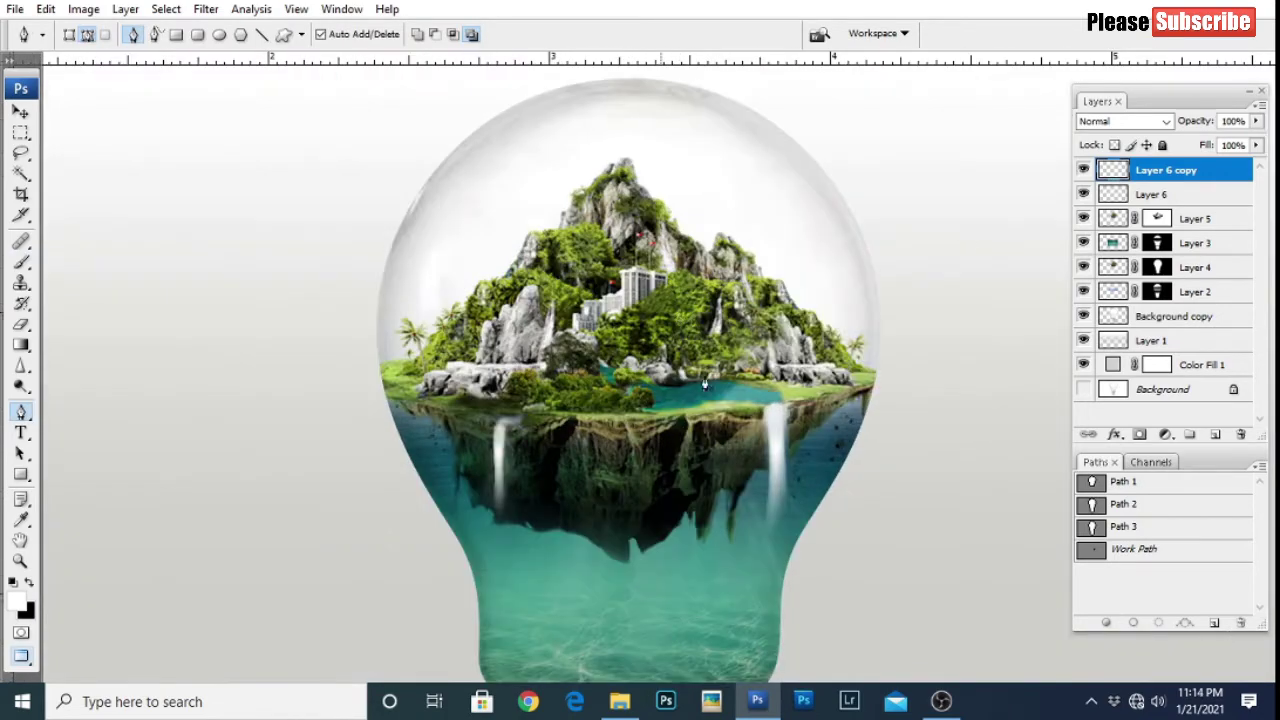
left_click(1195, 316)
key("alt+Tab")
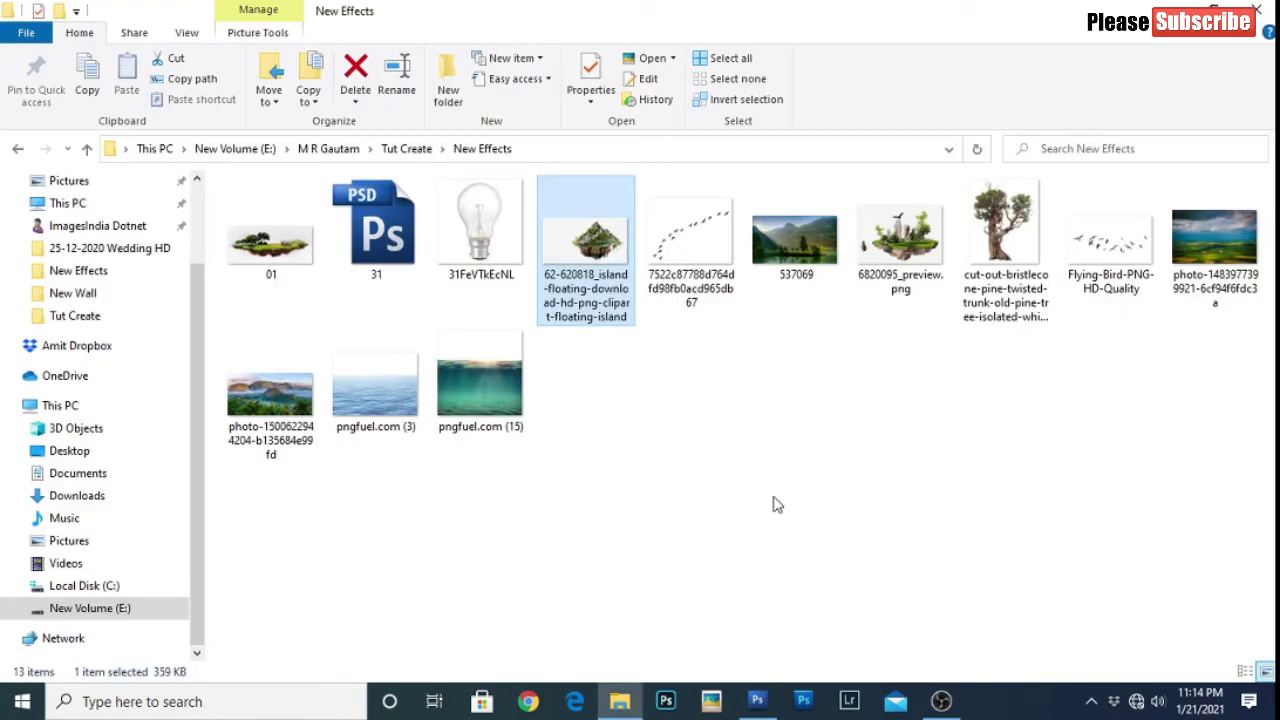
key("alt+Tab")
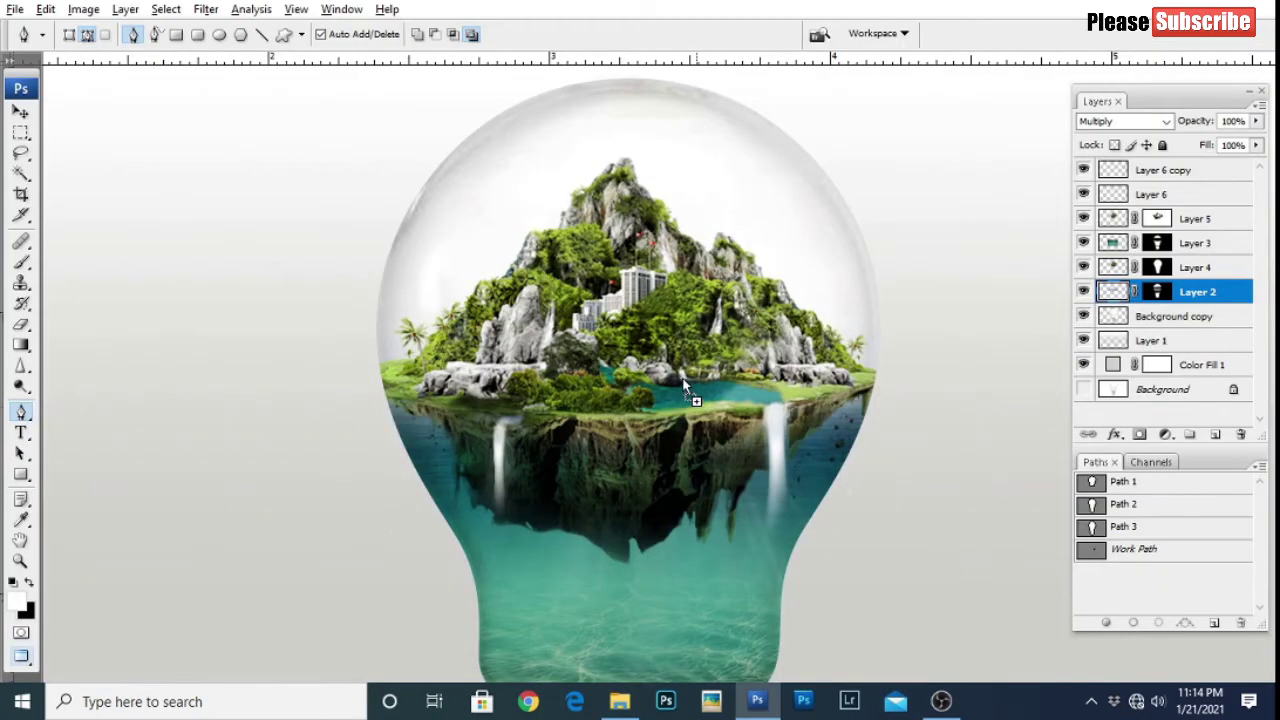
Step: Paste the mountain landscape into the light-bulb composite as Layer 7
key("m")
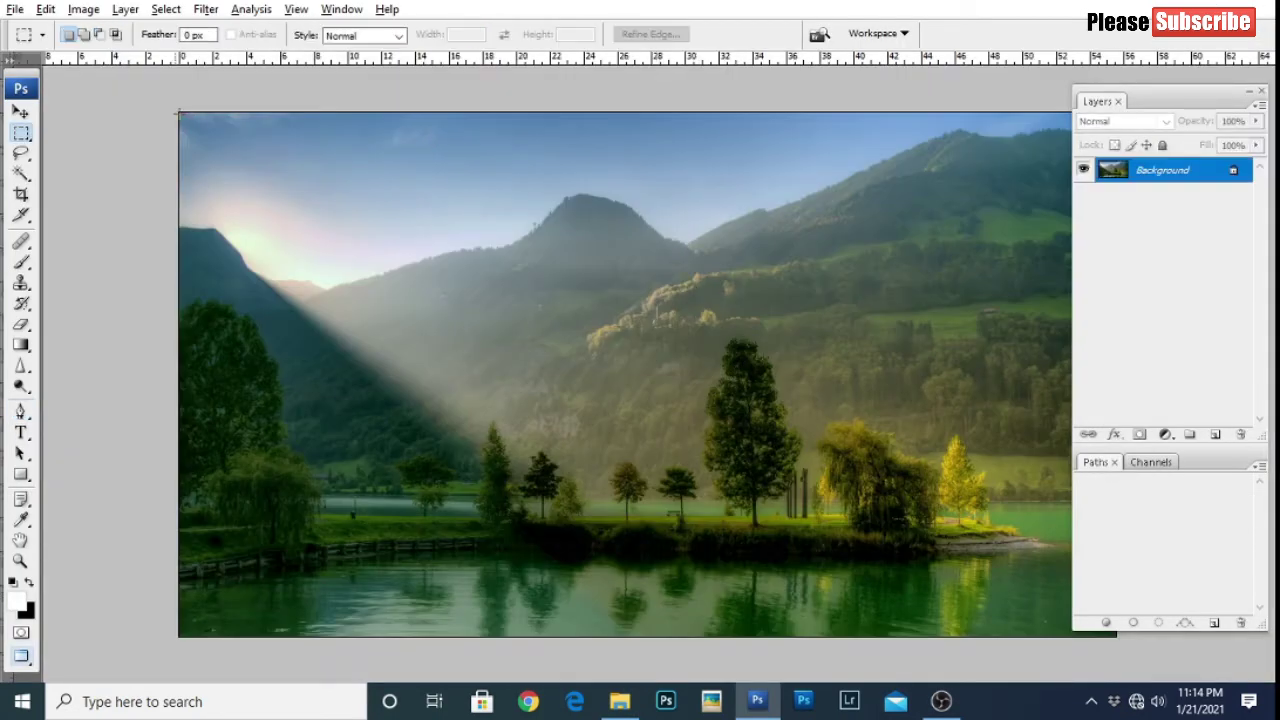
key("ctrl+Tab")
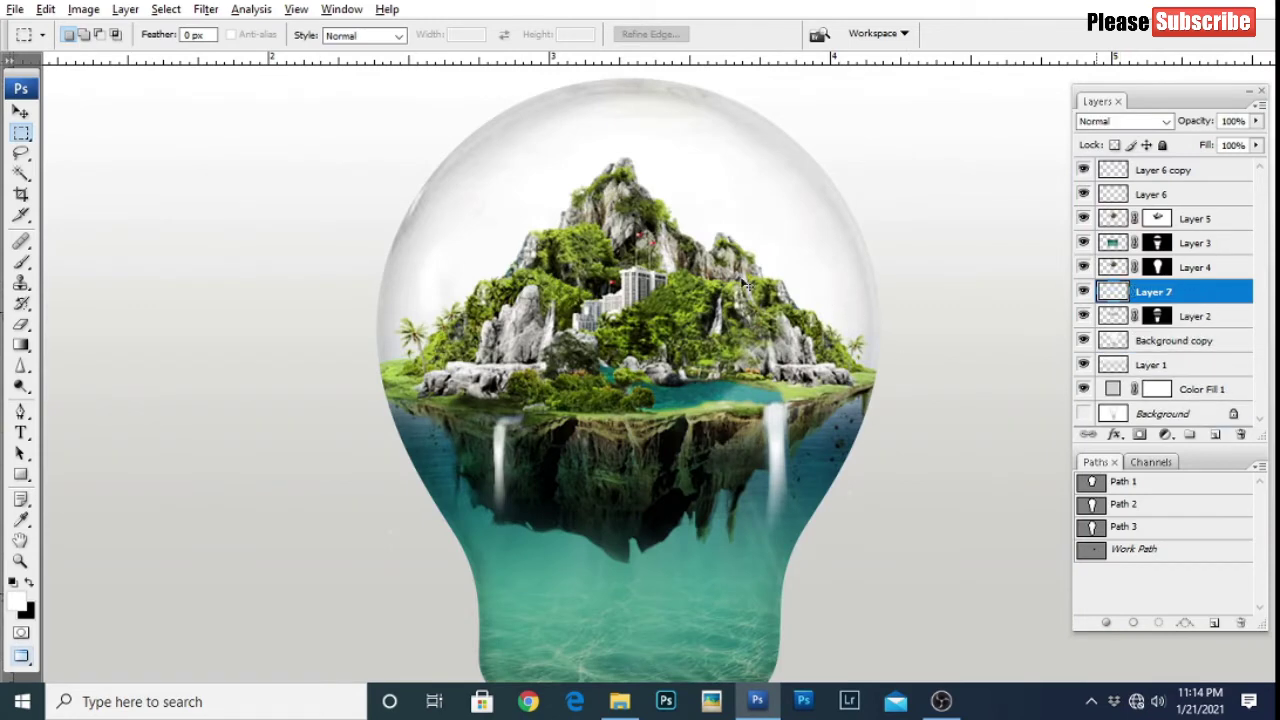
key("ctrl+v")
key("ctrl+minus")
key("ctrl+minus")
Step: Scale the landscape to about 30% and position it behind the island over the bulb top
key("ctrl+t")
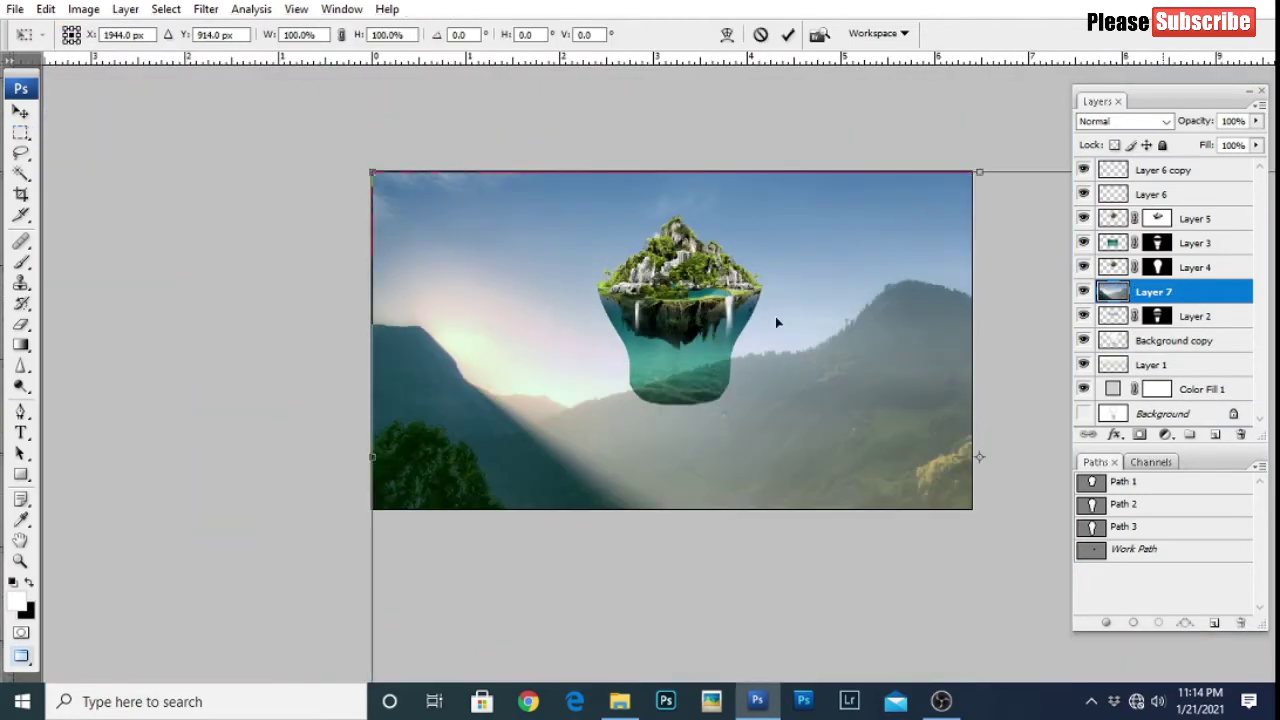
left_click_drag(371, 171, 543, 243)
left_click_drag(672, 286, 551, 238)
left_click_drag(430, 158, 563, 200)
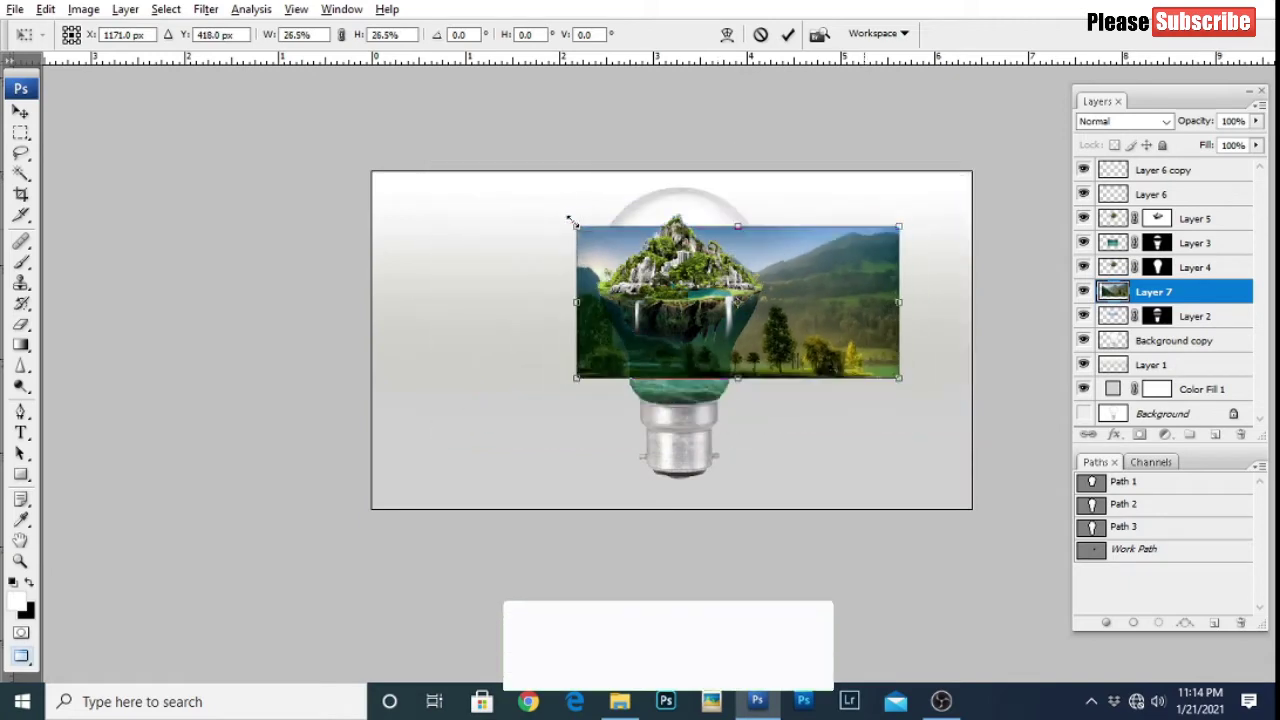
left_click_drag(904, 384, 912, 352)
left_click_drag(850, 285, 788, 280)
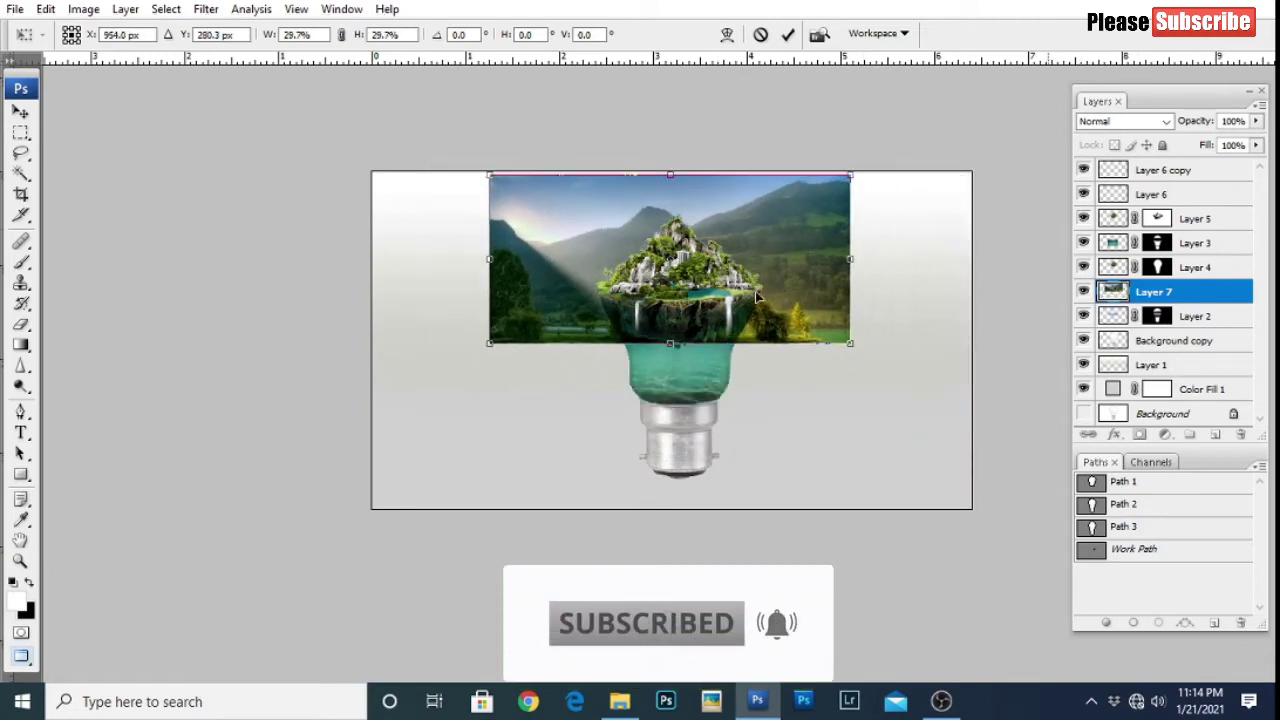
mouse_move(714, 265)
left_mouse_down()
mouse_move(799, 277)
mouse_move(766, 281)
left_mouse_up()
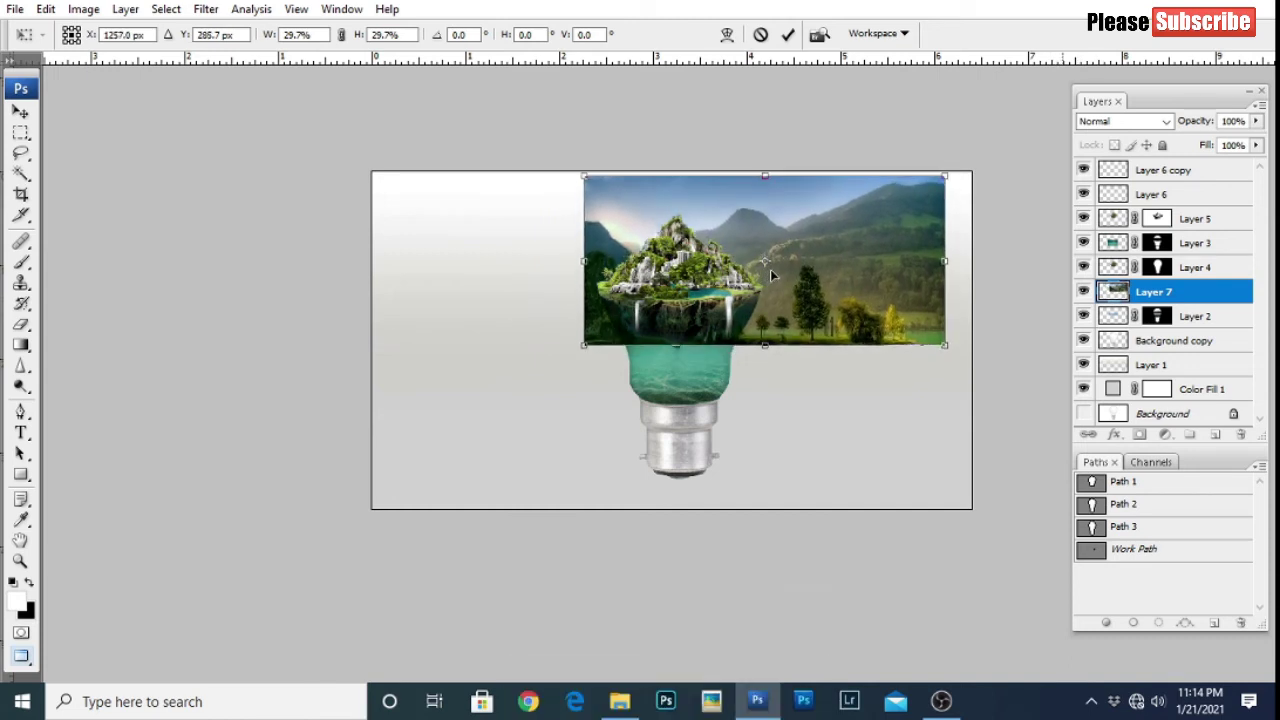
key("Return")
Step: Nudge the landscape right and mask it to the bulb shape using Path 3
left_click(1095, 528)
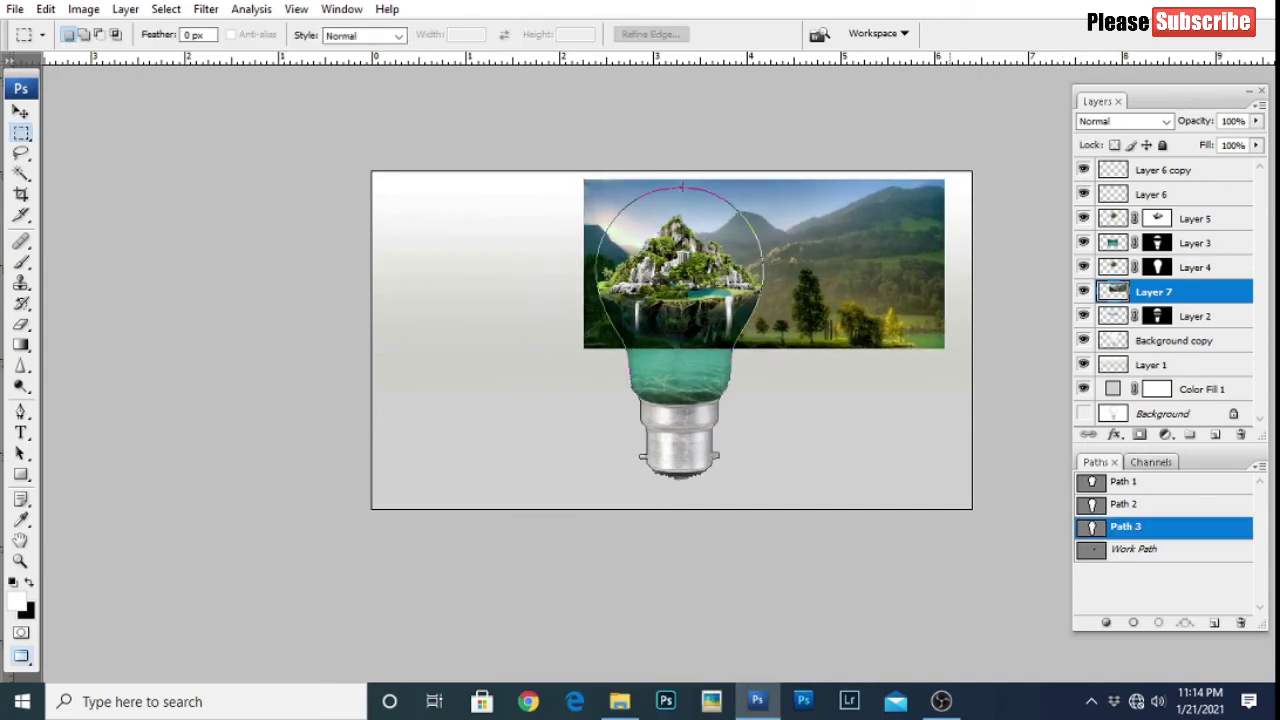
left_click(1141, 597)
key("ctrl+t")
key("shift+Right")
key("shift+Right")
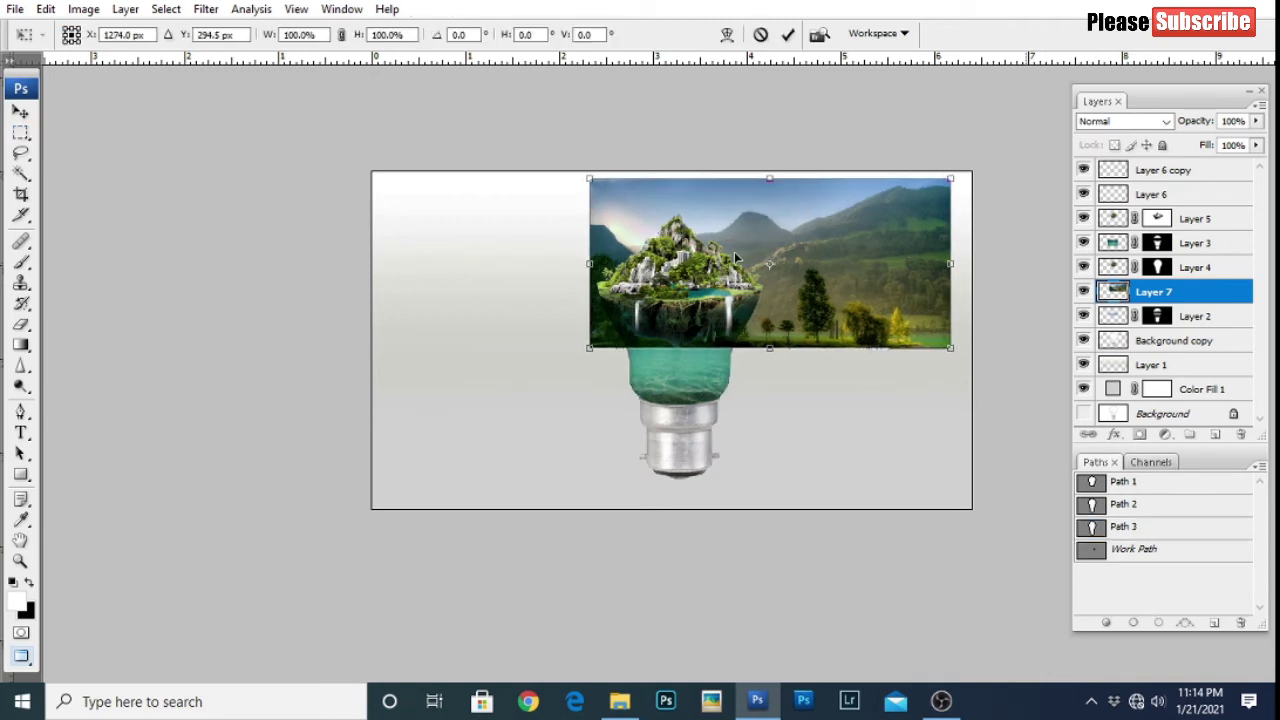
key("Return")
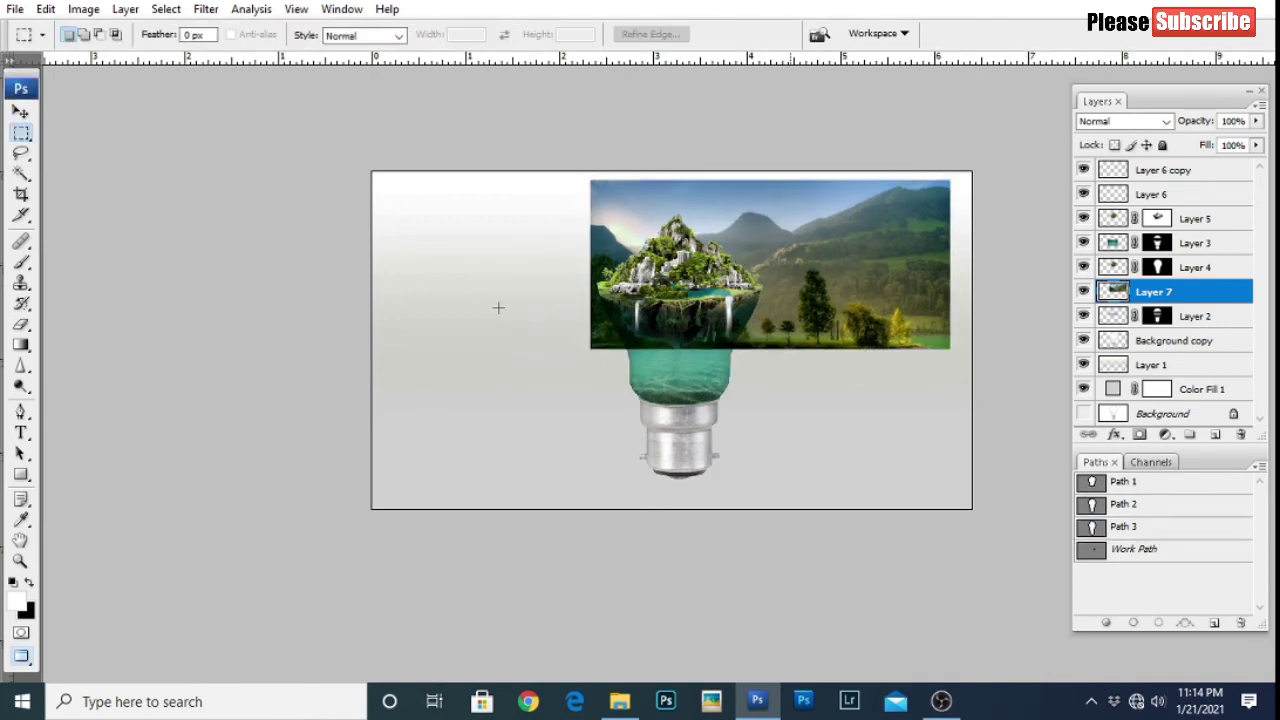
left_click(1122, 526)
key("ctrl+Return")
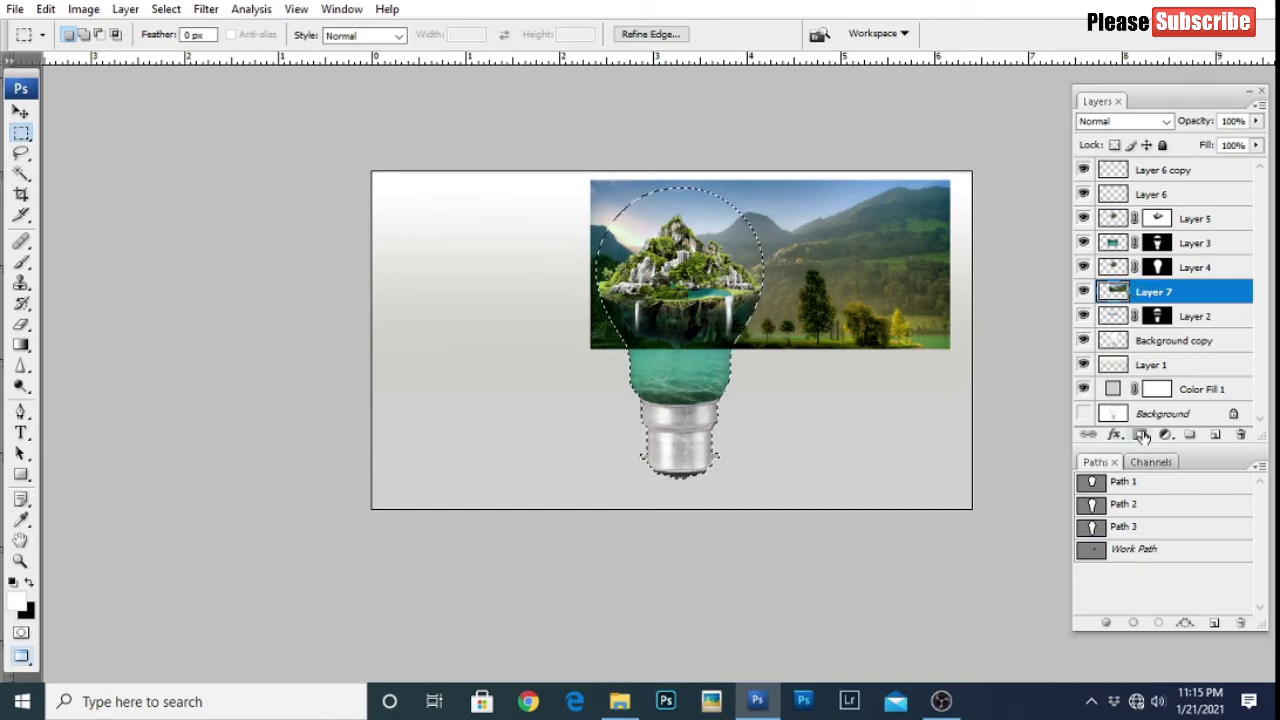
left_click(1140, 434)
left_click(717, 316, "ctrl")
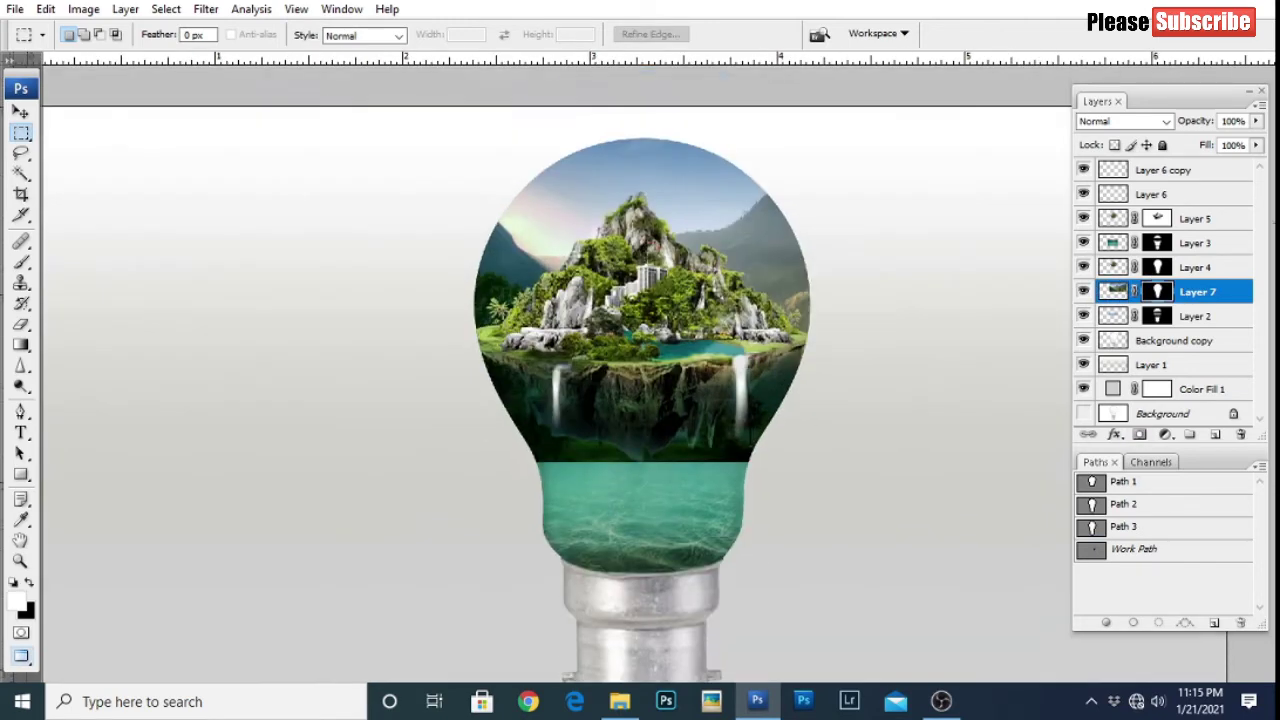
Step: Paint black on Layer 7's mask to fade the island underside, then lower opacity to 71%
left_click(21, 263)
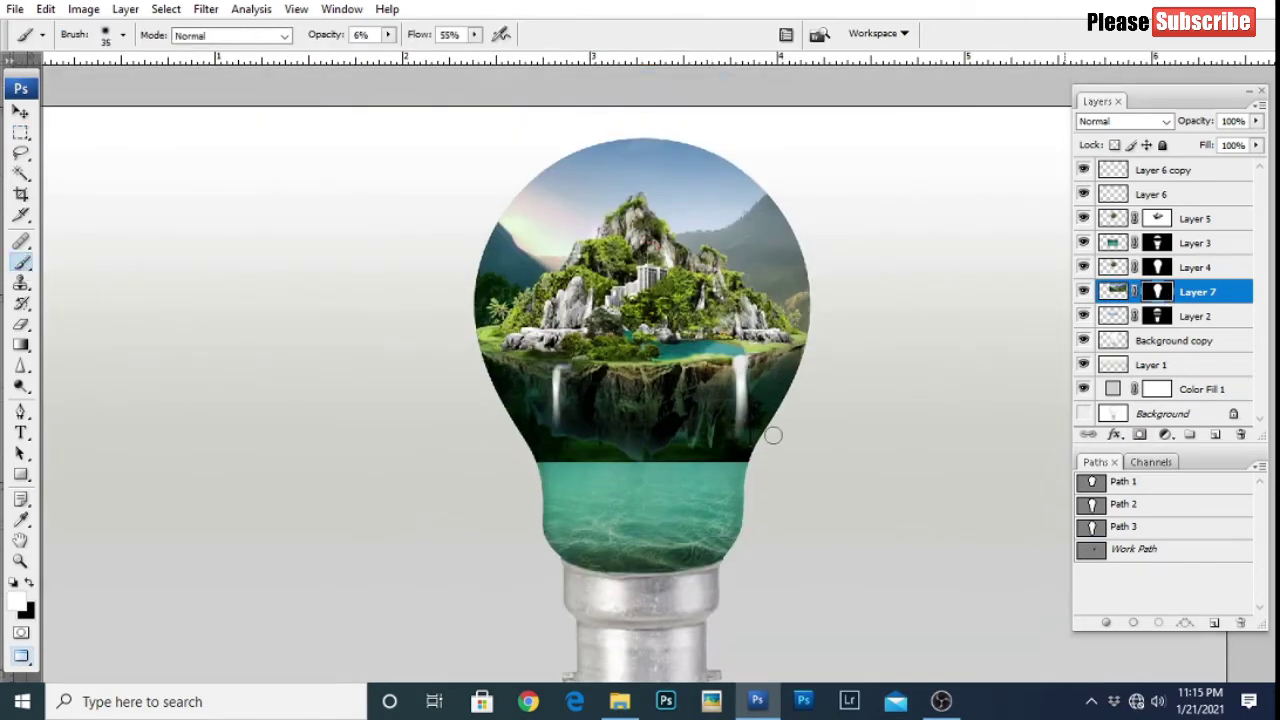
key("bracketright")
key("bracketright")
key("bracketright")
key("5")
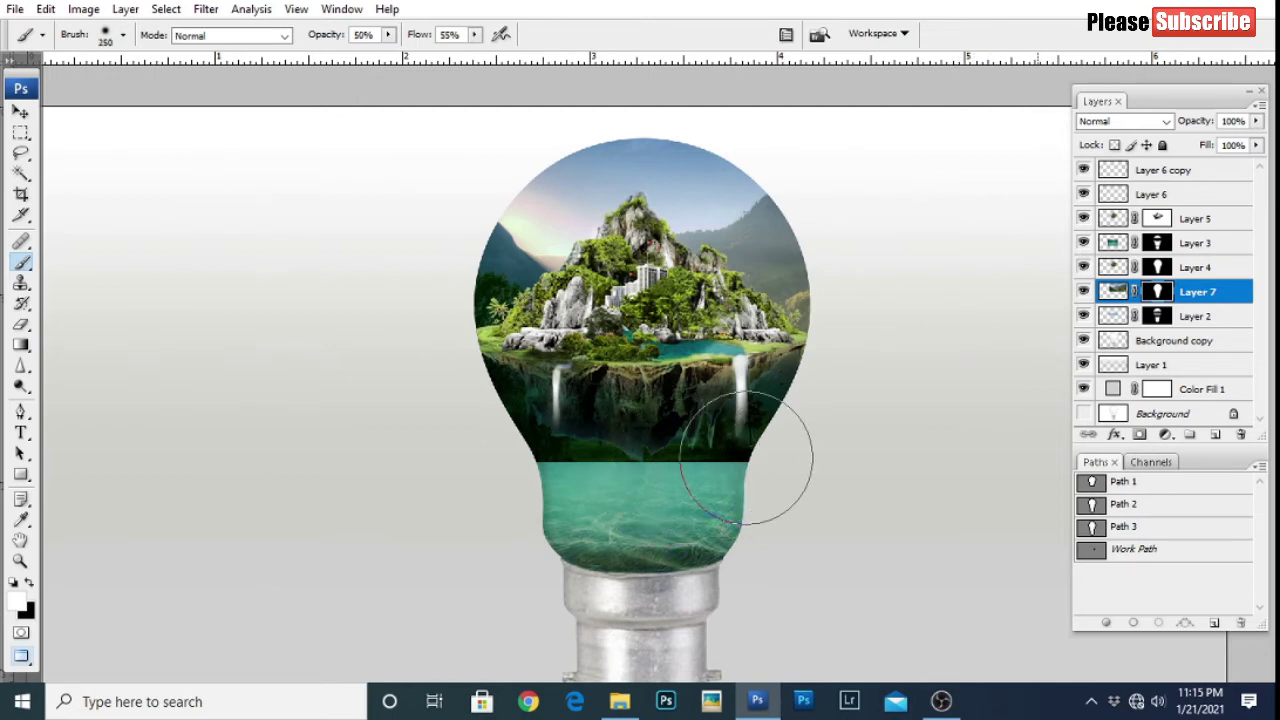
left_click(29, 584)
left_click_drag(530, 430, 851, 457)
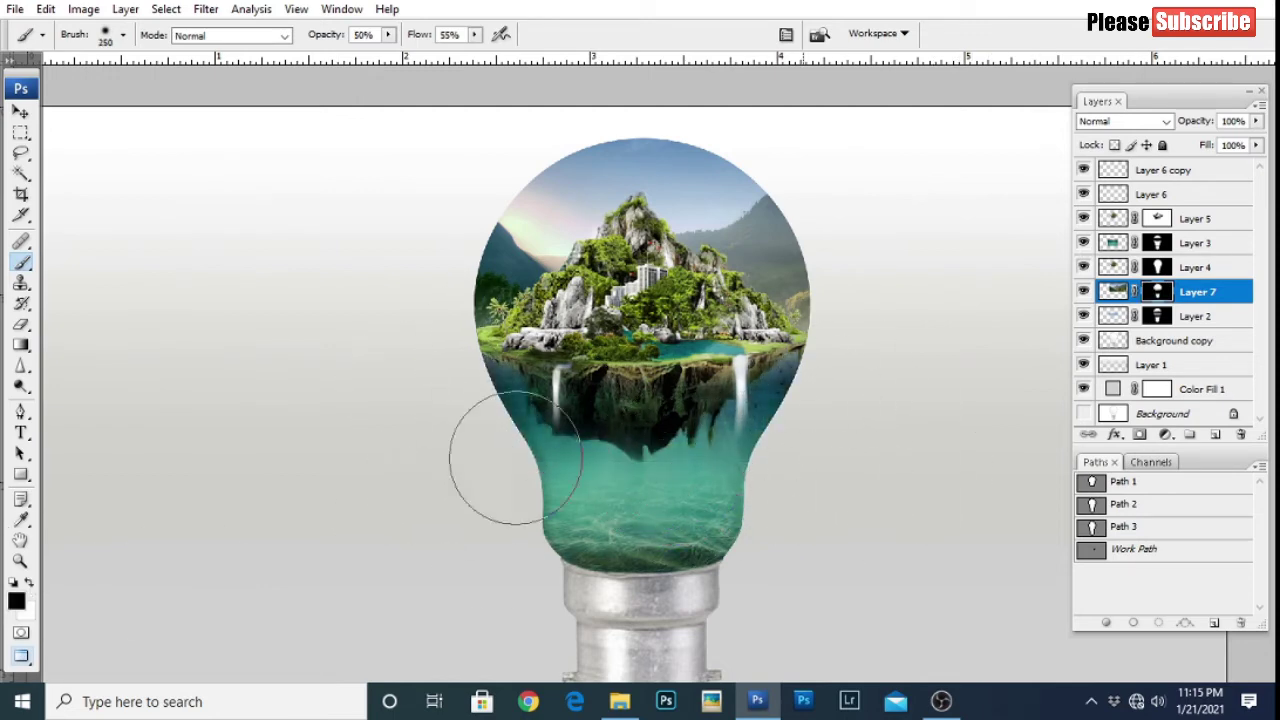
left_click_drag(529, 429, 665, 431)
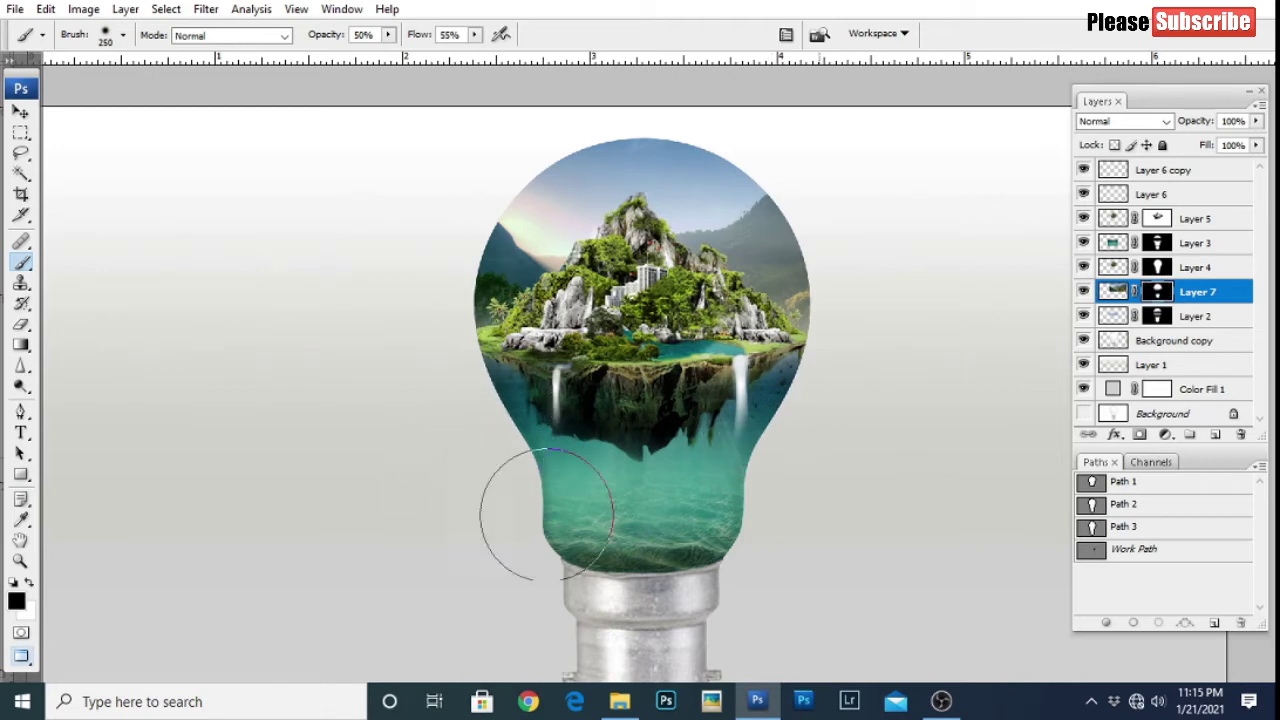
key("p")
key("x")
left_click_drag(1198, 121, 1172, 123)
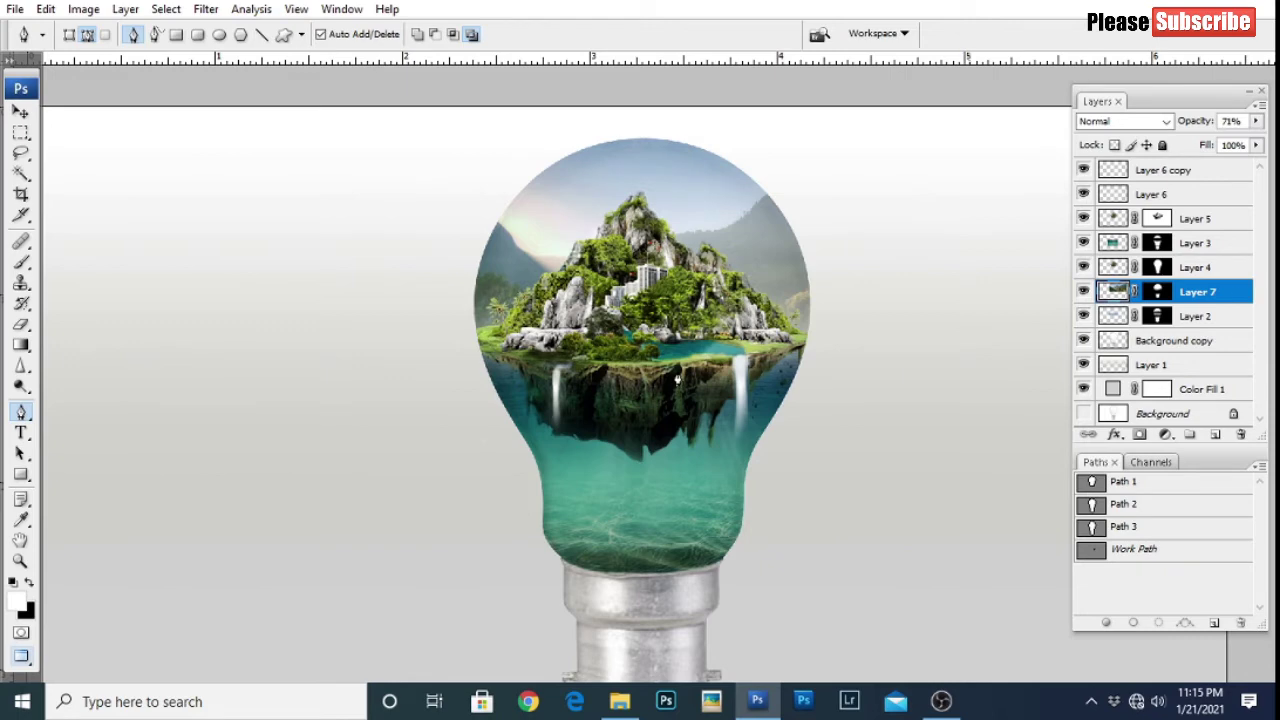
Step: Apply Color Balance of +43 red and -38 yellow to Layer 7, then restore its opacity to 100%
key("ctrl+b")
left_click_drag(560, 157, 984, 306)
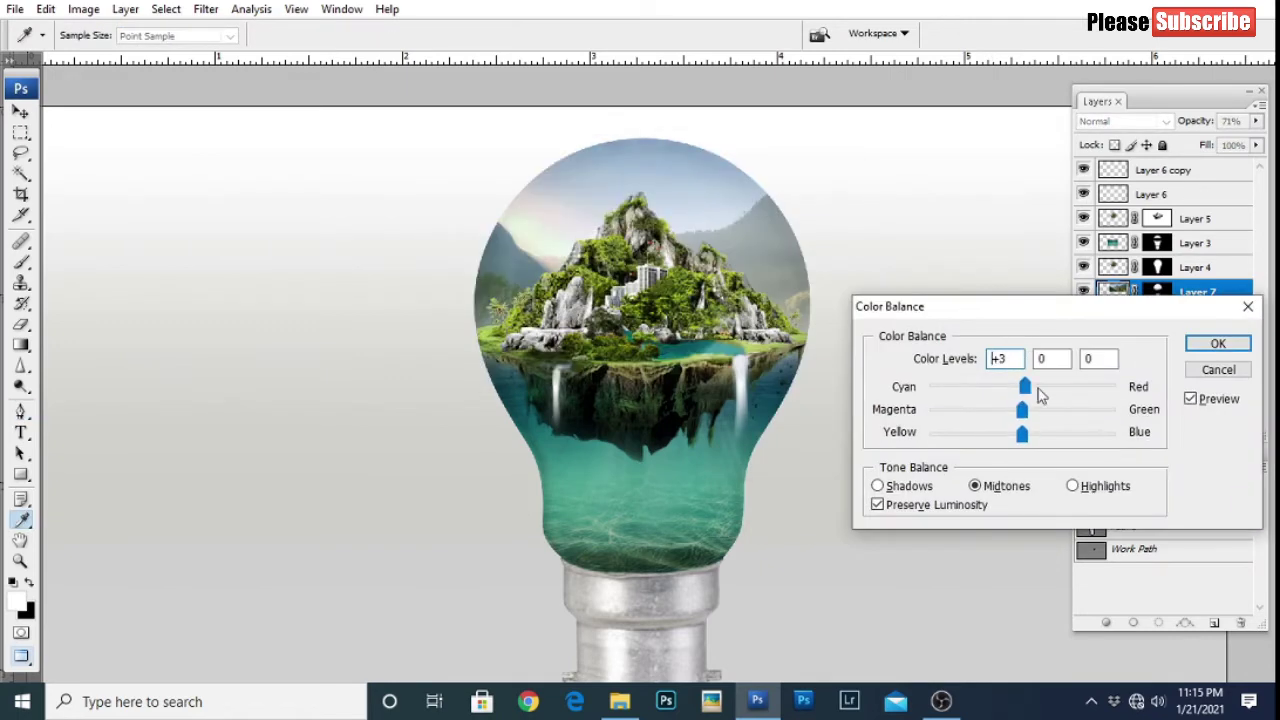
left_click_drag(1021, 434, 985, 436)
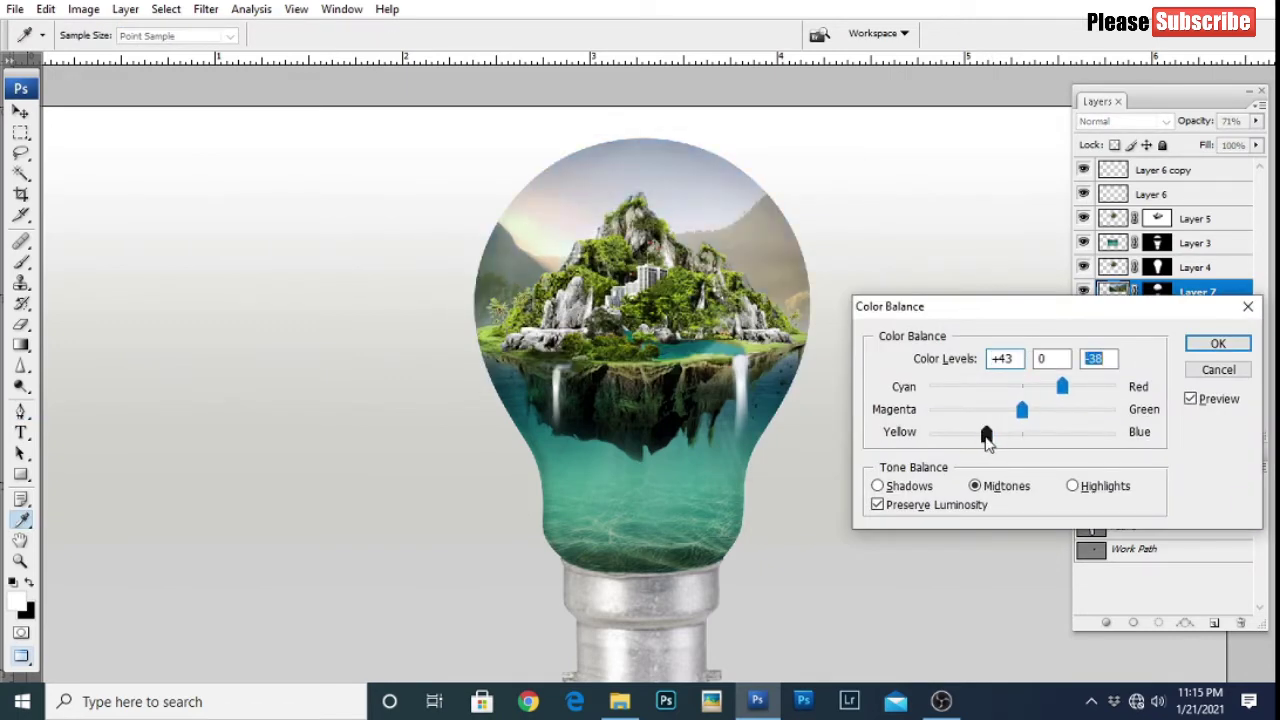
key("Return")
left_click_drag(1195, 121, 1170, 125)
scroll(845, 390, "down", 1)
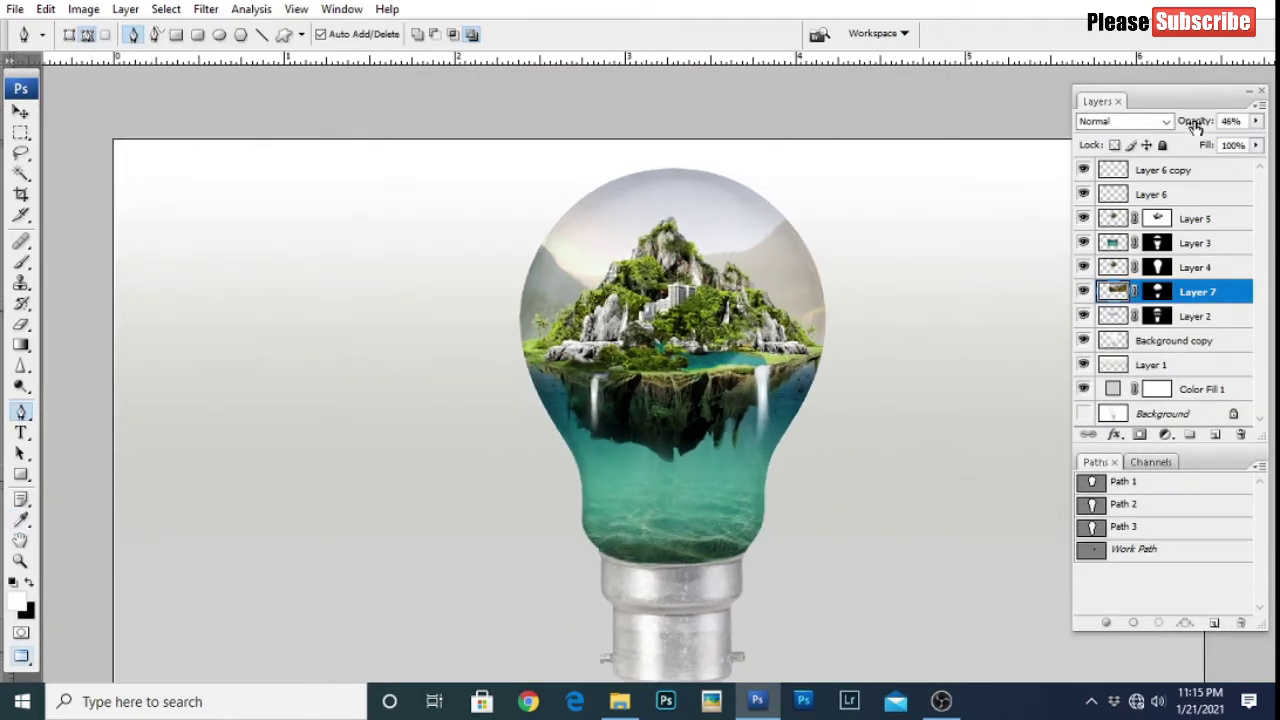
left_click_drag(1196, 124, 1274, 120)
Step: Shrink the brush to 175 and raise Layer 5's Color Dodge glow to 64% opacity
key("b")
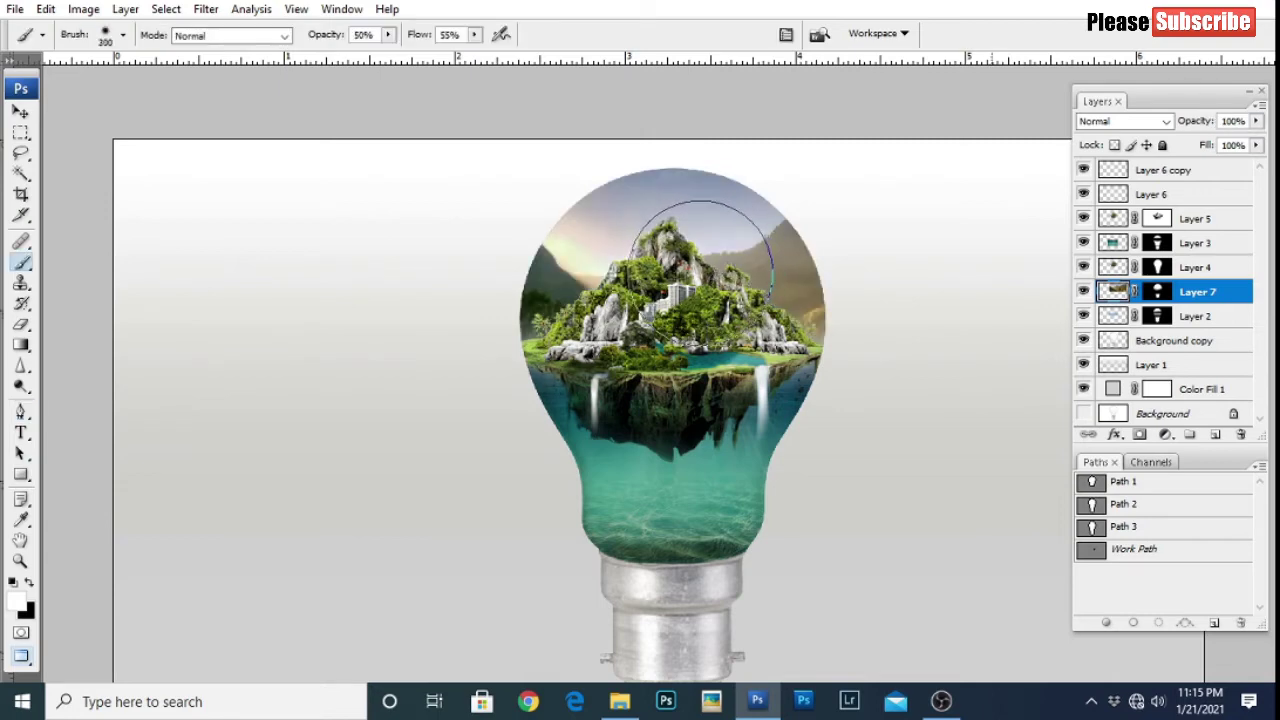
key("x")
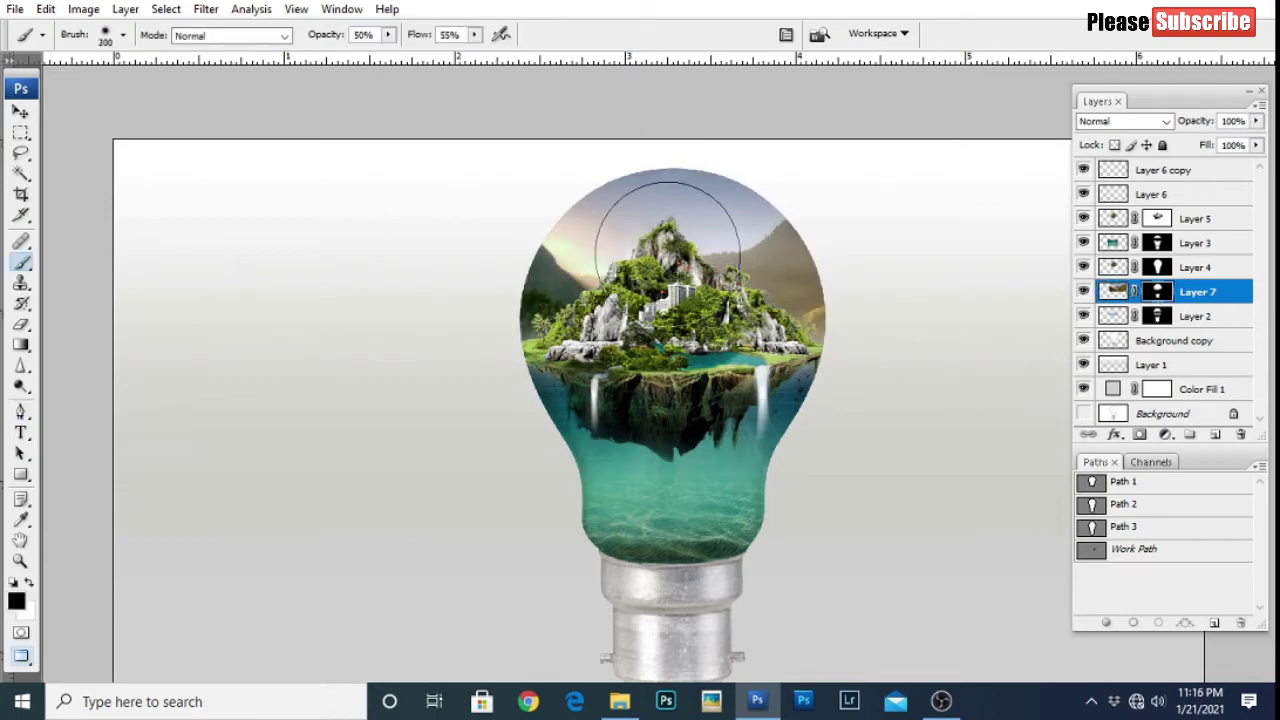
key("bracketleft")
key("bracketleft")
key("bracketleft")
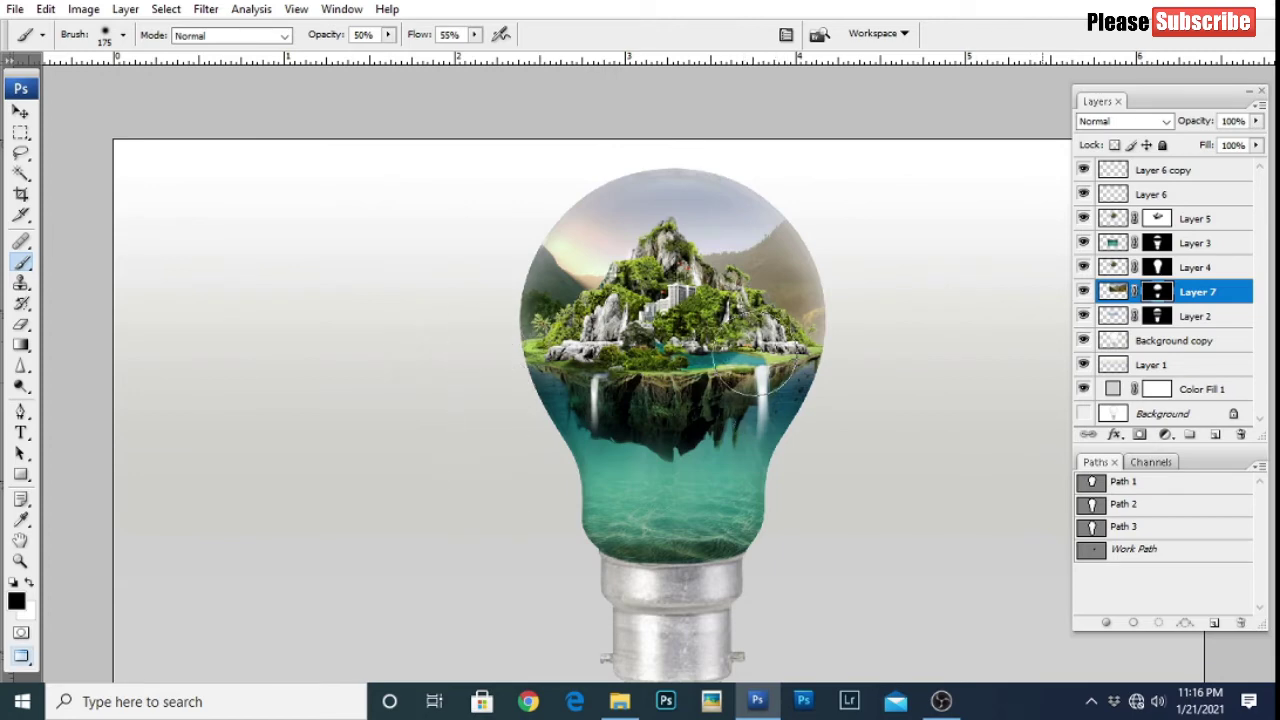
scroll(866, 334, "up", 1)
left_click_drag(743, 308, 722, 314)
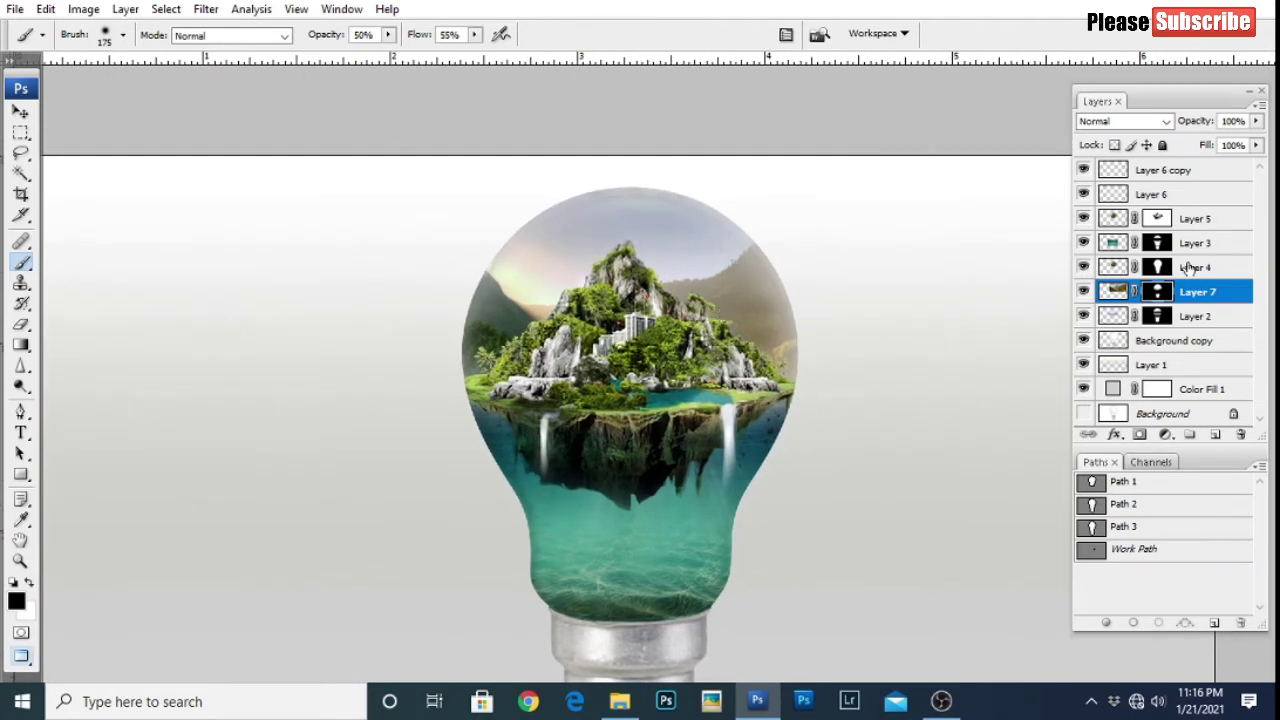
left_click(1120, 219)
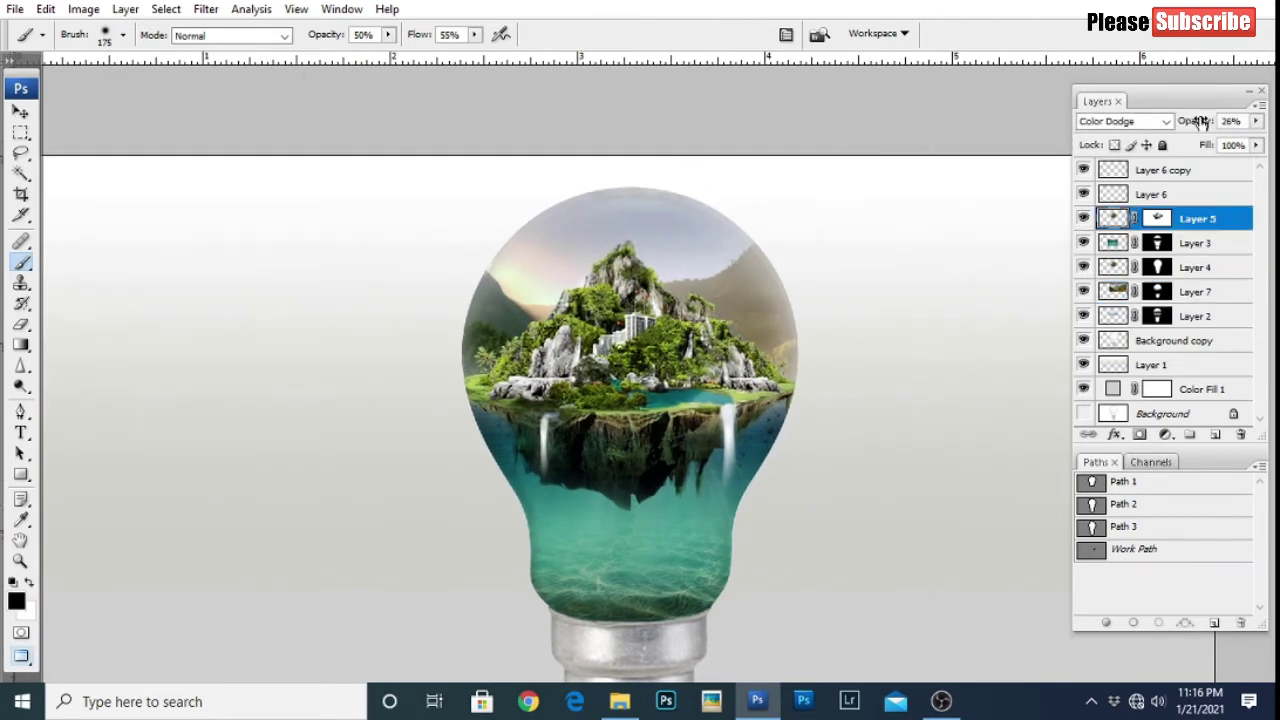
left_click_drag(1199, 121, 1221, 116)
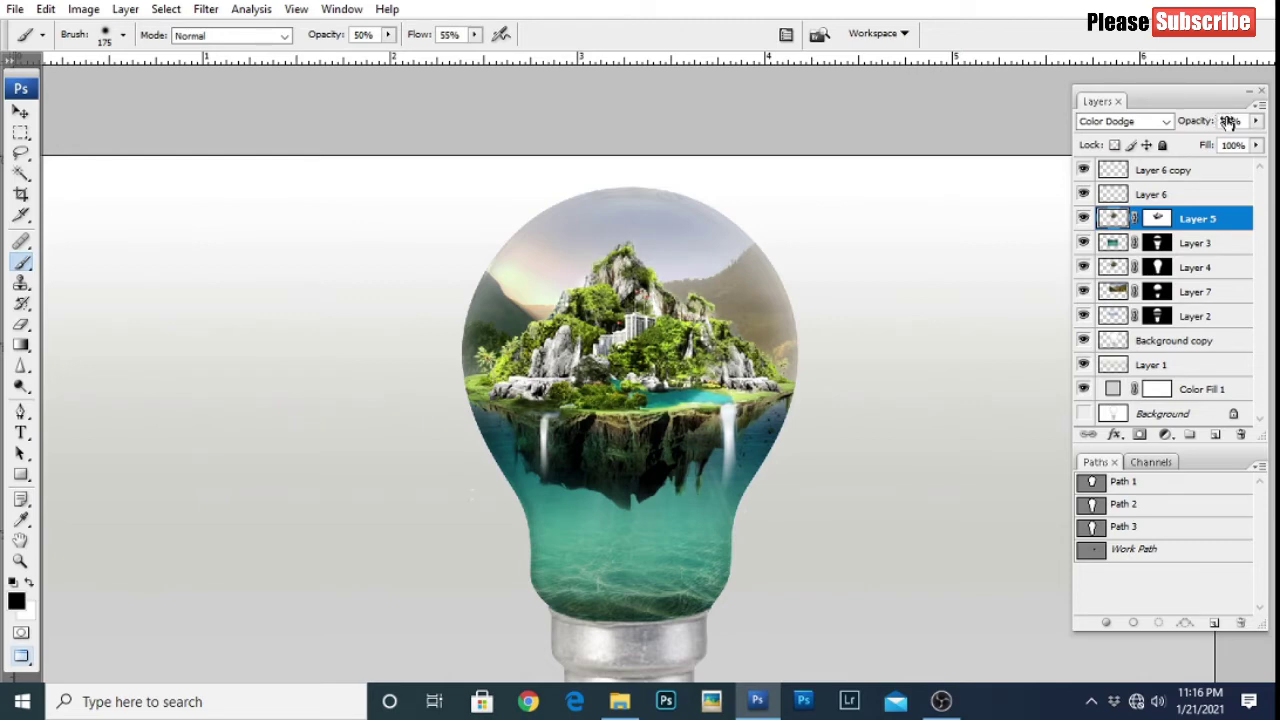
Step: Open the Flying-Bird-PNG-HD-Quality image in Photoshop from the source folder, then return to the bulb document
key("p")
key("ctrl+minus")
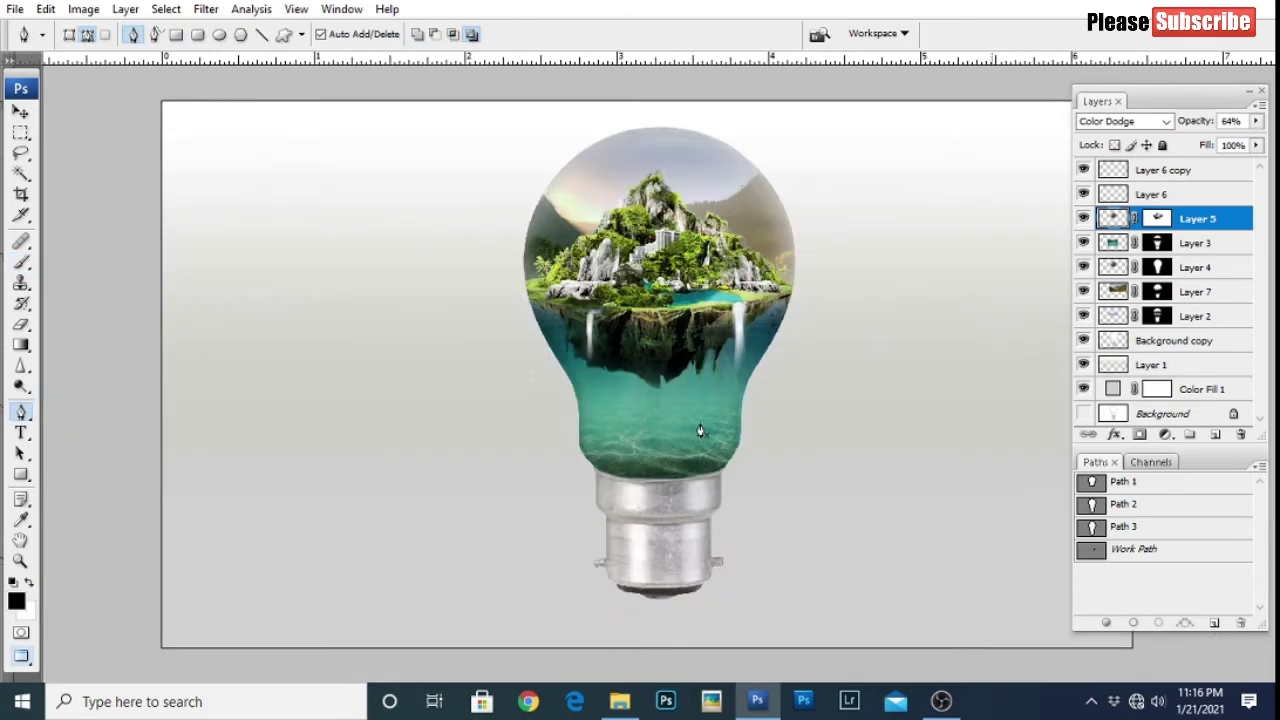
left_click_drag(697, 346, 684, 370)
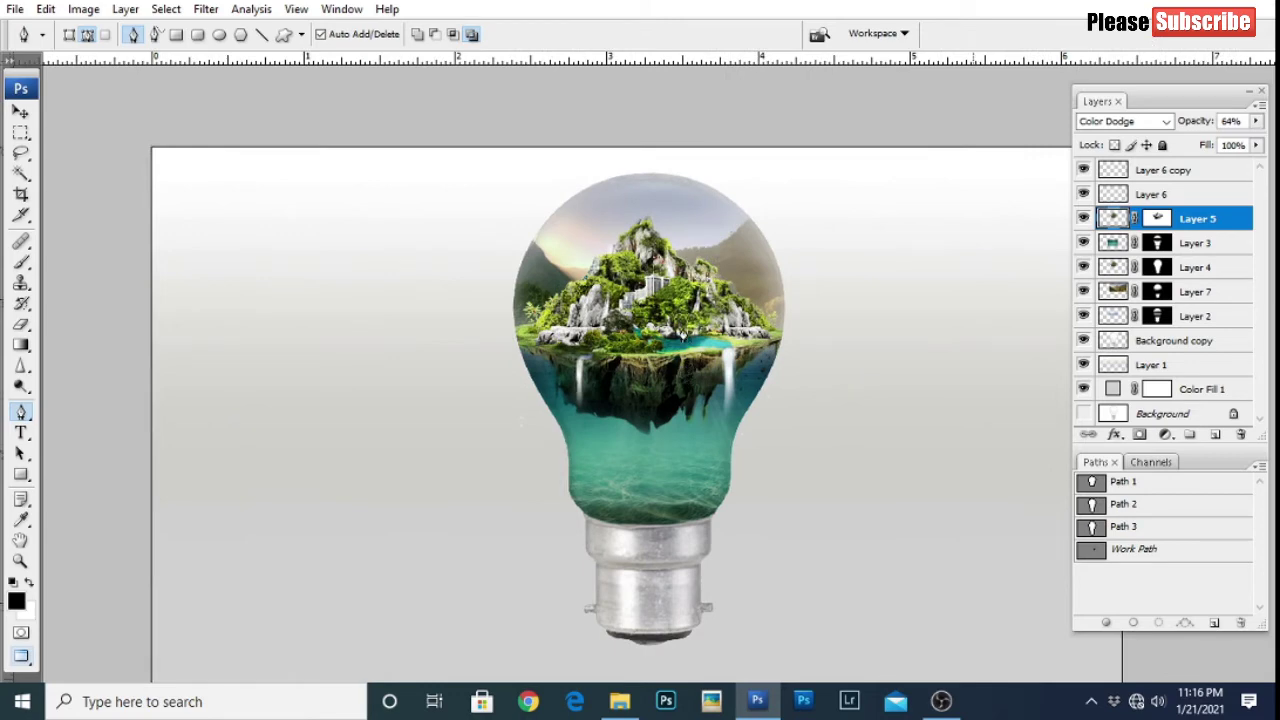
key("ctrl+minus")
key("ctrl+plus")
key("ctrl+plus")
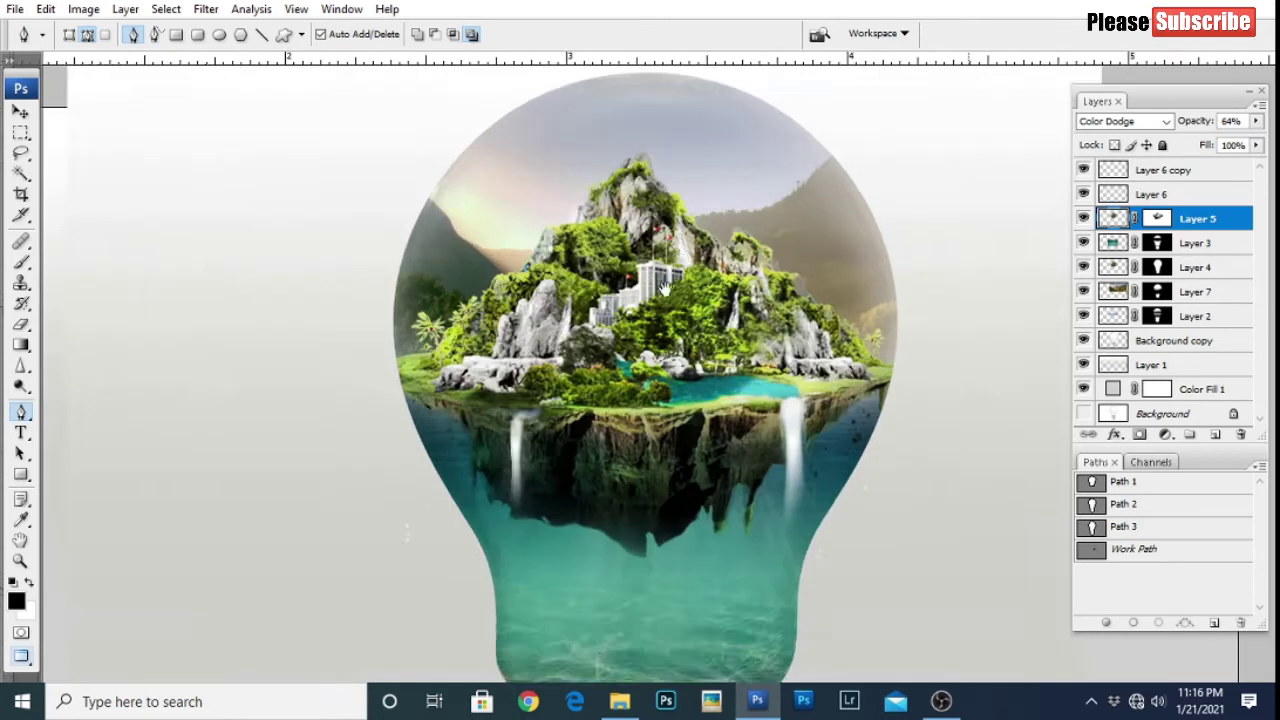
left_click(620, 701)
left_click(817, 414)
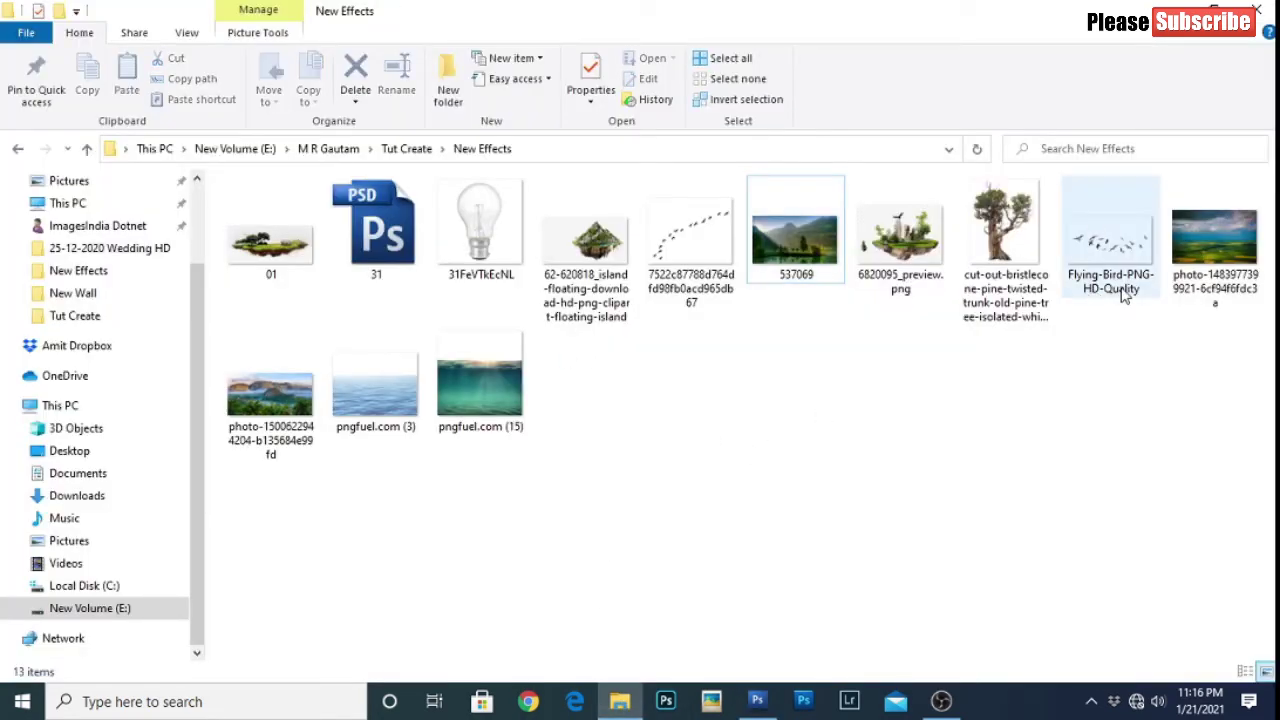
key("alt+Tab")
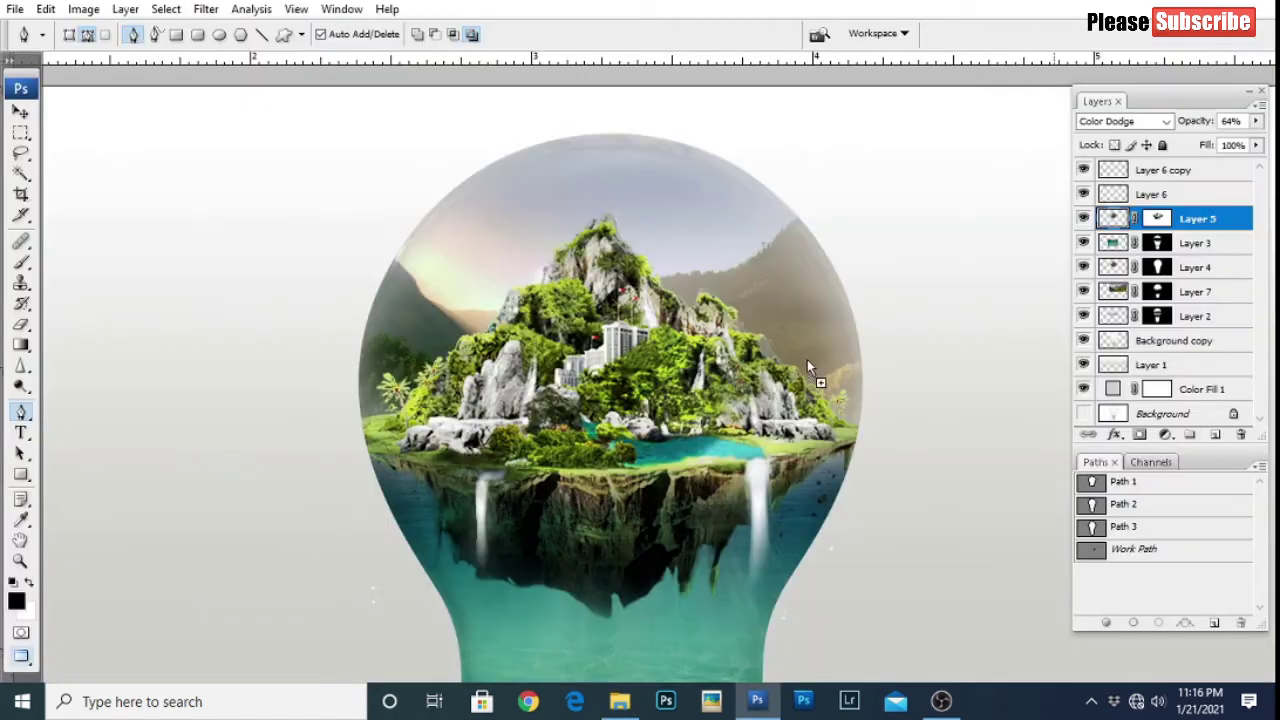
left_click_drag(643, 303, 745, 302)
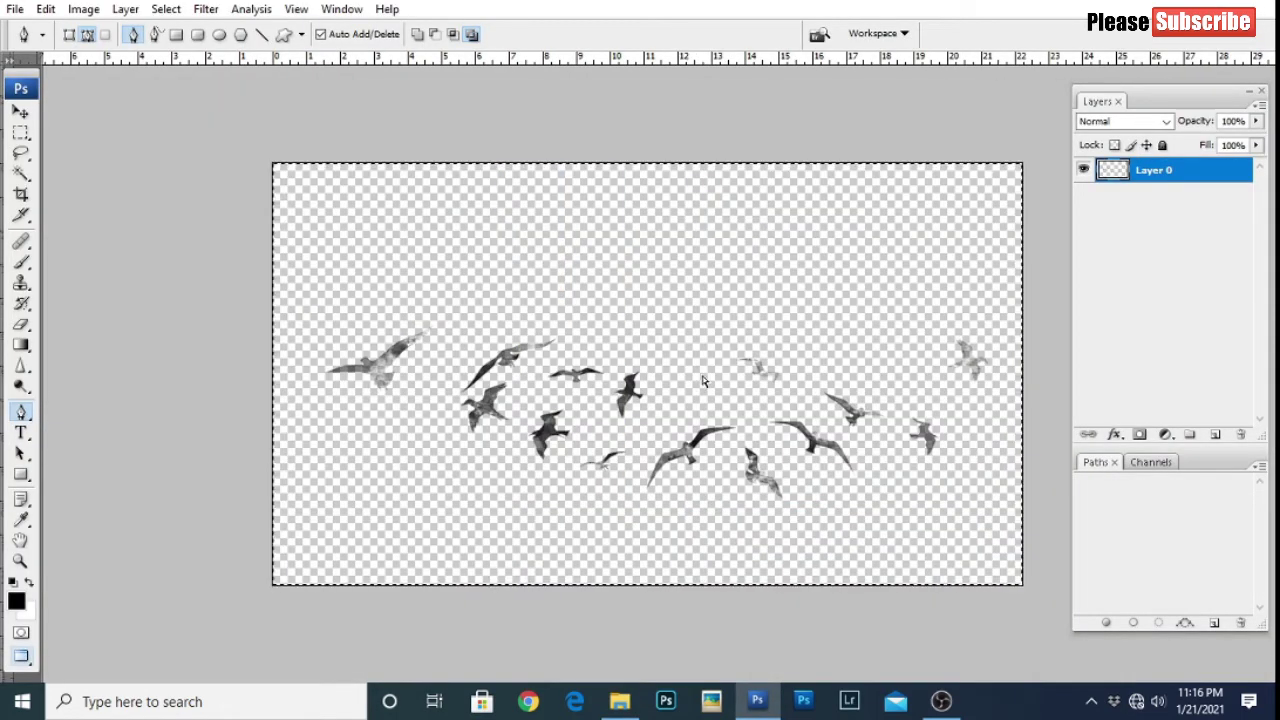
key("ctrl+Tab")
Step: Paste the birds above the top layer and scale them to about 18%, upper right of the island
left_click(1195, 192)
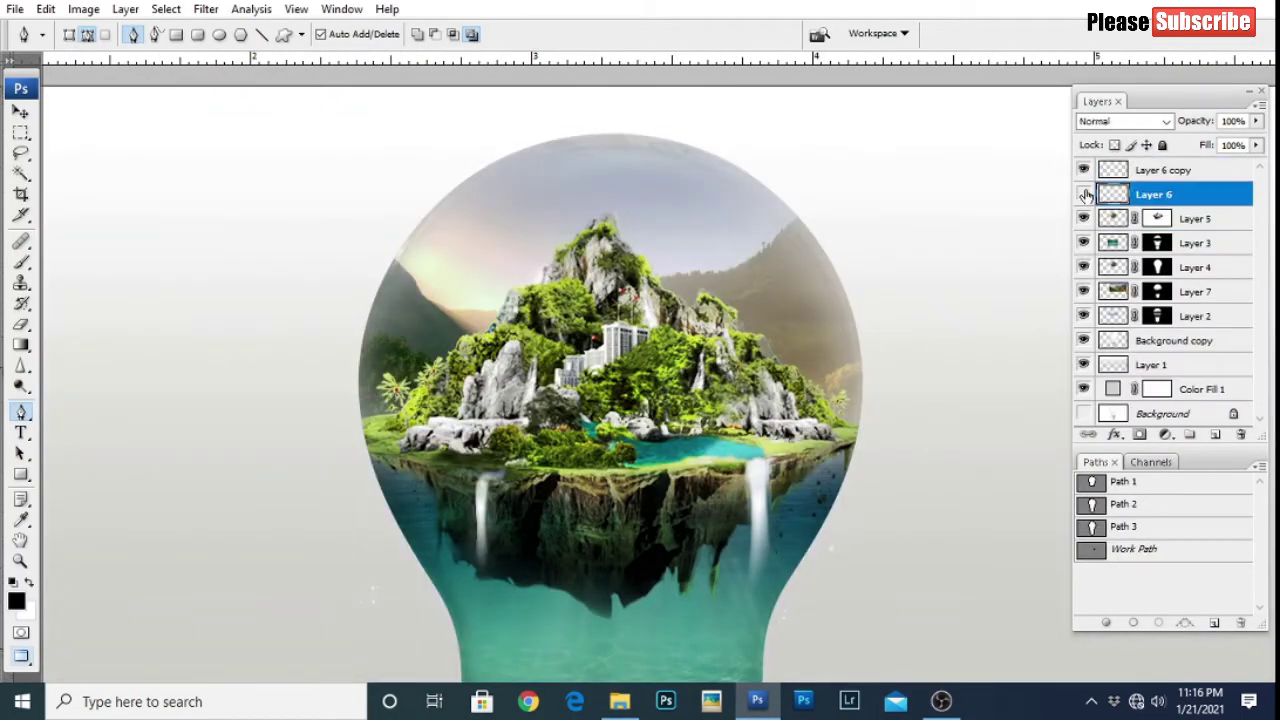
left_click(1150, 170)
key("ctrl+v")
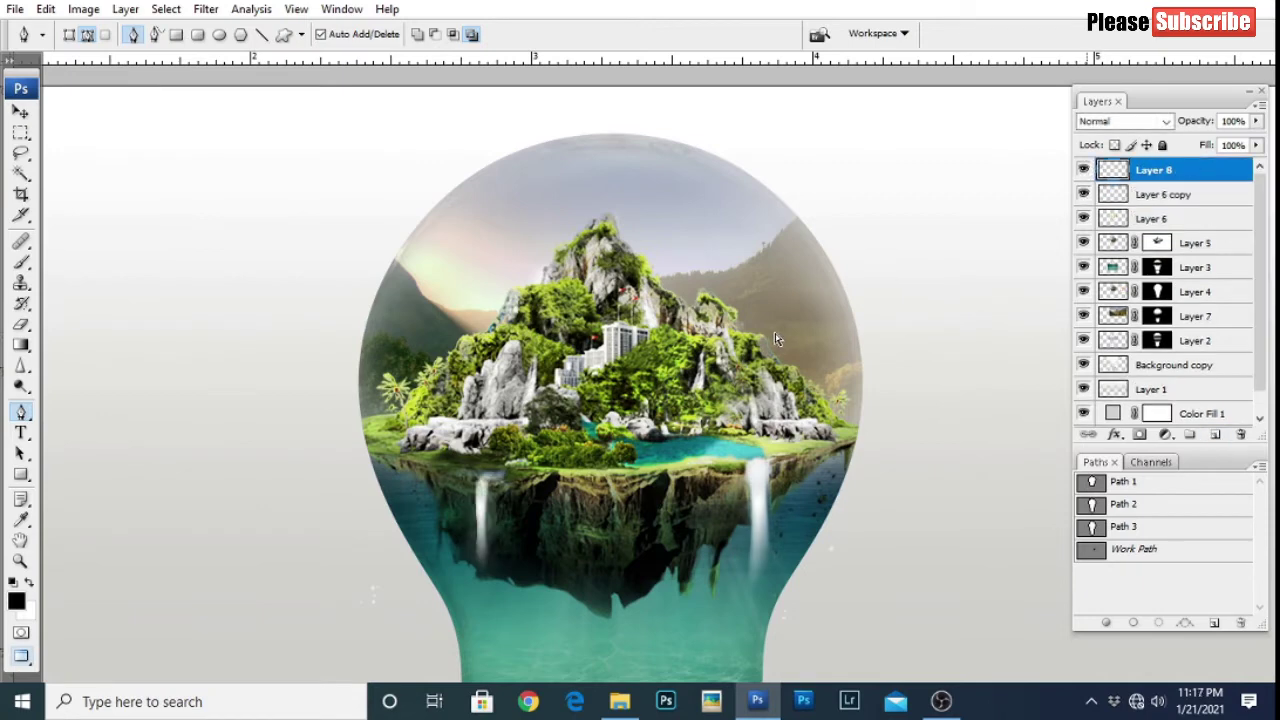
key("ctrl+t")
left_click_drag(287, 274, 145, 216)
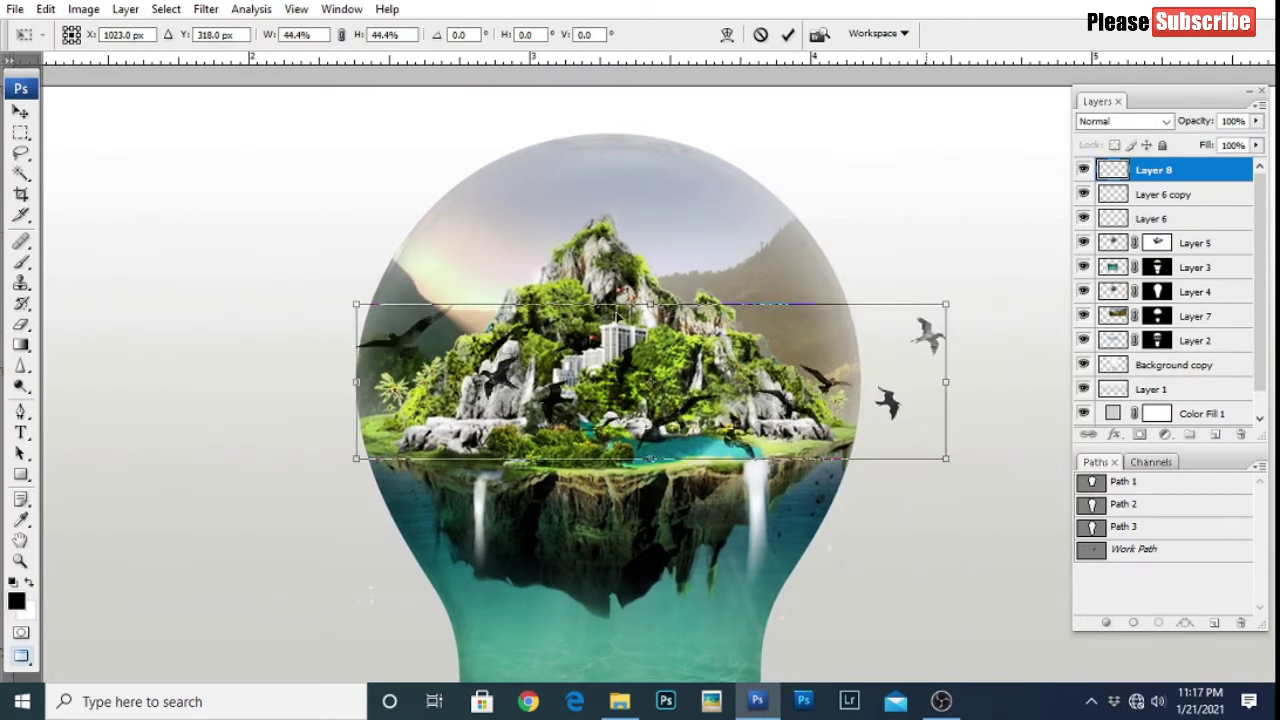
mouse_move(520, 300)
left_mouse_down()
mouse_move(937, 215)
mouse_move(866, 217)
left_mouse_up()
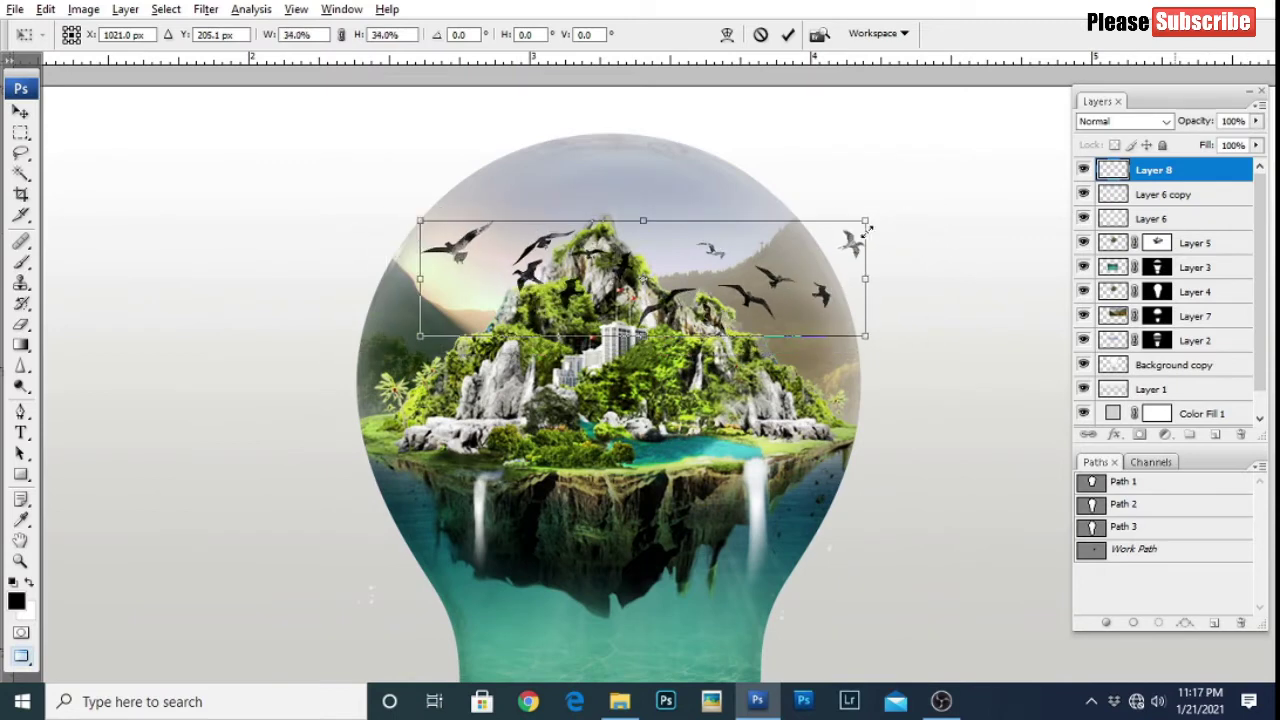
left_click_drag(900, 320, 894, 351)
left_click_drag(780, 260, 894, 266)
mouse_move(976, 234)
left_mouse_down()
mouse_move(884, 276)
mouse_move(820, 268)
mouse_move(871, 309)
left_mouse_up()
key("Return")
key("p")
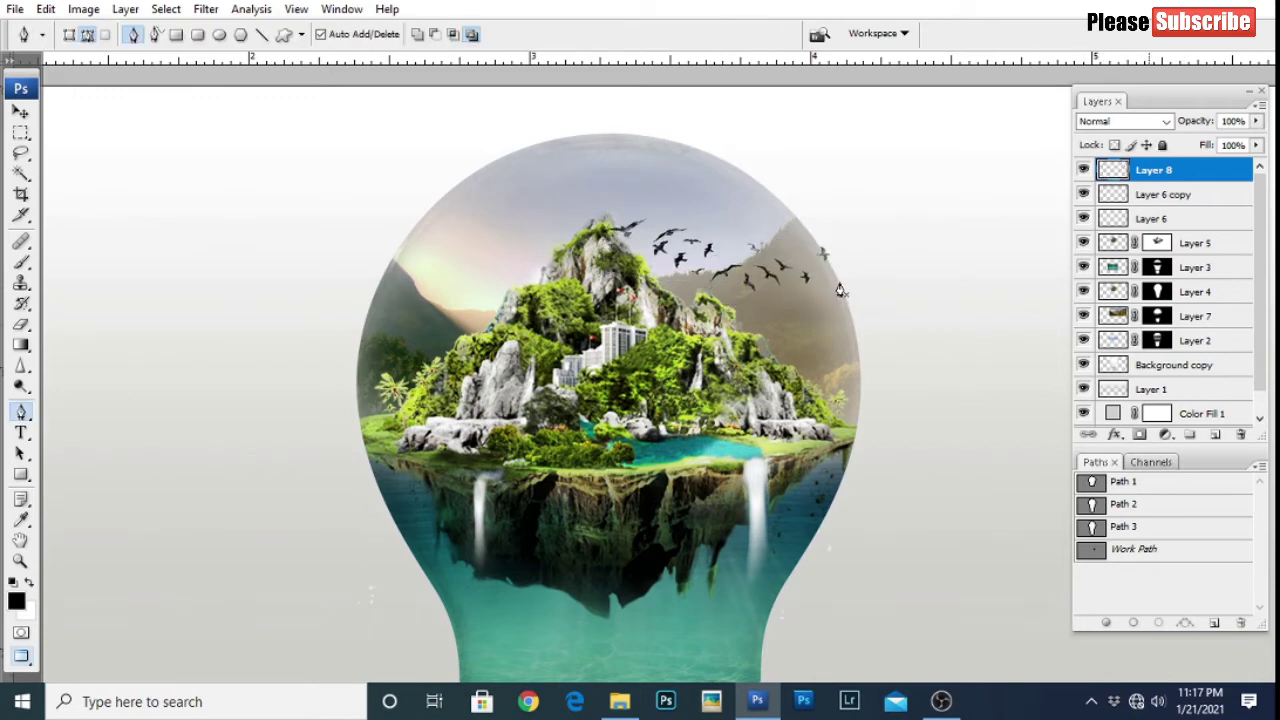
Step: Skew the bird flock to slant its right side along the mountain slope
key("ctrl+t")
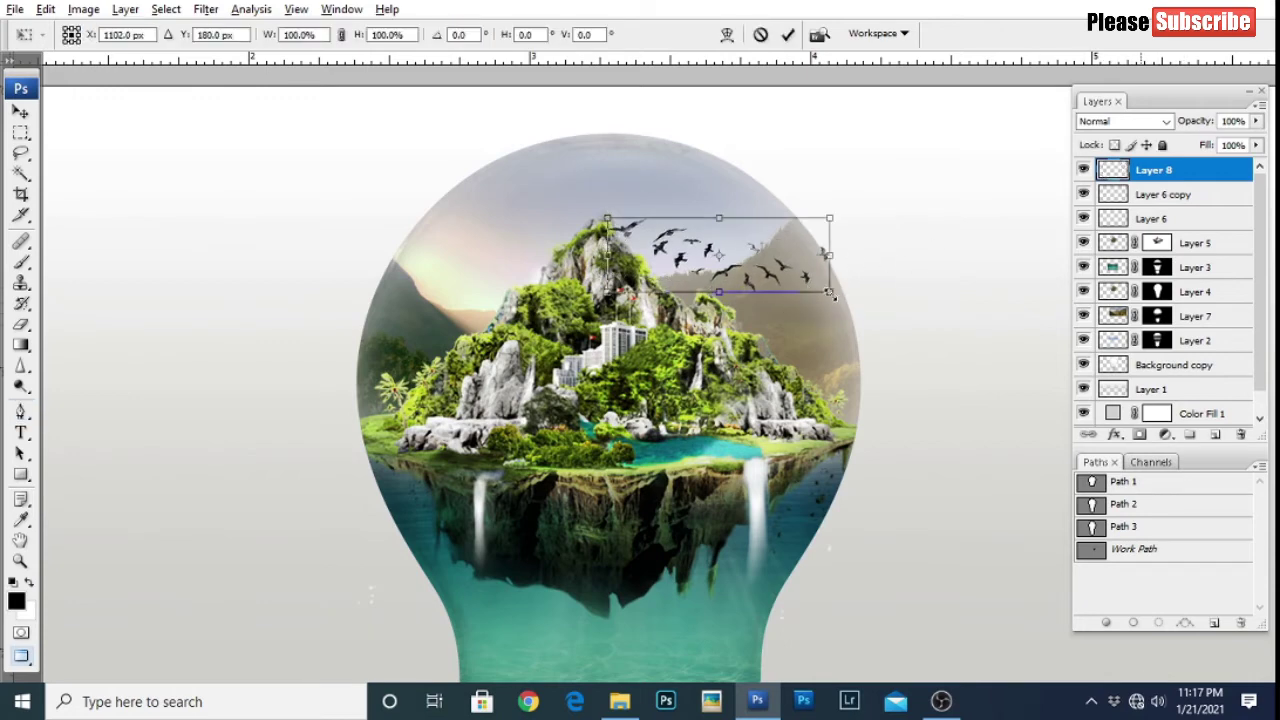
right_click(684, 259)
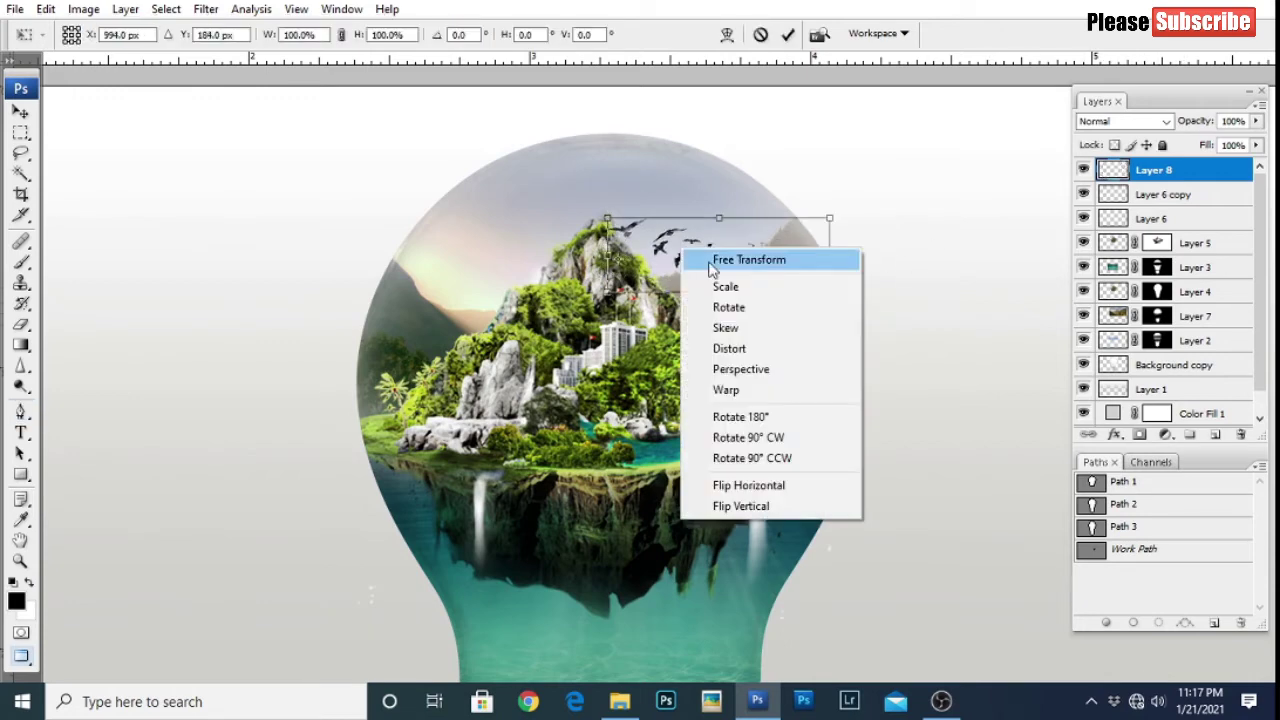
left_click(748, 331)
left_click_drag(843, 286, 825, 288)
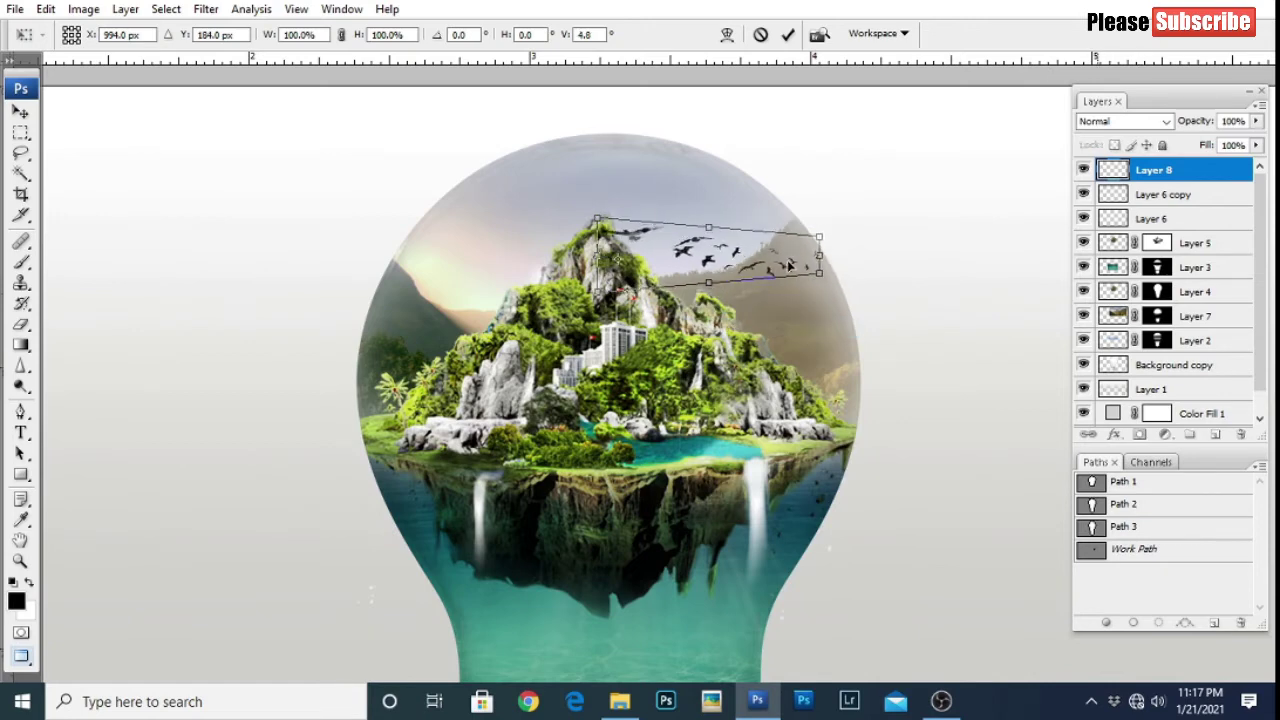
key("Return")
Step: Commit the skewed birds and try Color Dodge and Multiply blending on Layer 8
key("p")
scroll(830, 330, "down", 1)
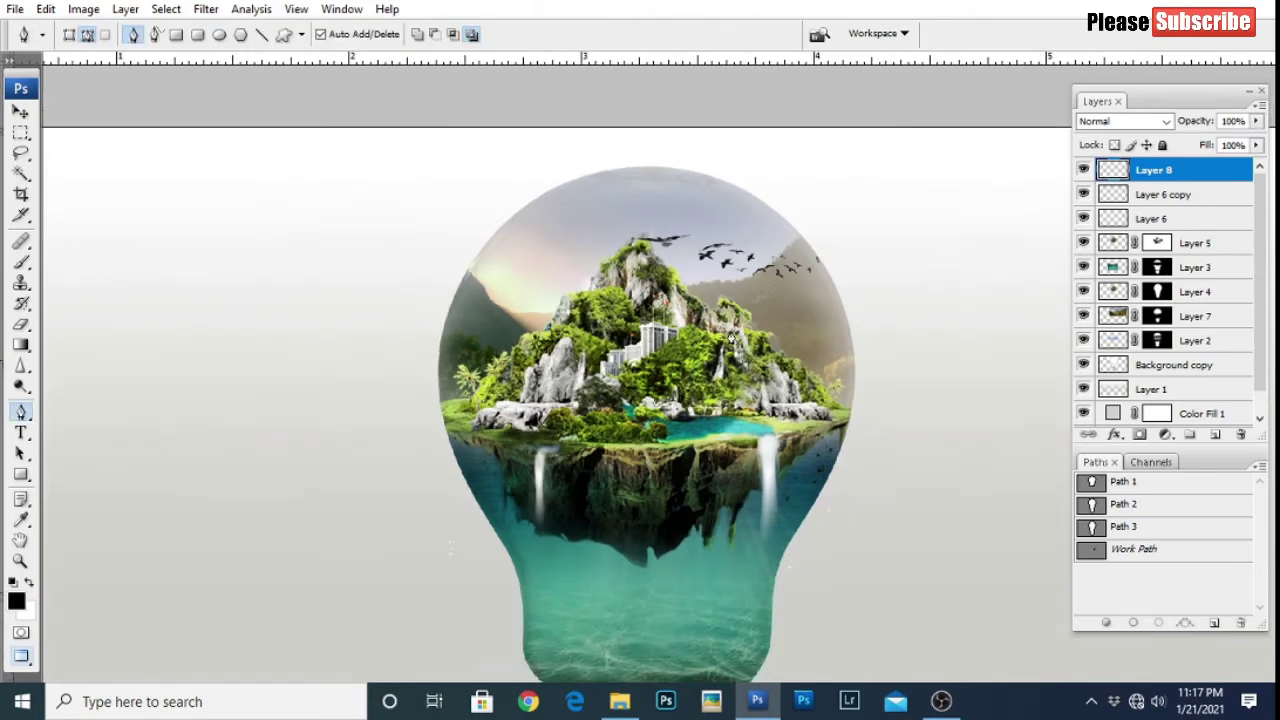
left_click(1125, 121)
left_click(1105, 304)
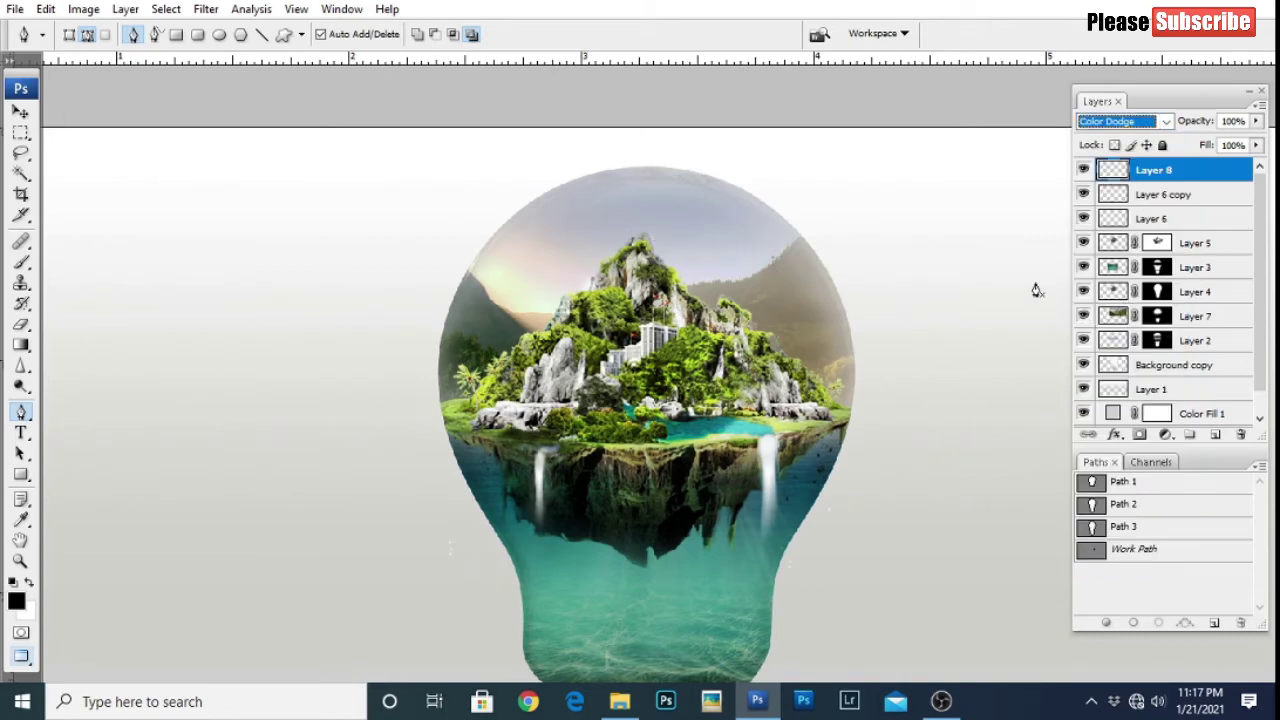
left_click(1125, 121)
left_click(1118, 199)
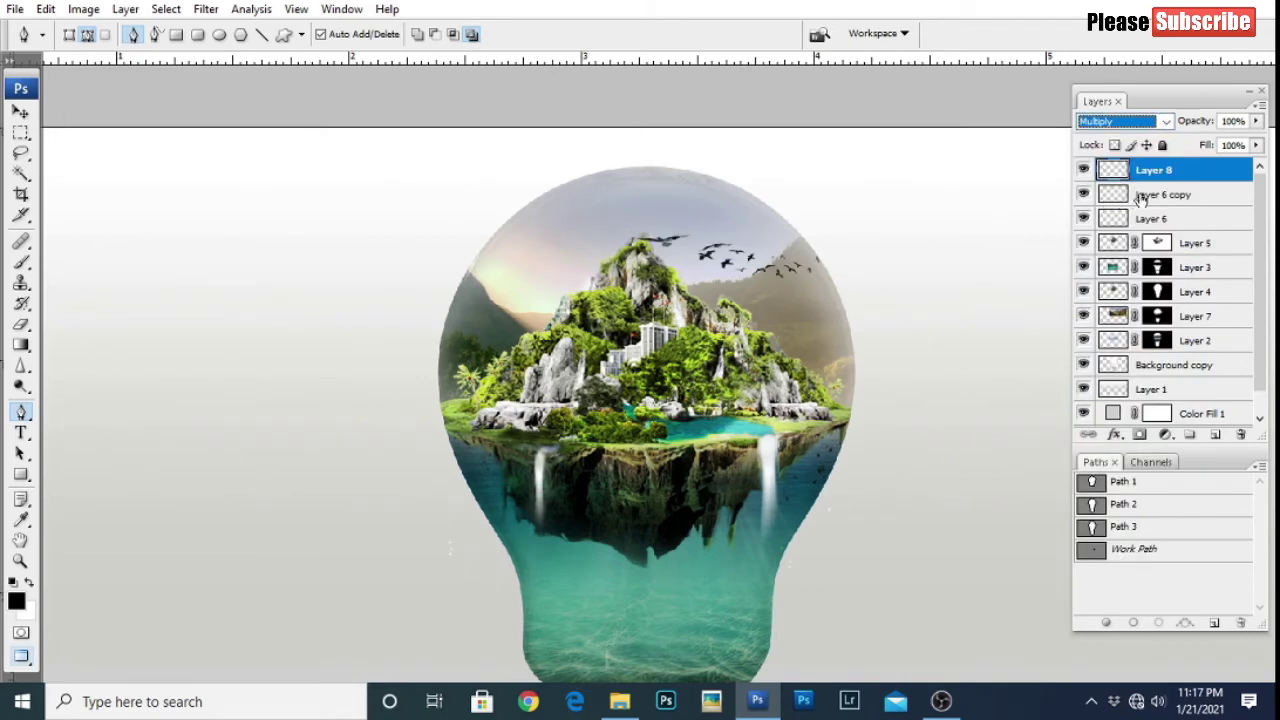
key("ctrl+l")
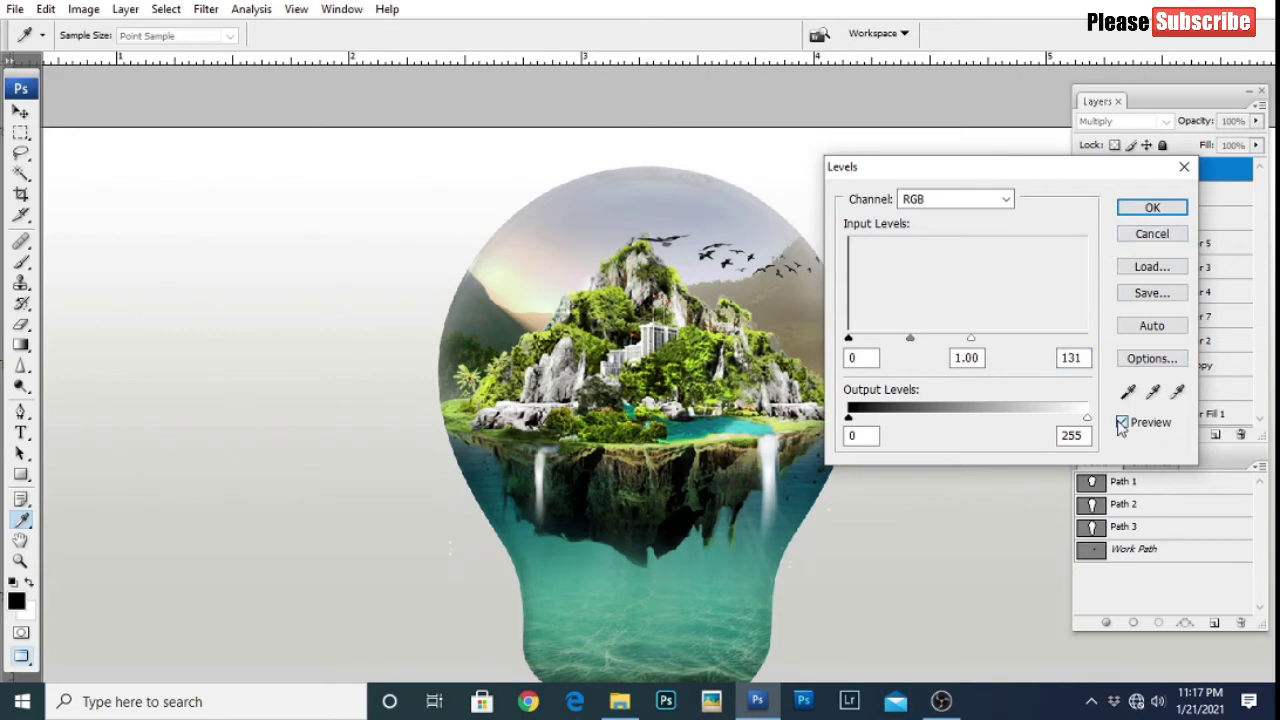
left_click(1152, 233)
Step: Try Dissolve, Screen and Color Dodge on the birds, then return Layer 8 to Normal
left_click(1125, 121)
left_click(1131, 148)
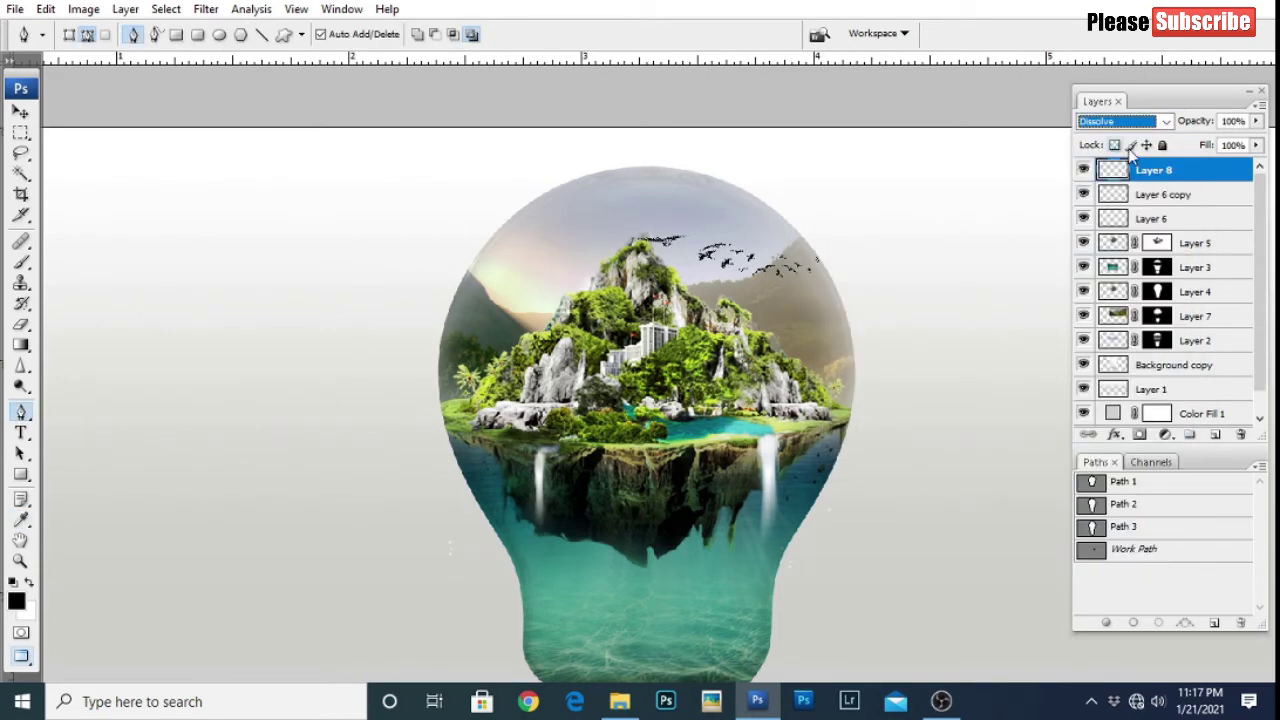
left_click(1125, 121)
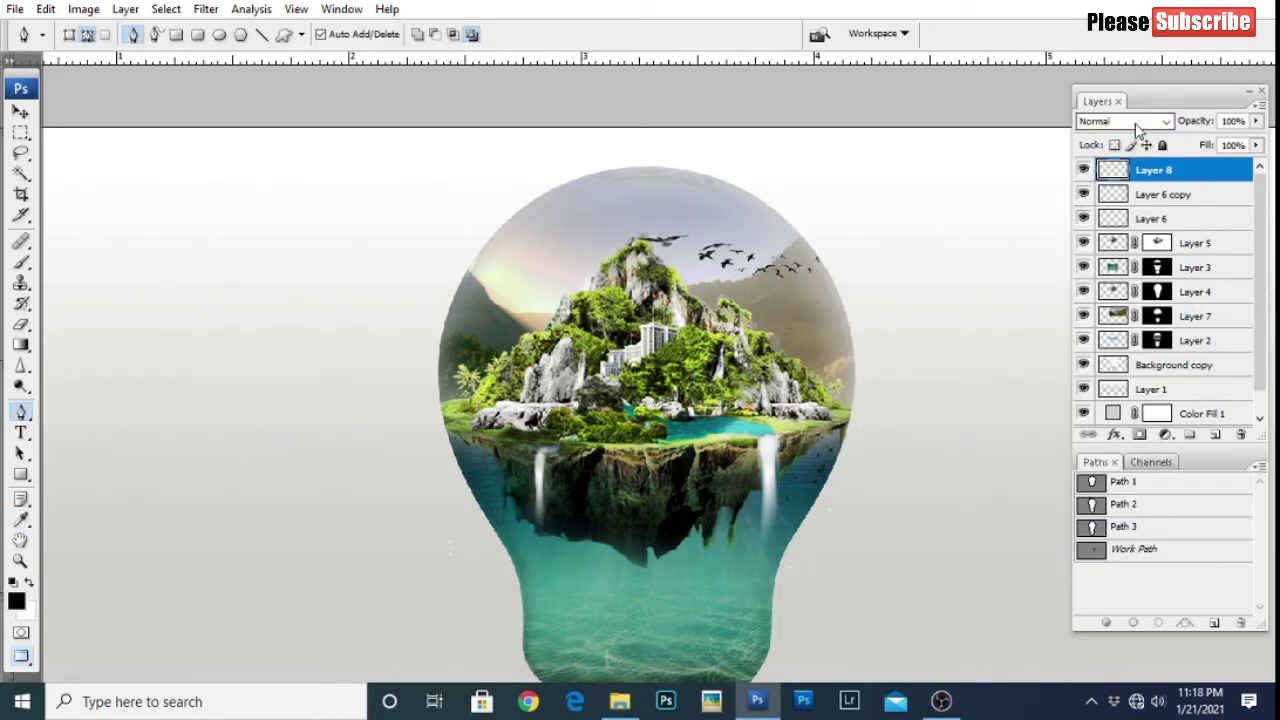
left_click(1134, 122)
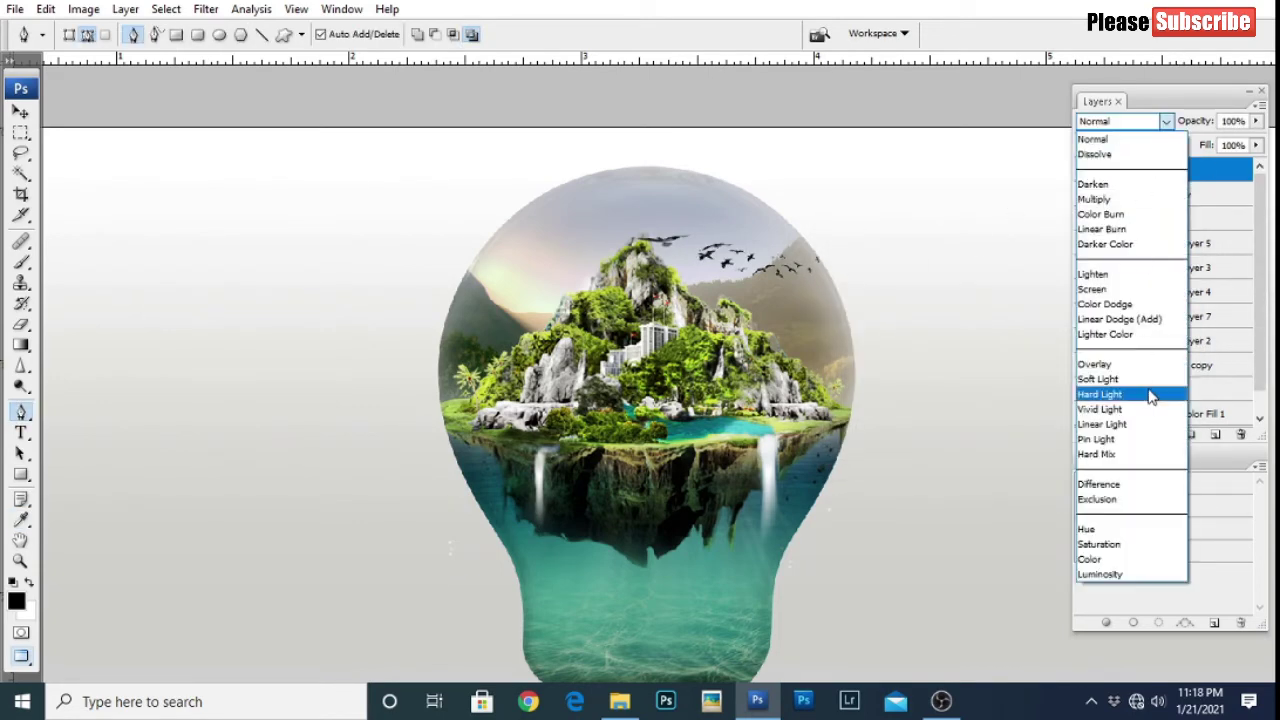
left_click(1105, 292)
left_click(1110, 121)
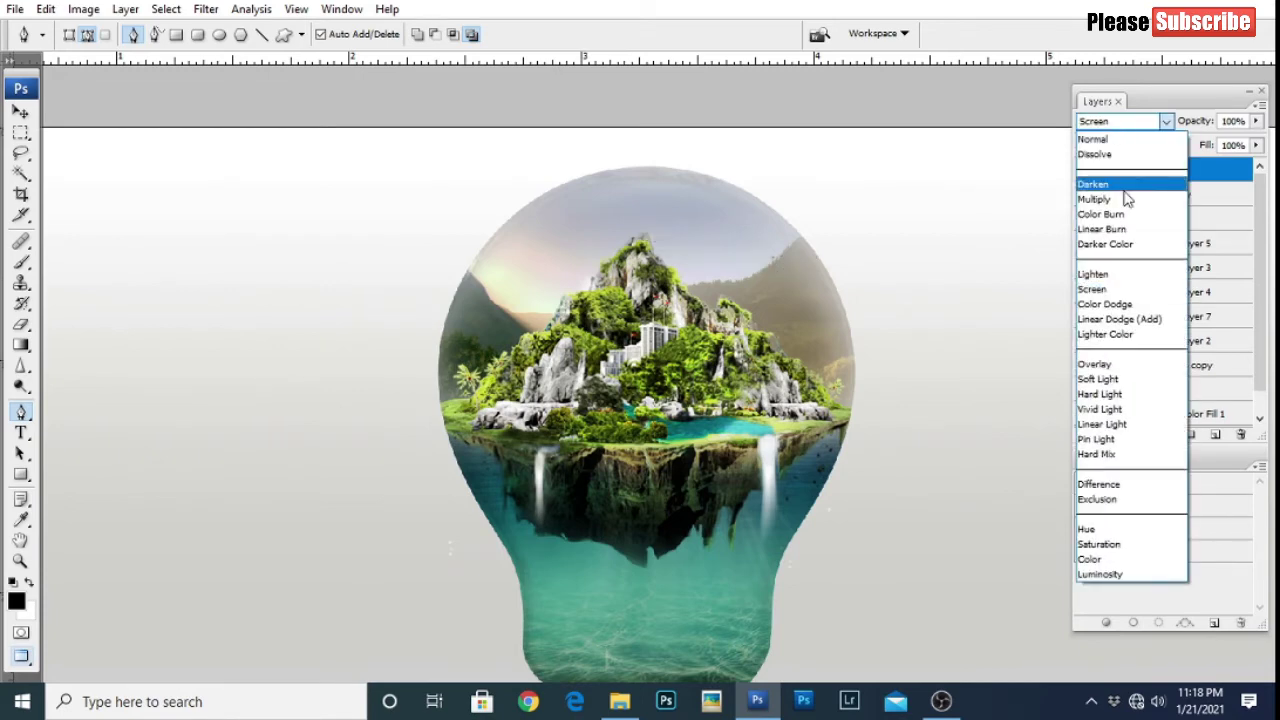
left_click(1121, 309)
left_click(1125, 121)
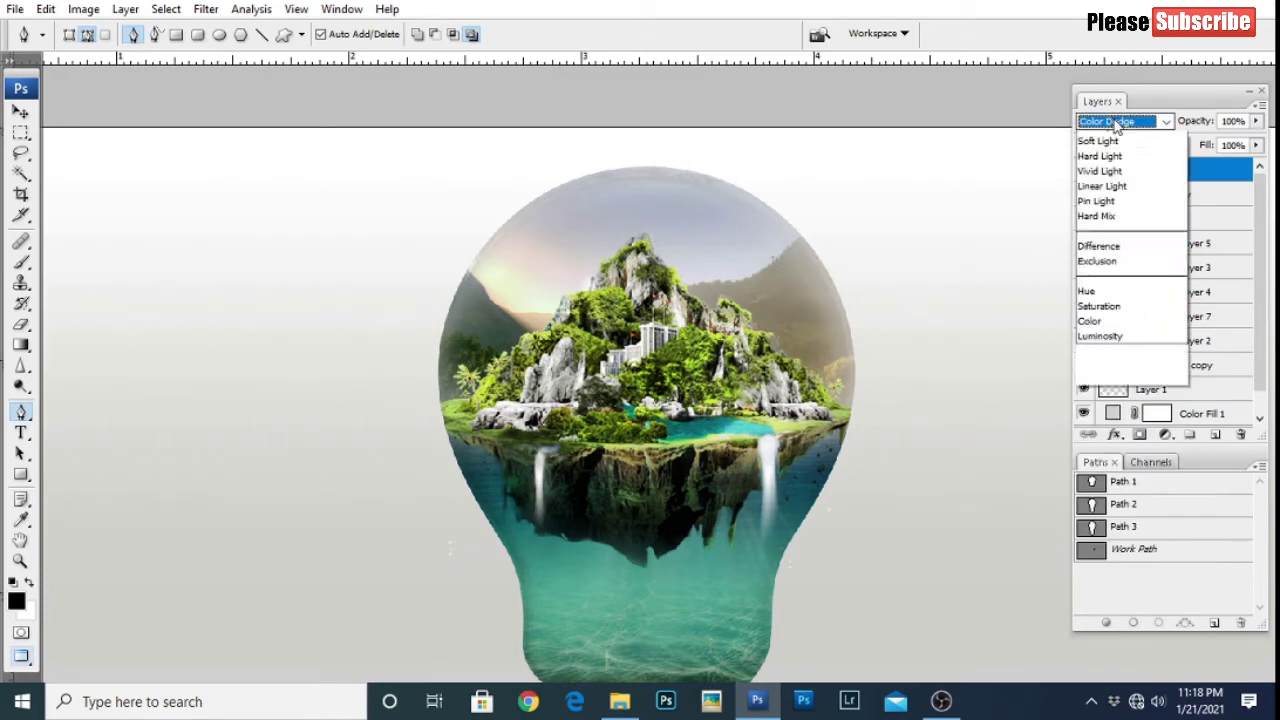
left_click(1094, 139)
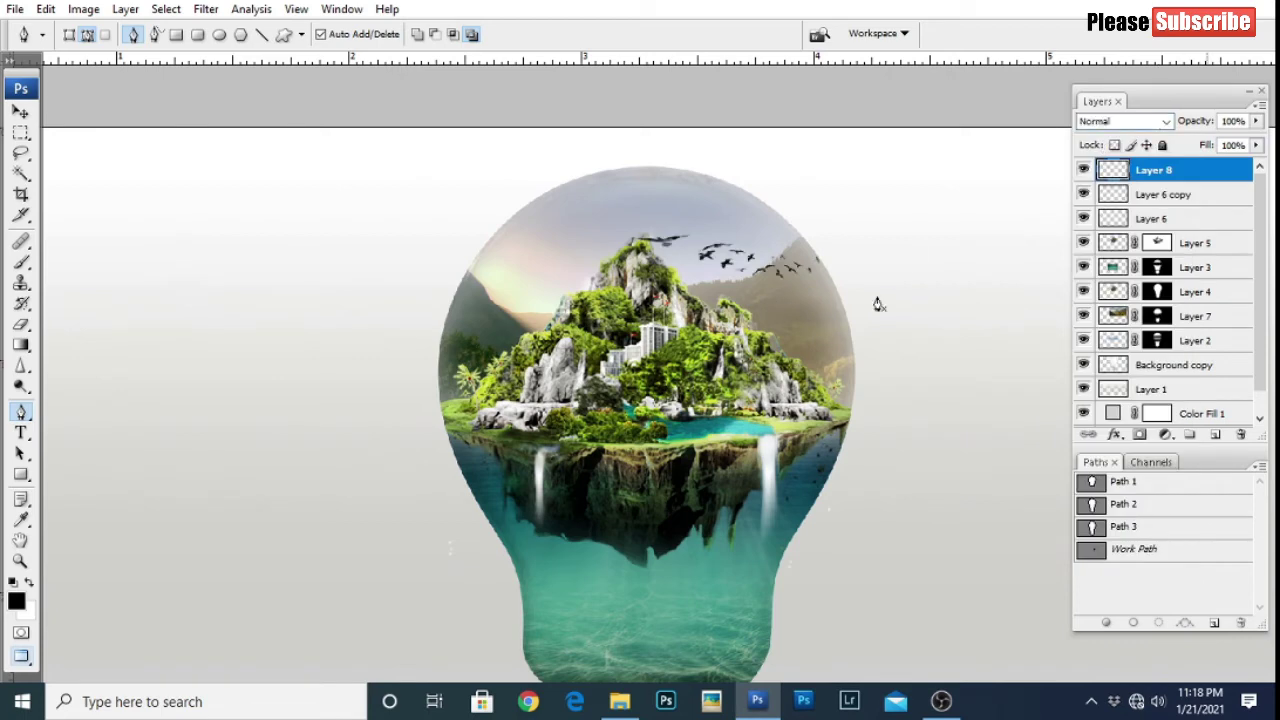
Step: Fit the whole bulb in the window and drag a birds image in from the effects folder
left_click_drag(669, 460, 655, 423)
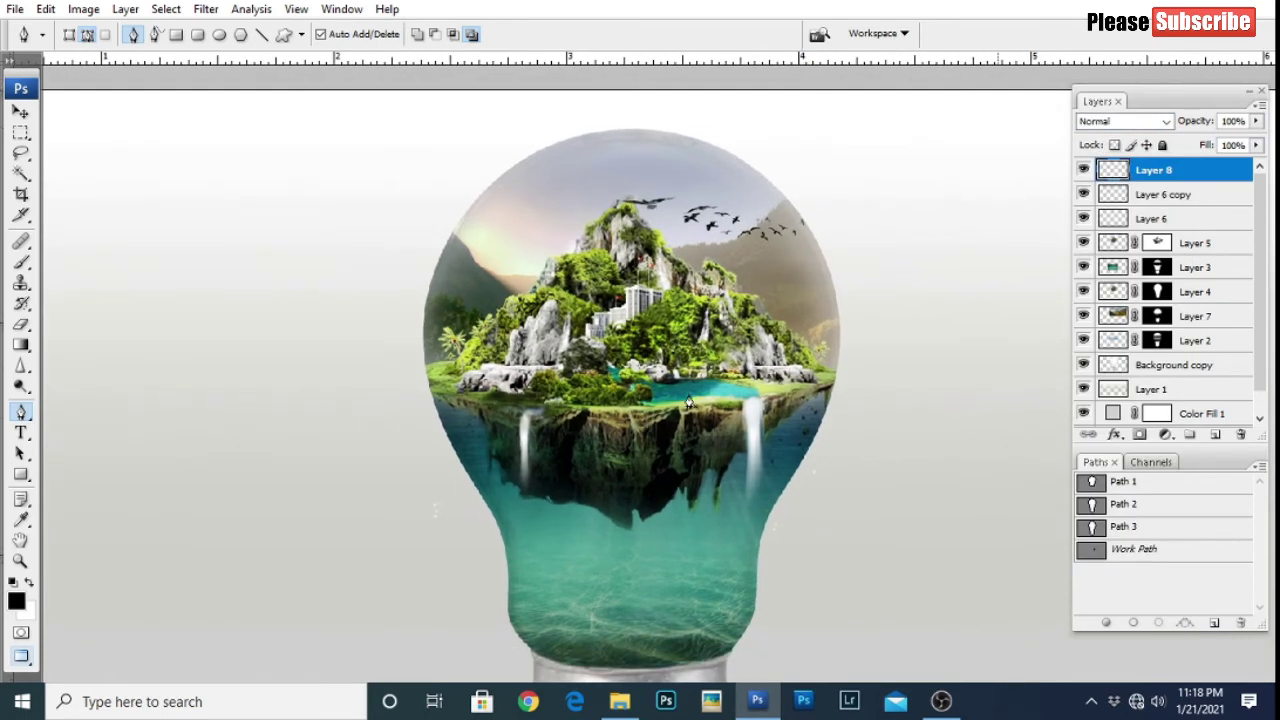
scroll(689, 402, "up", 2)
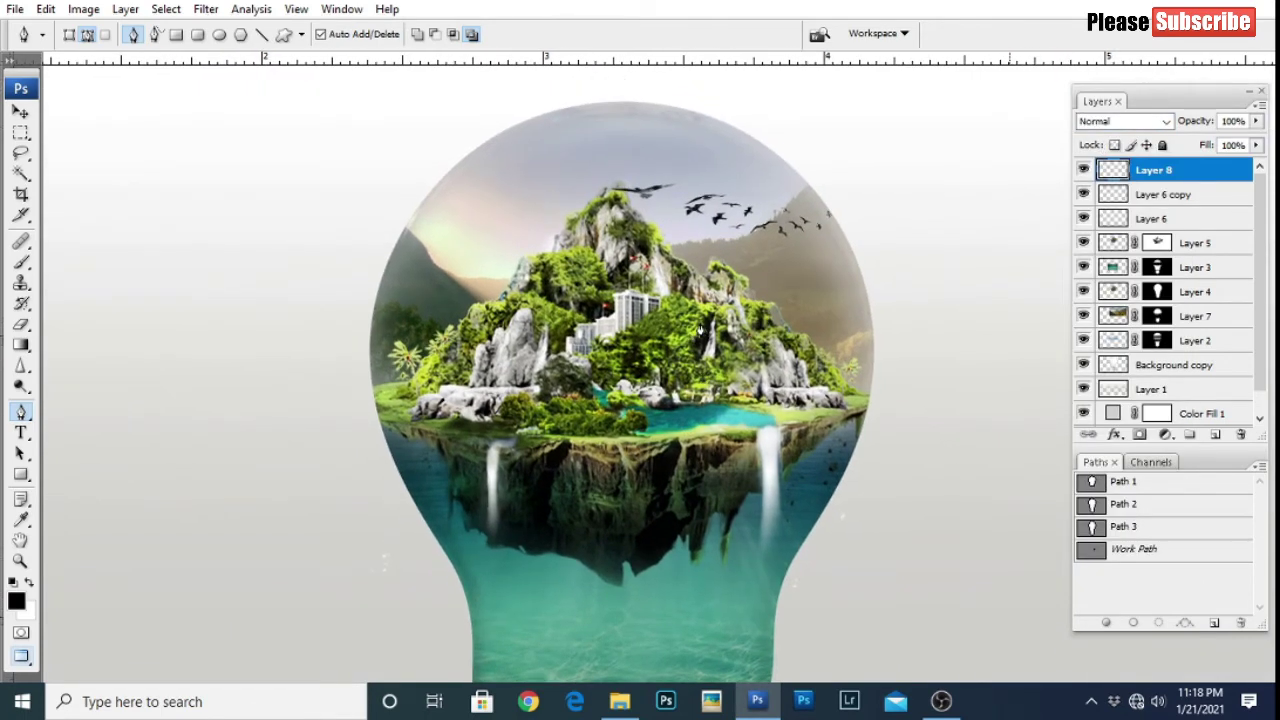
key("ctrl+0")
scroll(676, 307, "up", 3)
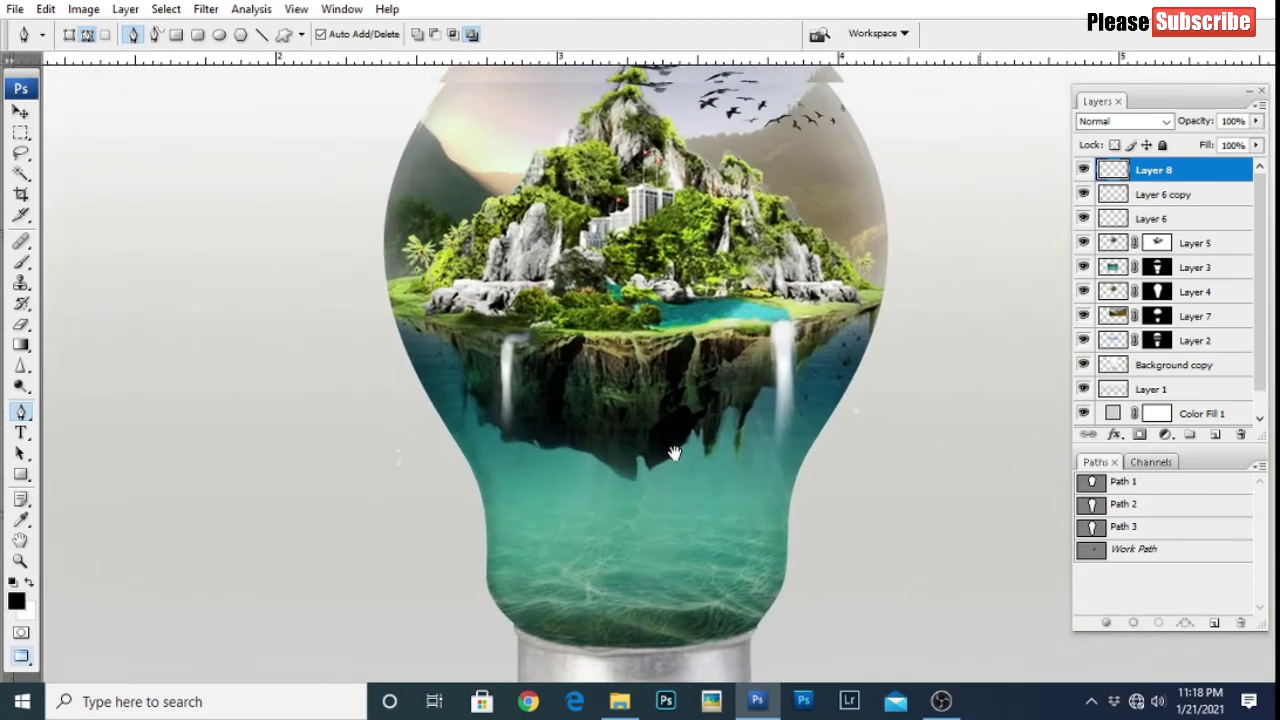
scroll(630, 340, "down", 2)
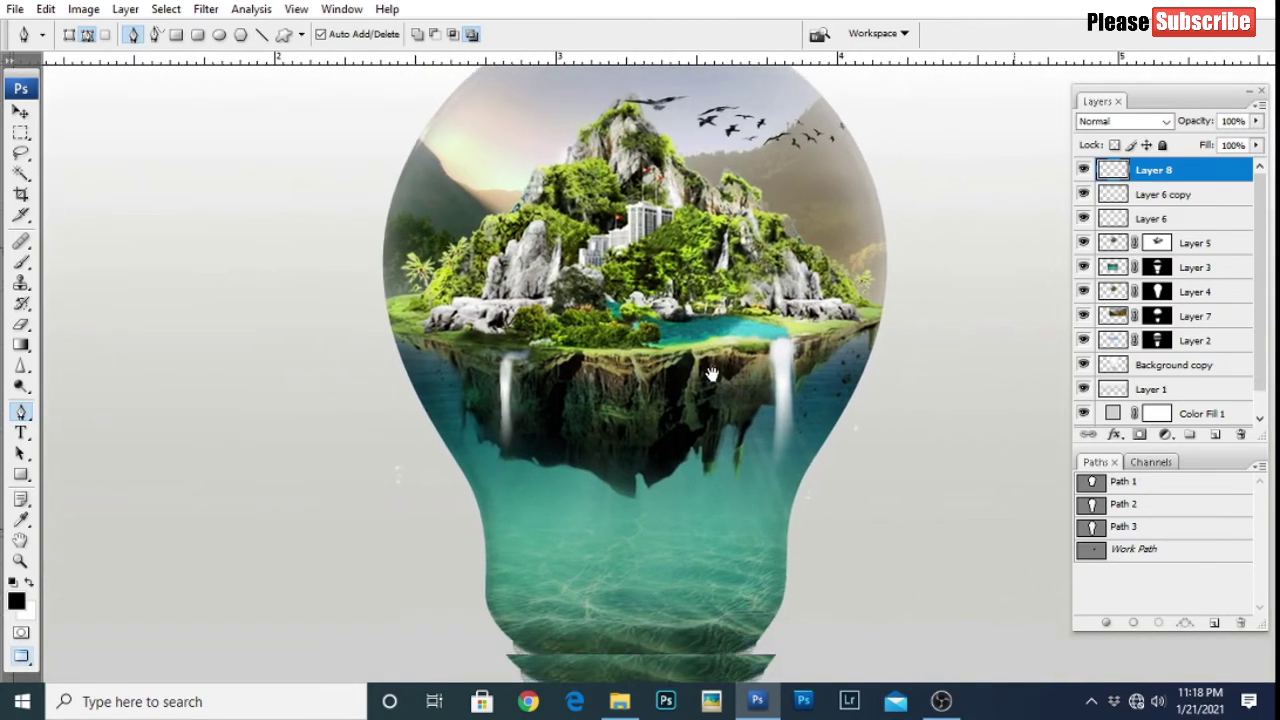
key("alt+Tab")
left_click_drag(707, 266, 705, 458)
key("alt+Tab")
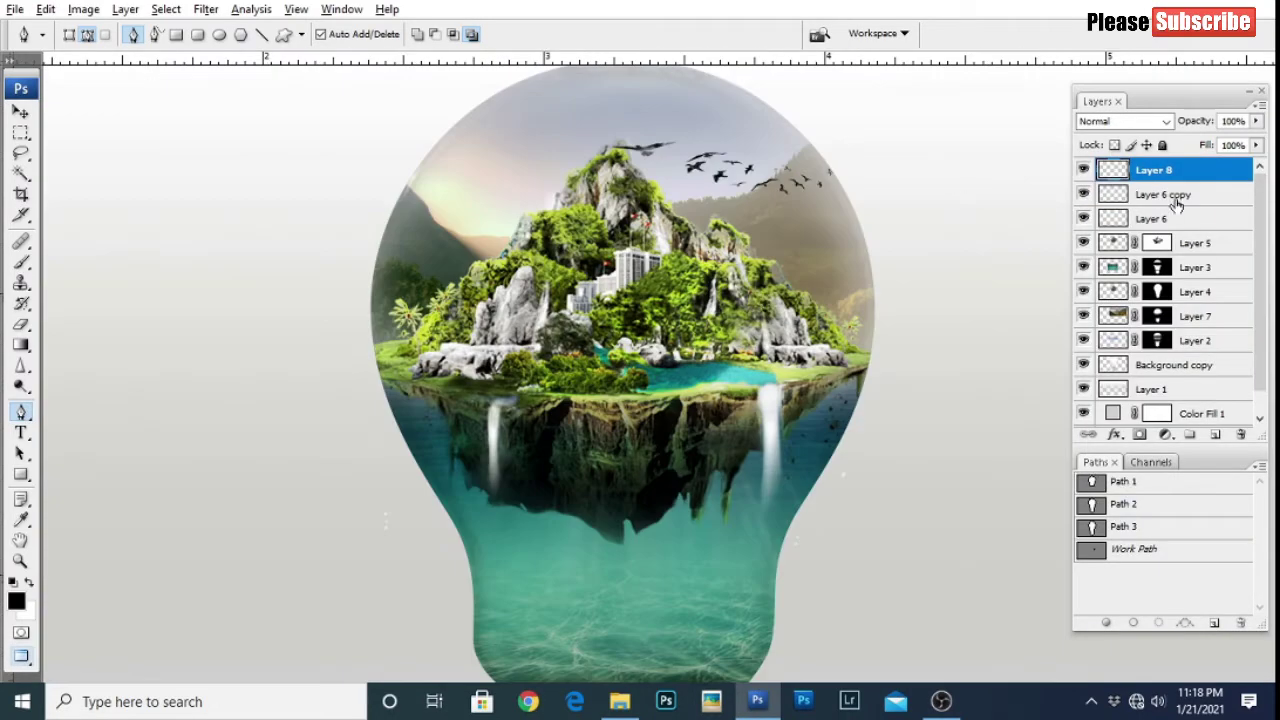
Step: Scale the Layer 8 birds down to 92% just right of the island peak
key("ctrl+t")
left_click_drag(832, 200, 797, 195)
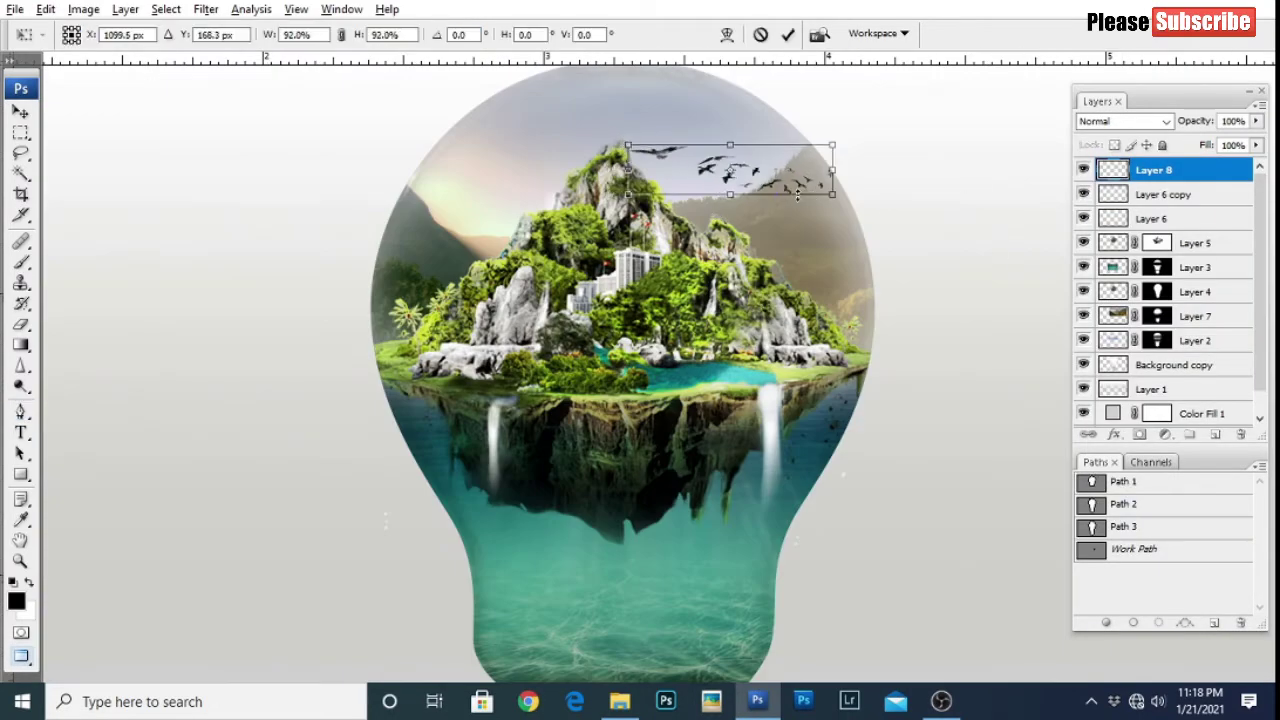
key("Return")
Step: Paste the black birds onto a new Layer 9 and start shrinking them to about half size
key("p")
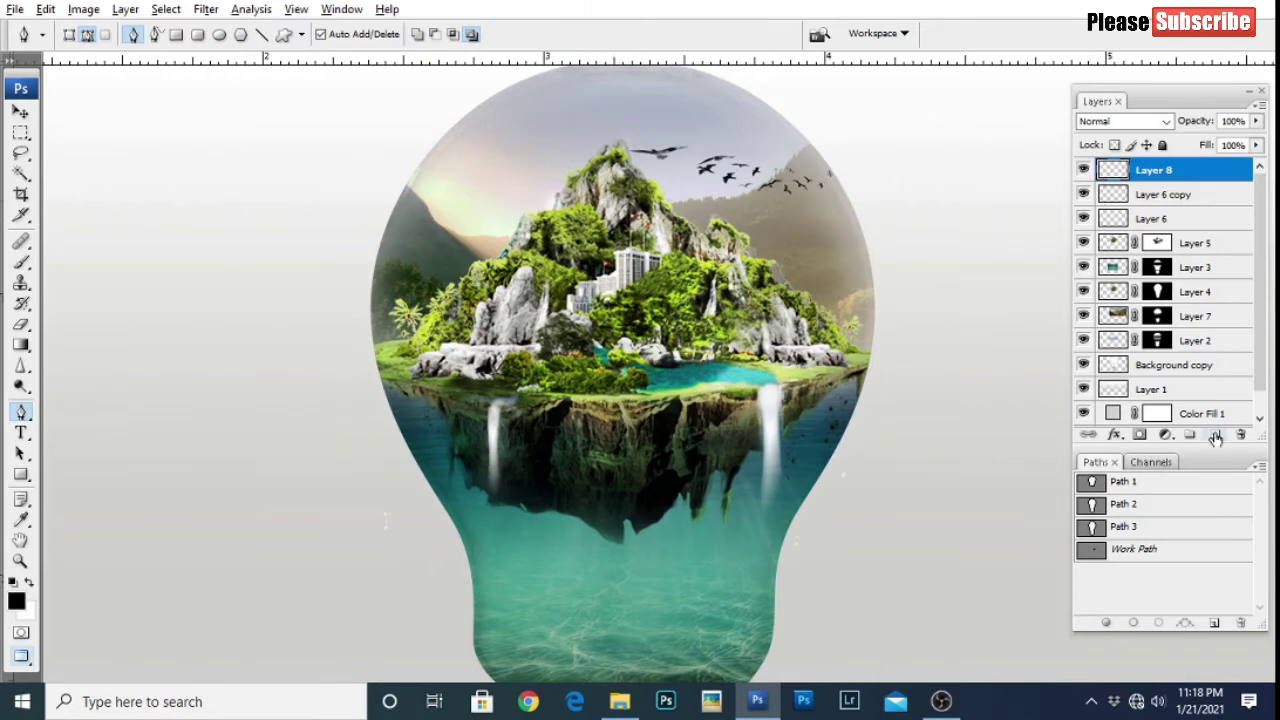
left_click(1215, 435)
key("ctrl+v")
key("ctrl+t")
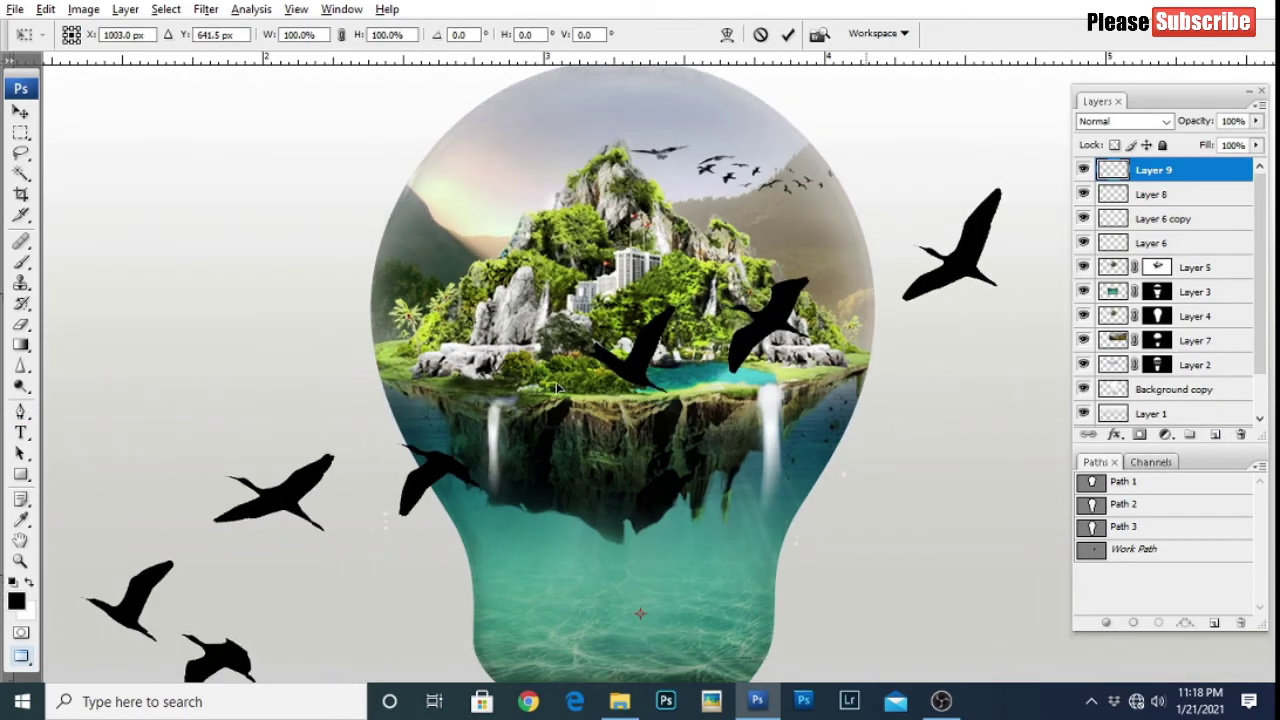
key("ctrl+minus")
key("ctrl+minus")
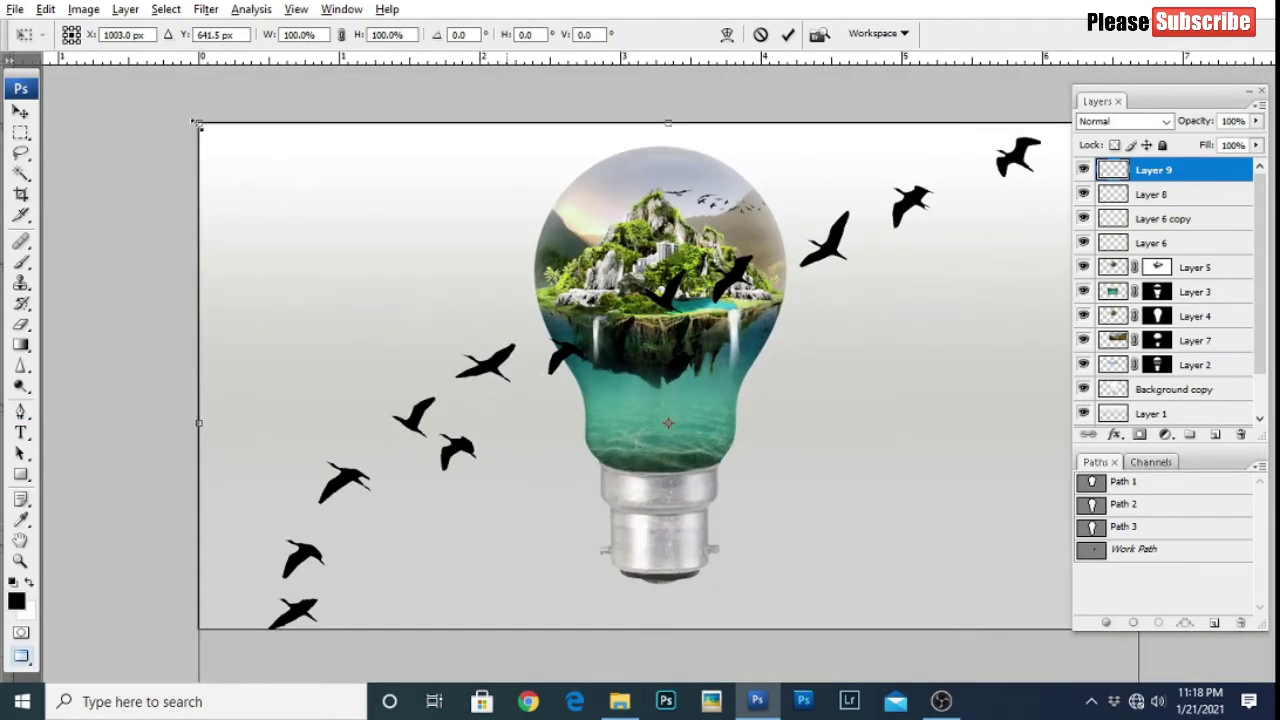
left_click_drag(198, 121, 472, 84)
Step: Shrink the Layer 9 birds to about 11% with a slight tilt and apply
scroll(637, 343, "up", 5)
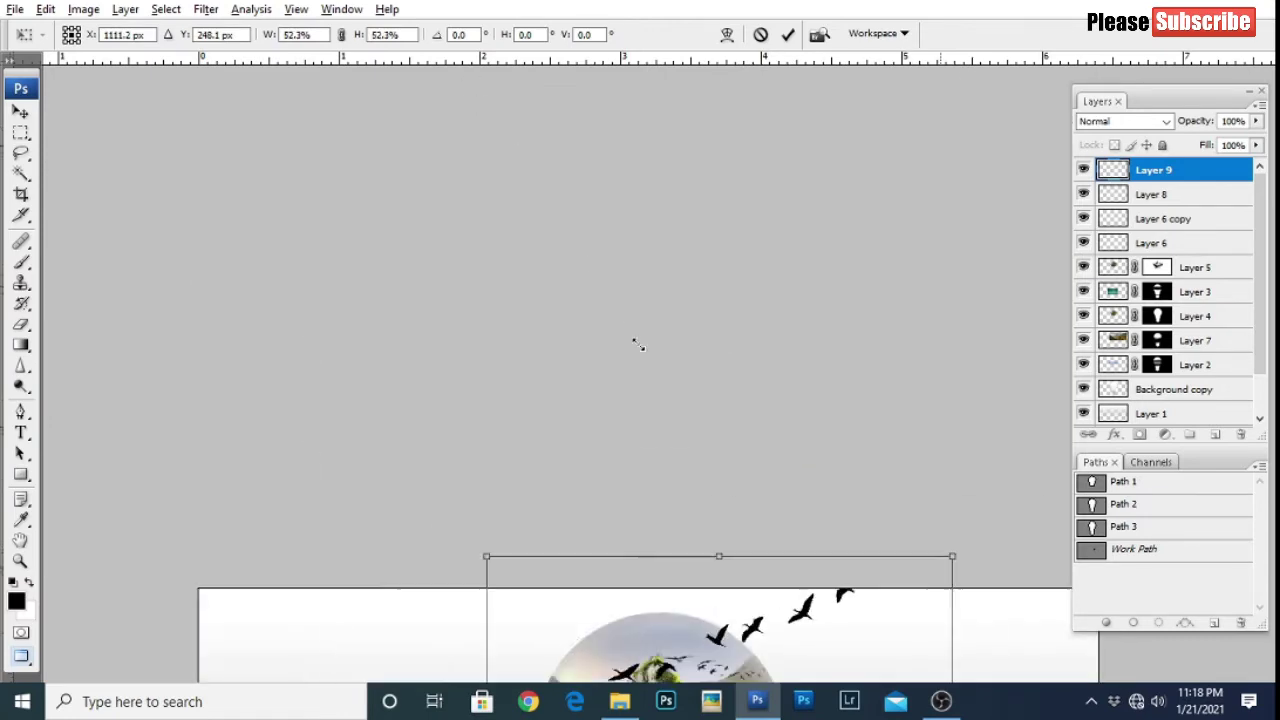
scroll(637, 343, "down", 4)
left_click_drag(871, 246, 718, 285)
left_click_drag(294, 246, 972, 500)
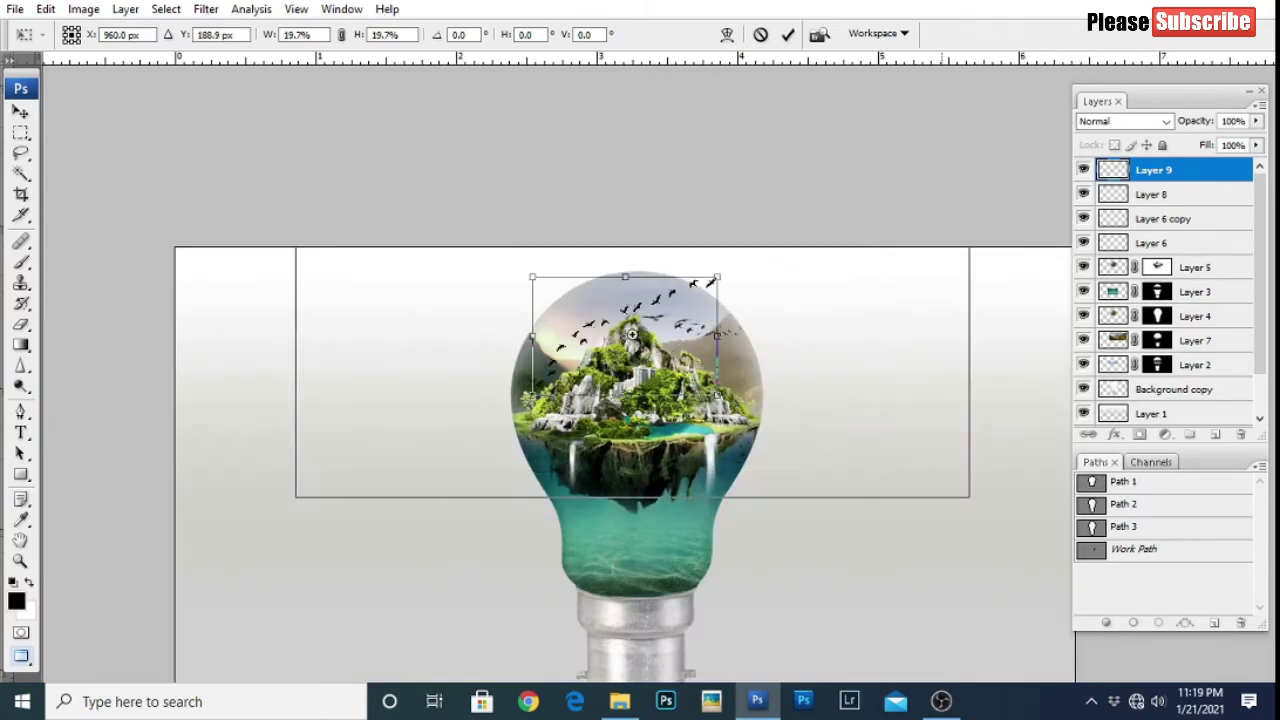
mouse_move(806, 214)
left_mouse_down()
mouse_move(728, 266)
mouse_move(668, 282)
mouse_move(680, 300)
left_mouse_up()
mouse_move(600, 360)
left_mouse_down()
mouse_move(632, 383)
mouse_move(548, 355)
mouse_move(557, 343)
left_mouse_up()
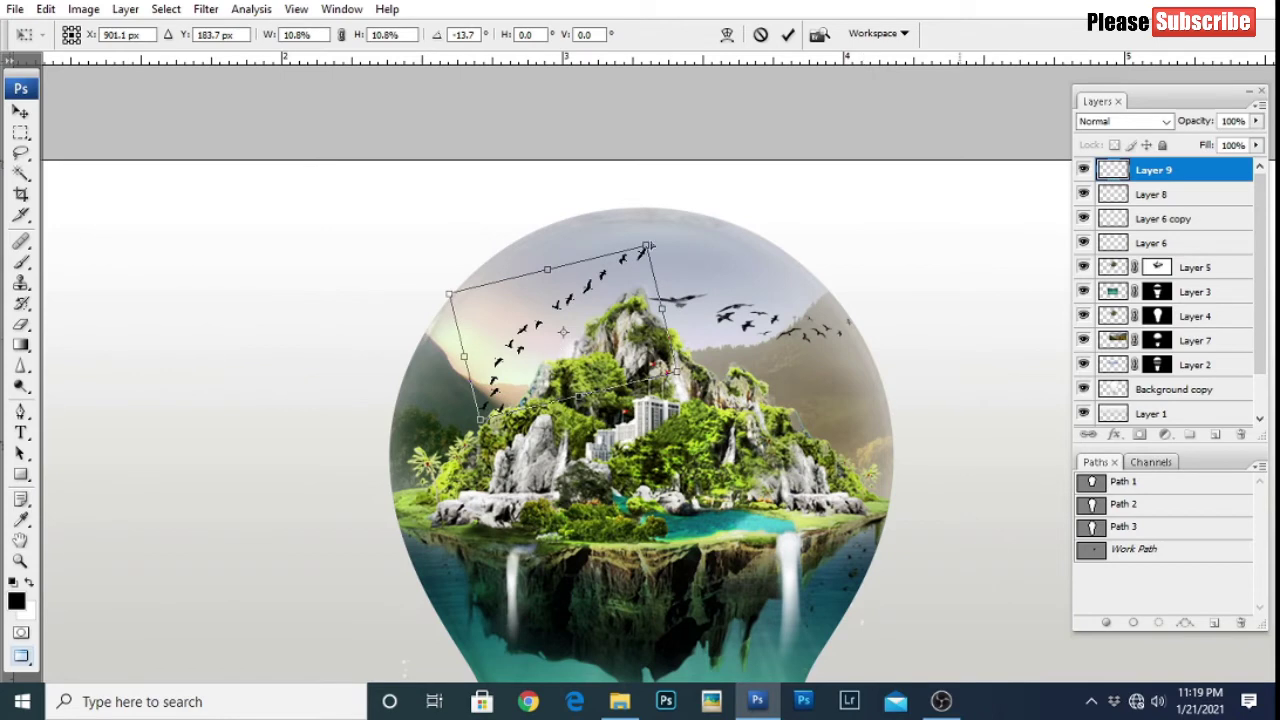
key("Return")
Step: Taper the Layer 9 flock with Perspective and rotate it to arc over the mountain
key("ctrl+t")
right_click(575, 277)
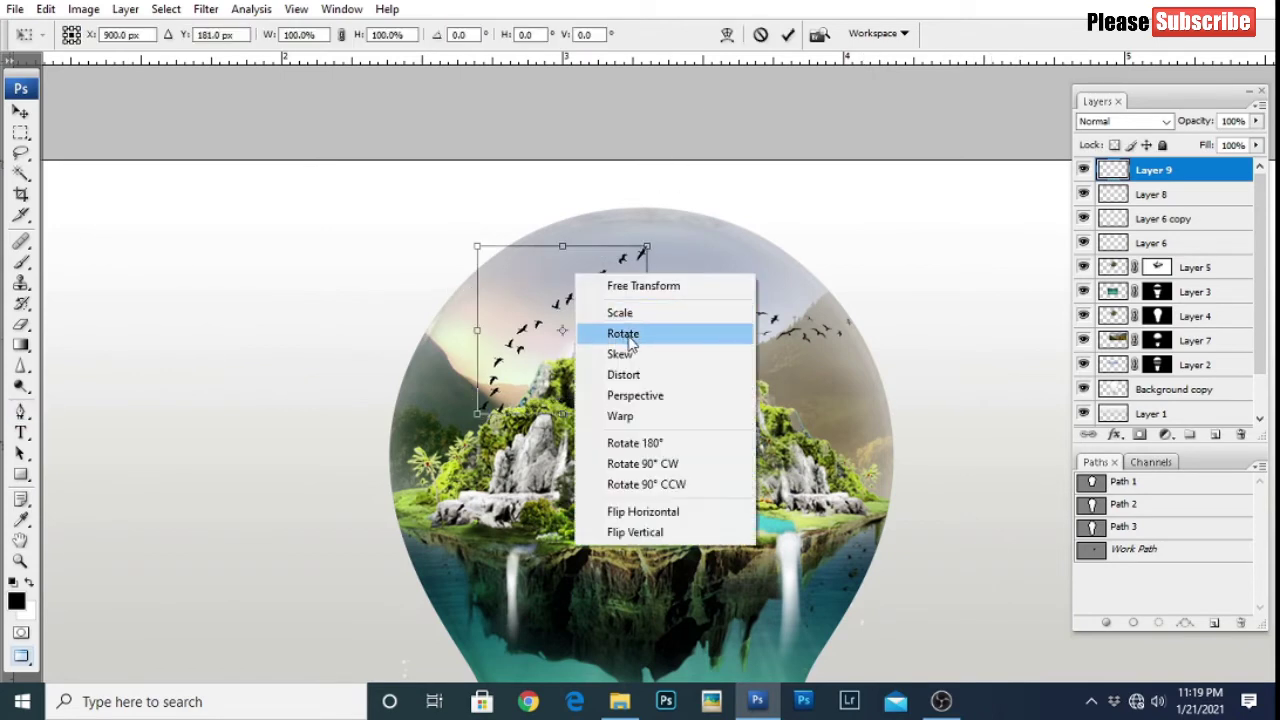
left_click(600, 330)
left_click_drag(479, 248, 525, 252)
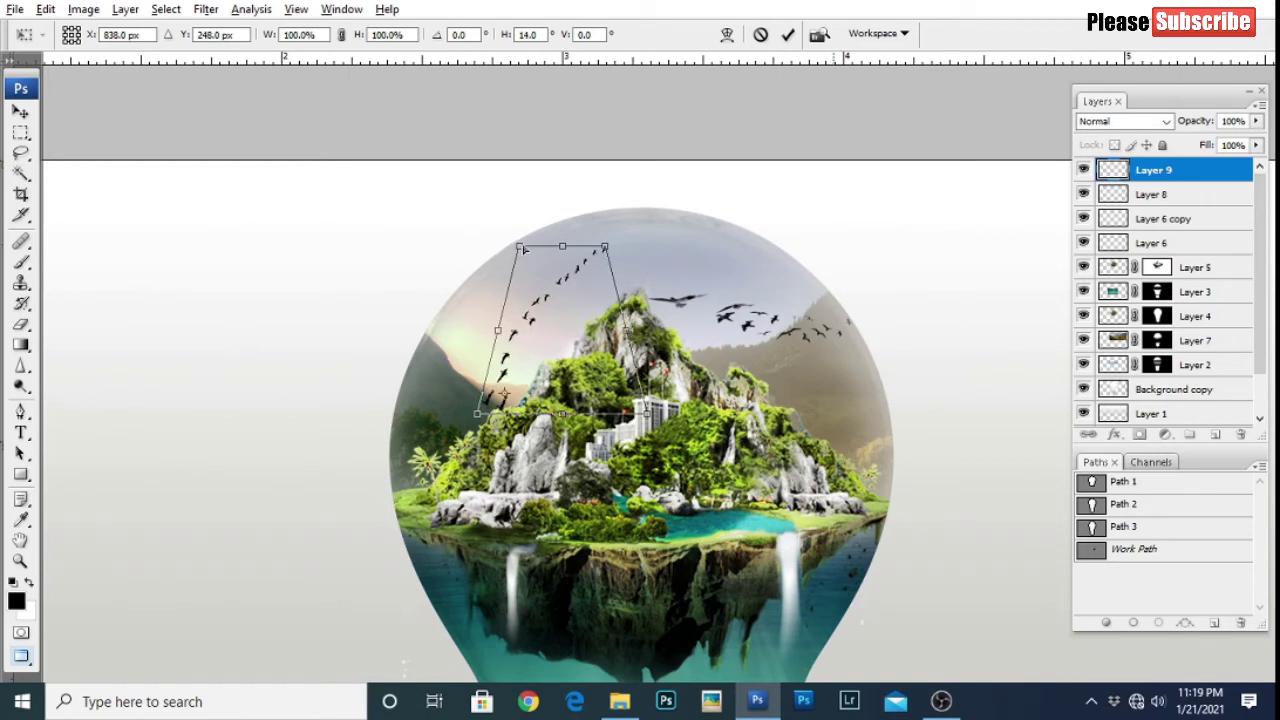
left_click(727, 34)
left_click(727, 34)
right_click(578, 256)
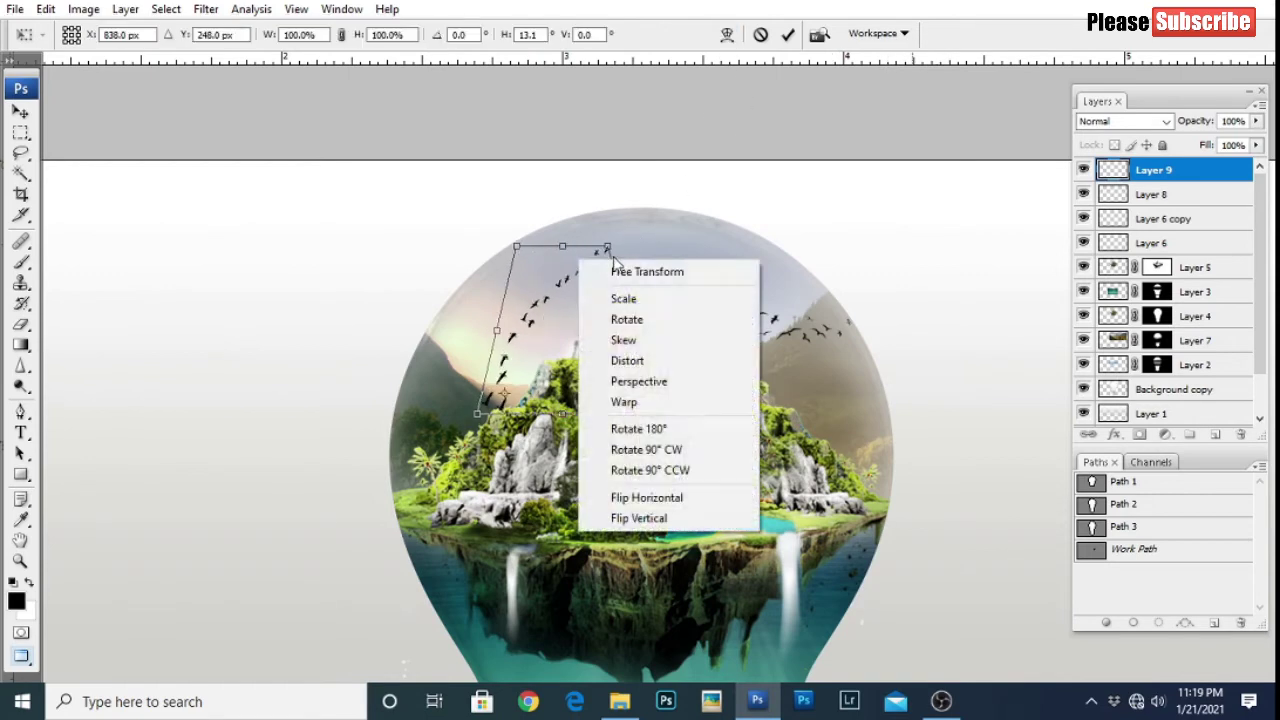
left_click(640, 340)
left_click_drag(625, 345, 645, 320)
key("p")
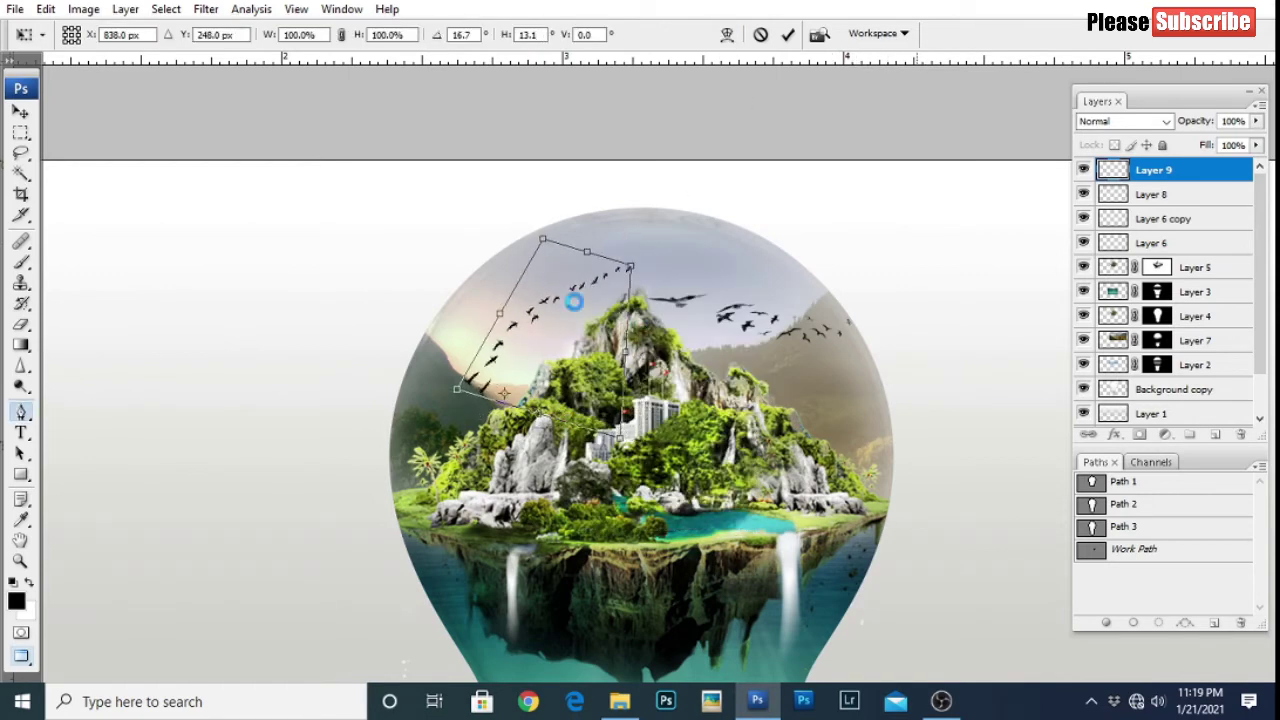
Step: Select Layer 8 and set up the Eraser at a smaller size of 20
left_click(1209, 192)
key("e")
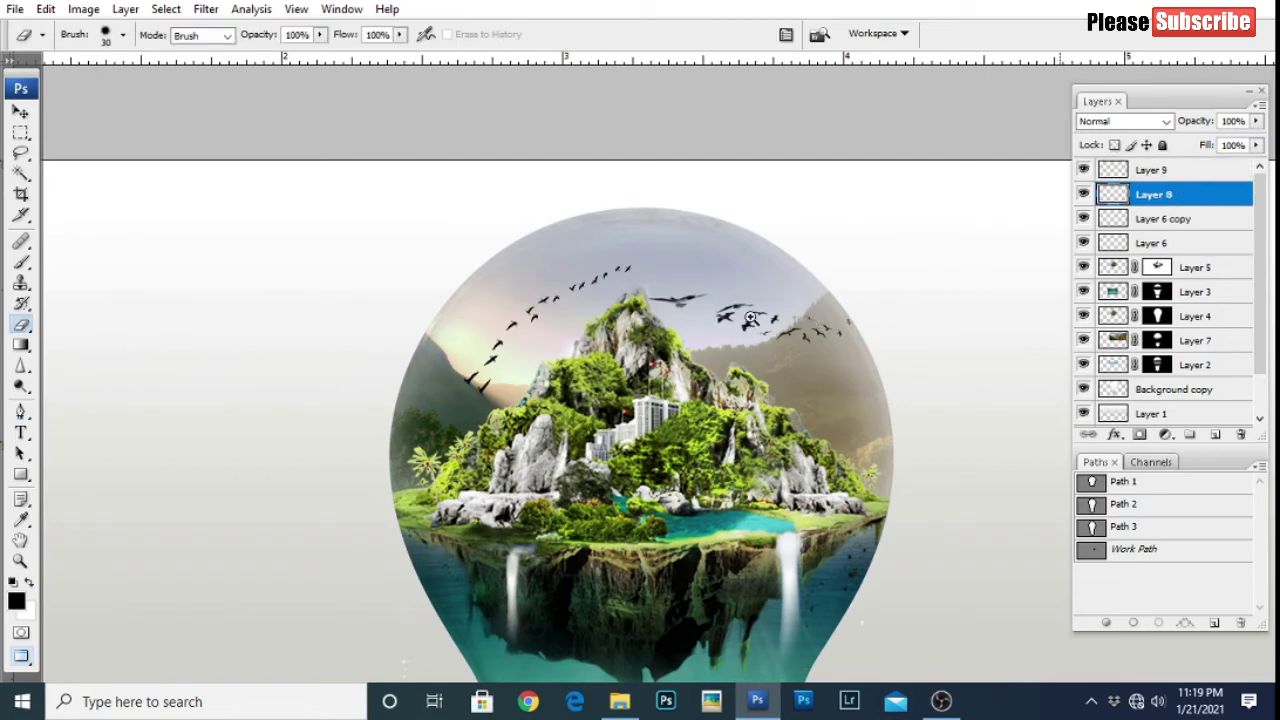
scroll(760, 340, "up", 3)
key("bracketleft")
scroll(745, 338, "down", 1)
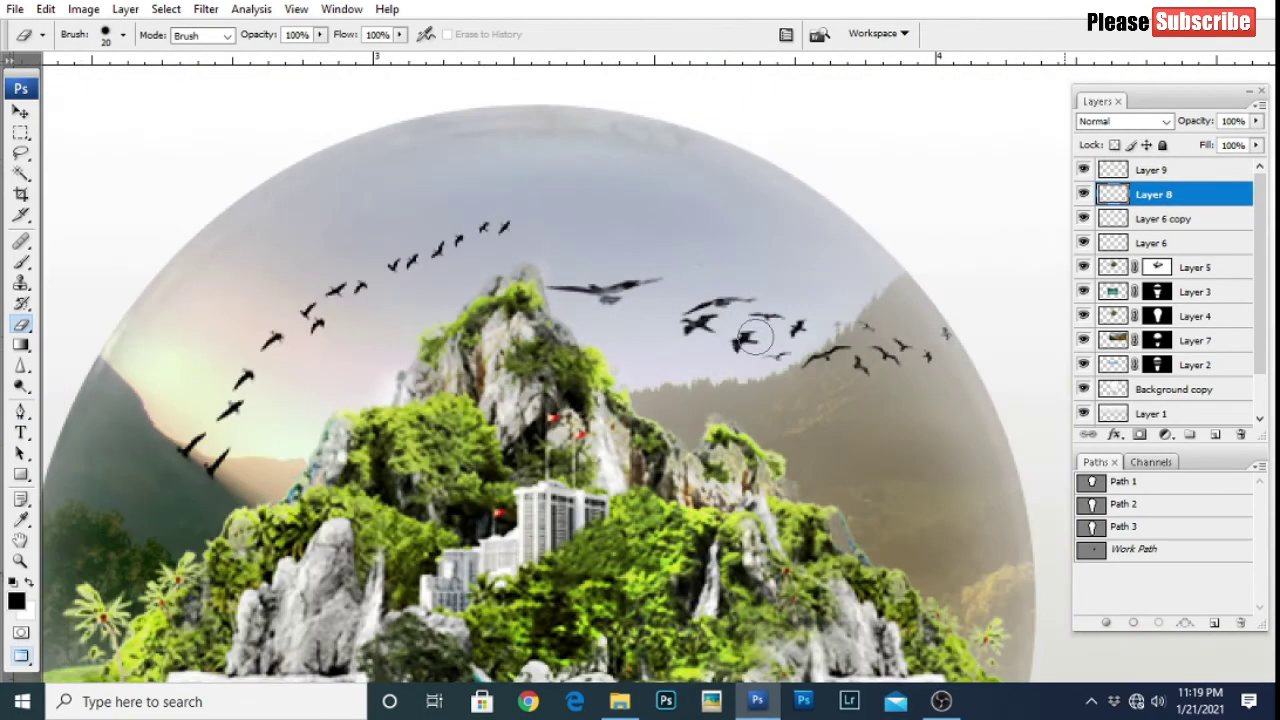
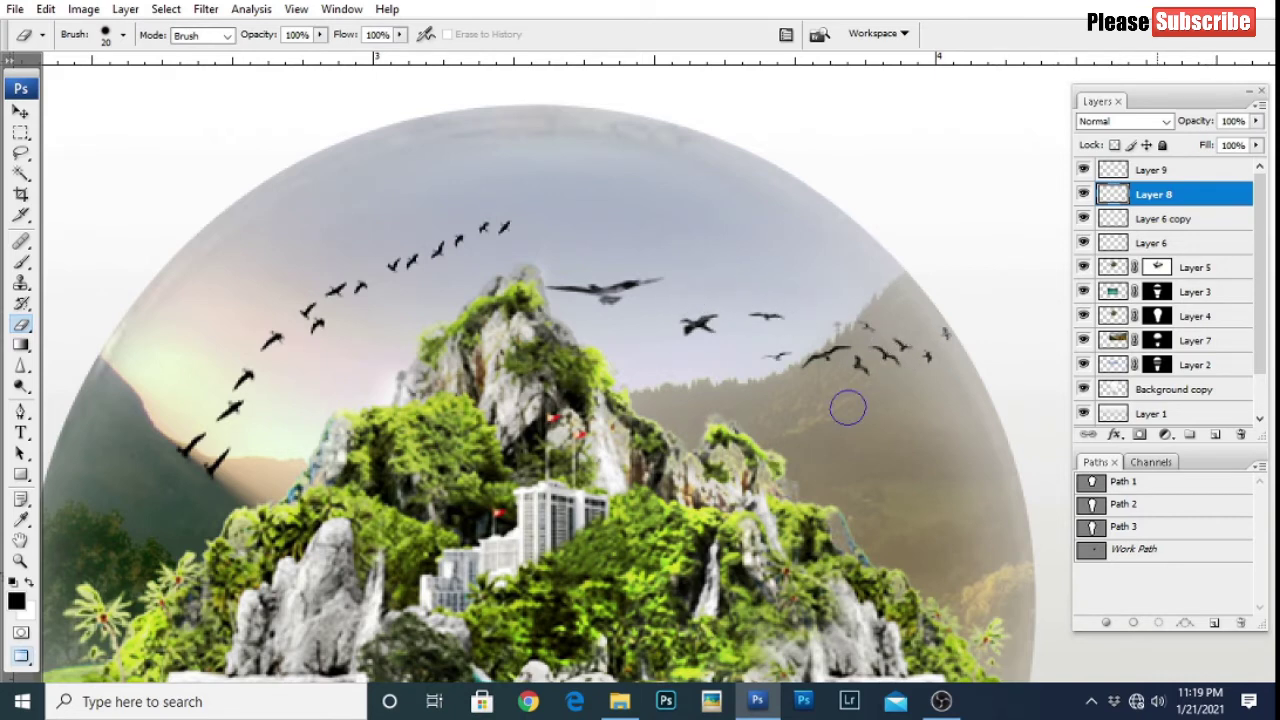
Step: Make Layer 9 the active layer and dismiss the Levels dialog without applying it
scroll(873, 386, "down", 2)
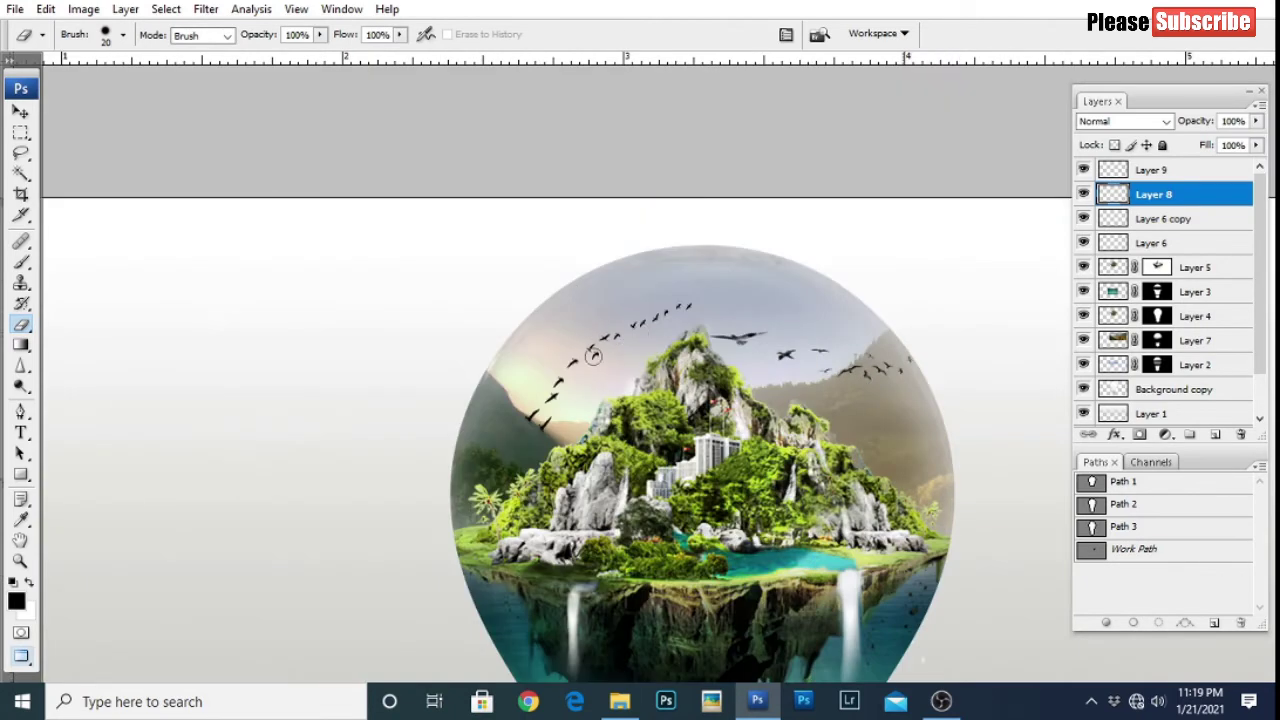
left_click(1170, 174)
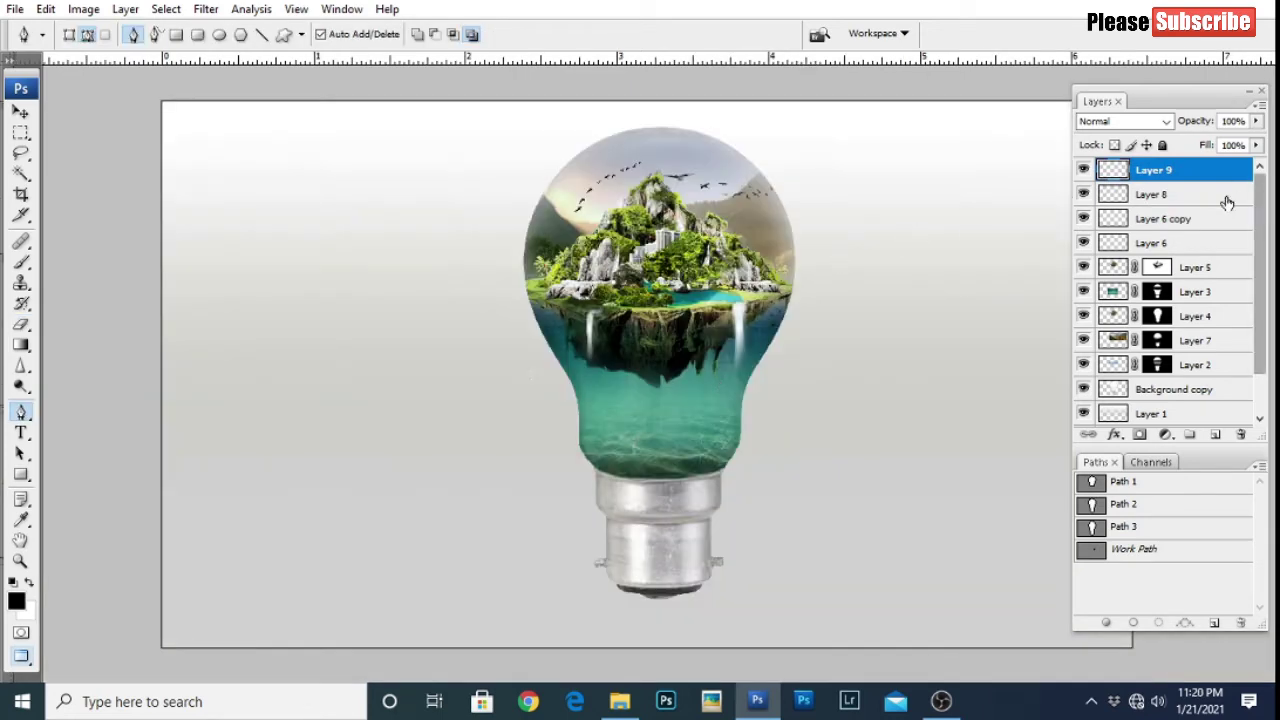
key("ctrl+l")
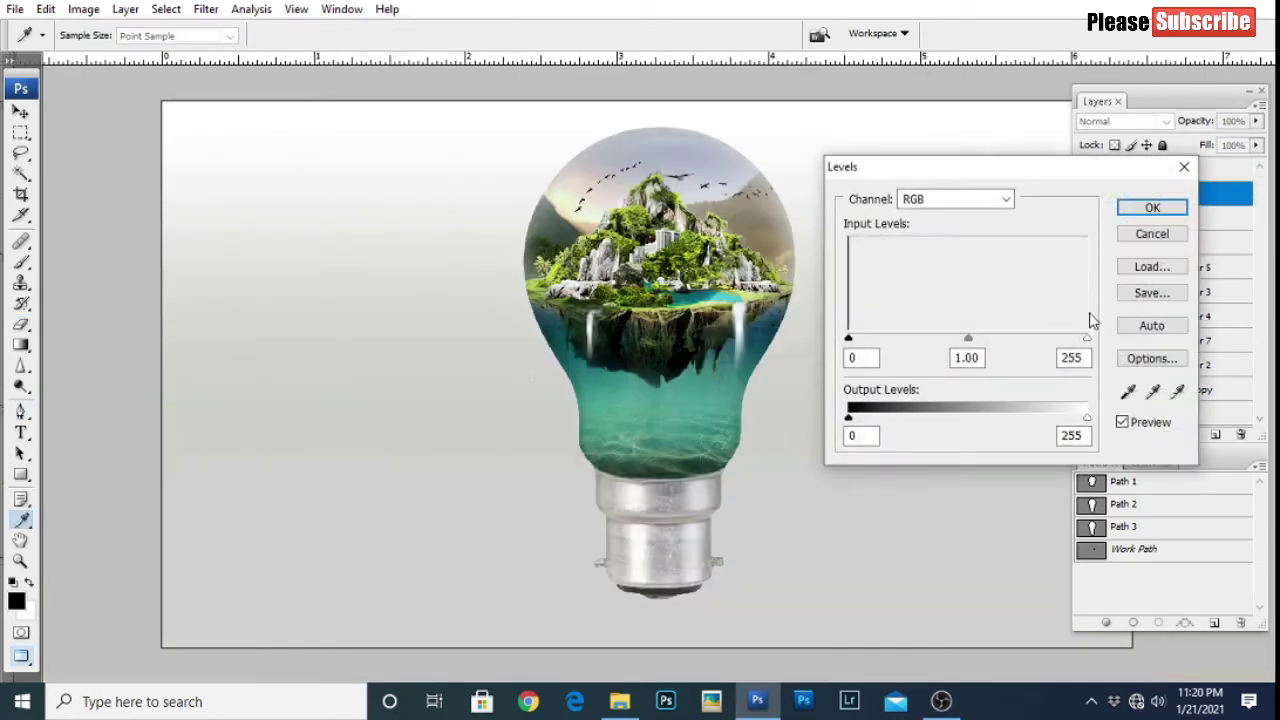
left_click(1152, 233)
left_click(1160, 170)
key("ctrl+l")
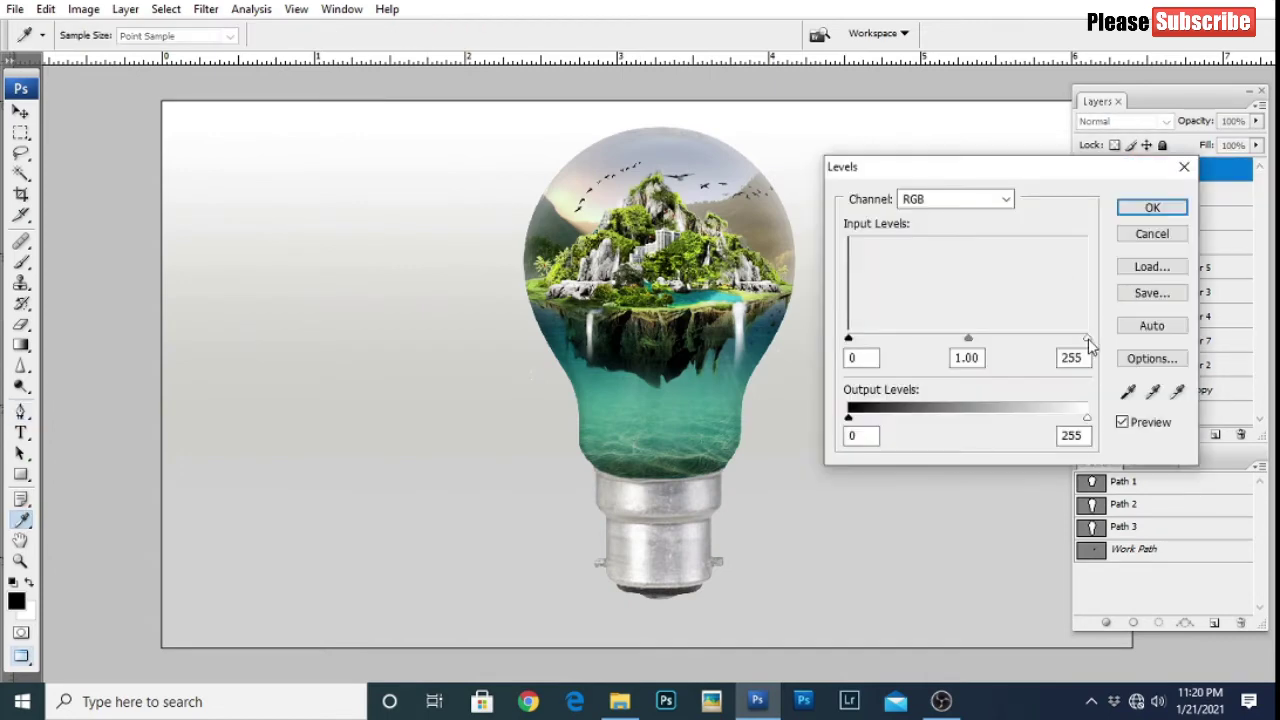
key("Return")
Step: Load the bulb outline Path 3 from the Paths panel as a selection
key("p")
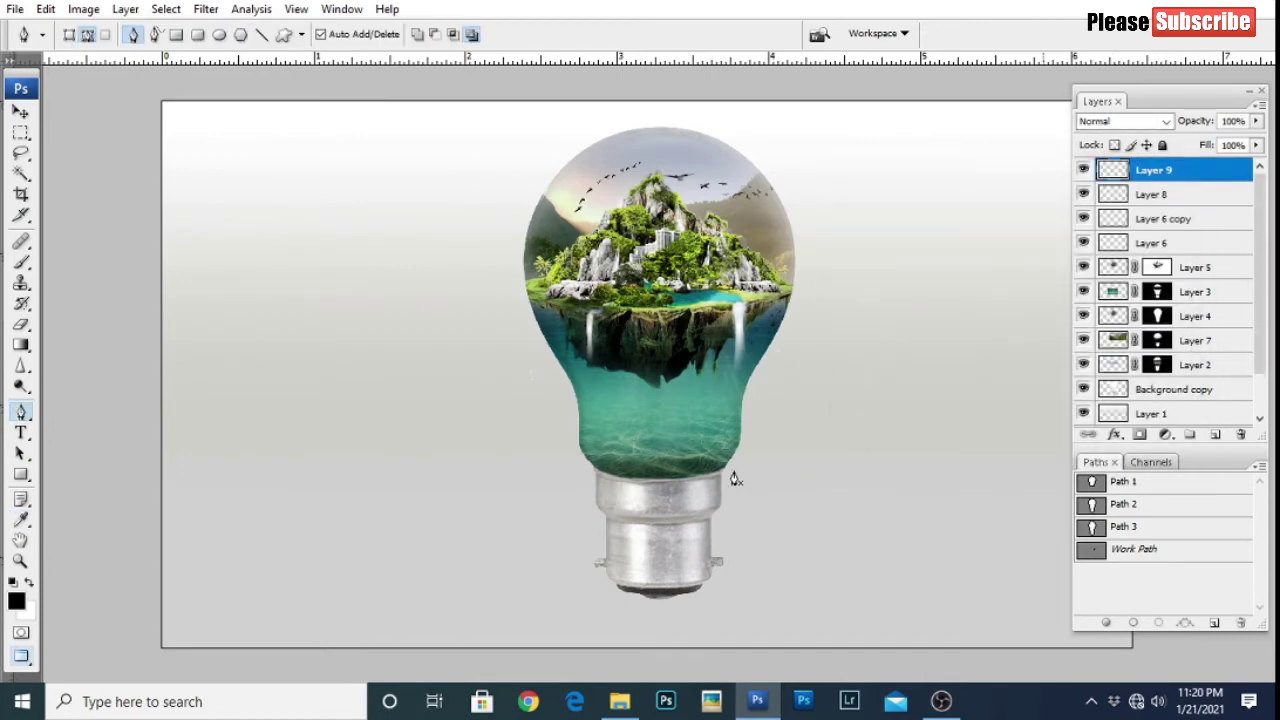
scroll(705, 400, "up", 1)
scroll(700, 390, "up", 1)
scroll(760, 350, "up", 2)
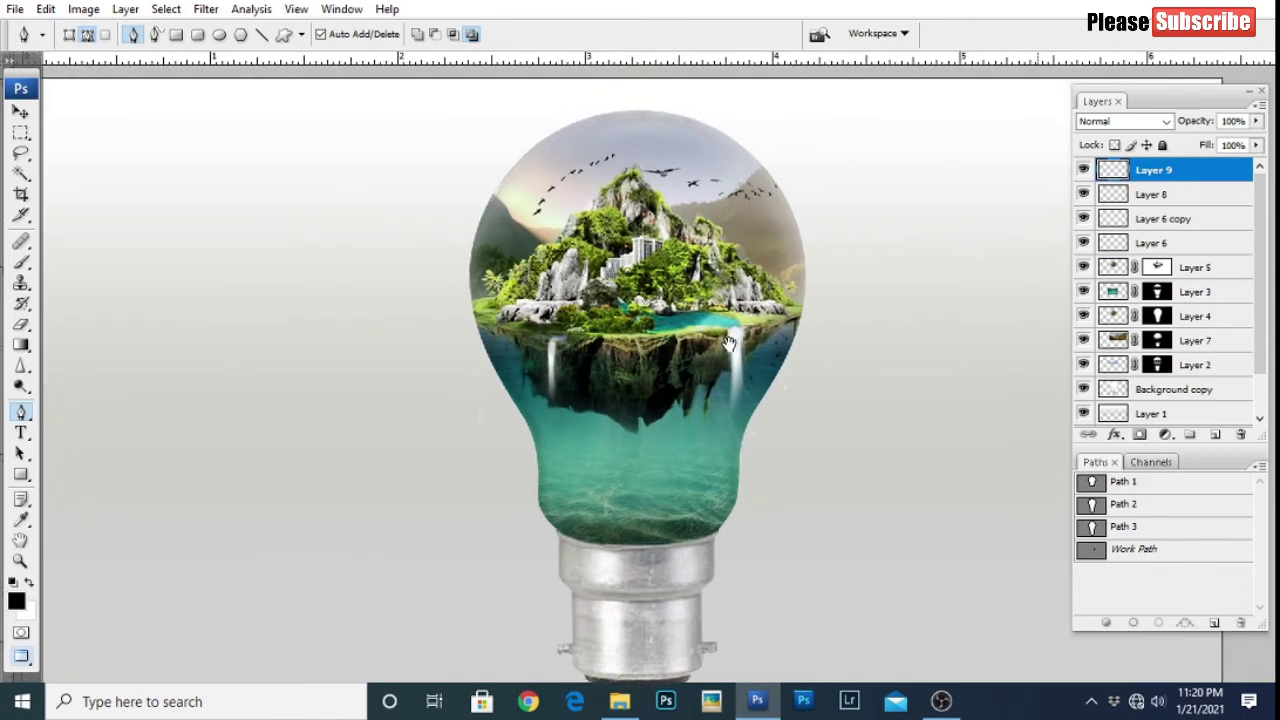
scroll(742, 334, "up", 1)
scroll(700, 330, "up", 1)
scroll(660, 340, "up", 1)
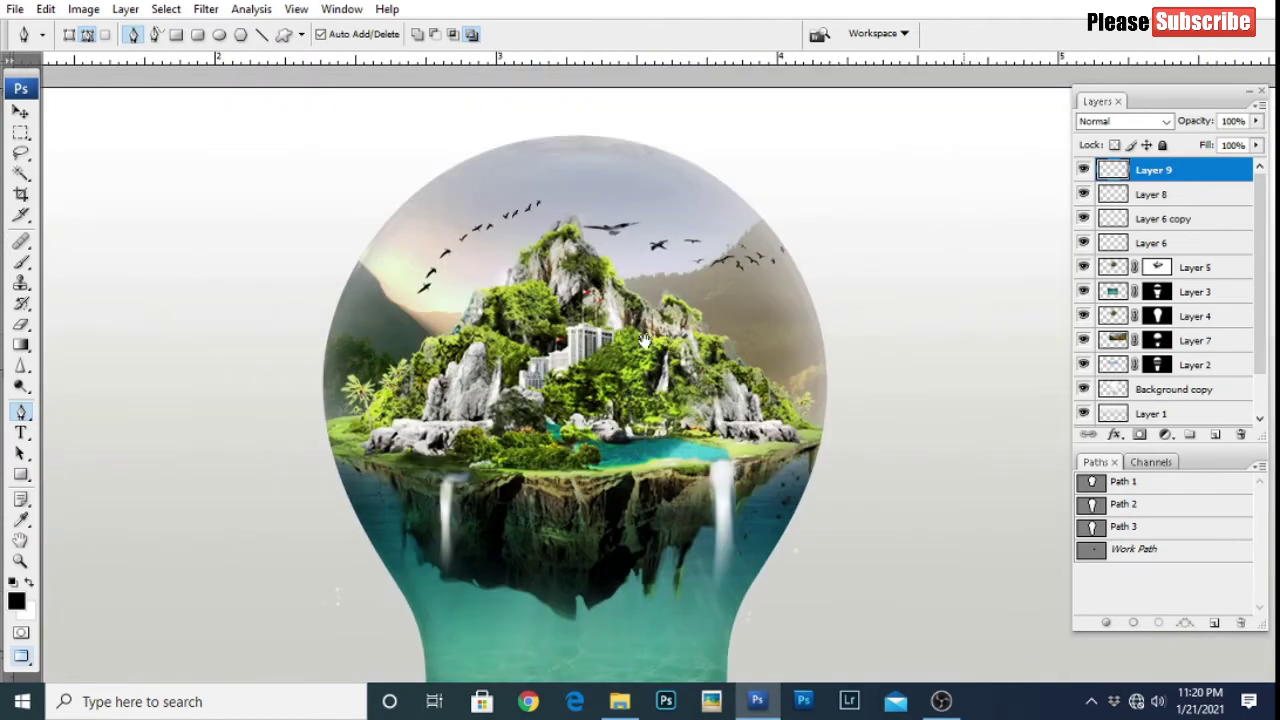
scroll(700, 338, "up", 1)
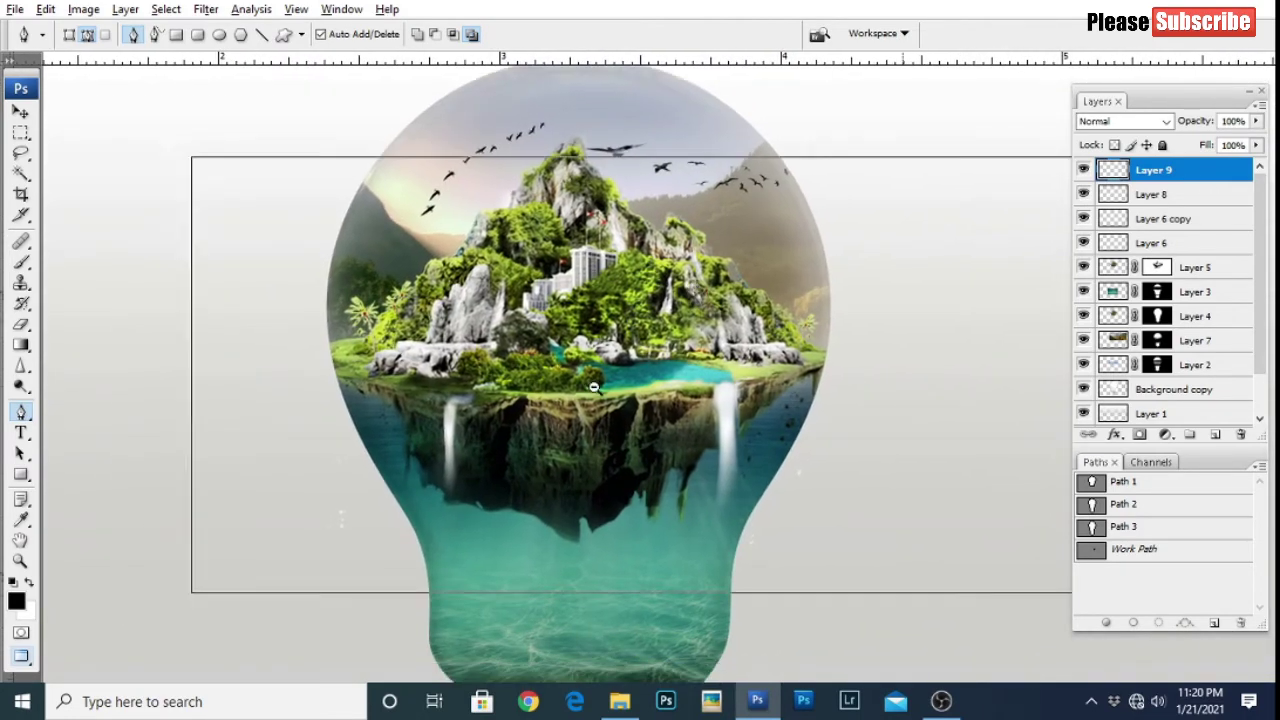
scroll(516, 383, "down", 1)
left_click(1120, 526)
key("ctrl+Return")
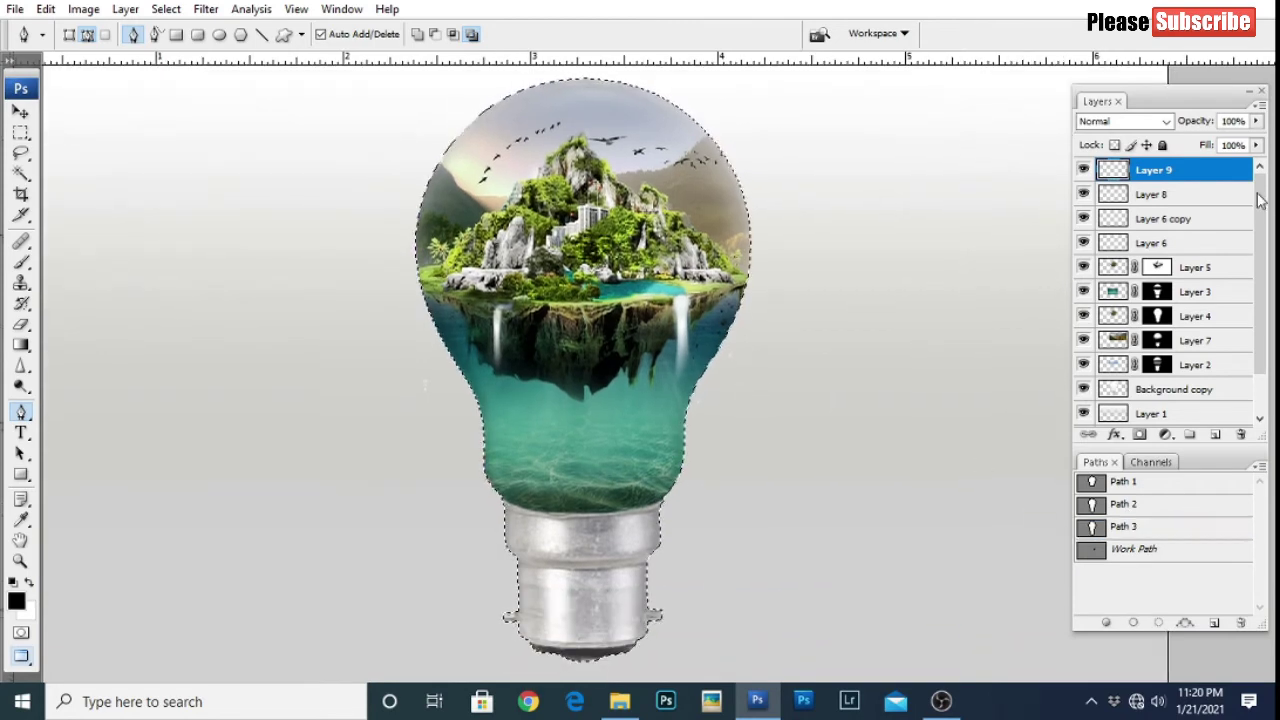
Step: Fill the bulb selection with light orange on a new empty layer
left_click(1215, 434)
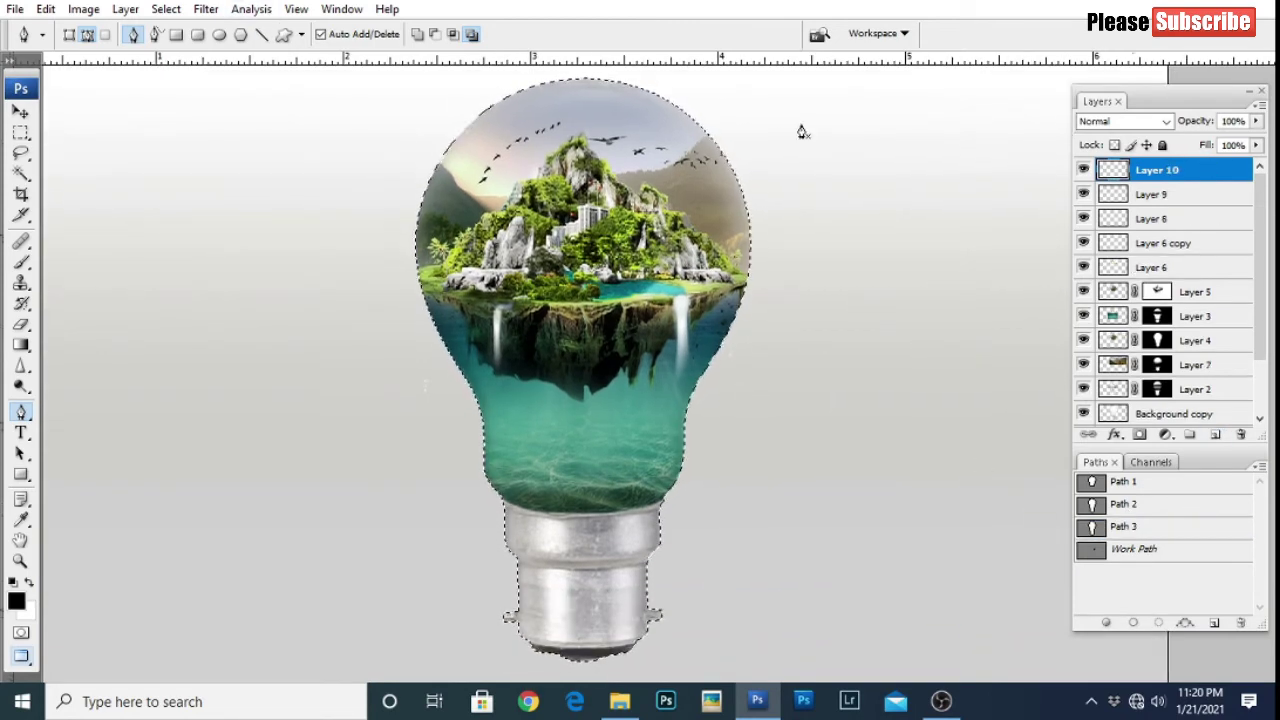
key("b")
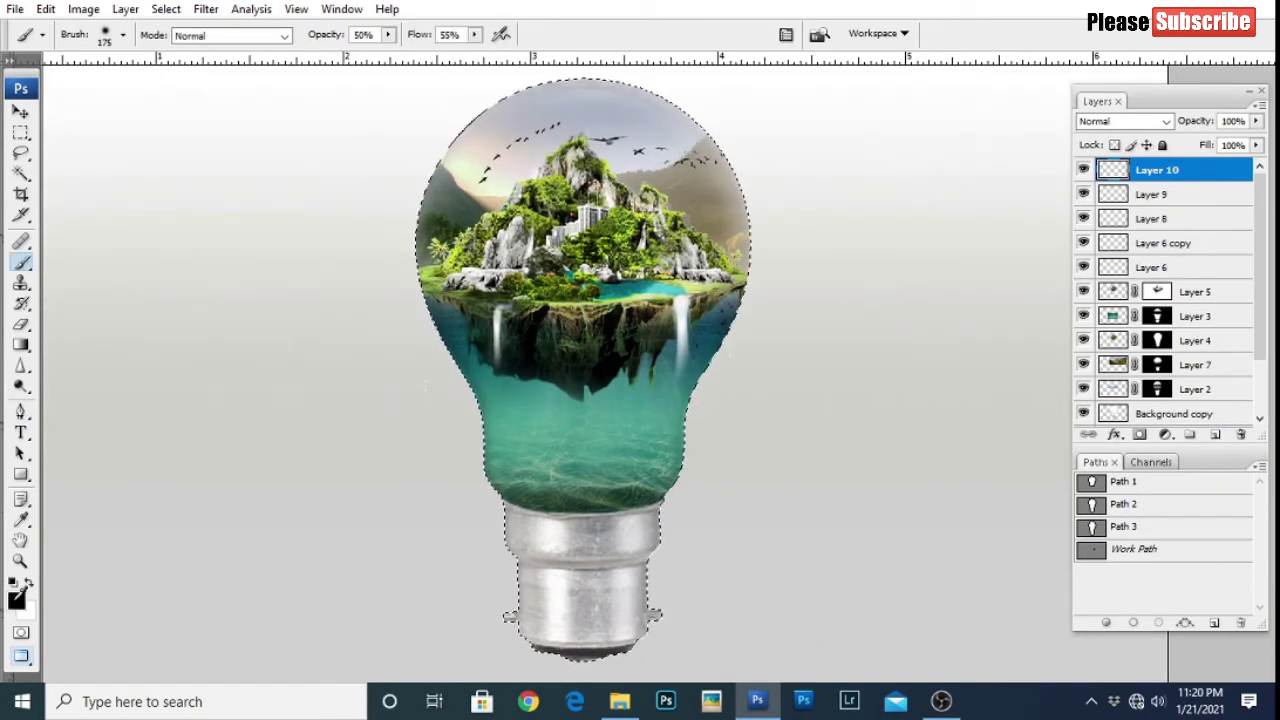
left_click(16, 600)
left_click(875, 306)
left_click(1040, 527)
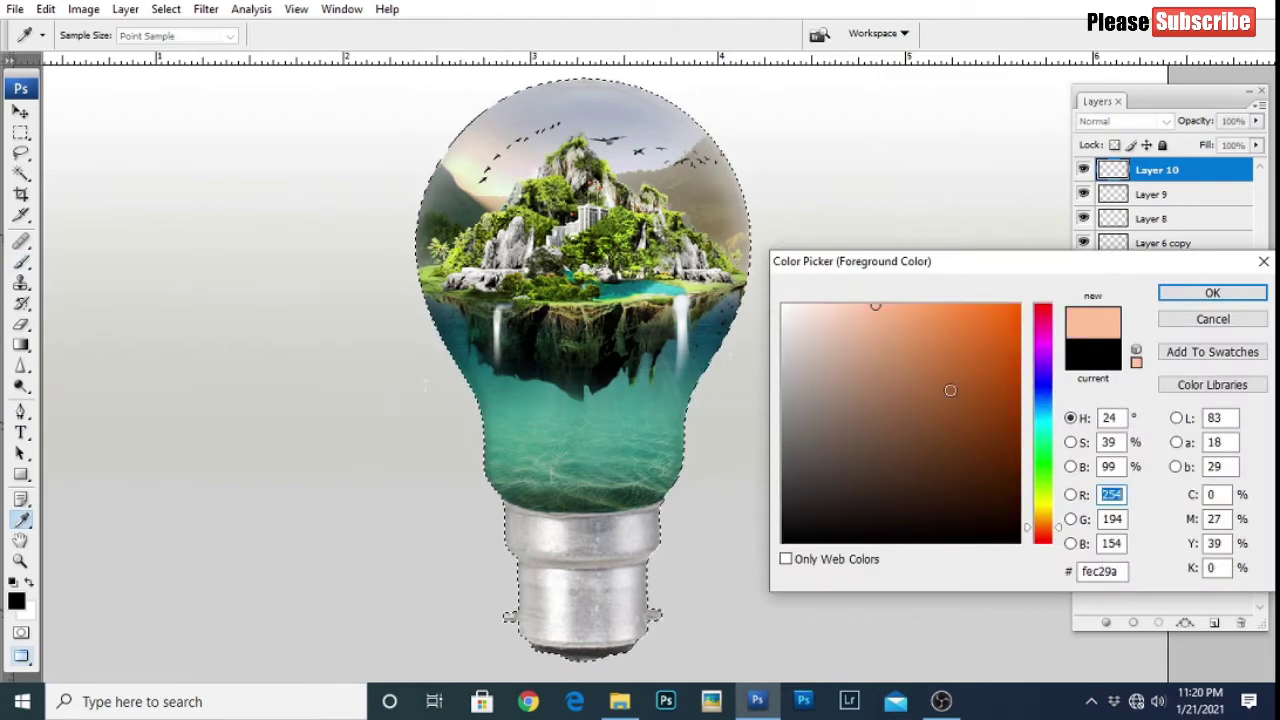
left_click(914, 326)
left_click(1212, 292)
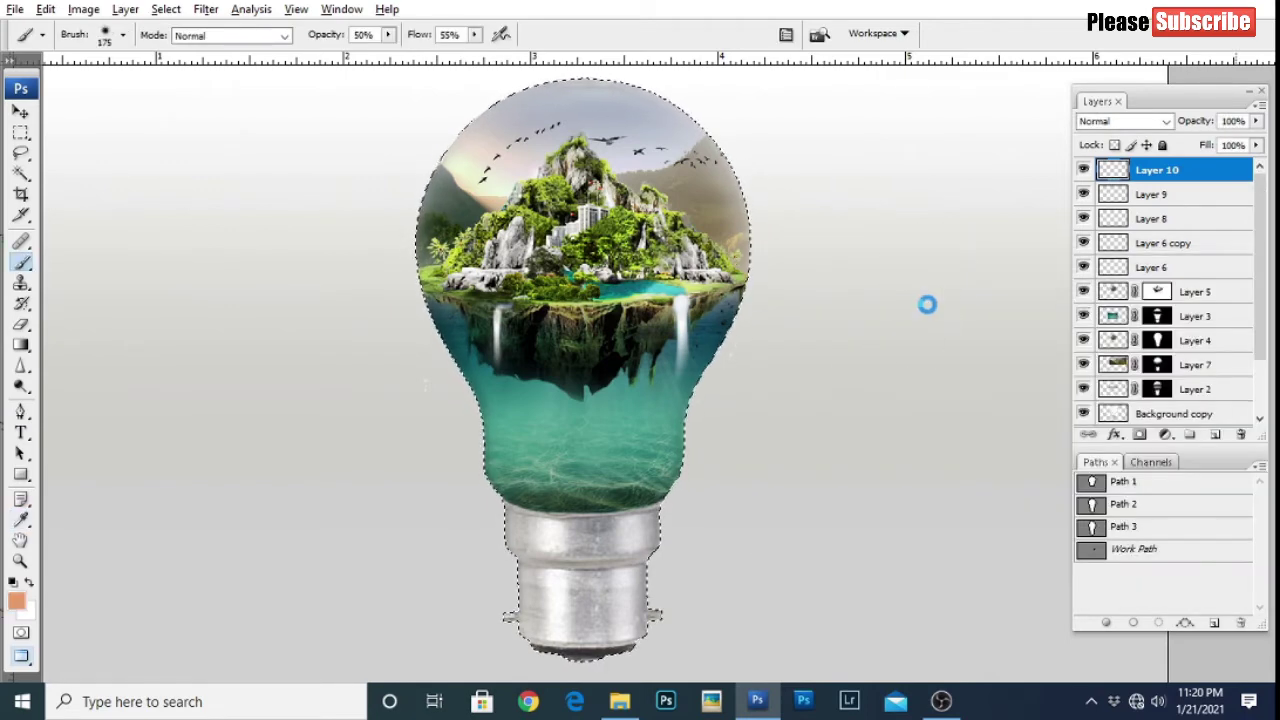
key("alt+BackSpace")
Step: Try Multiply and Overlay on Layer 10, then settle on Soft Light blending
left_click(1120, 121)
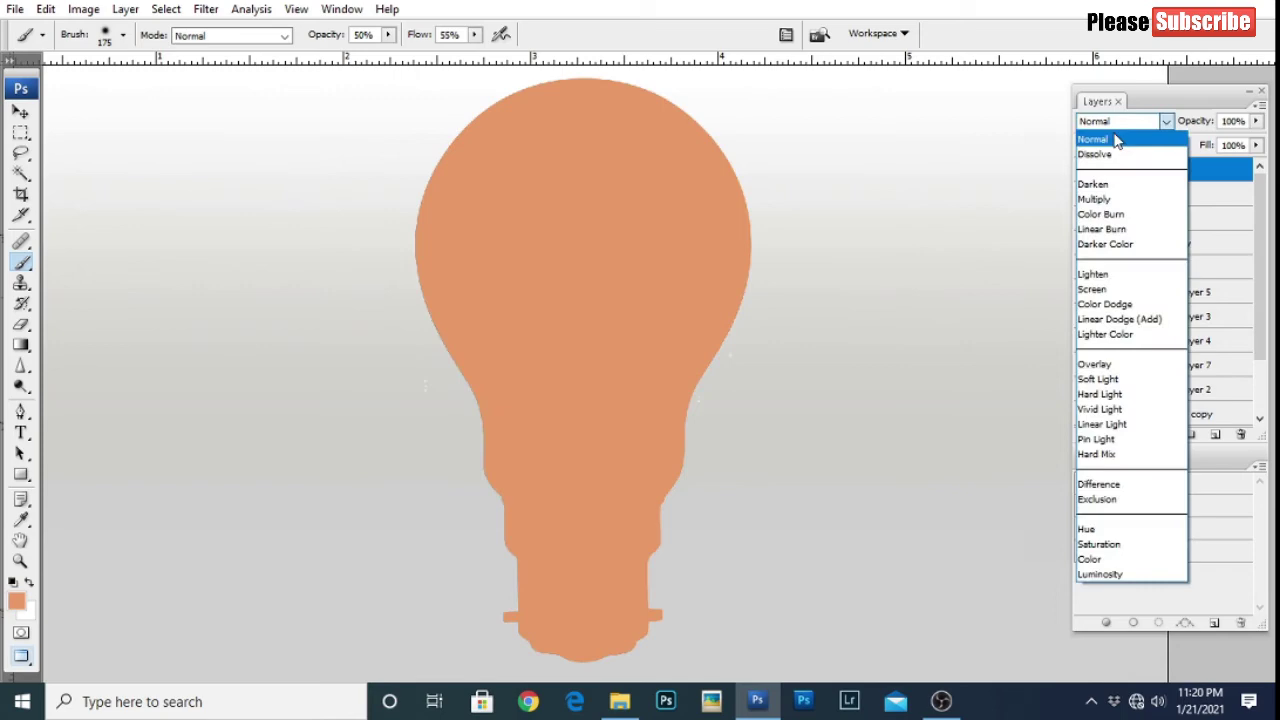
left_click(1113, 200)
key("Down")
key("Down")
key("Down")
key("Down")
key("Down")
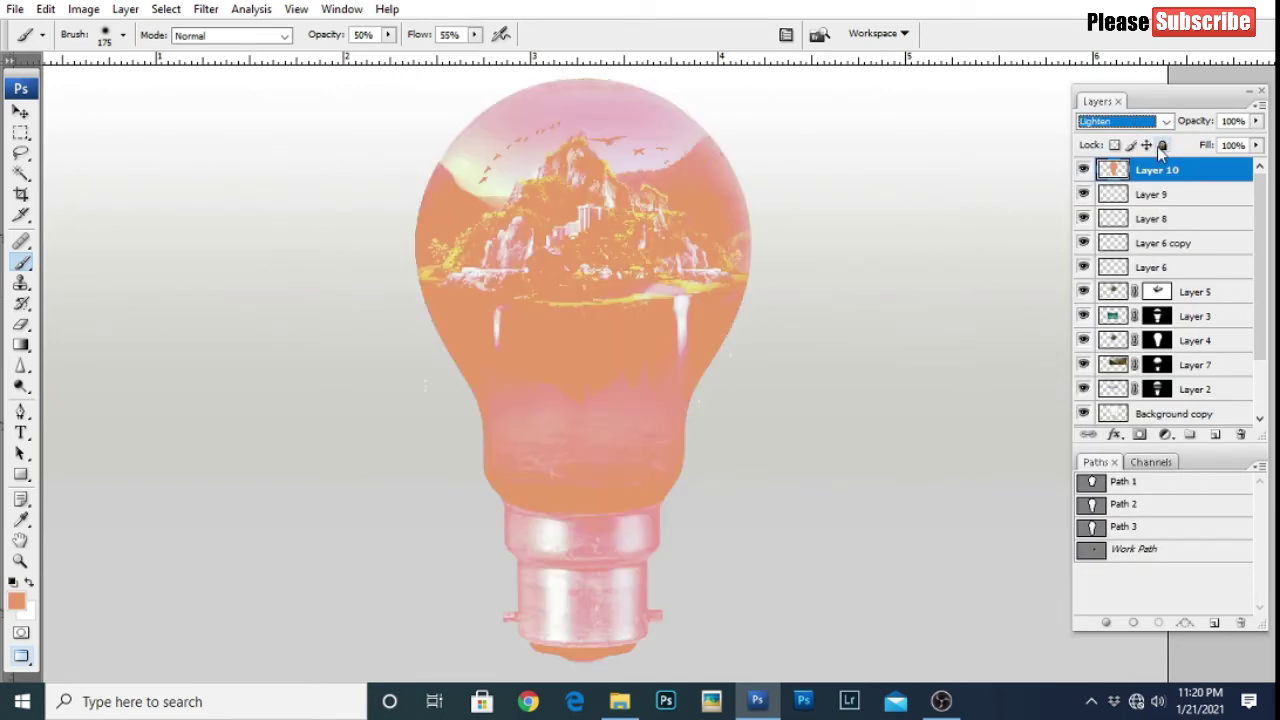
key("Down")
key("Down")
key("Down")
key("Down")
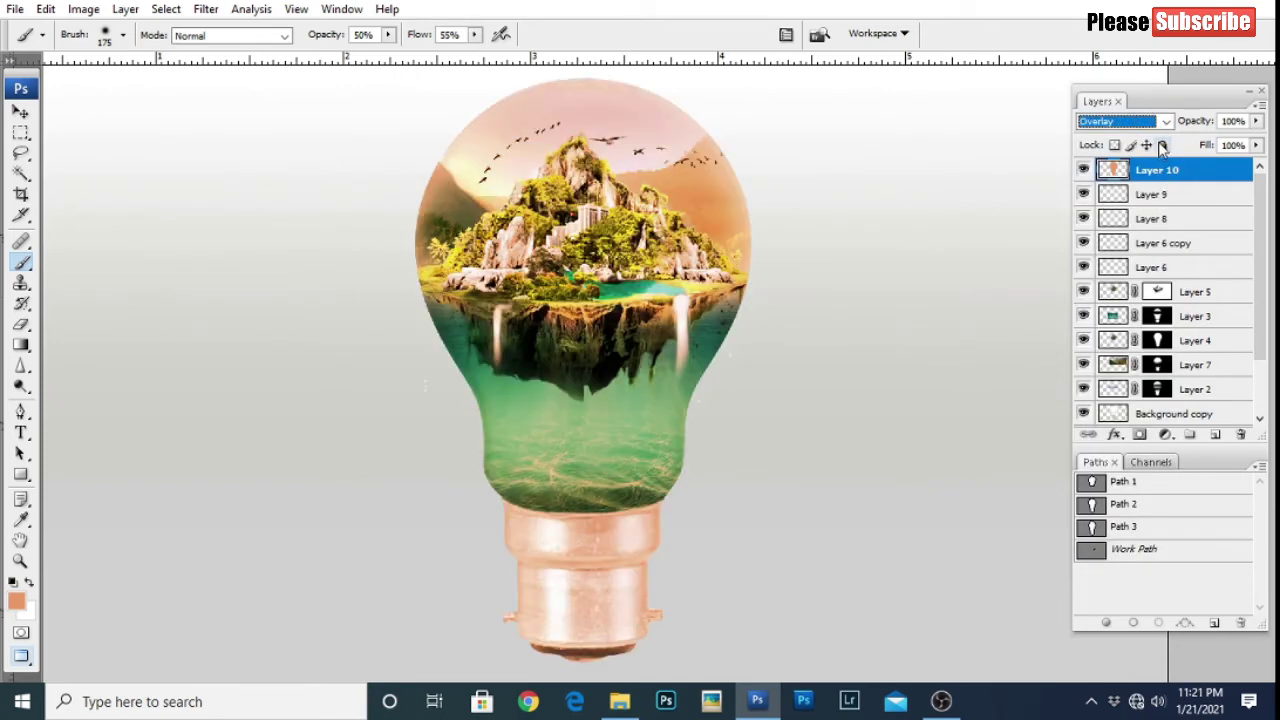
key("Down")
key("Down")
key("Up")
key("Down")
key("Up")
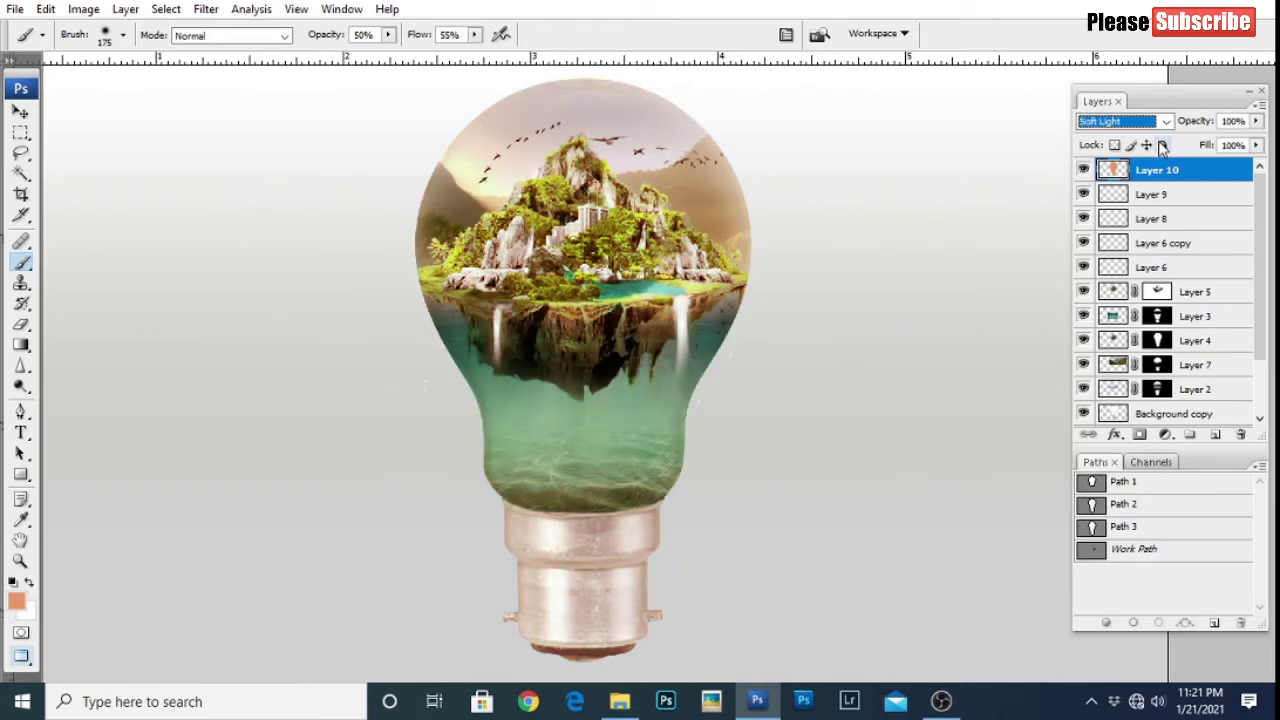
key("Down")
key("Down")
key("Down")
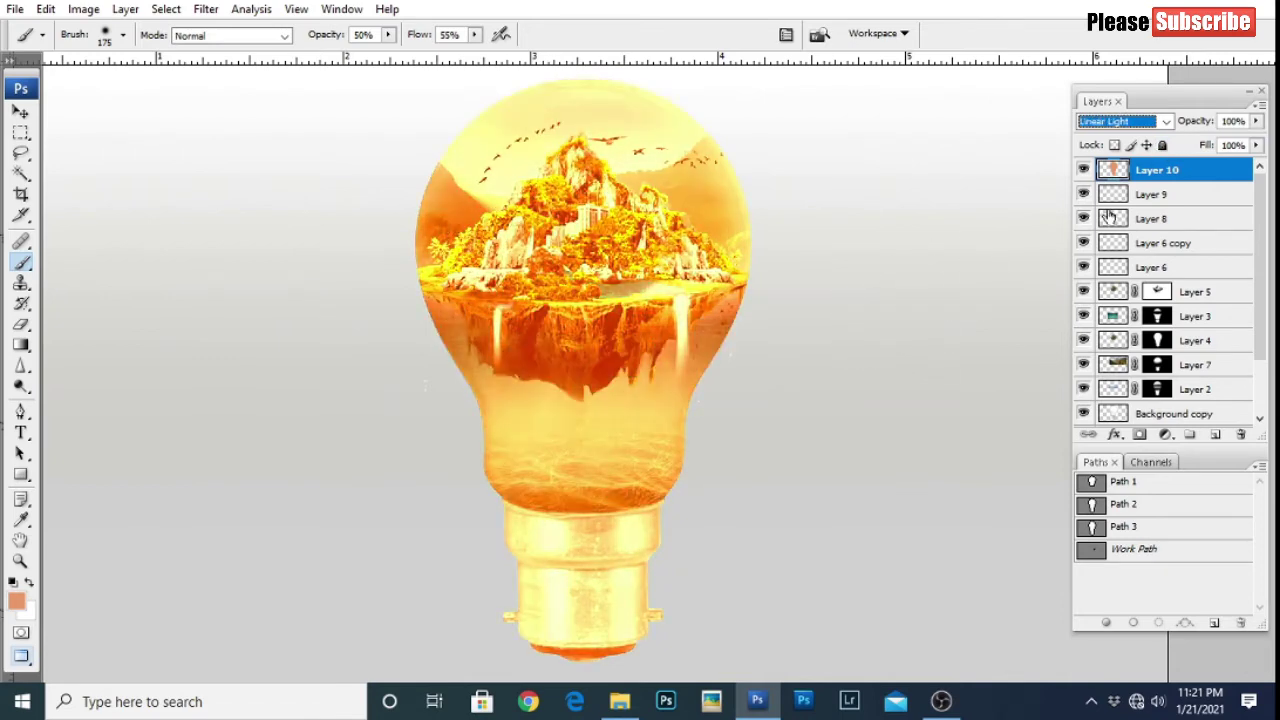
key("Down")
key("Down")
key("Down")
key("Down")
key("Down")
key("Down")
key("Down")
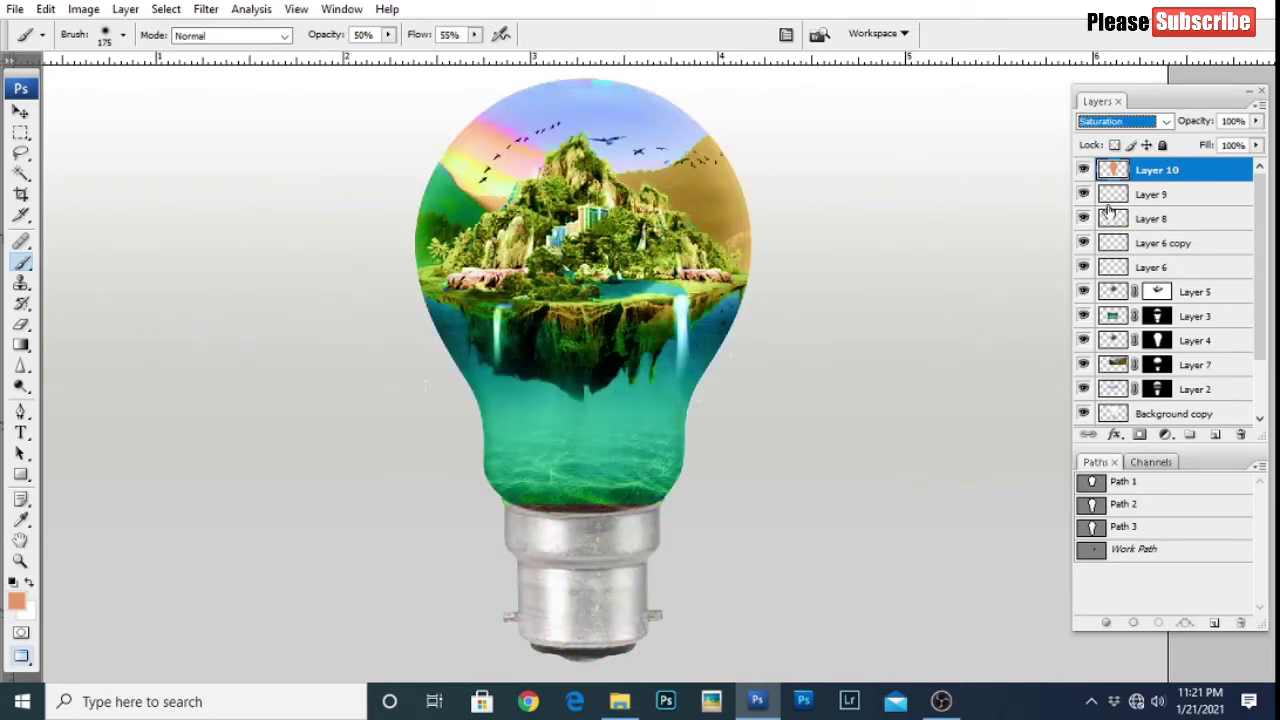
key("Down")
left_click(1115, 122)
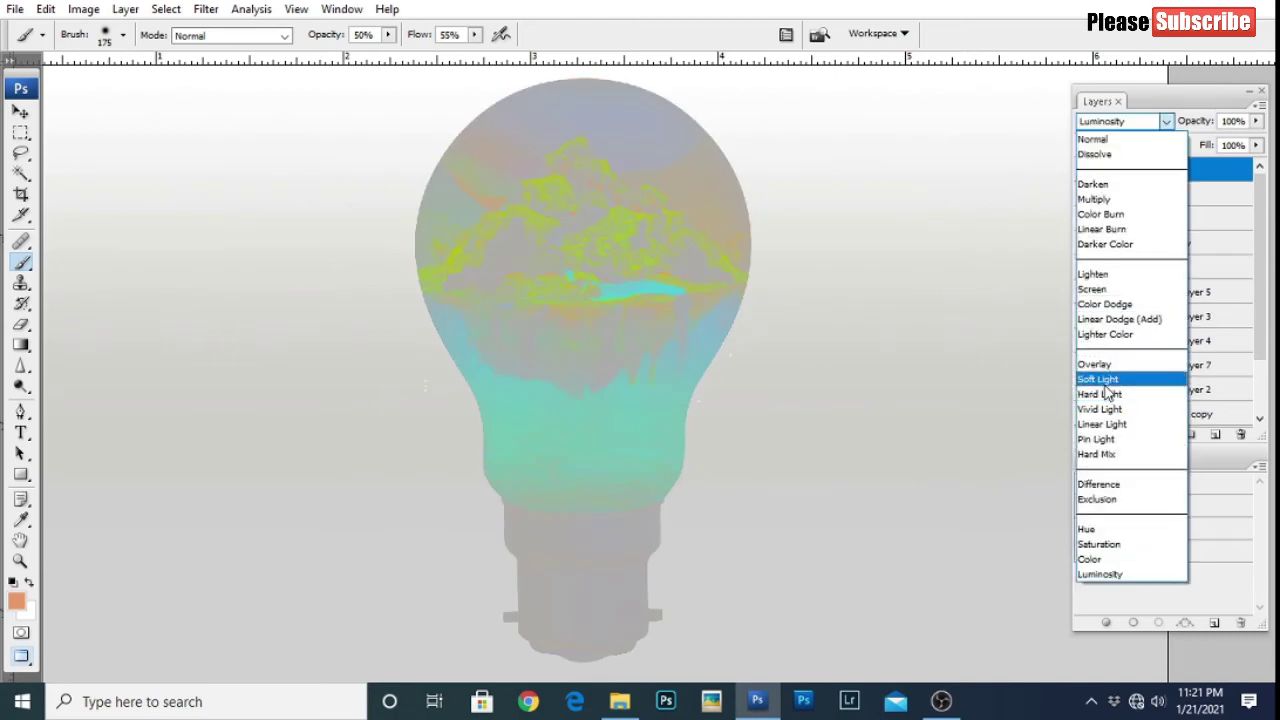
left_click(1107, 380)
Step: Bring up the Color Balance adjustment for the orange layer with Ctrl+B
key("p")
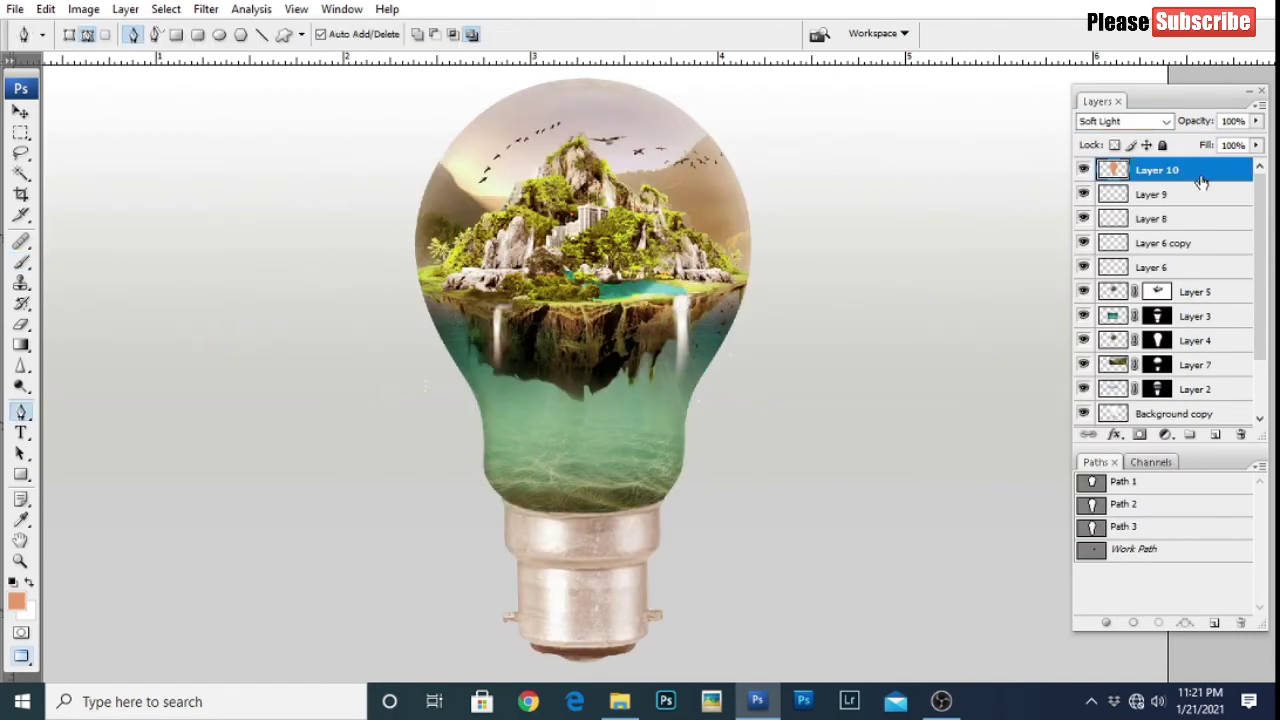
key("i")
key("ctrl+b")
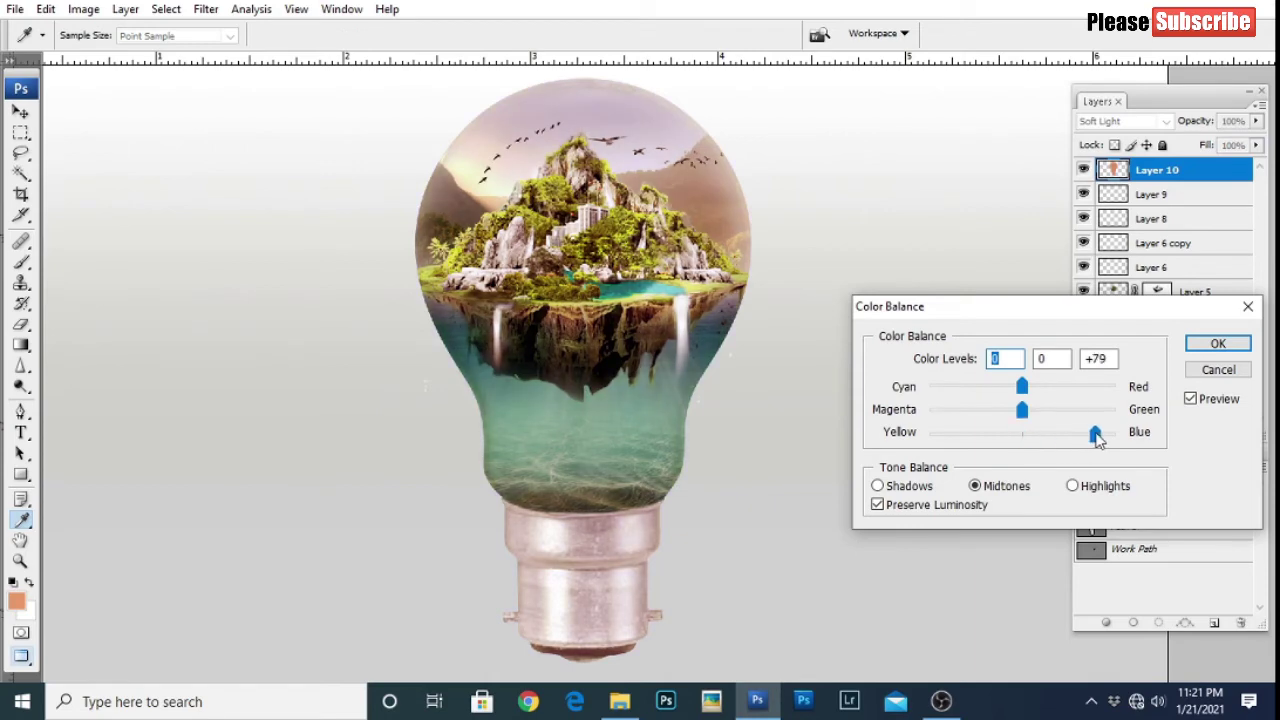
Step: Apply Color Balance -95/0/+100 to shift the orange tint toward cyan and blue
mouse_move(1107, 447)
left_mouse_down()
mouse_move(945, 437)
mouse_move(1114, 433)
left_mouse_up()
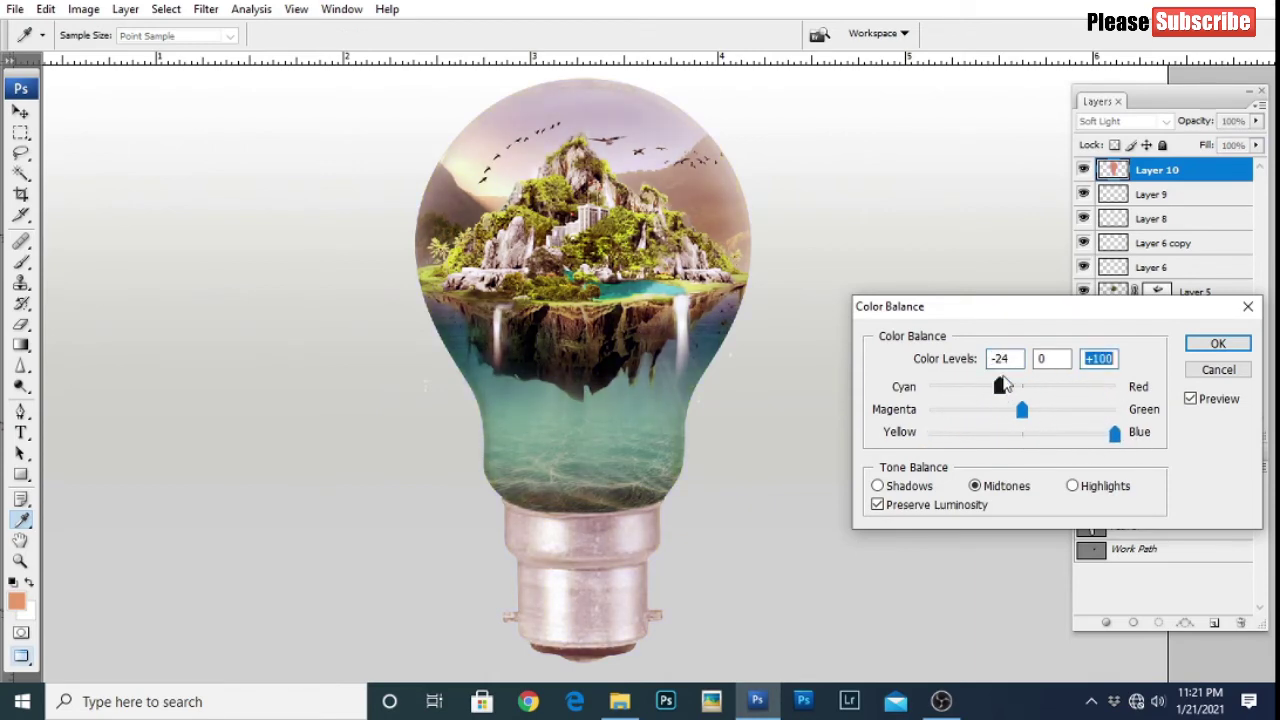
left_click(1218, 369)
left_click(1083, 170)
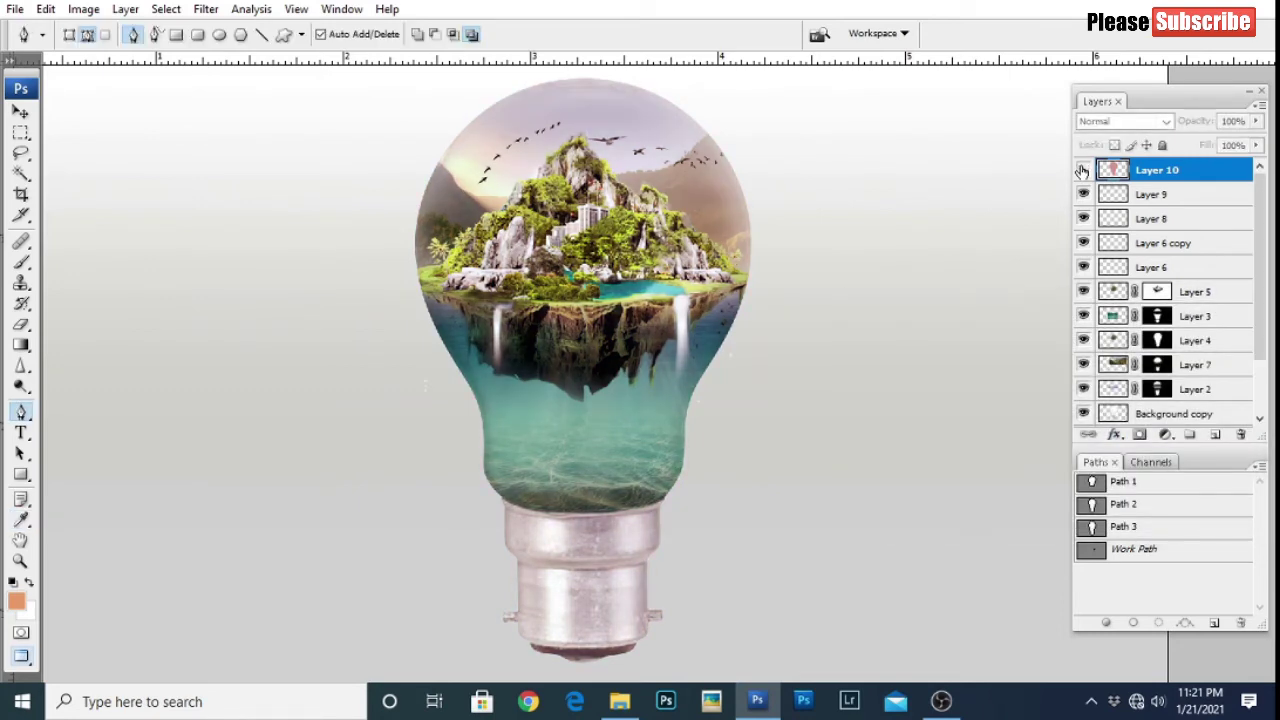
Step: Mask the tint off the bulb's top with black, then reload the bulb outline from Layer 9
left_click(1139, 434)
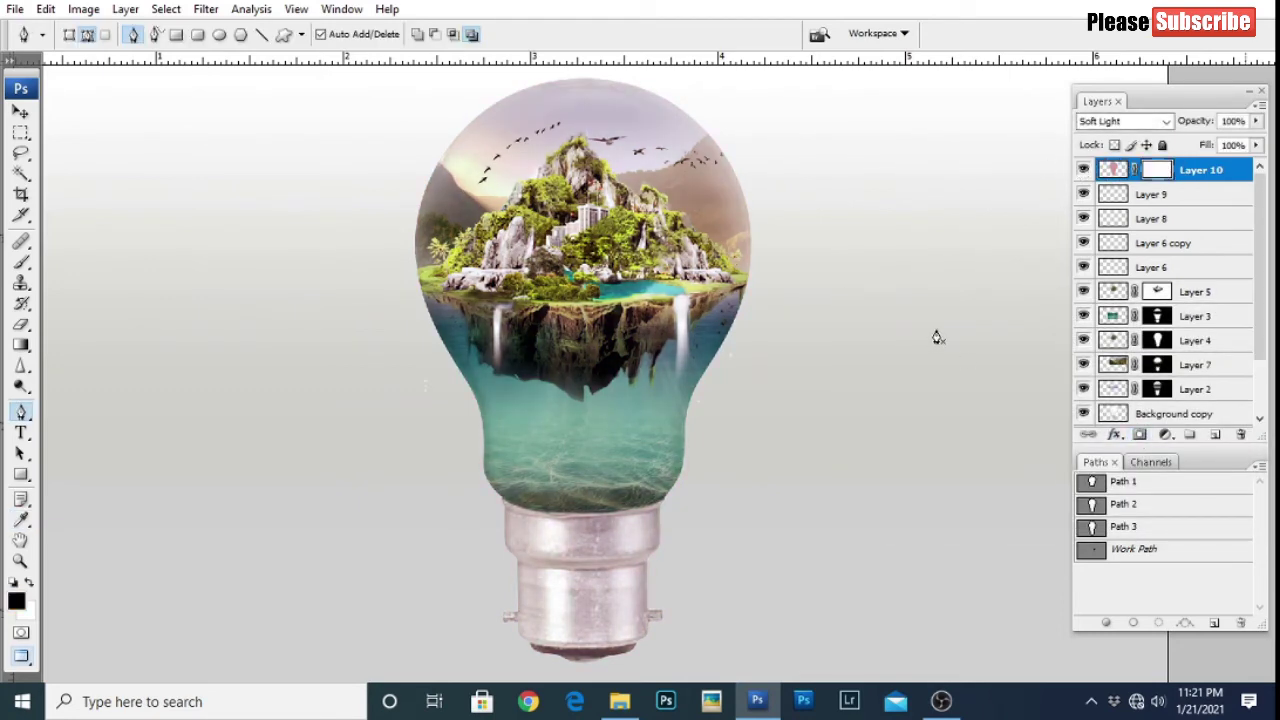
key("b")
key("d")
left_click_drag(487, 133, 686, 114)
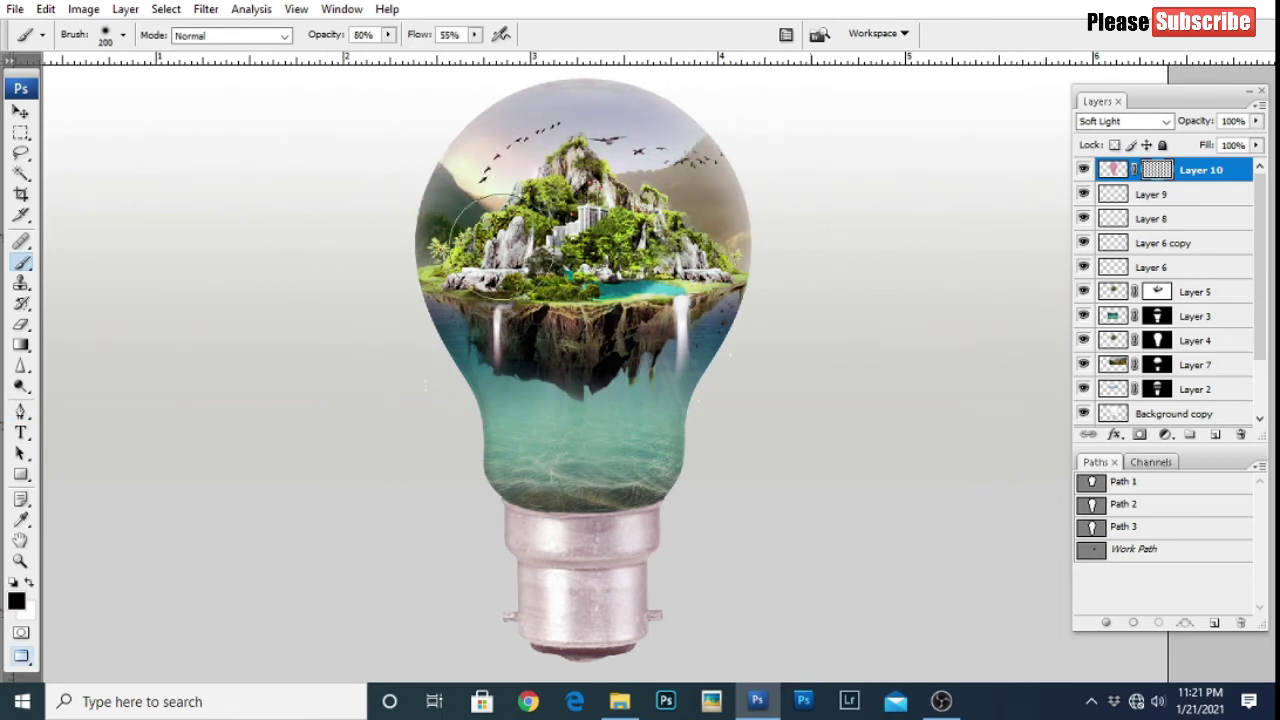
left_click(1222, 196)
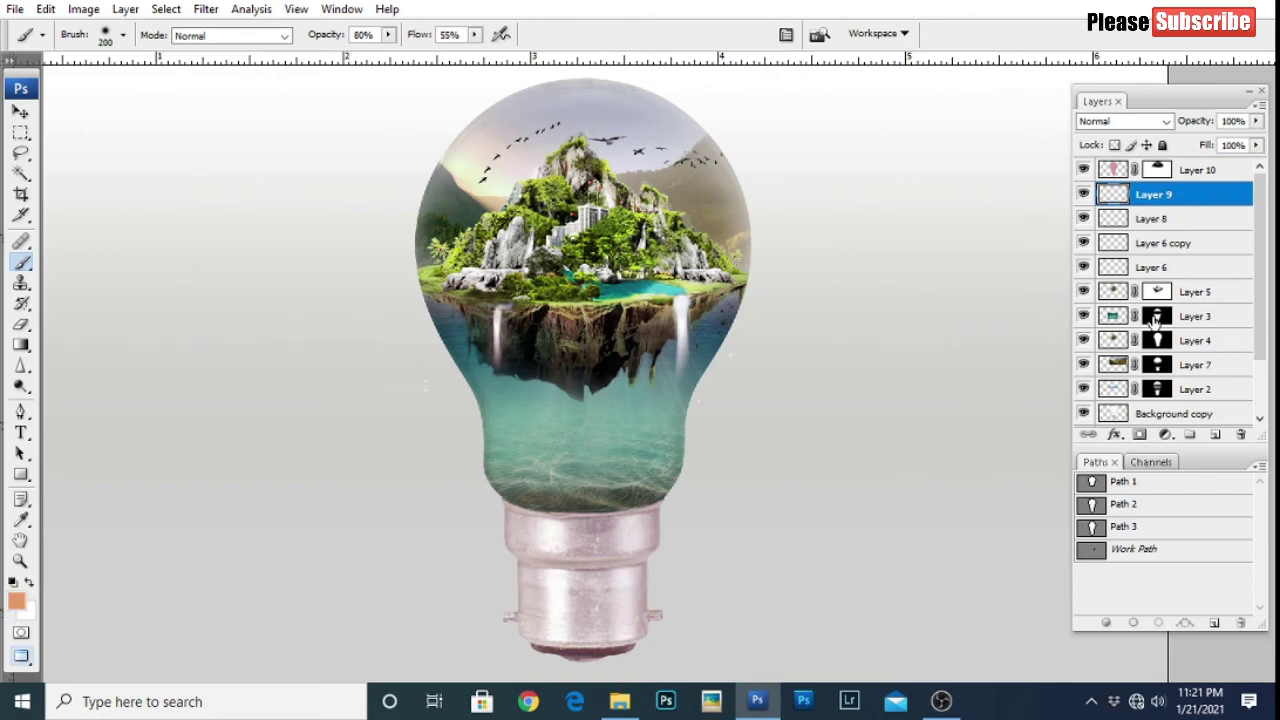
left_click(1114, 171, "ctrl")
Step: On a new layer, paint the bulb selection teal blue and set it to Multiply
key("ctrl+shift+alt+n")
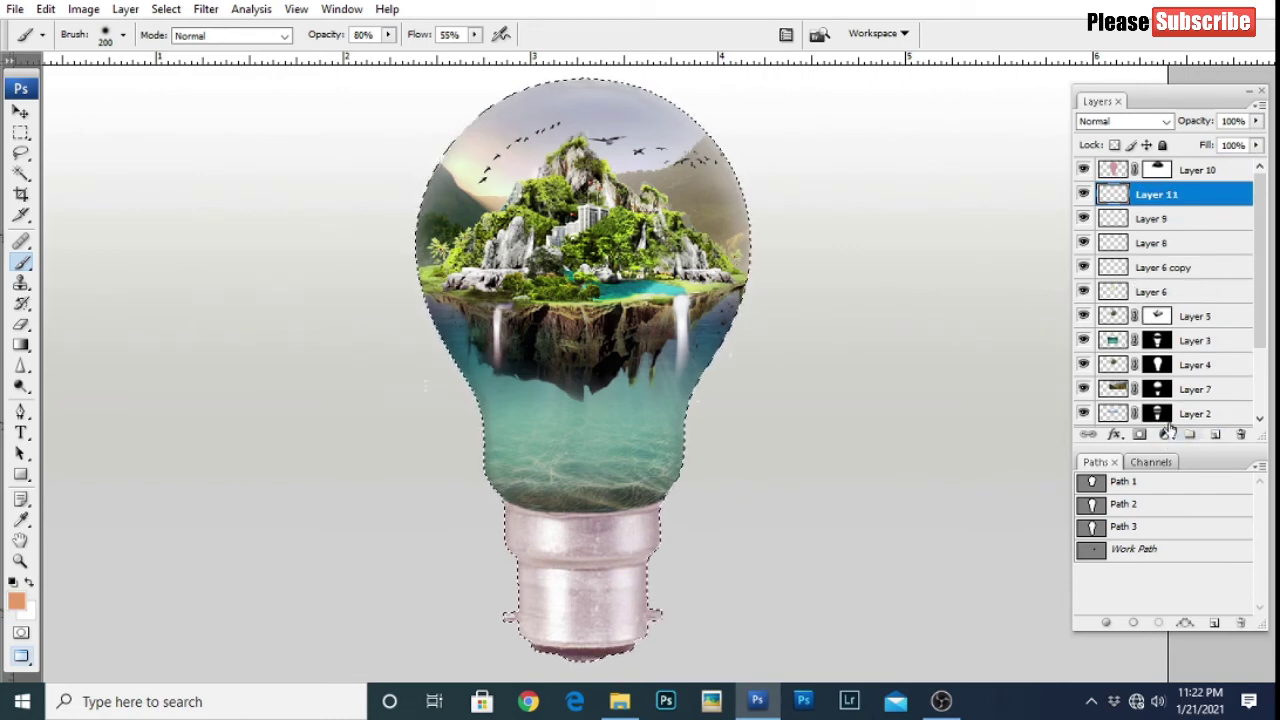
left_click(16, 600)
left_click(450, 350)
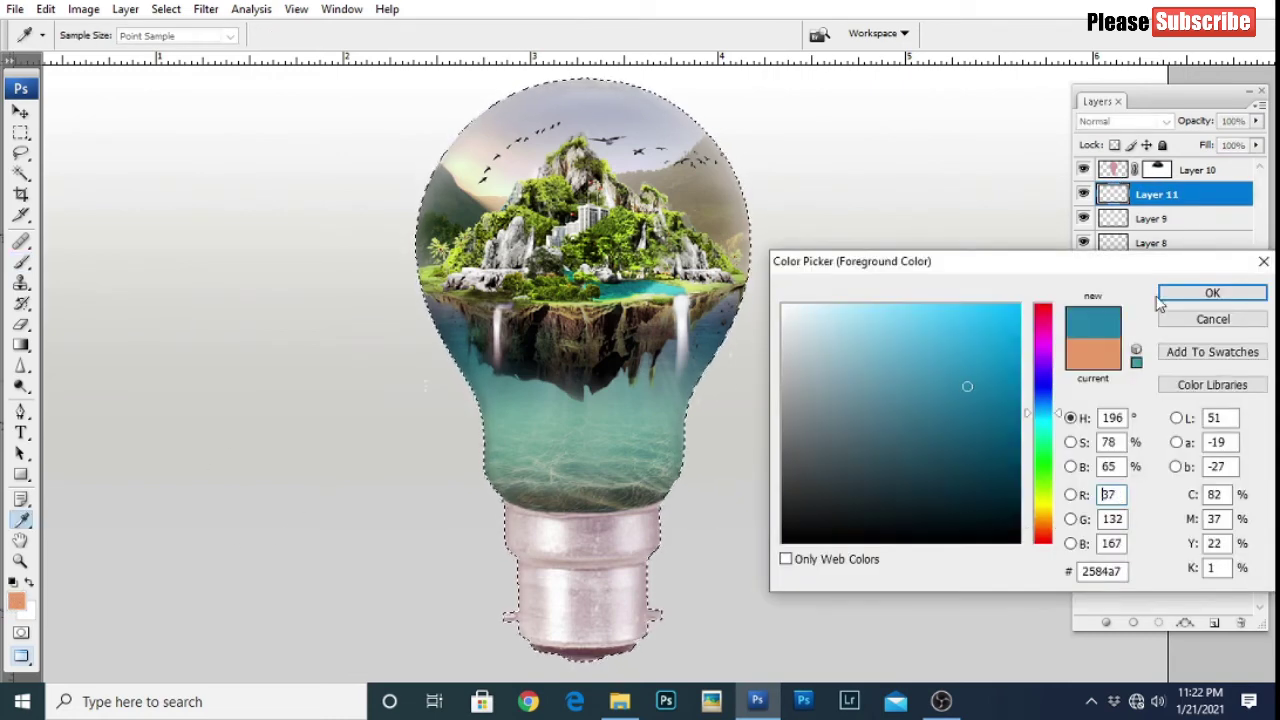
left_click(1190, 294)
key("b")
left_click_drag(686, 408, 690, 382)
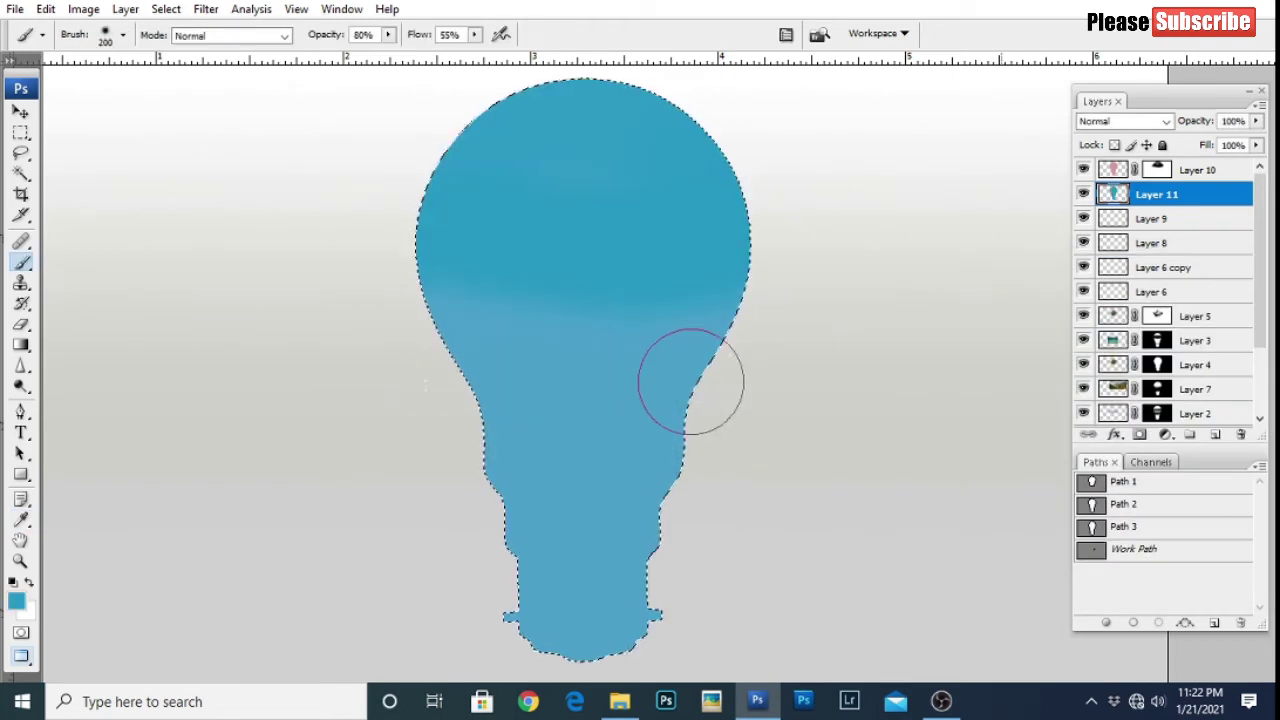
key("ctrl+d")
left_click(1124, 121)
left_click(1100, 200)
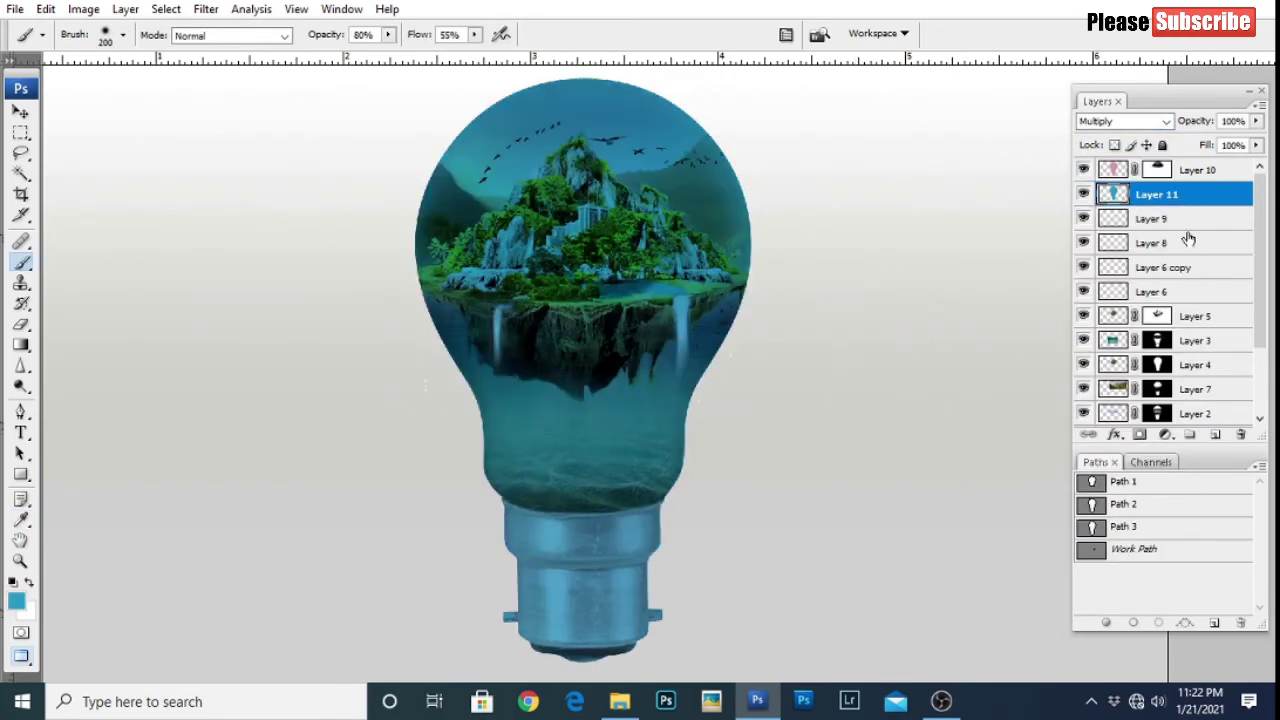
Step: Mask the teal layer and paint black at full strength over the metal base
left_click(1155, 340, "ctrl")
key("ctrl+h")
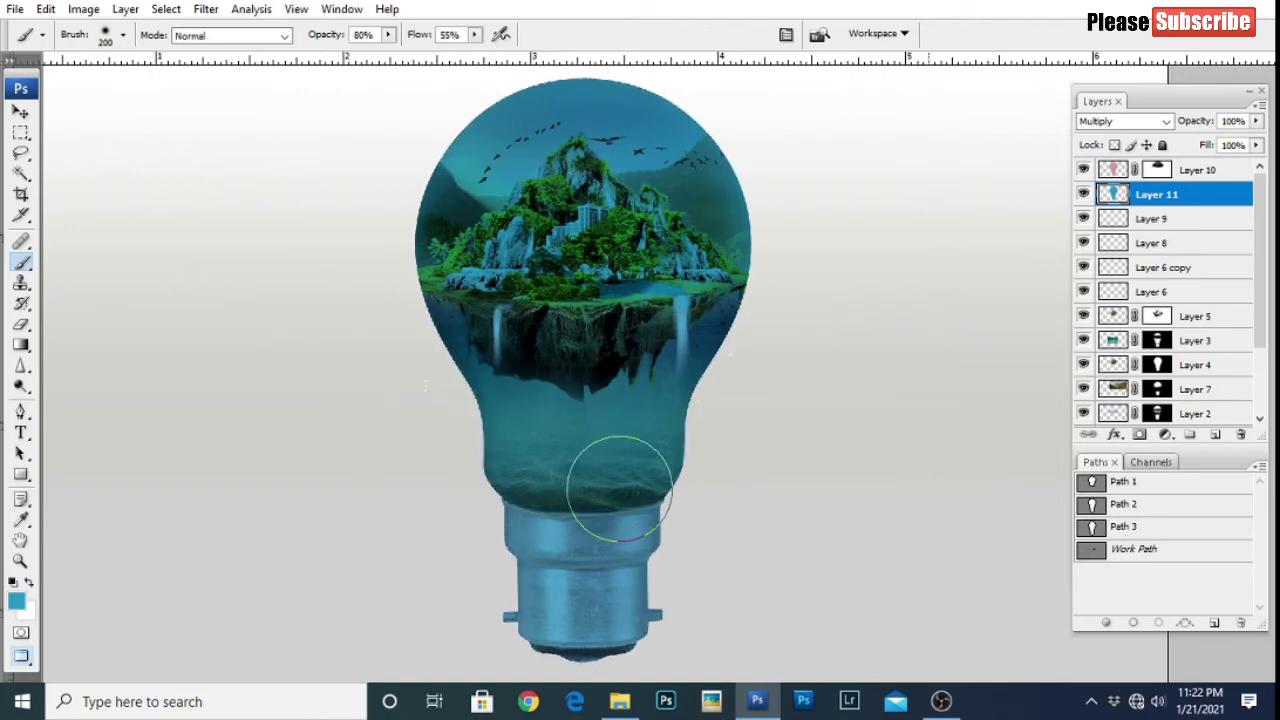
key("0")
left_click(1143, 438)
key("d")
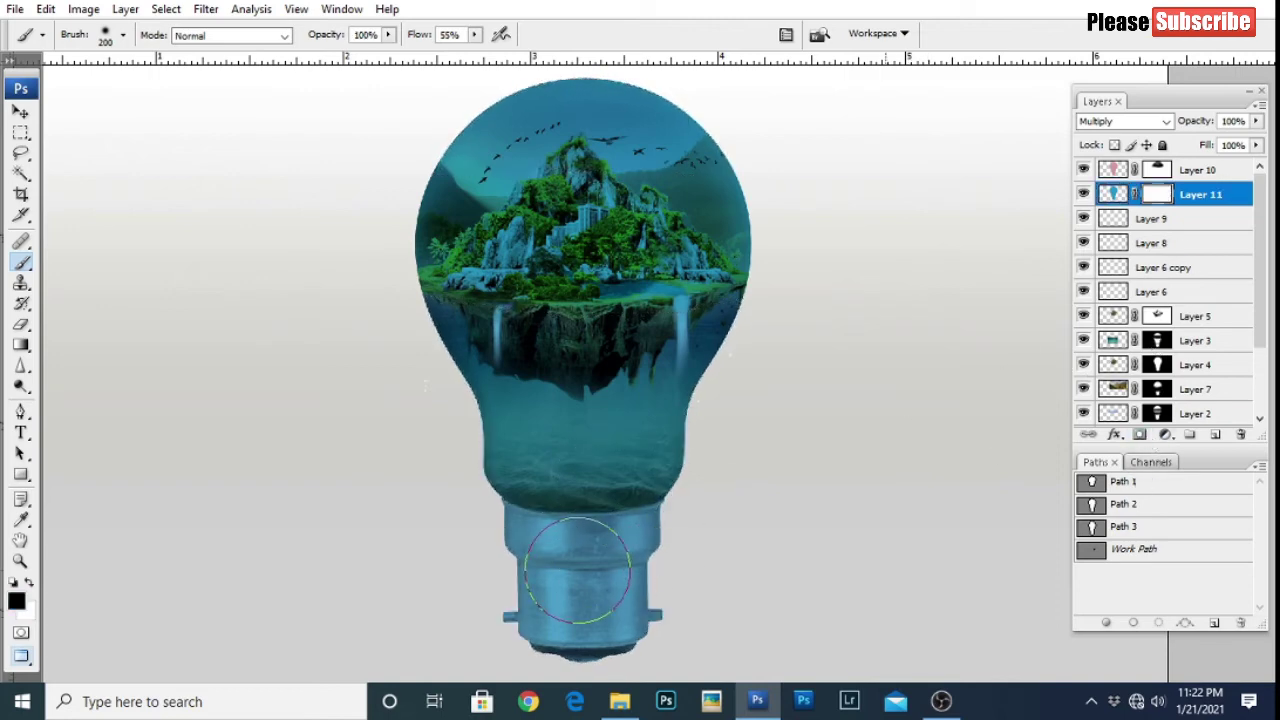
left_click_drag(540, 540, 600, 586)
key("bracketleft")
mouse_move(558, 548)
left_mouse_down()
mouse_move(600, 540)
mouse_move(562, 546)
left_mouse_up()
Step: Paint the teal tint off the upper glass, then lower brush strength to 30%
key("bracketleft")
key("bracketleft")
key("bracketleft")
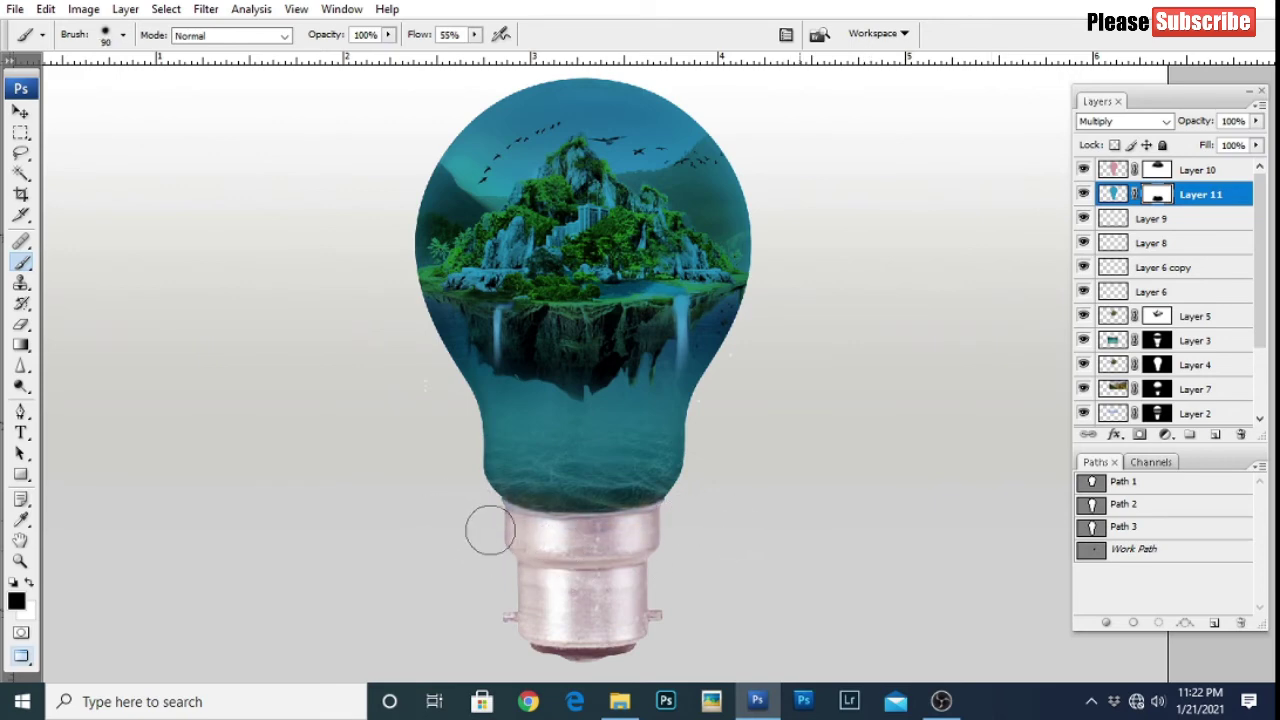
key("bracketright")
key("bracketright")
key("bracketright")
mouse_move(673, 212)
left_mouse_down()
mouse_move(829, 100)
mouse_move(820, 90)
left_mouse_up()
key("bracketleft")
key("bracketleft")
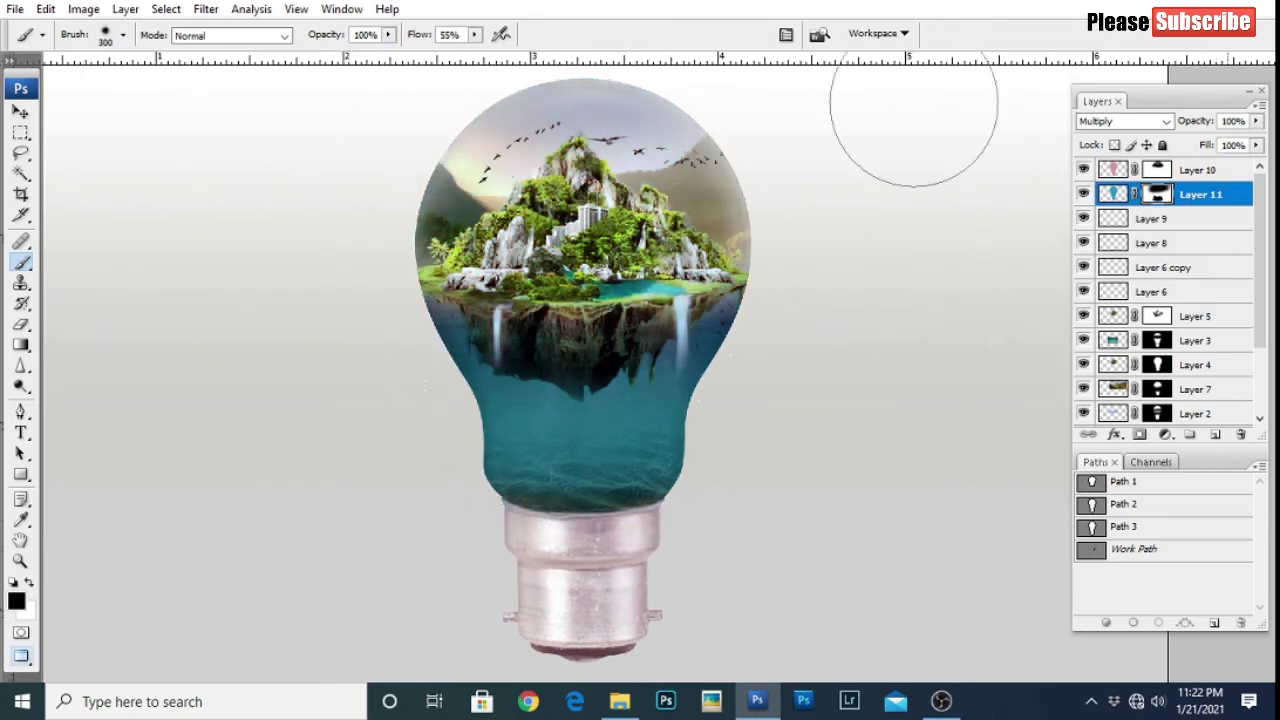
key("3")
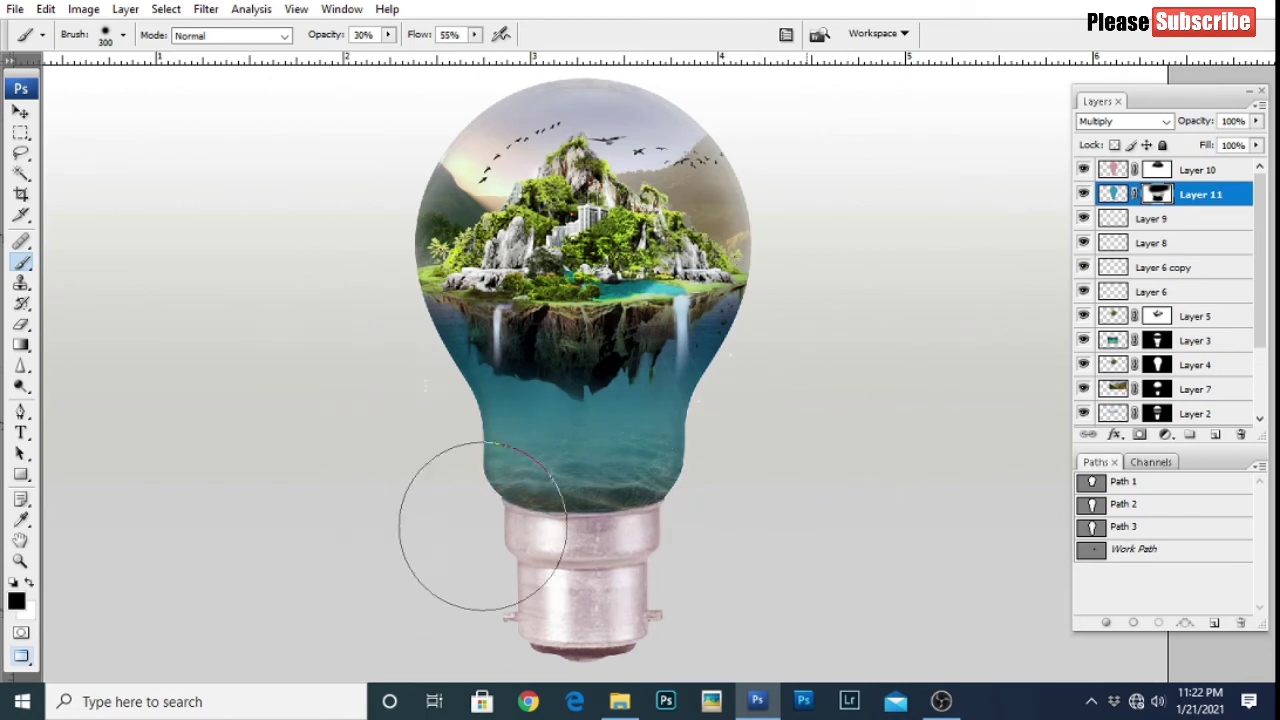
key("p")
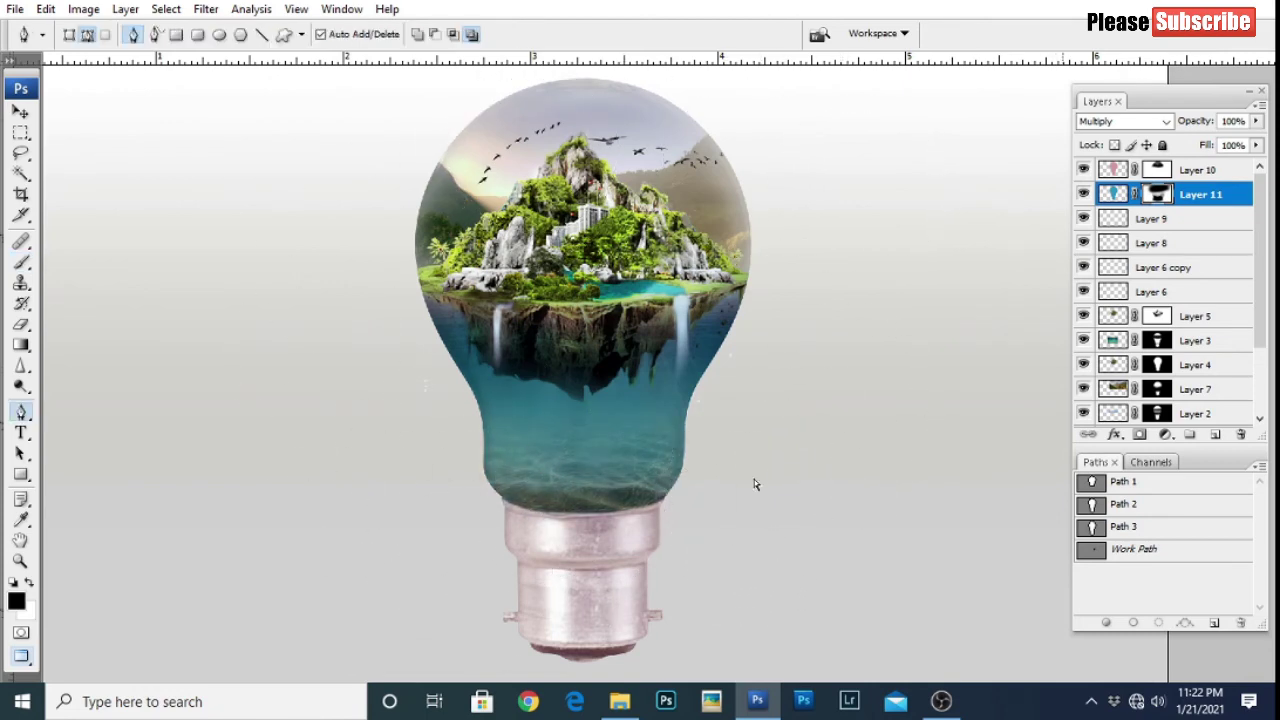
key("ctrl+minus")
Step: Crop to the whole document at 1920 × 1080 px, 300 pixels/inch
key("ctrl+plus")
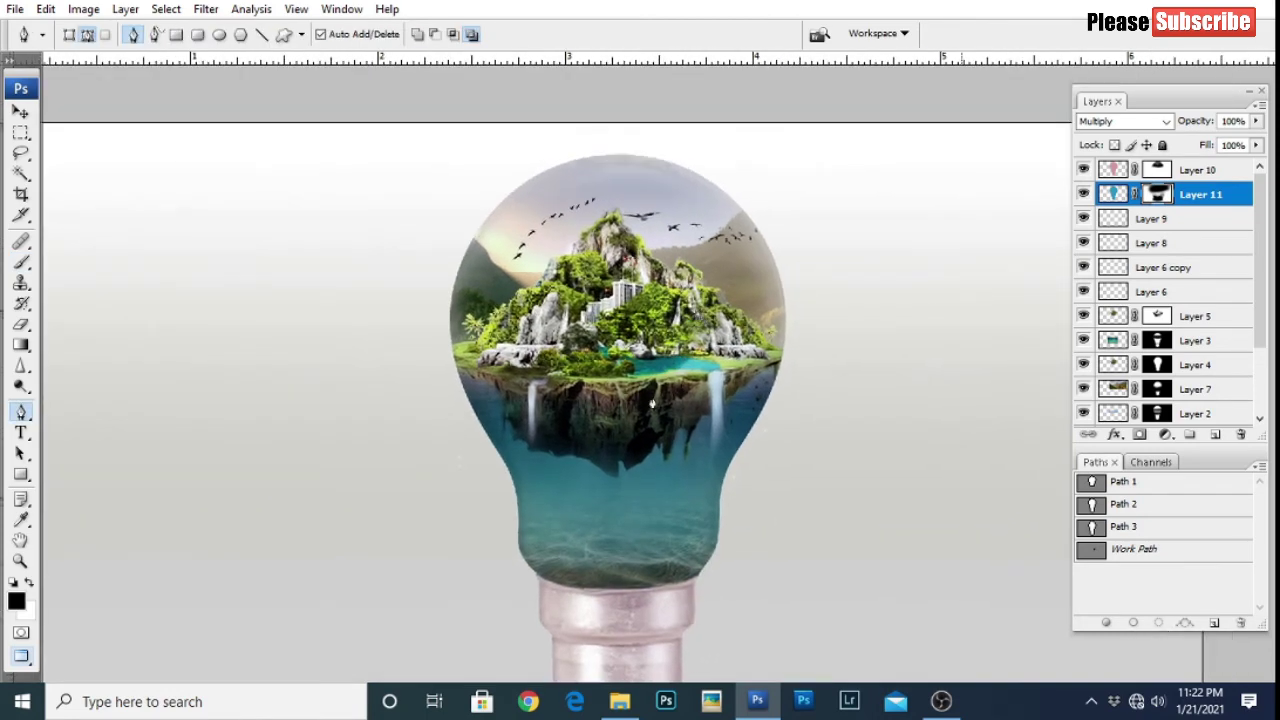
scroll(652, 403, "down", 3)
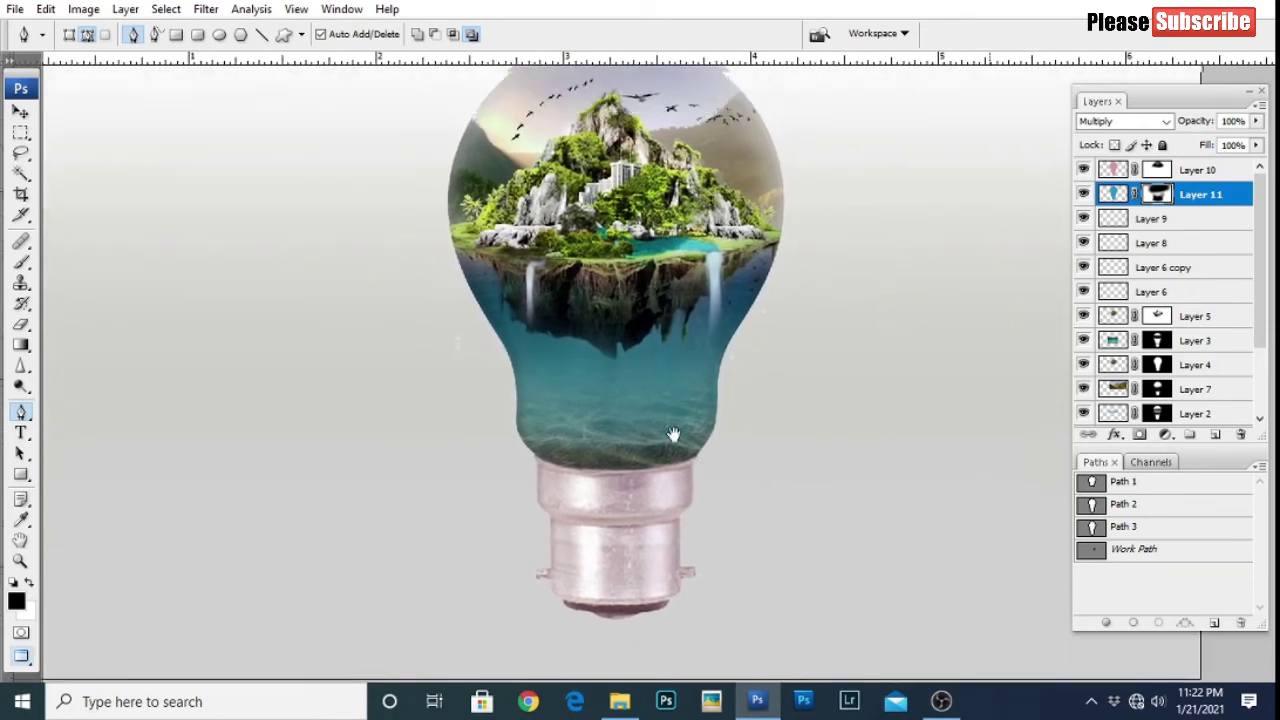
key("ctrl+minus")
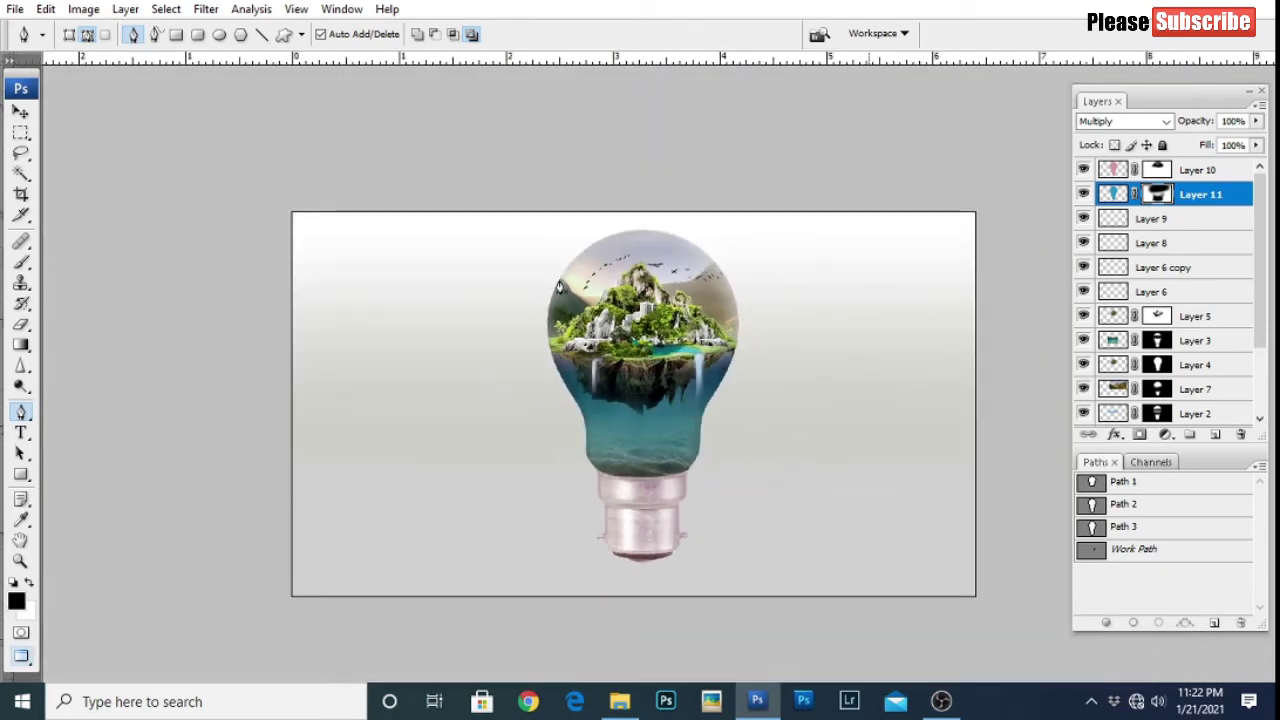
key("c")
left_click_drag(180, 149, 985, 615)
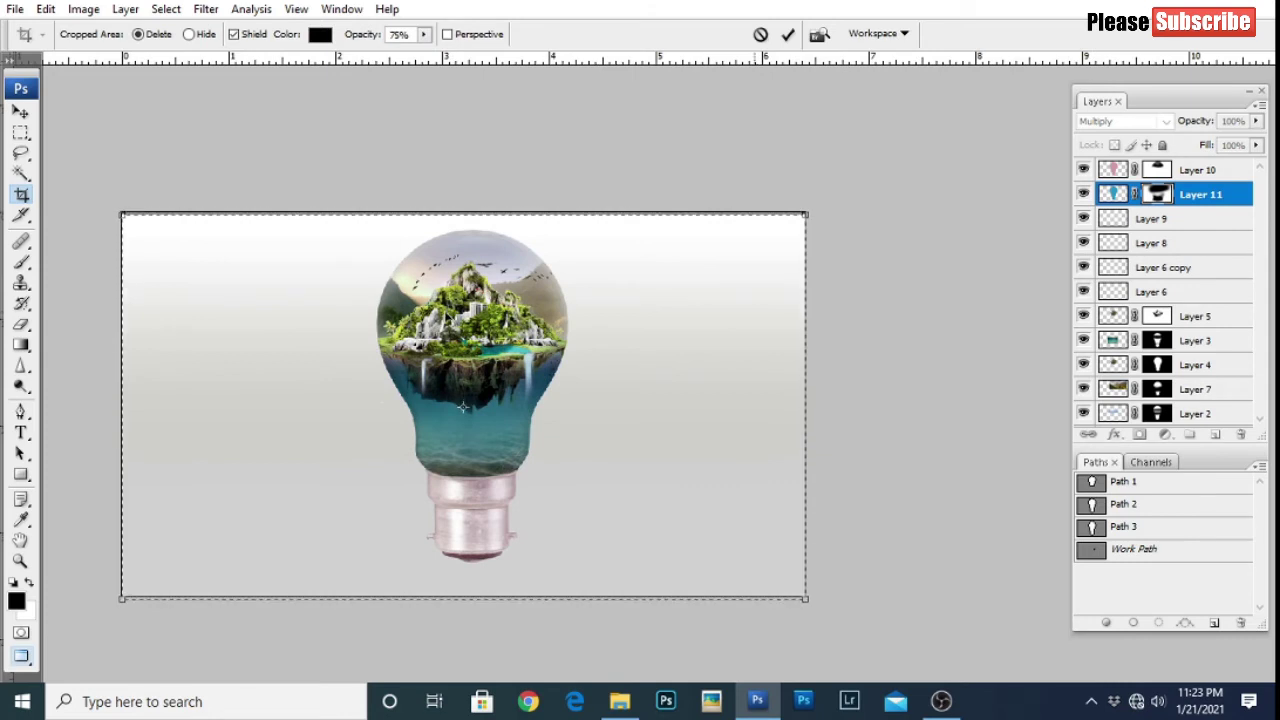
key("Return")
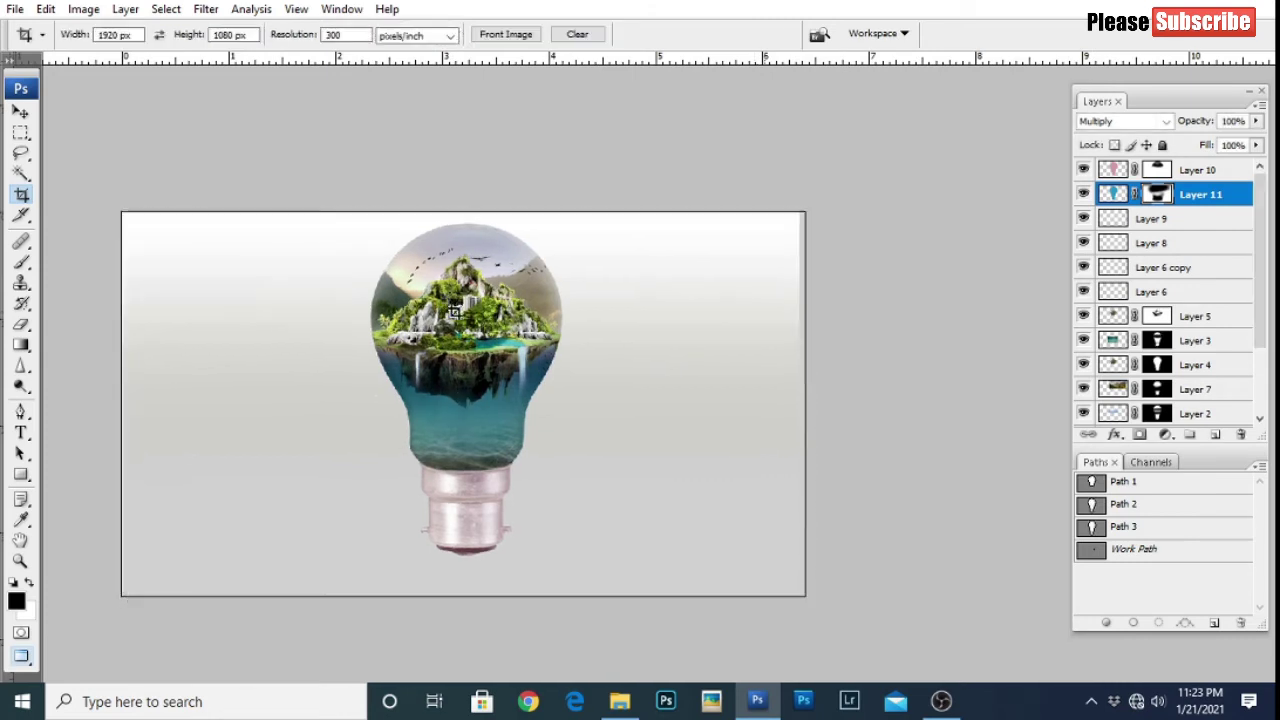
key("ctrl+plus")
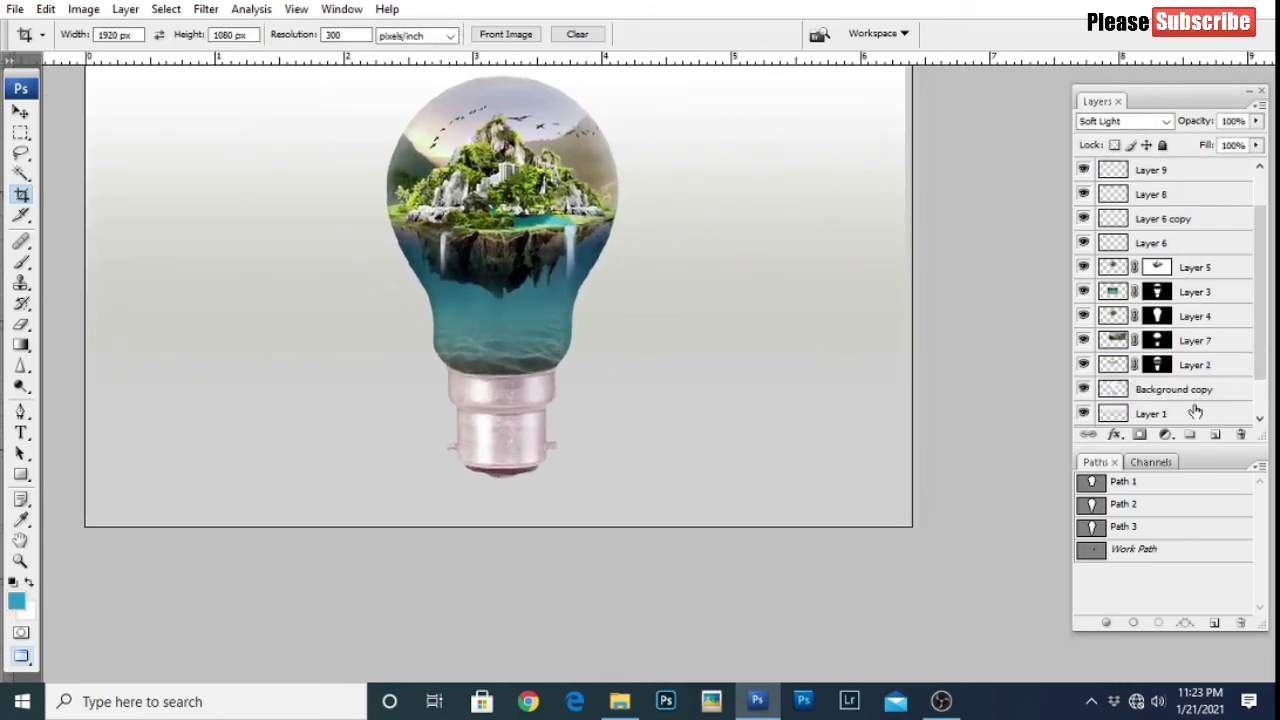
Step: Group the bulb layers from Background copy to Layer 10 into Group 1 and collapse it
left_click(1207, 398, "shift")
left_click(1190, 434)
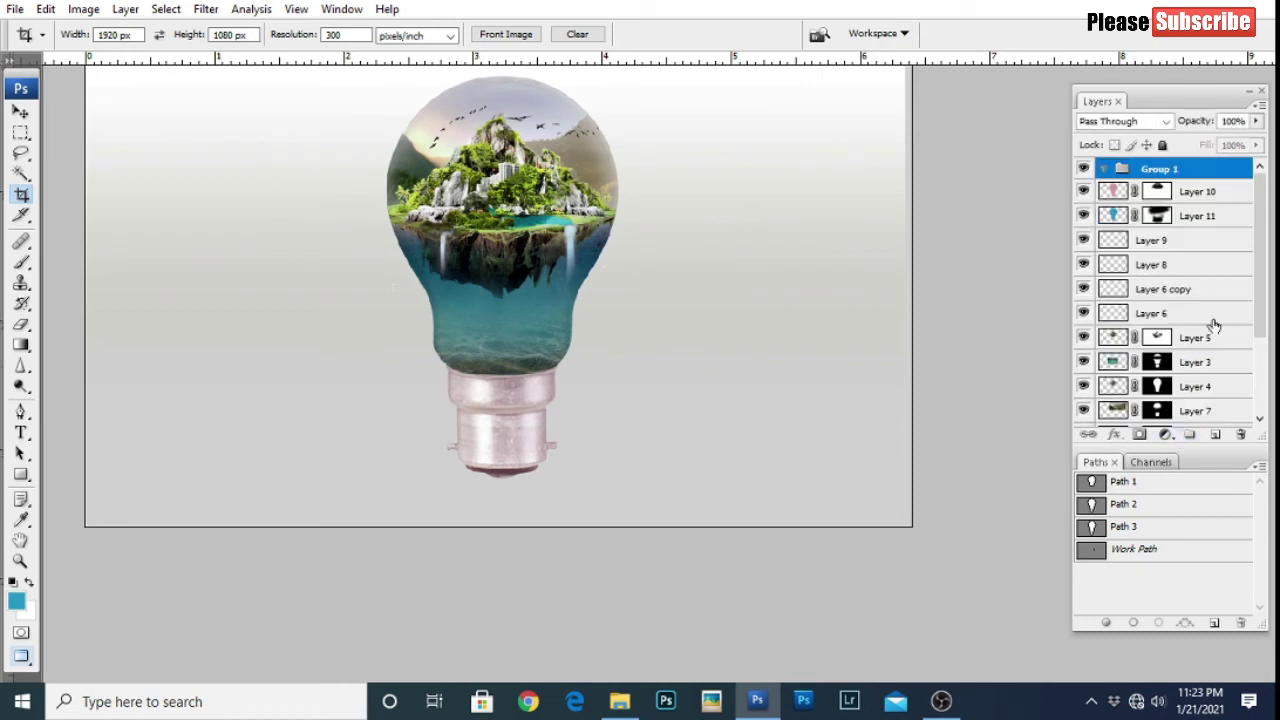
left_click(1210, 193)
scroll(1205, 298, "down", 2)
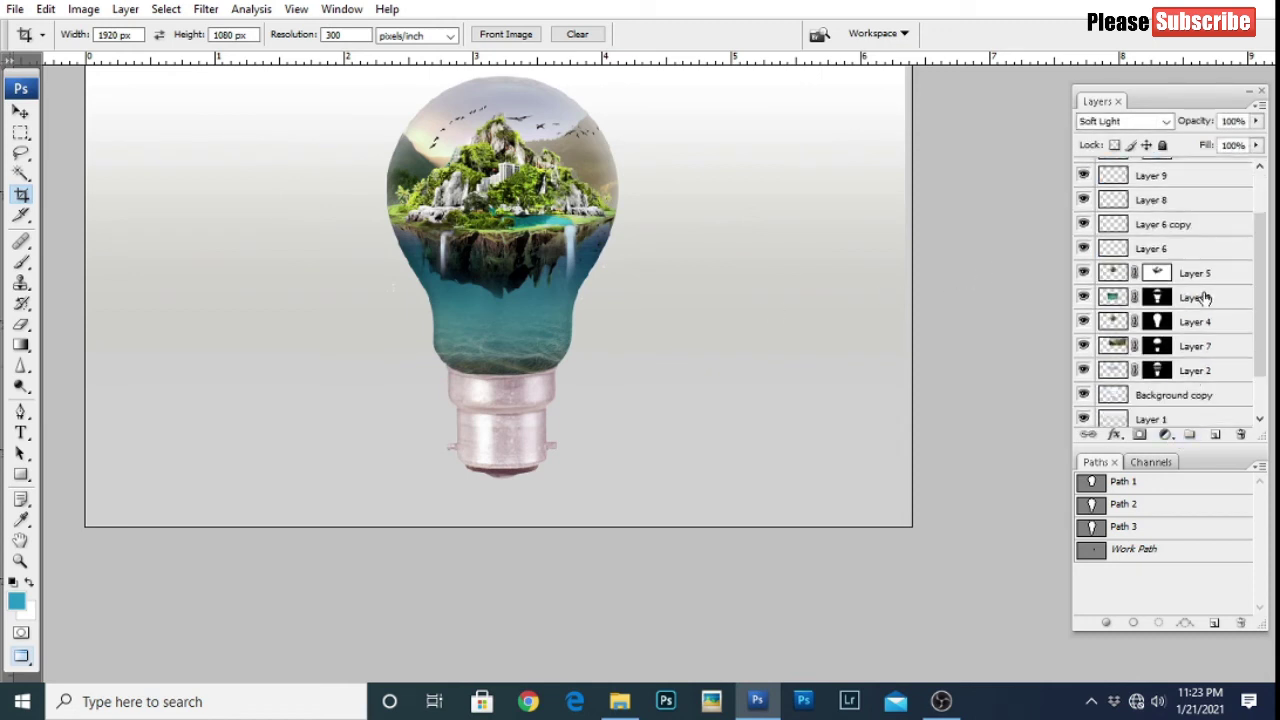
left_click(1201, 398, "shift")
scroll(1205, 300, "up", 3)
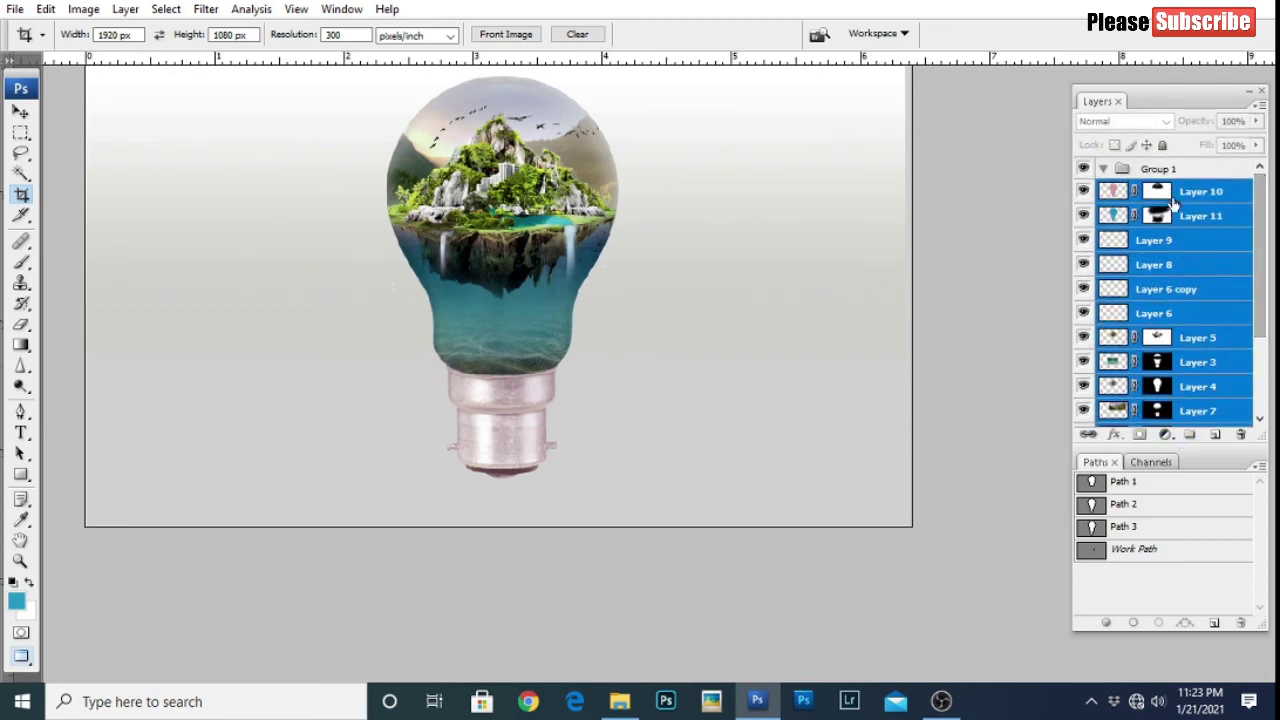
left_click(1212, 190, "shift")
left_click(1103, 168)
Step: On a new layer above Layer 1, paint a soft black dot stretched into a flat shadow
left_click(1199, 193)
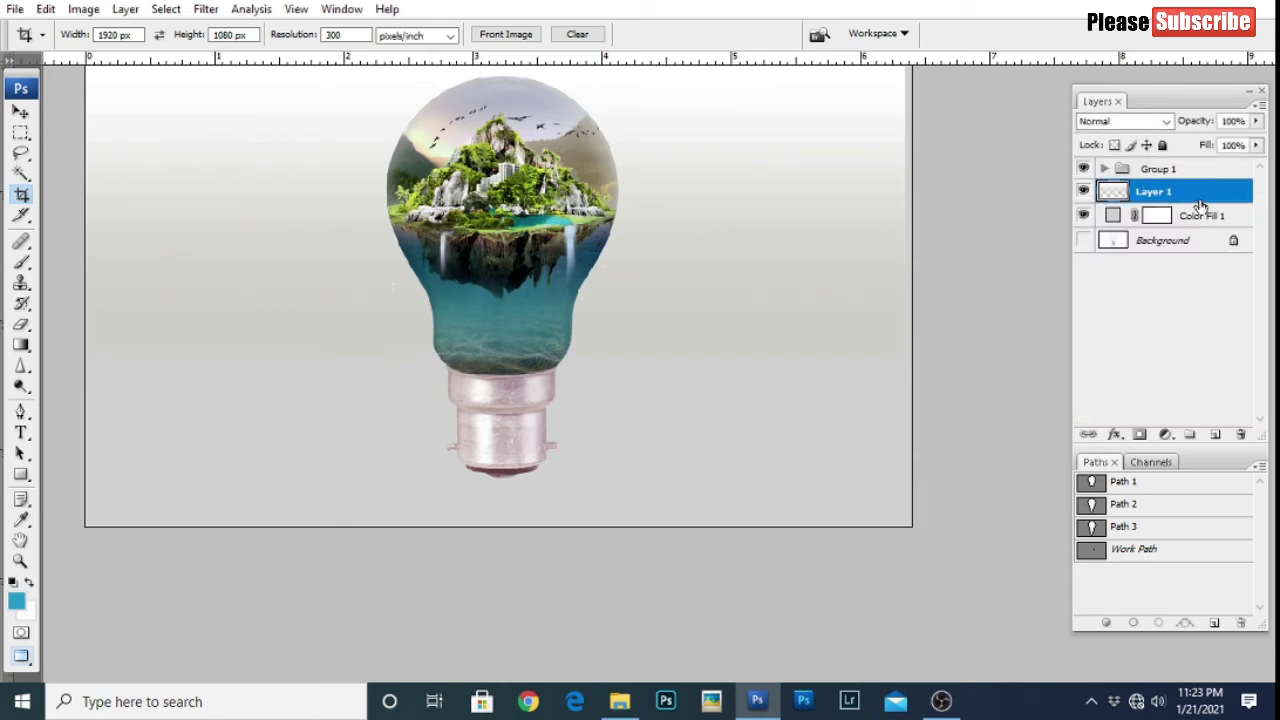
left_click(1216, 435)
key("b")
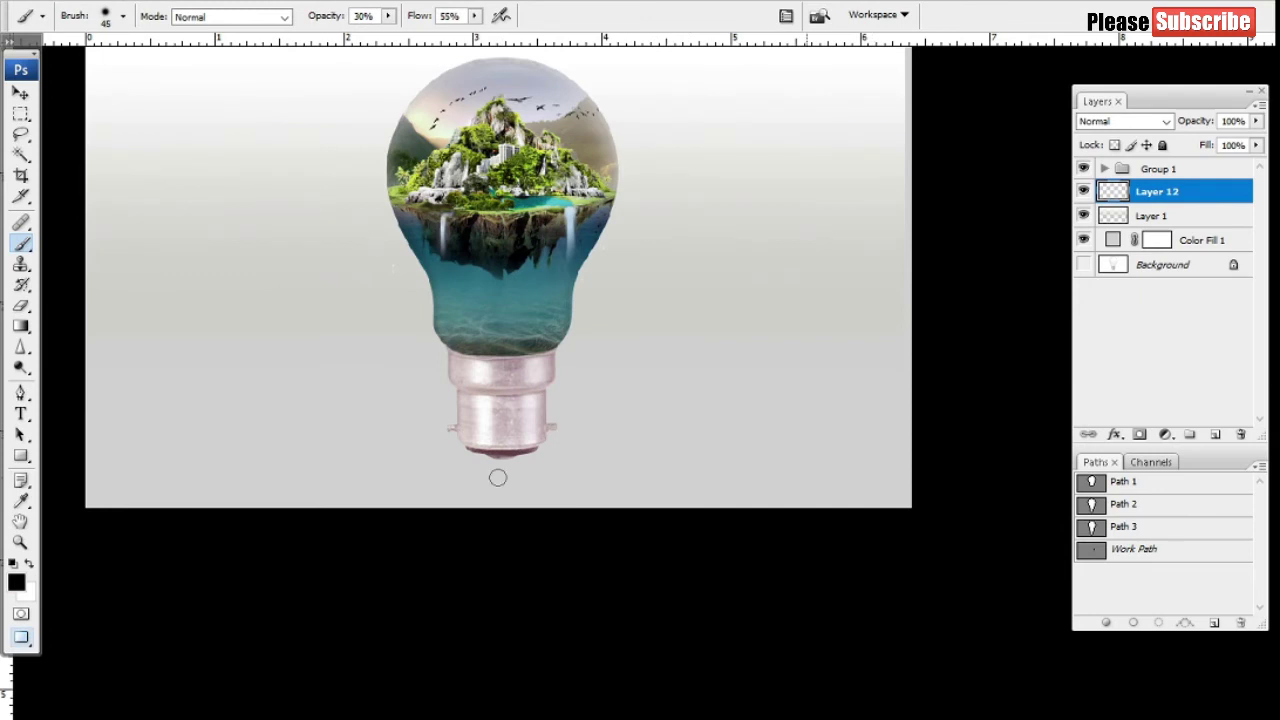
key("f")
key("f")
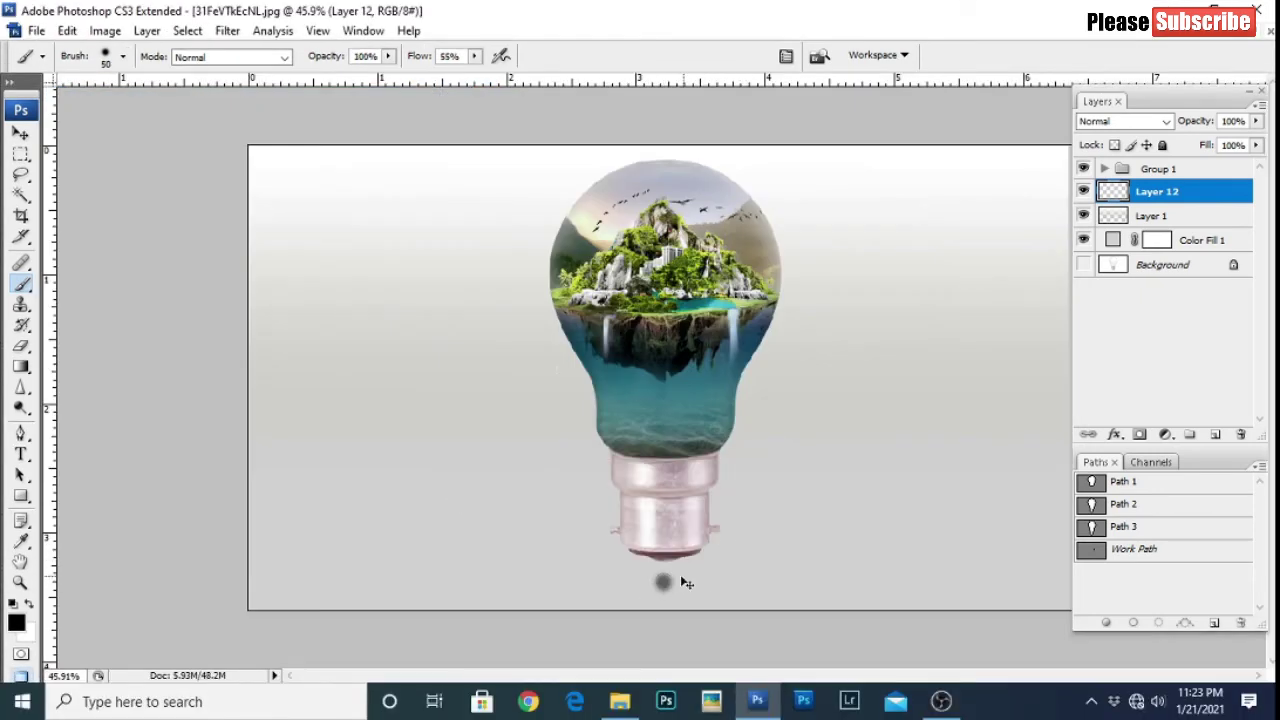
right_click(600, 380)
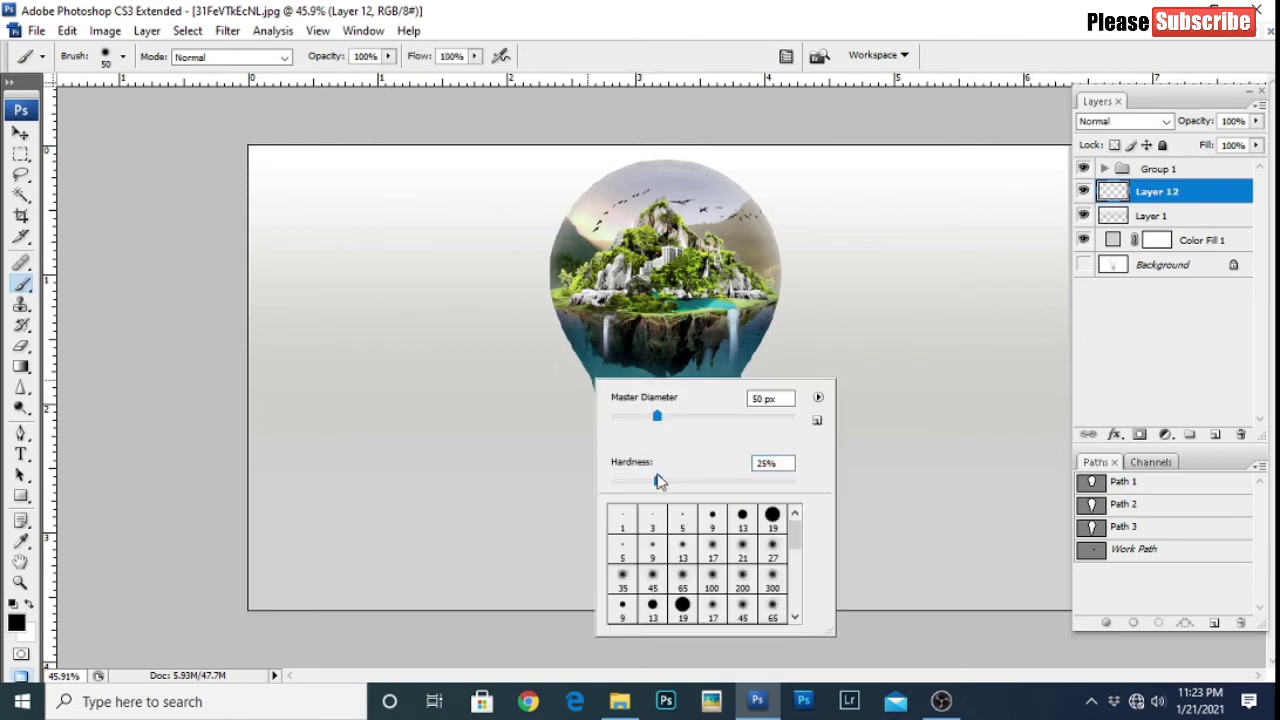
double_click(649, 567)
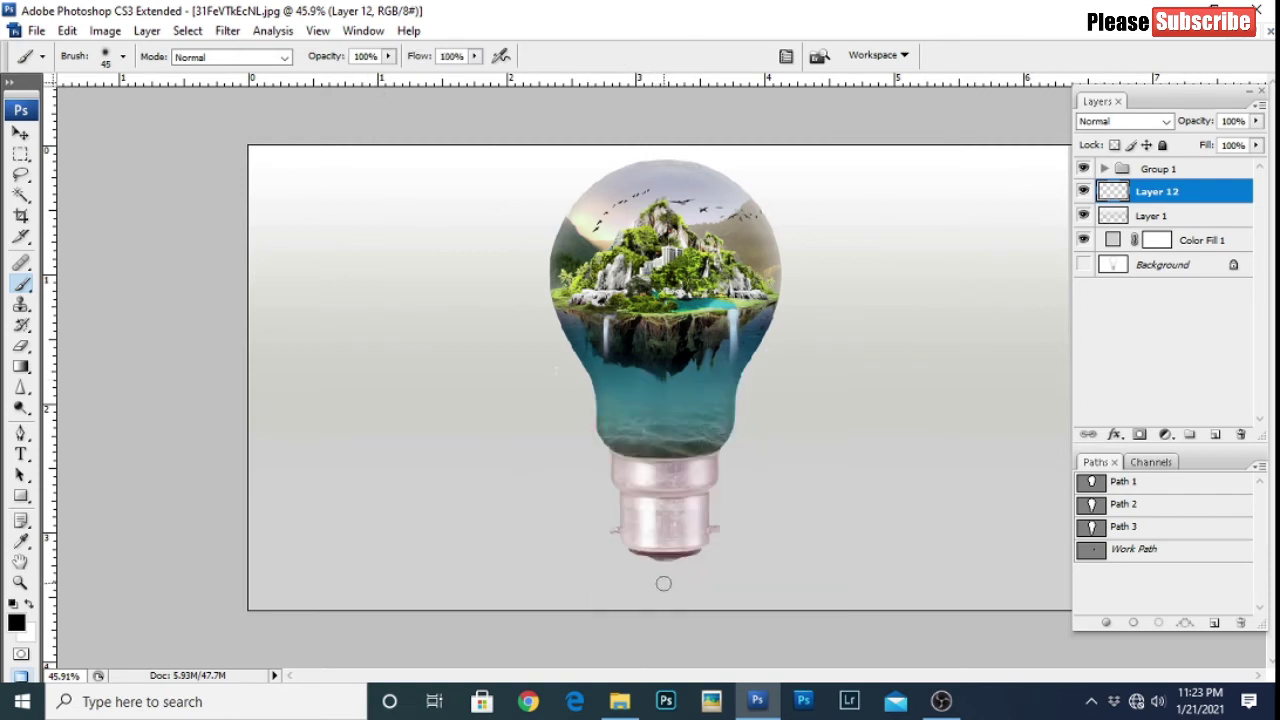
key("ctrl+t")
left_click_drag(677, 583, 808, 582)
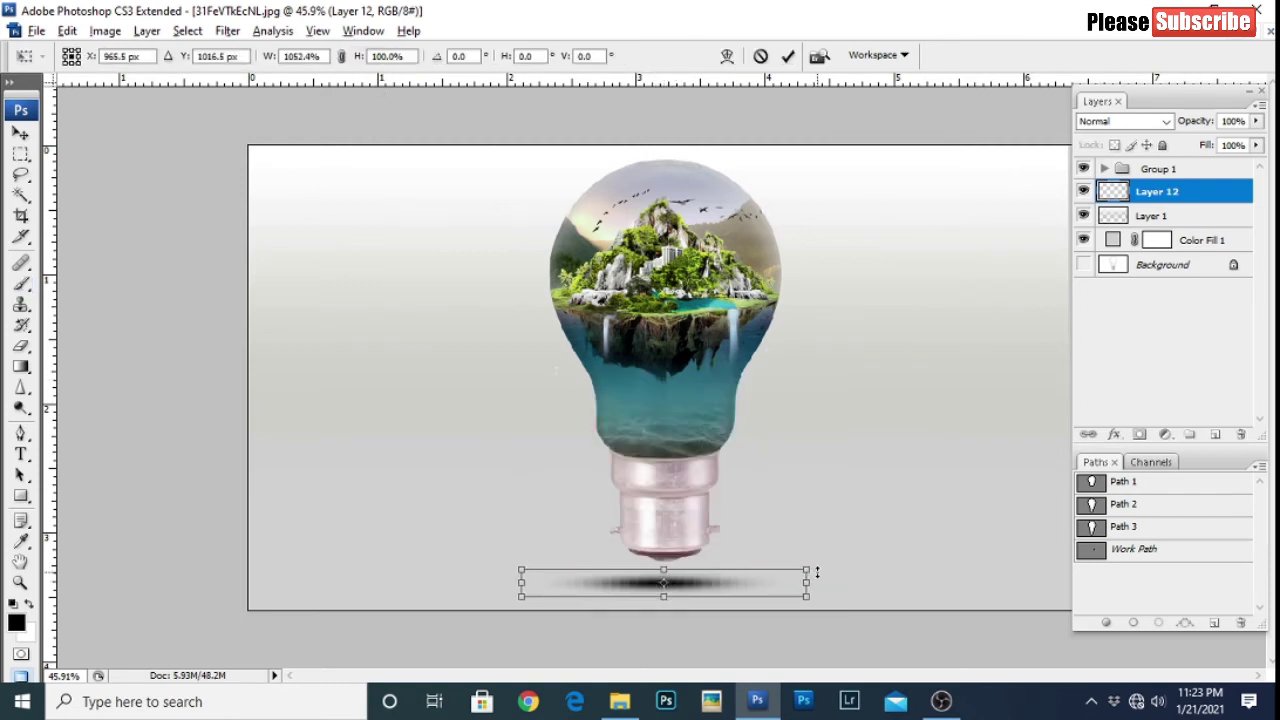
key("Return")
Step: Blur the shadow with an 8.9 pixel Gaussian Blur and make it wider and flatter
left_click(227, 31)
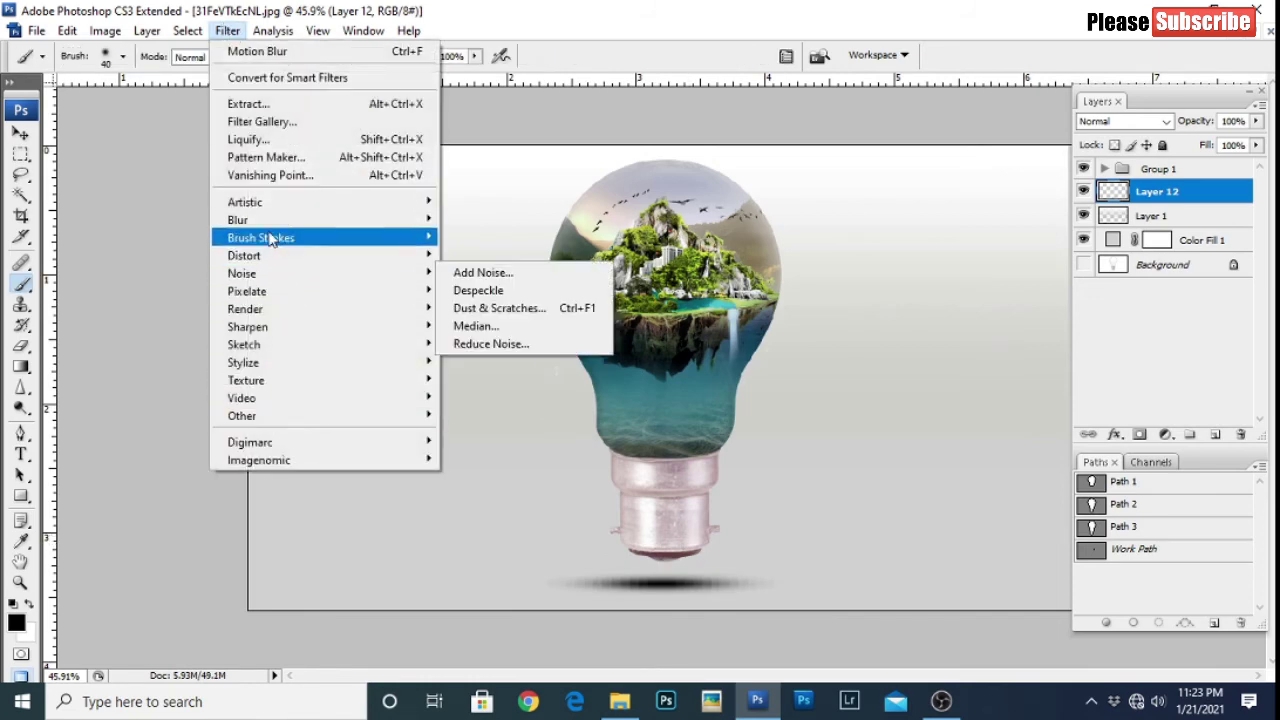
mouse_move(238, 220)
left_click(485, 291)
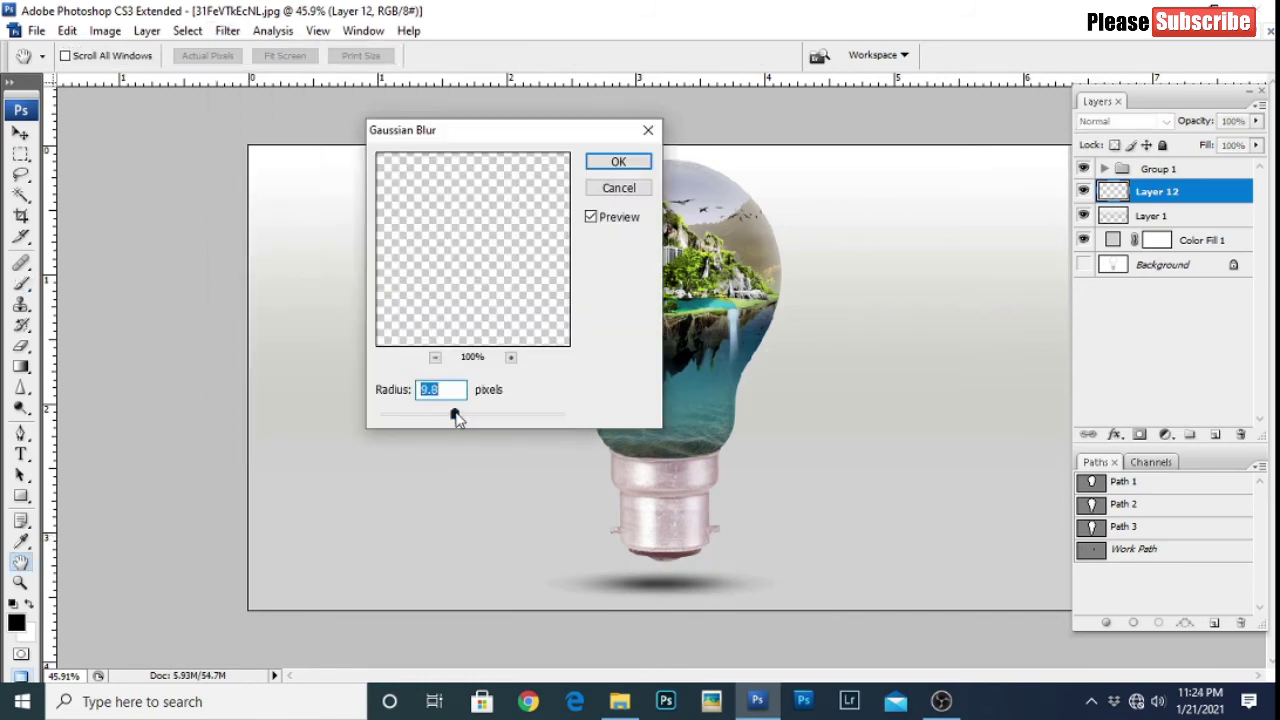
key("Return")
key("ctrl+t")
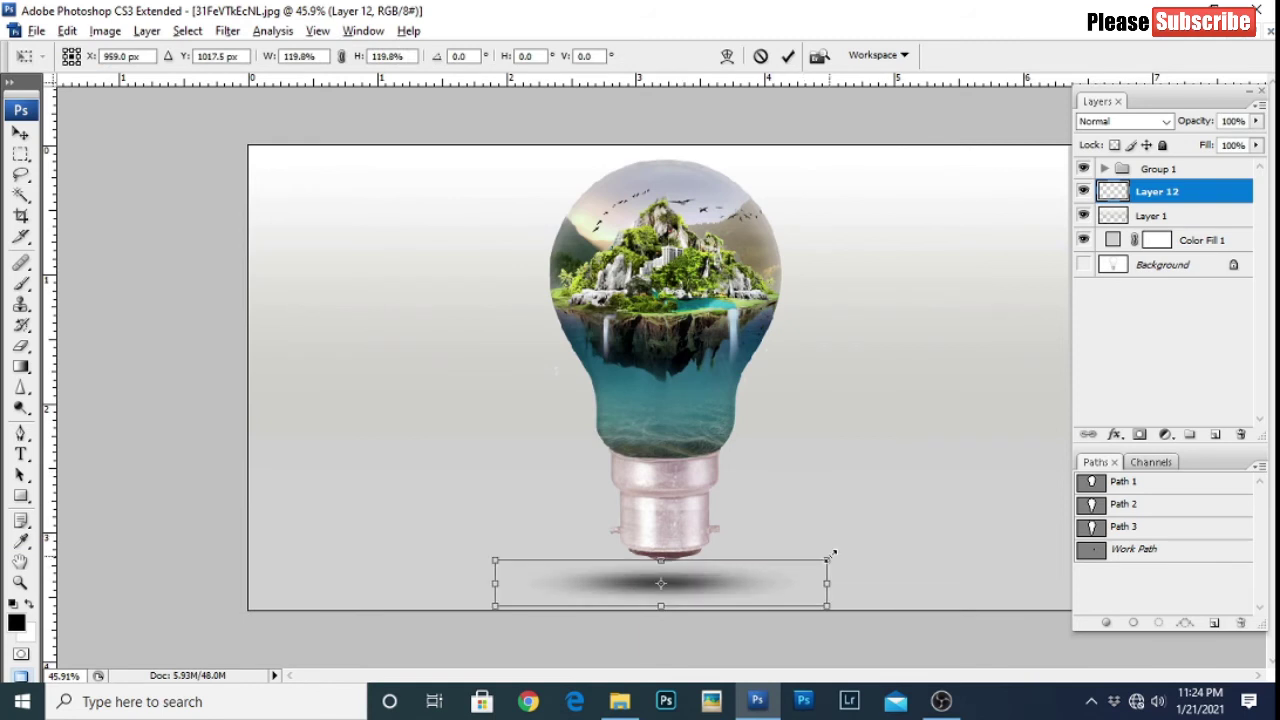
mouse_move(827, 583)
left_mouse_down()
mouse_move(847, 583)
mouse_move(850, 564)
left_mouse_up()
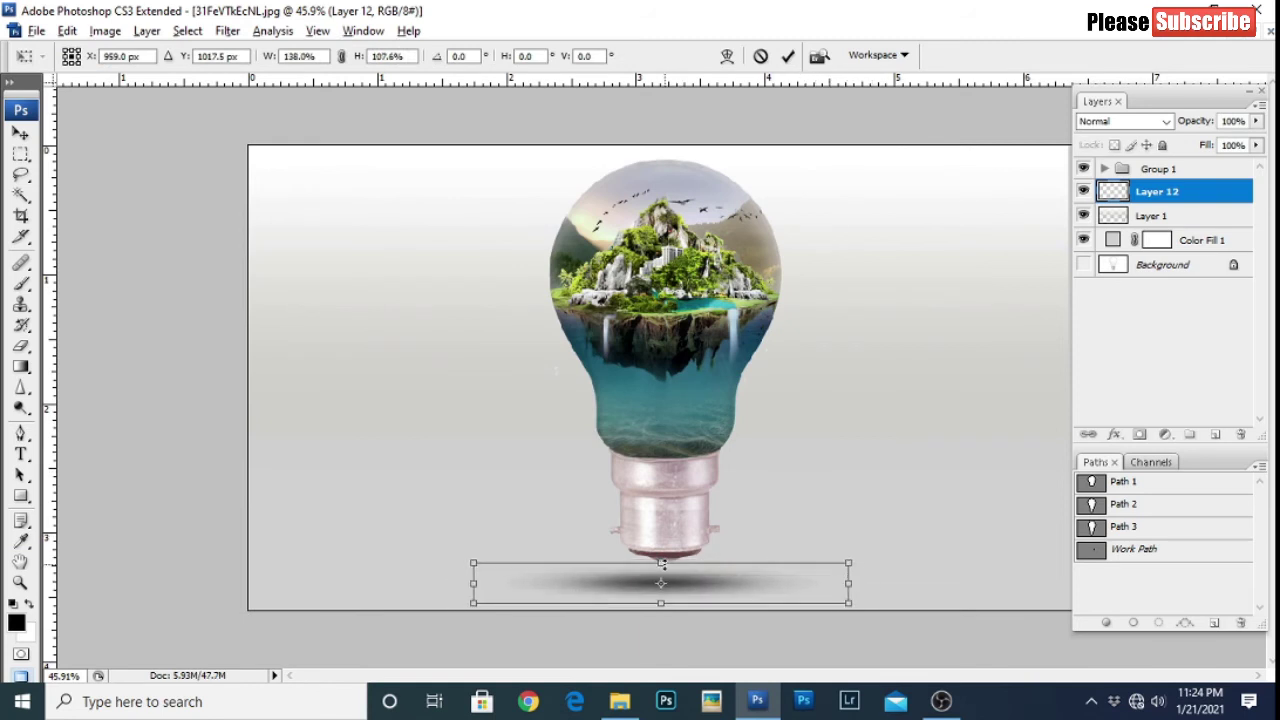
left_click_drag(661, 563, 661, 570)
key("Return")
Step: Duplicate the shadow layer and narrow the copy into a tighter core shadow
key("b")
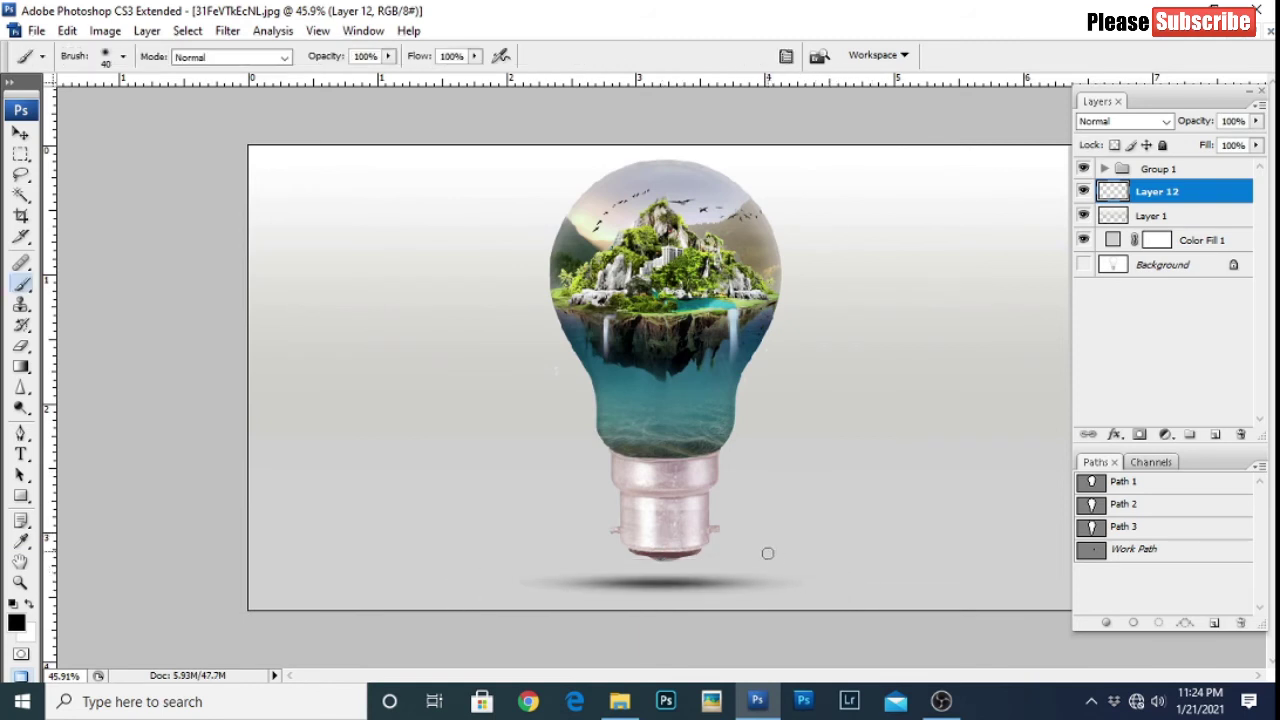
mouse_move(1160, 191)
left_mouse_down()
mouse_move(1213, 265)
mouse_move(1215, 434)
left_mouse_up()
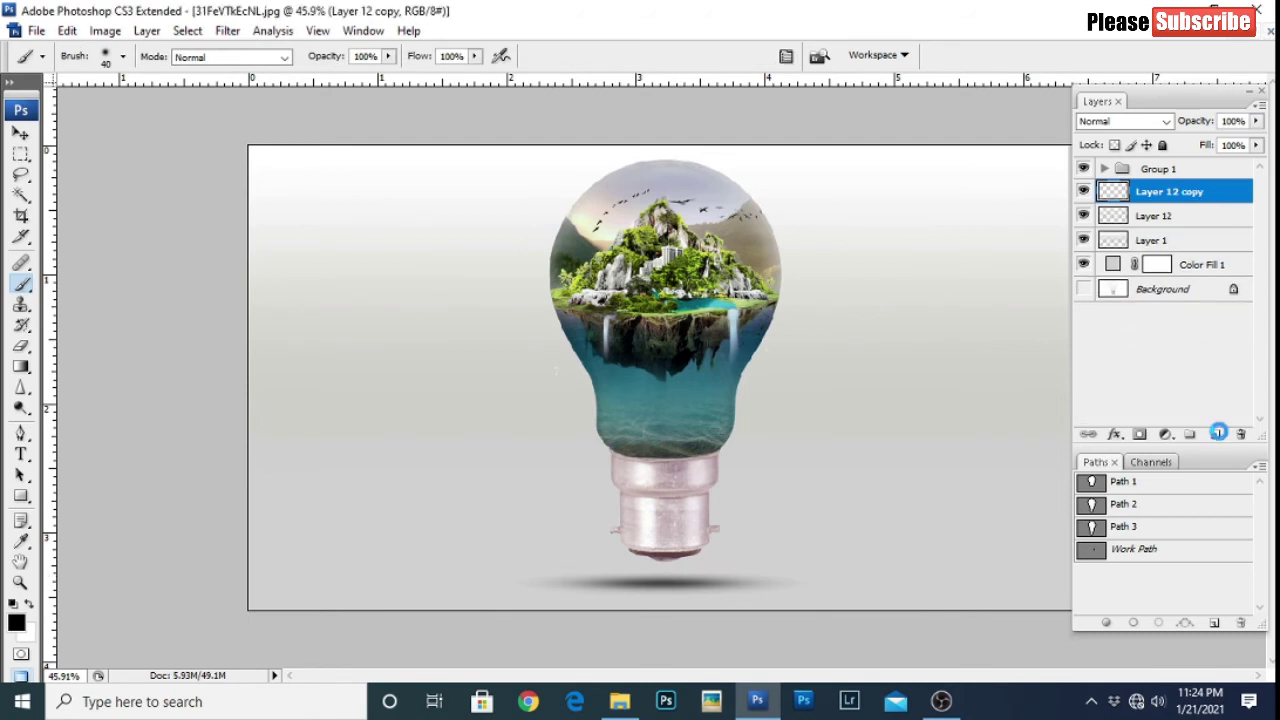
key("ctrl+t")
left_click_drag(846, 567, 726, 577)
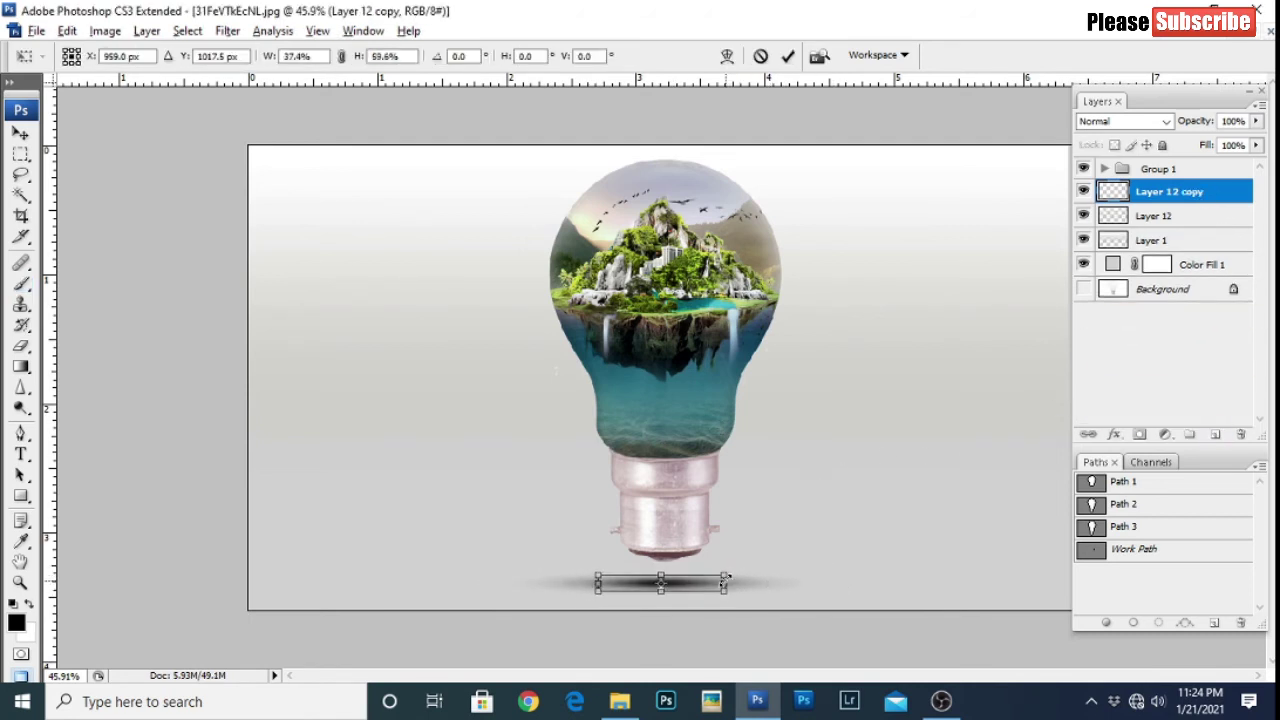
Step: Confirm the narrowed shadow copy and show the open documents as floating windows
key("Return")
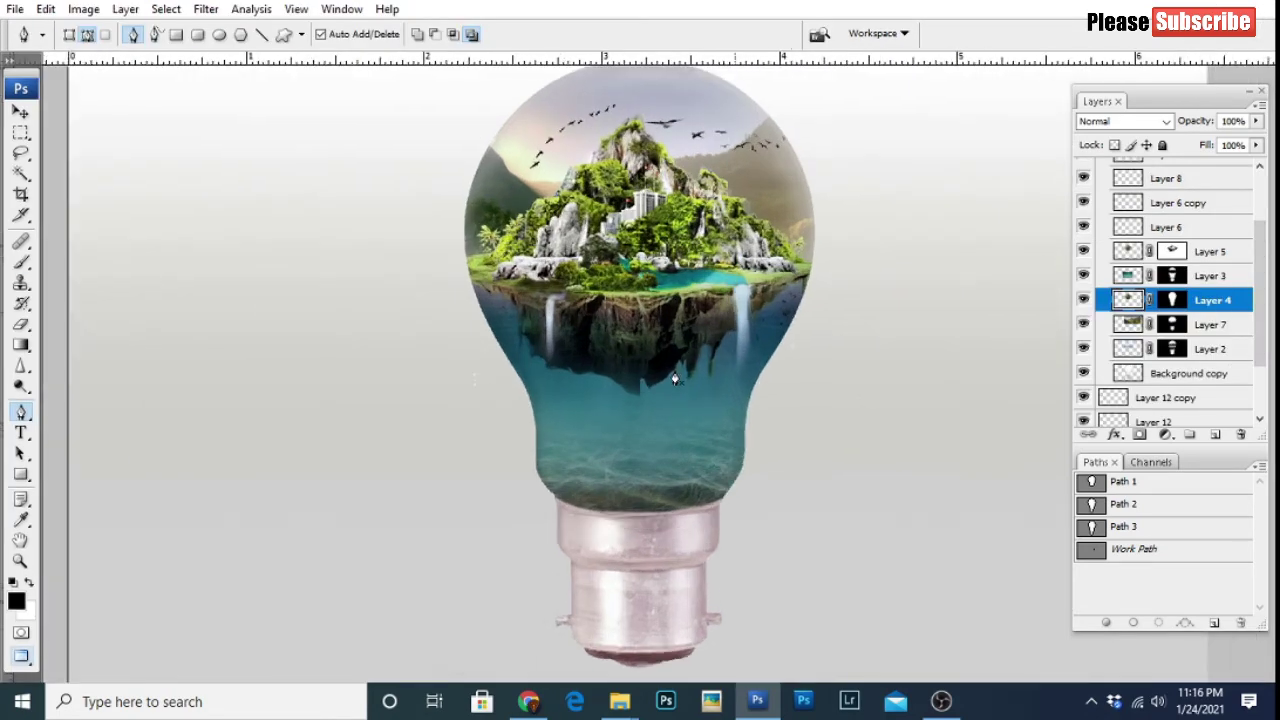
left_click_drag(744, 407, 700, 382)
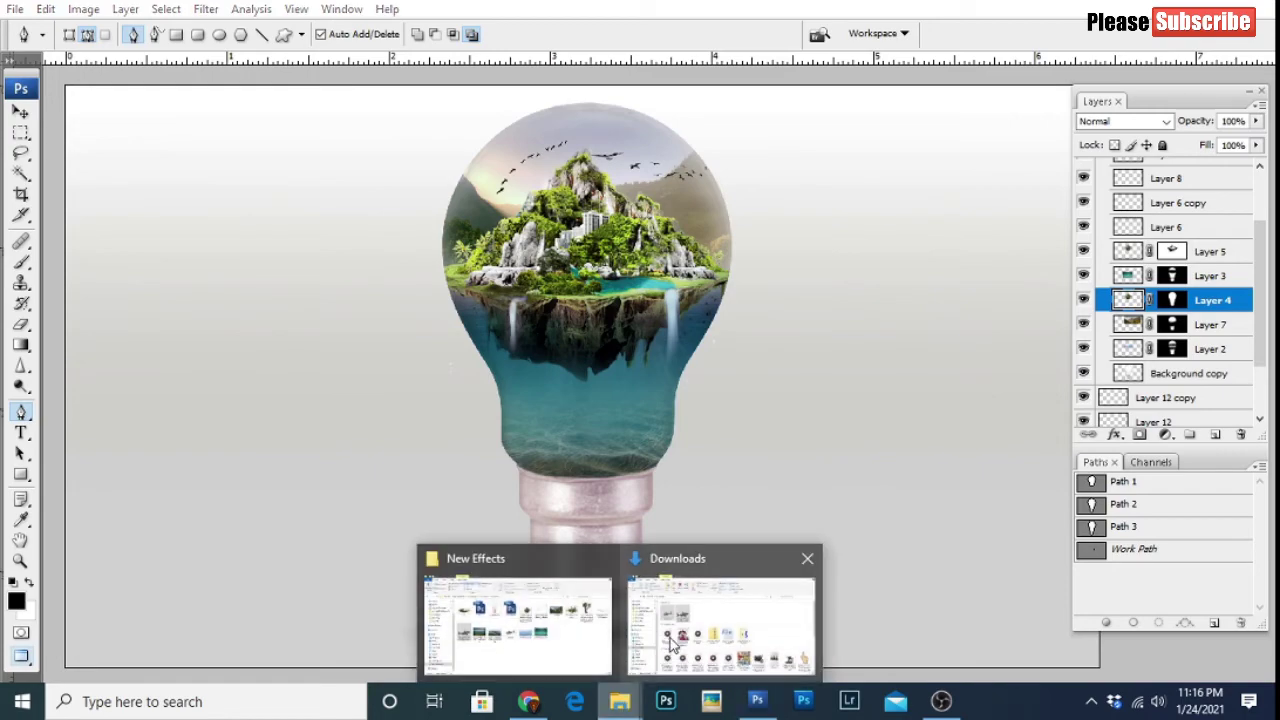
left_click(500, 620)
key("alt+Tab")
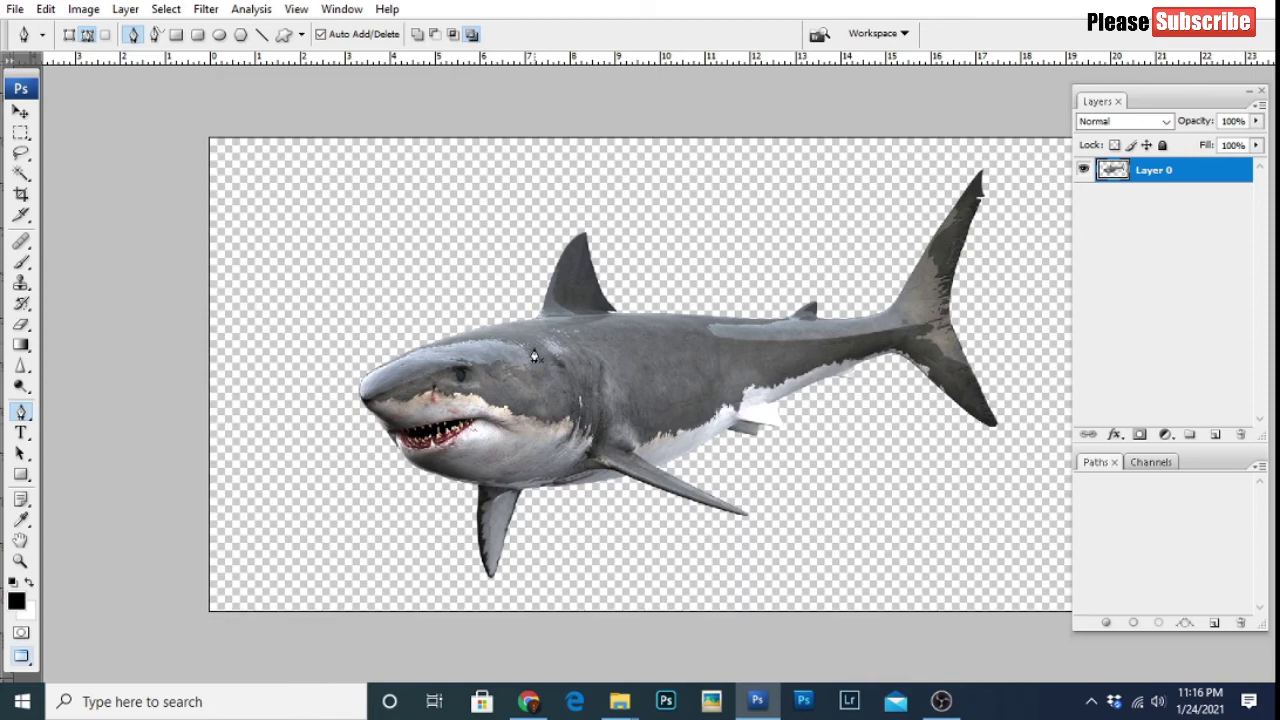
key("f")
Step: Drag the shark into the light-bulb document as Layer 13, accepting the bit-depth warning
key("v")
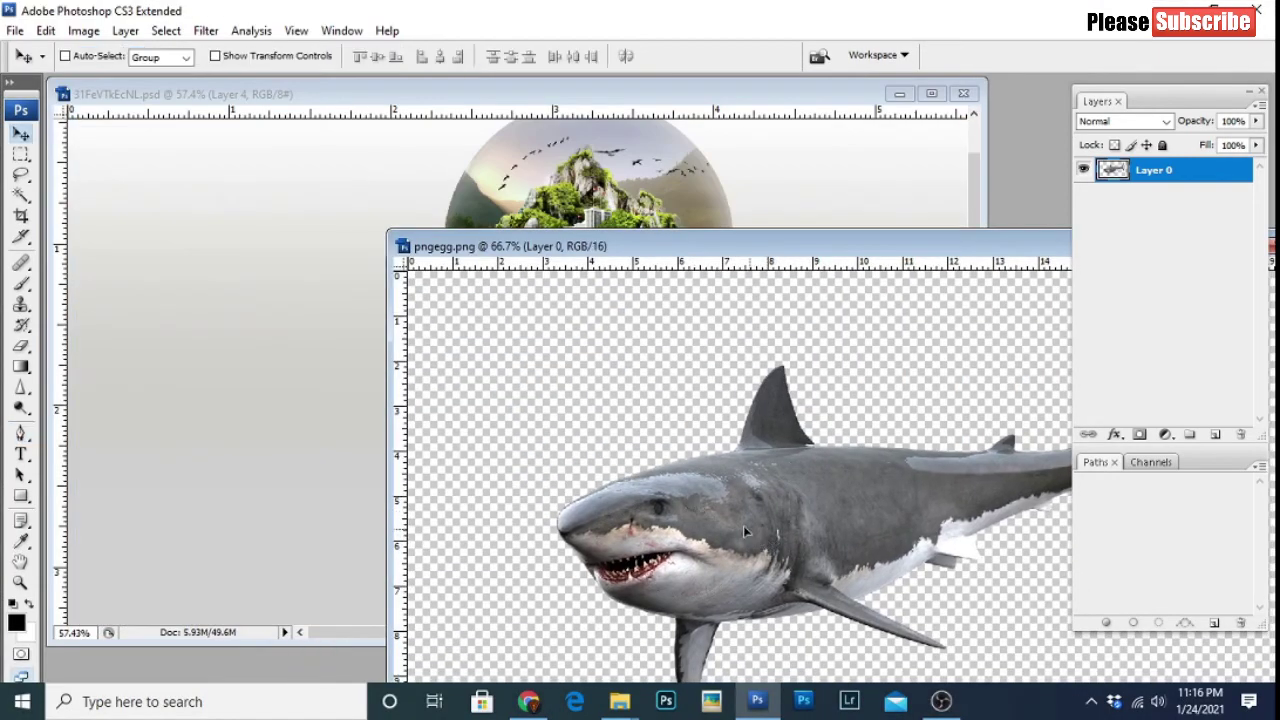
left_click_drag(743, 525, 300, 280)
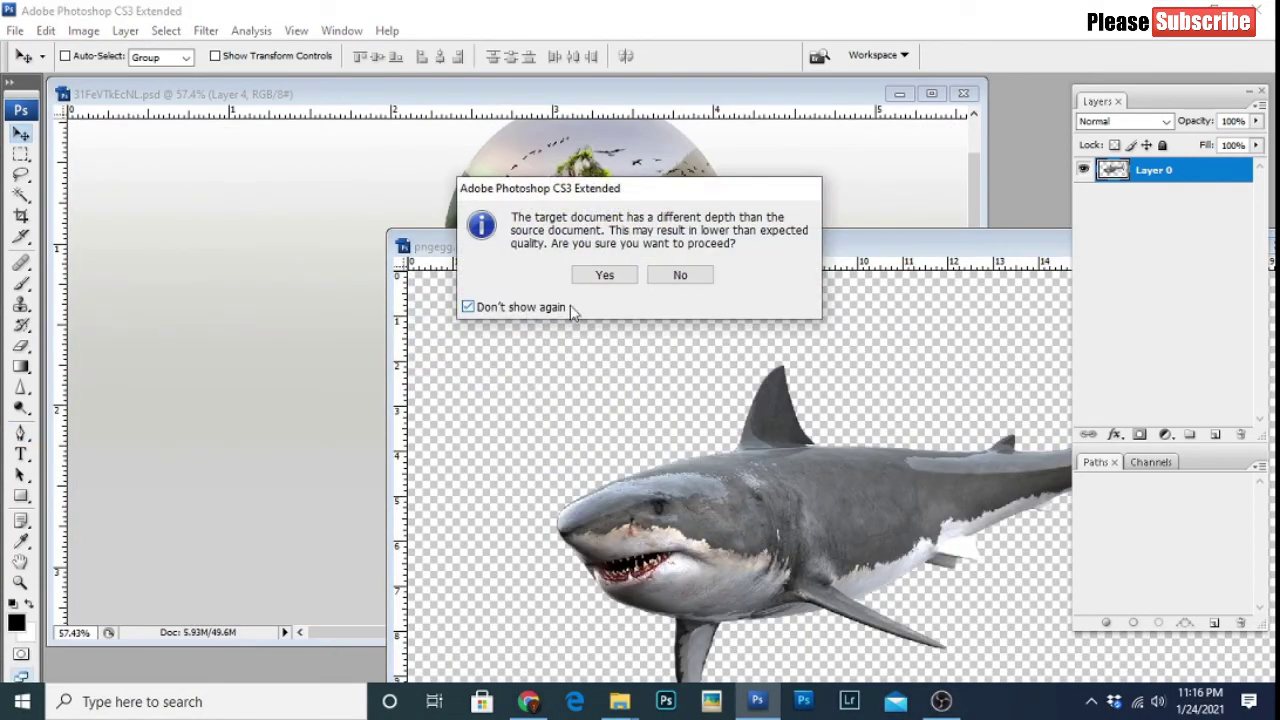
left_click(605, 276)
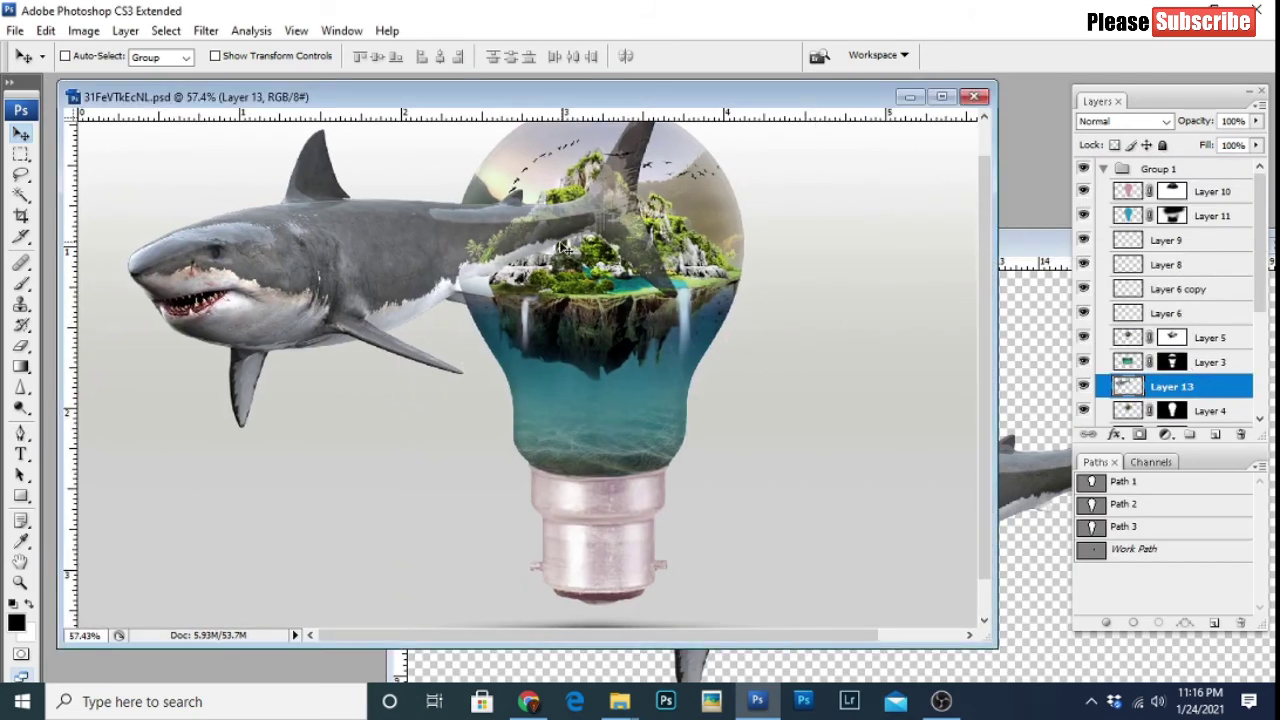
key("ctrl+t")
Step: Move the shark into the bulb and scale it down to about 15%
left_click_drag(382, 264, 545, 368)
left_click_drag(857, 200, 625, 327)
scroll(557, 385, "up", 2)
scroll(557, 385, "up", 1)
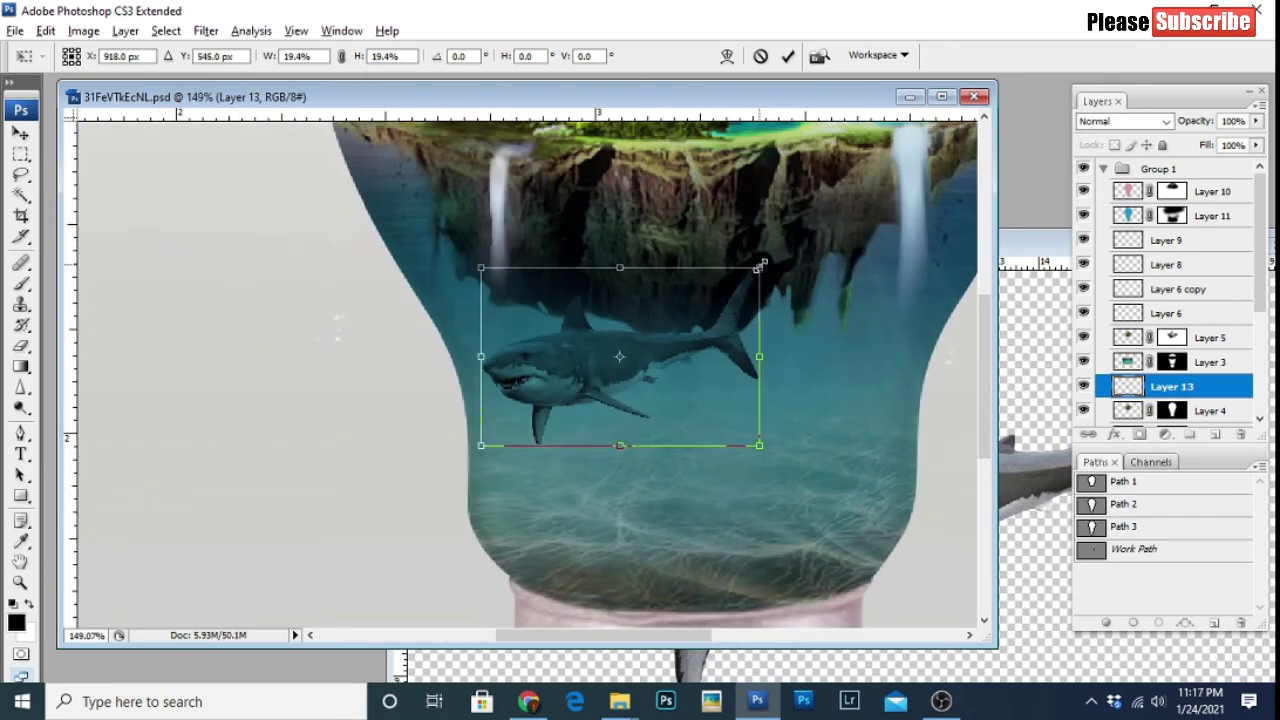
left_click_drag(760, 266, 700, 300)
left_click_drag(635, 350, 615, 338)
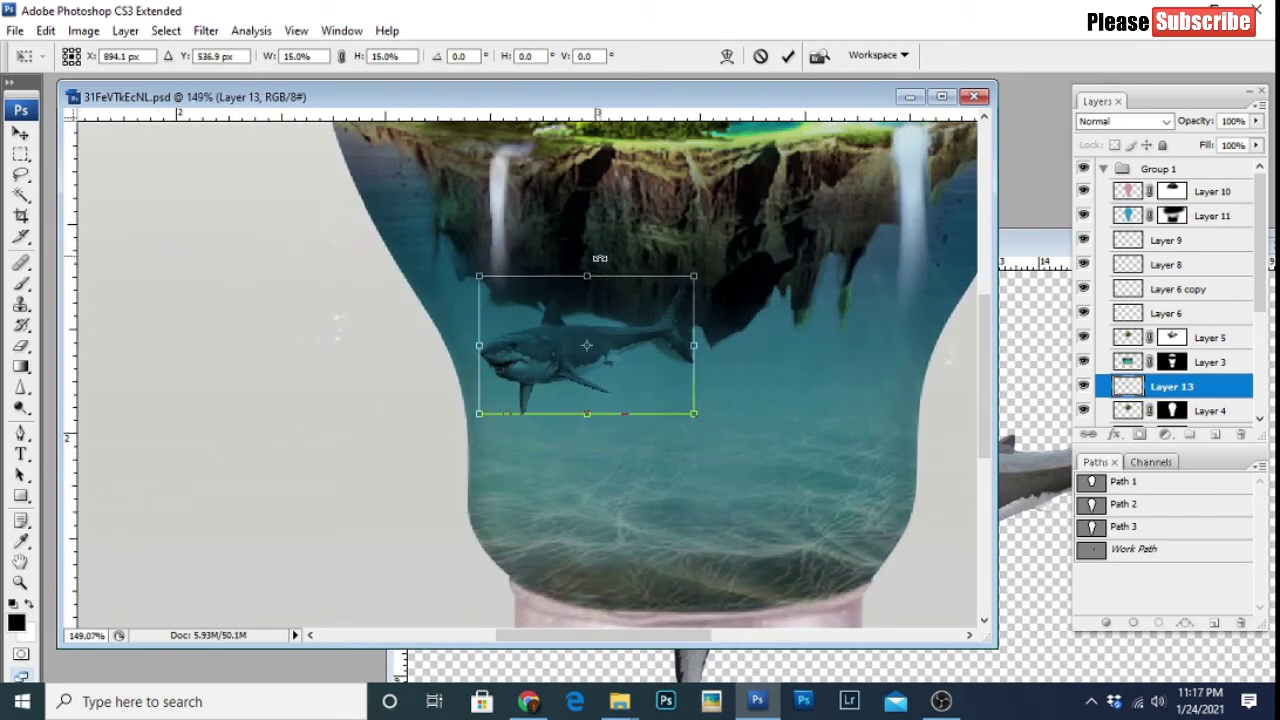
key("Return")
Step: Put the shark layer below Layer 4 and place it, slightly smaller, right under the island
key("ctrl+bracketright")
key("ctrl+bracketleft")
key("ctrl+bracketleft")
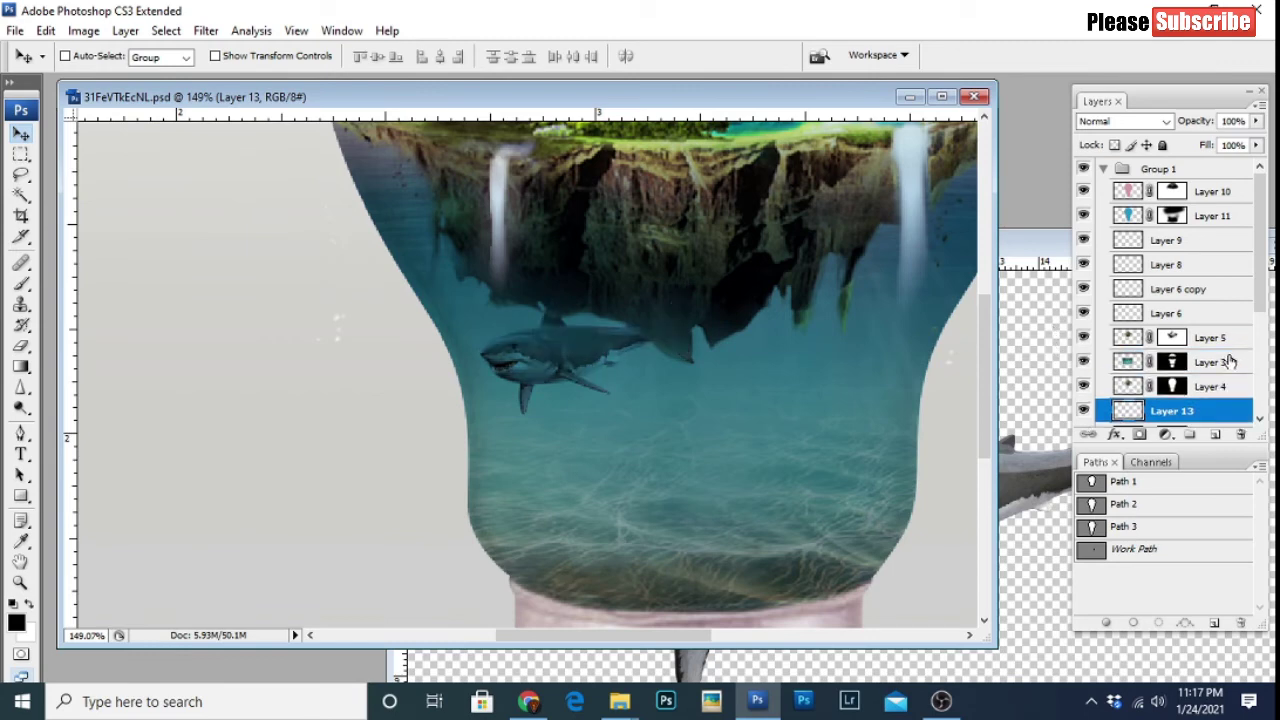
scroll(1192, 345, "down", 2)
key("ctrl+t")
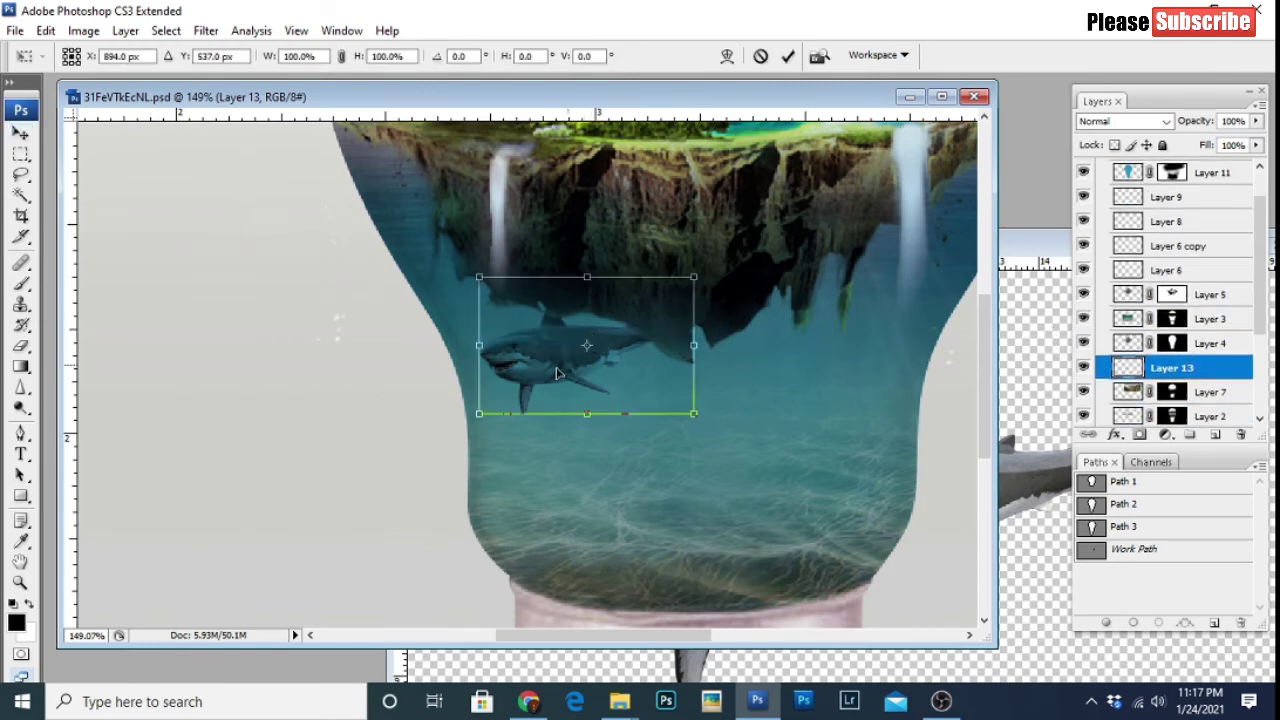
left_click_drag(557, 373, 572, 378)
mouse_move(709, 417)
left_mouse_down()
mouse_move(694, 410)
mouse_move(711, 418)
left_mouse_up()
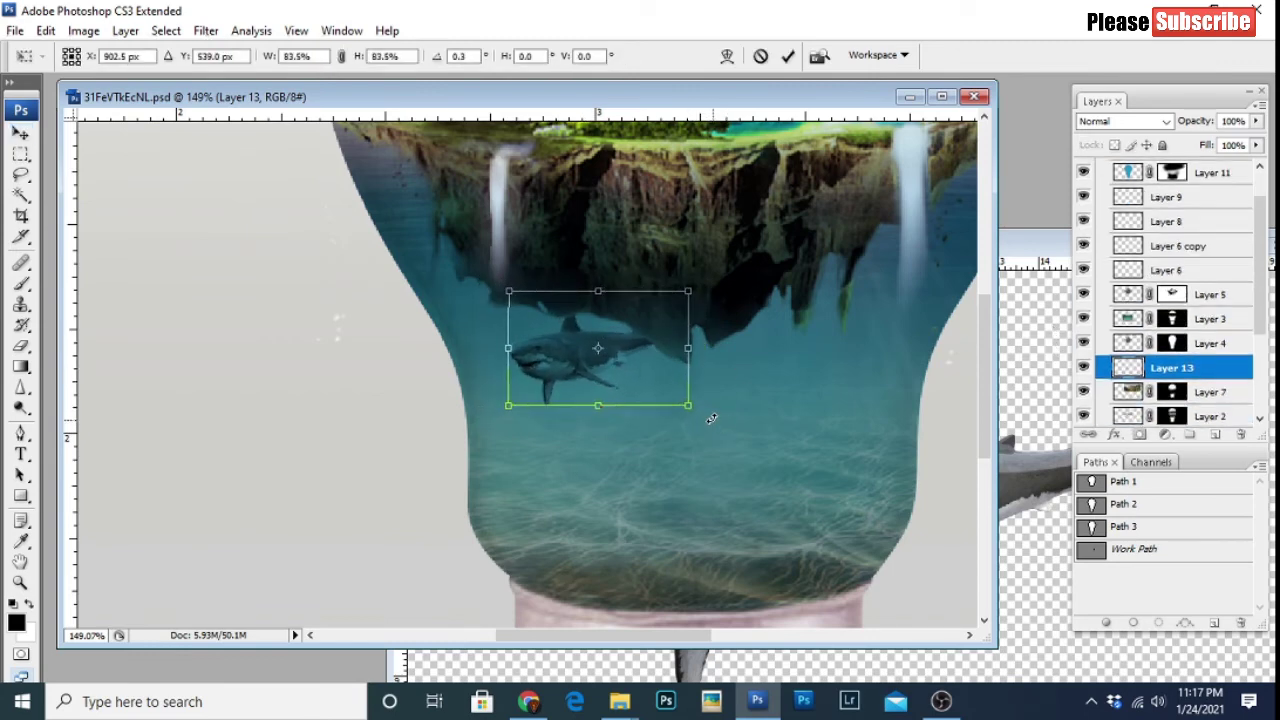
left_click_drag(608, 351, 634, 366)
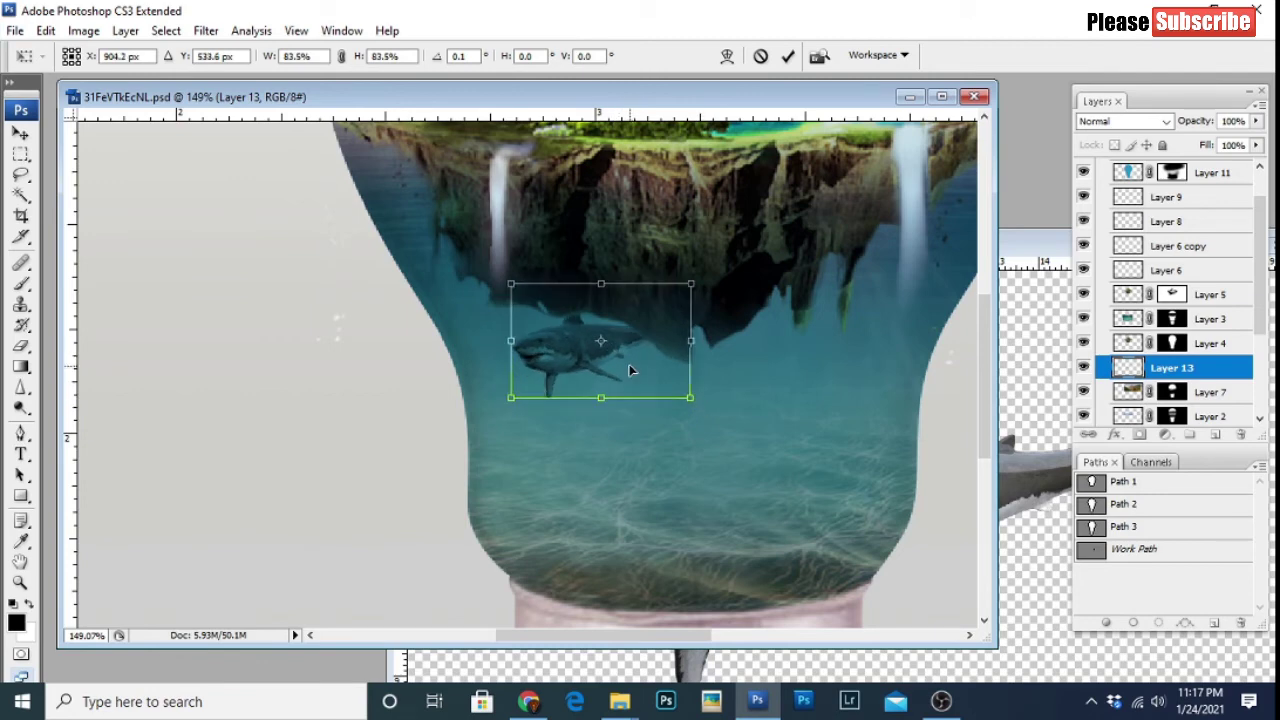
key("Return")
Step: Brighten the shark with Levels, zoom out, select Layer 4, and return to the New Effects folder
key("ctrl+l")
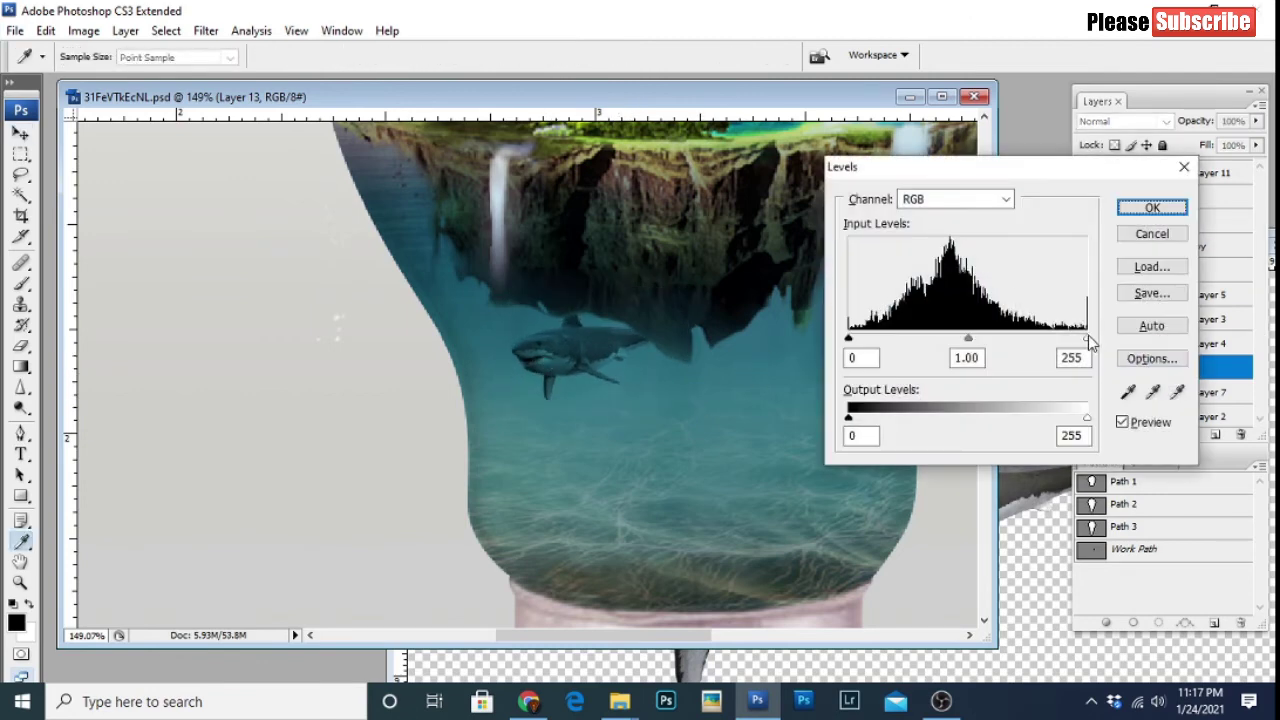
left_click_drag(1088, 339, 1050, 340)
left_click_drag(850, 340, 891, 340)
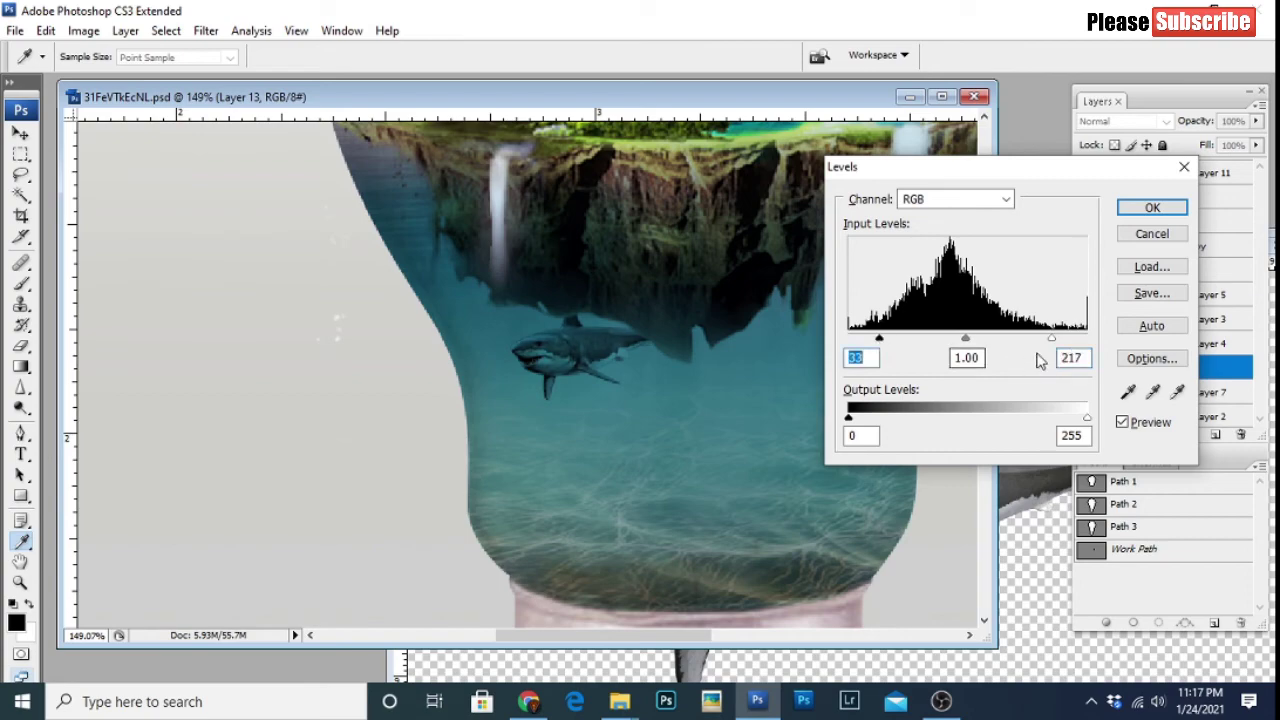
key("Return")
key("v")
key("ctrl+minus")
key("ctrl+minus")
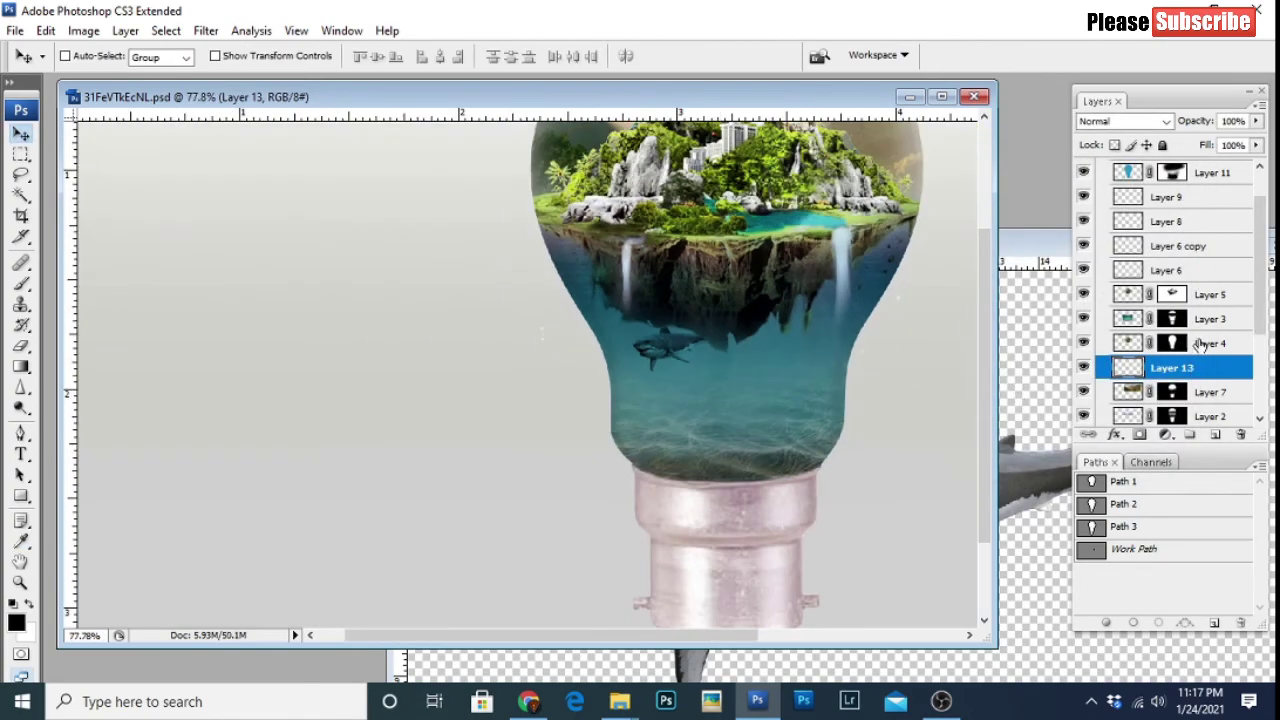
left_click(1200, 345)
key("alt+Tab")
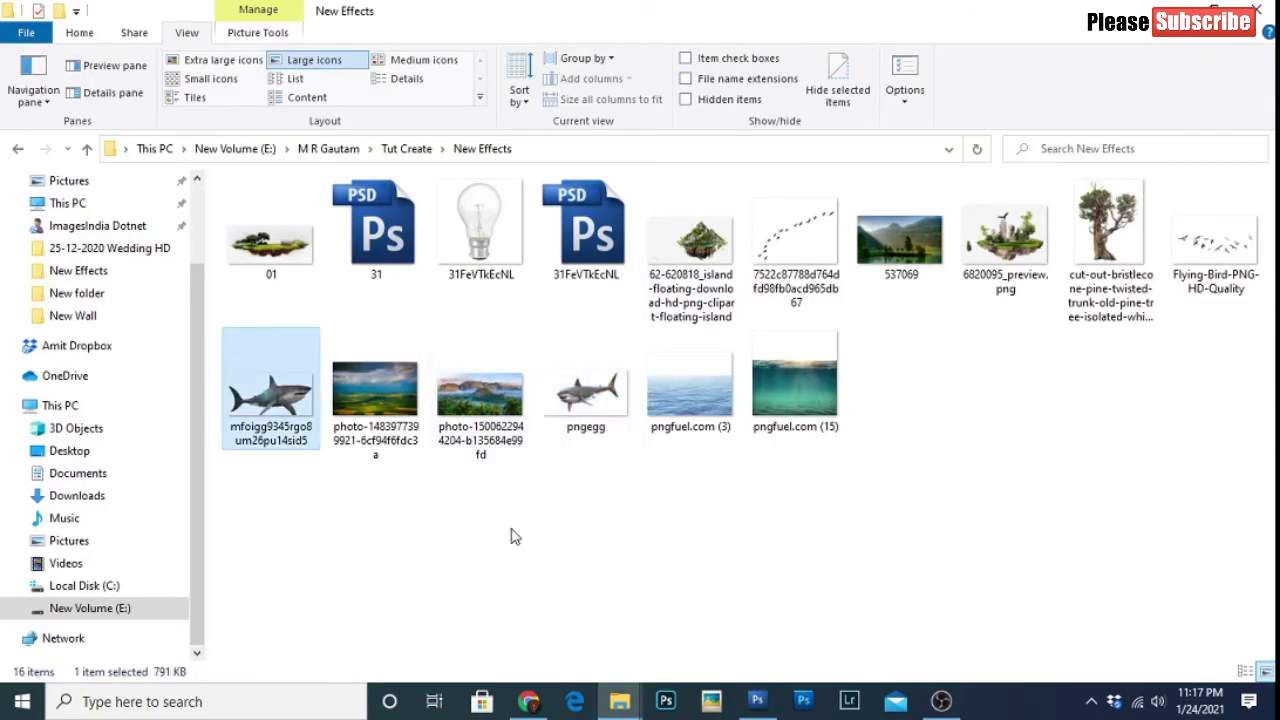
Step: Copy the second shark PNG into the light-bulb document and close the PNG
key("alt+Tab")
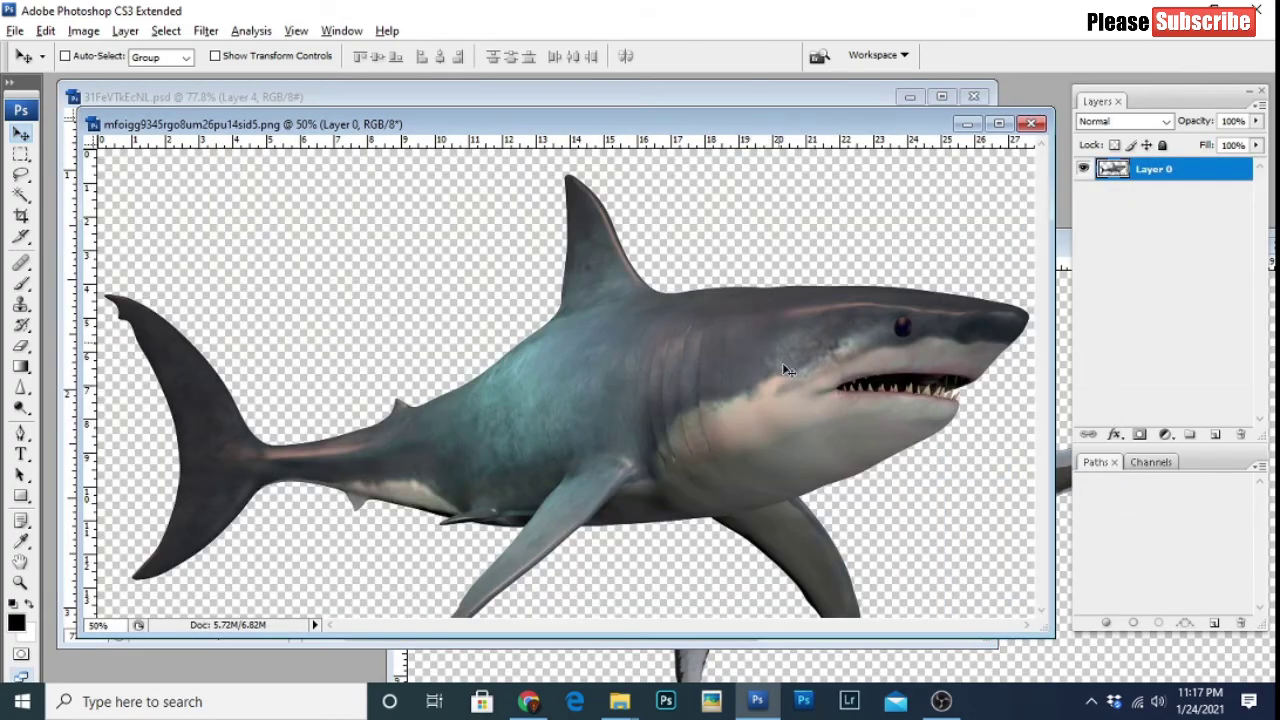
left_click_drag(786, 370, 418, 247)
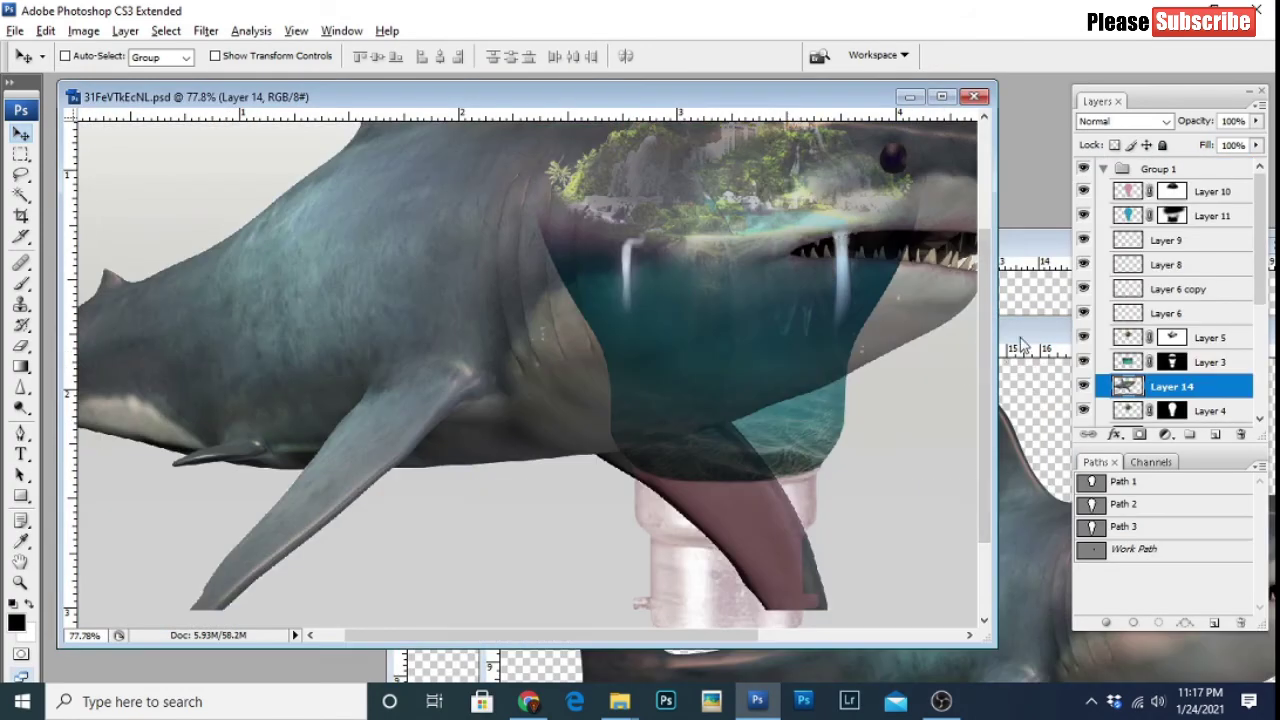
left_click(1022, 343)
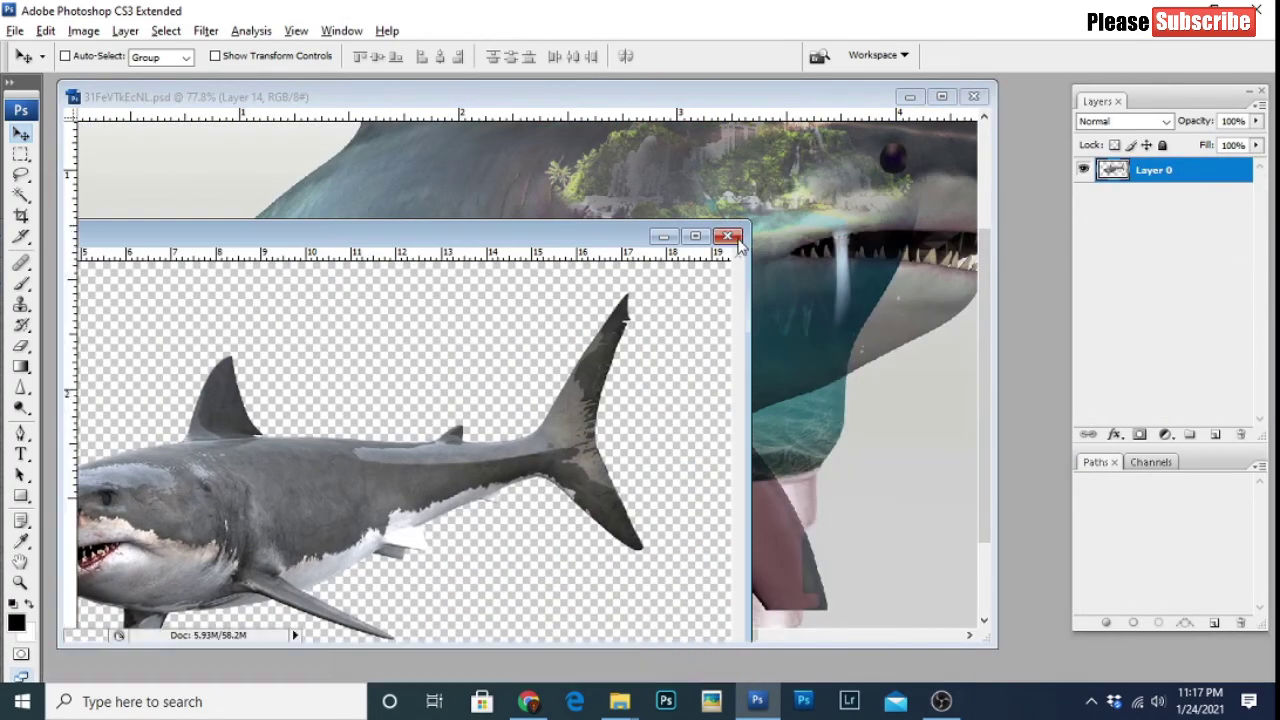
left_click(727, 236)
left_click(941, 96)
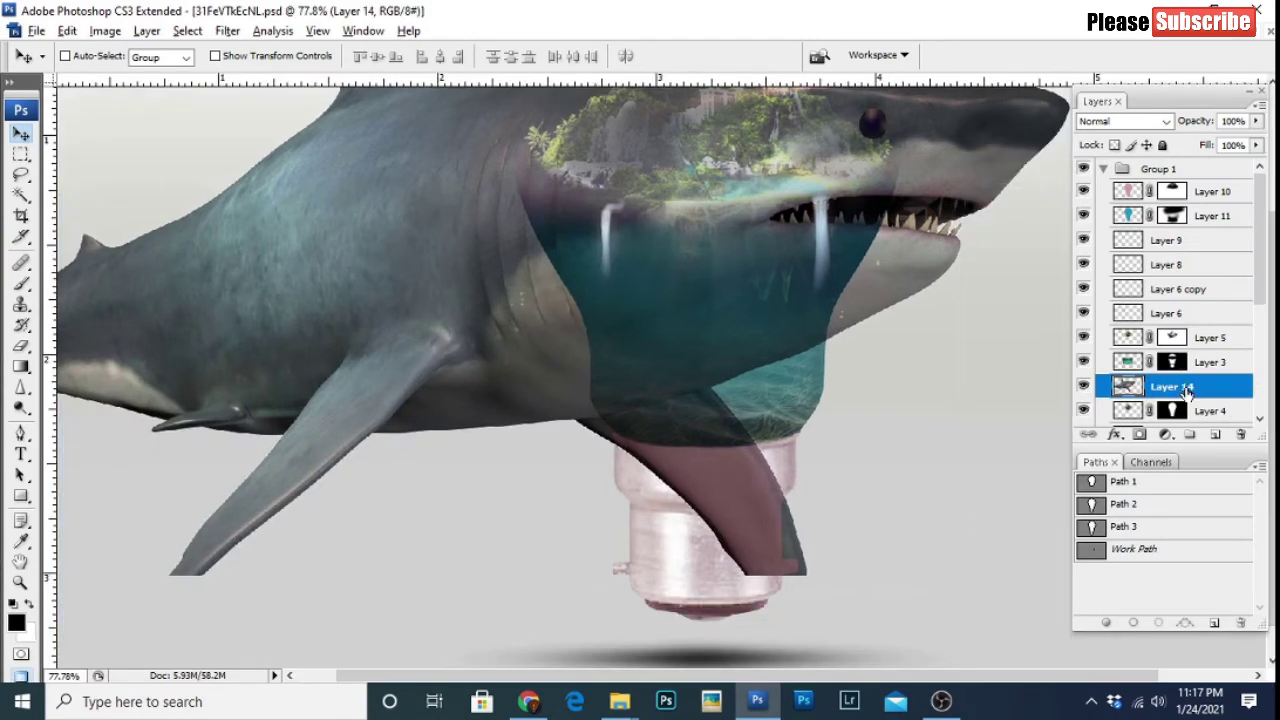
Step: Scale the new shark to about 13% inside the bulb with a 1.5° tilt
key("ctrl+t")
key("ctrl+0")
left_click_drag(109, 157, 600, 382)
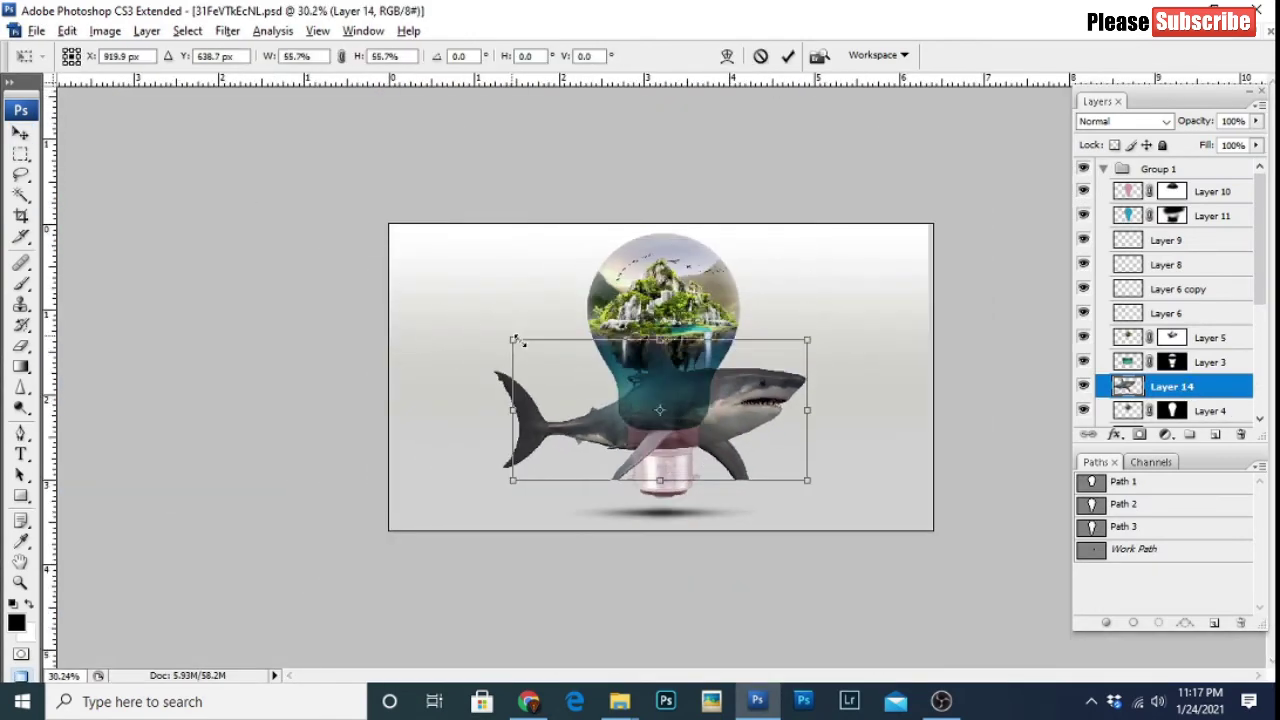
key("ctrl+plus")
mouse_move(960, 230)
left_mouse_down()
mouse_move(776, 287)
mouse_move(752, 273)
left_mouse_up()
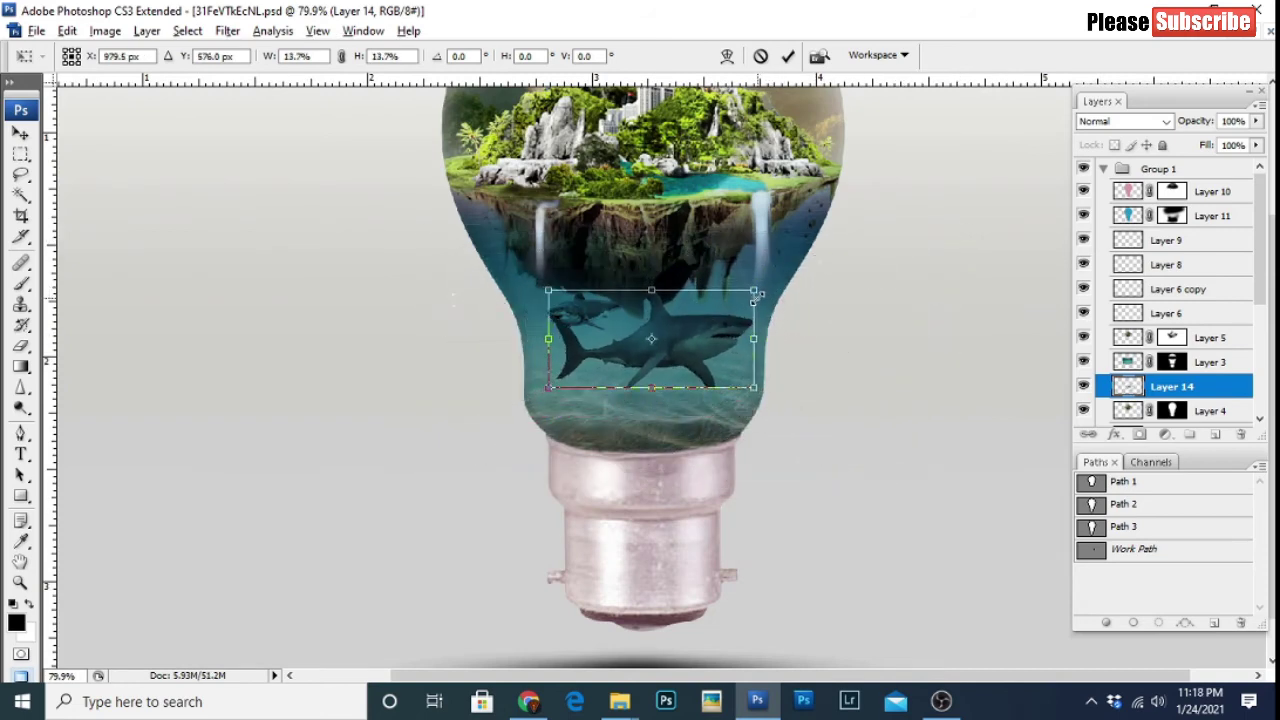
left_click_drag(790, 360, 801, 377)
left_click_drag(750, 273, 745, 279)
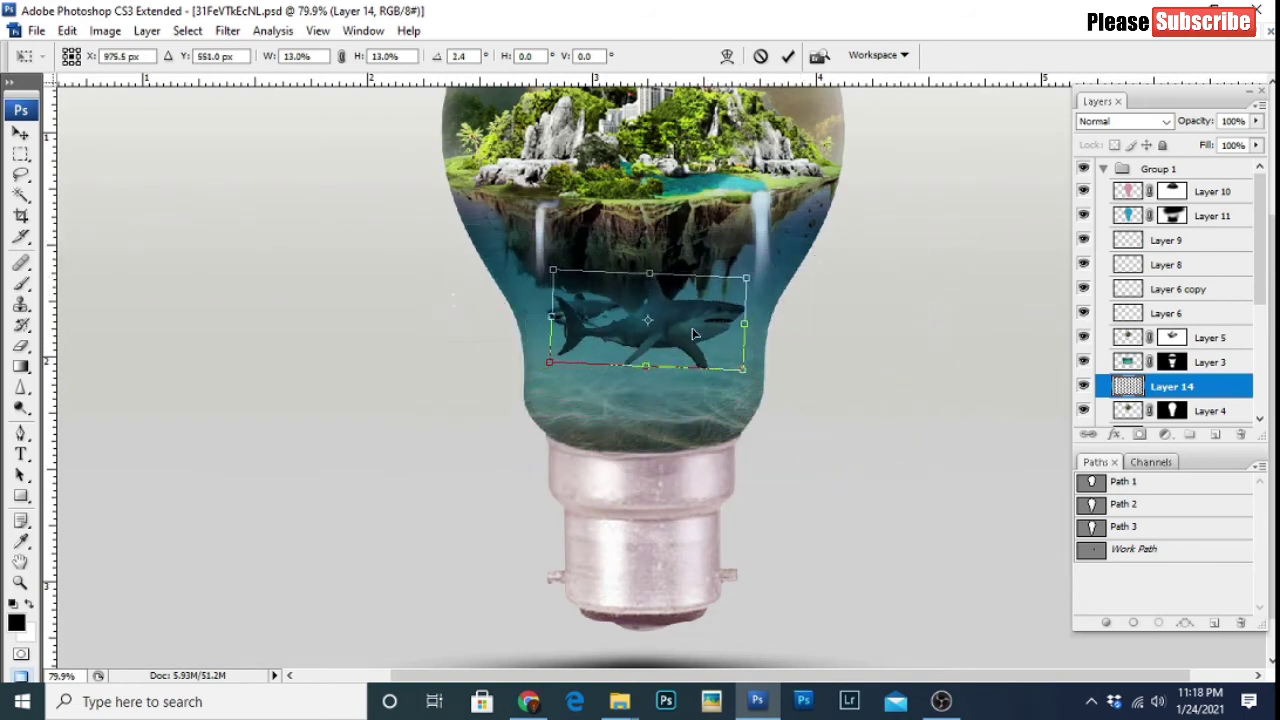
left_click_drag(695, 335, 705, 340)
left_click_drag(779, 384, 784, 384)
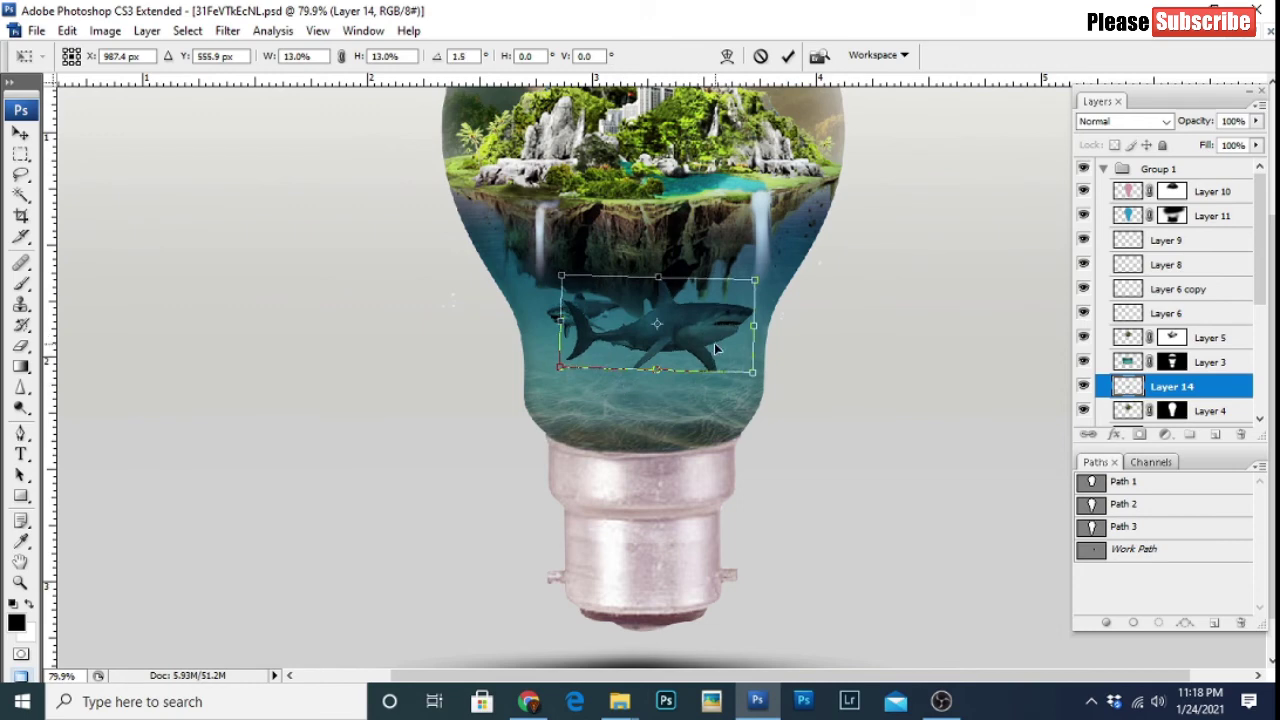
key("Return")
Step: Deepen the new shark's shadows with a Levels adjustment
scroll(709, 374, "up", 5)
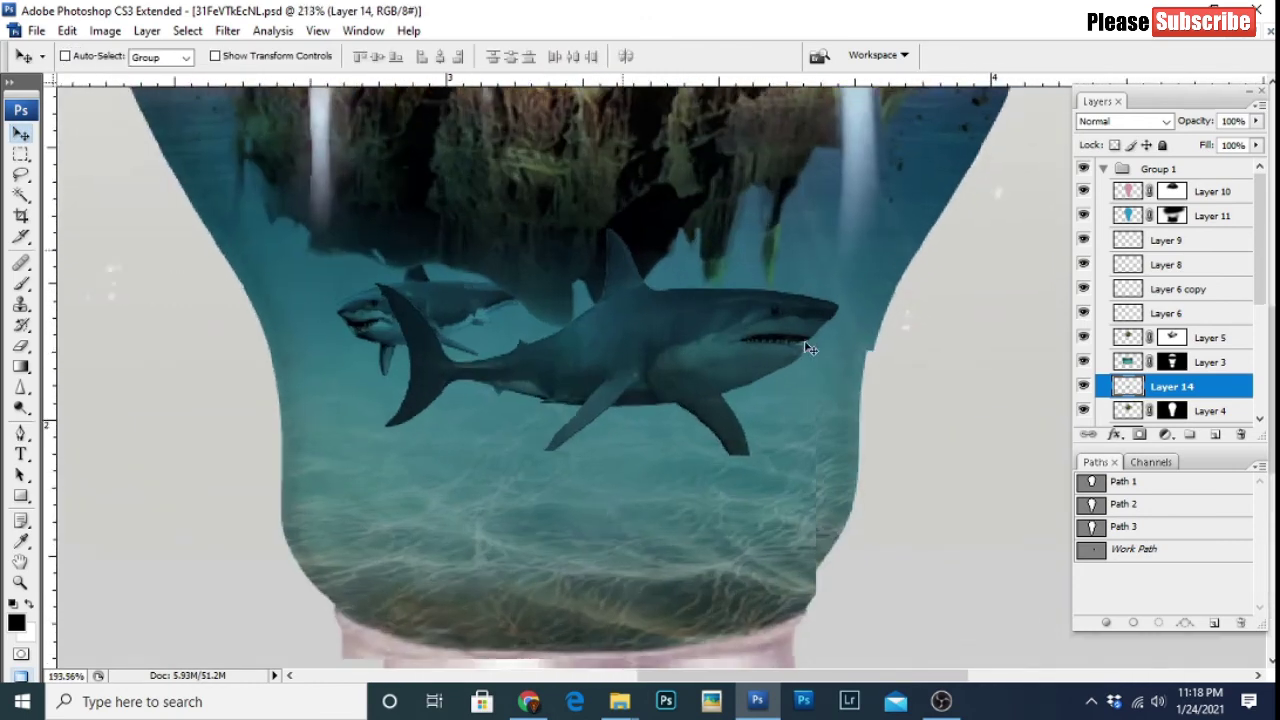
key("ctrl+l")
left_click_drag(849, 339, 854, 341)
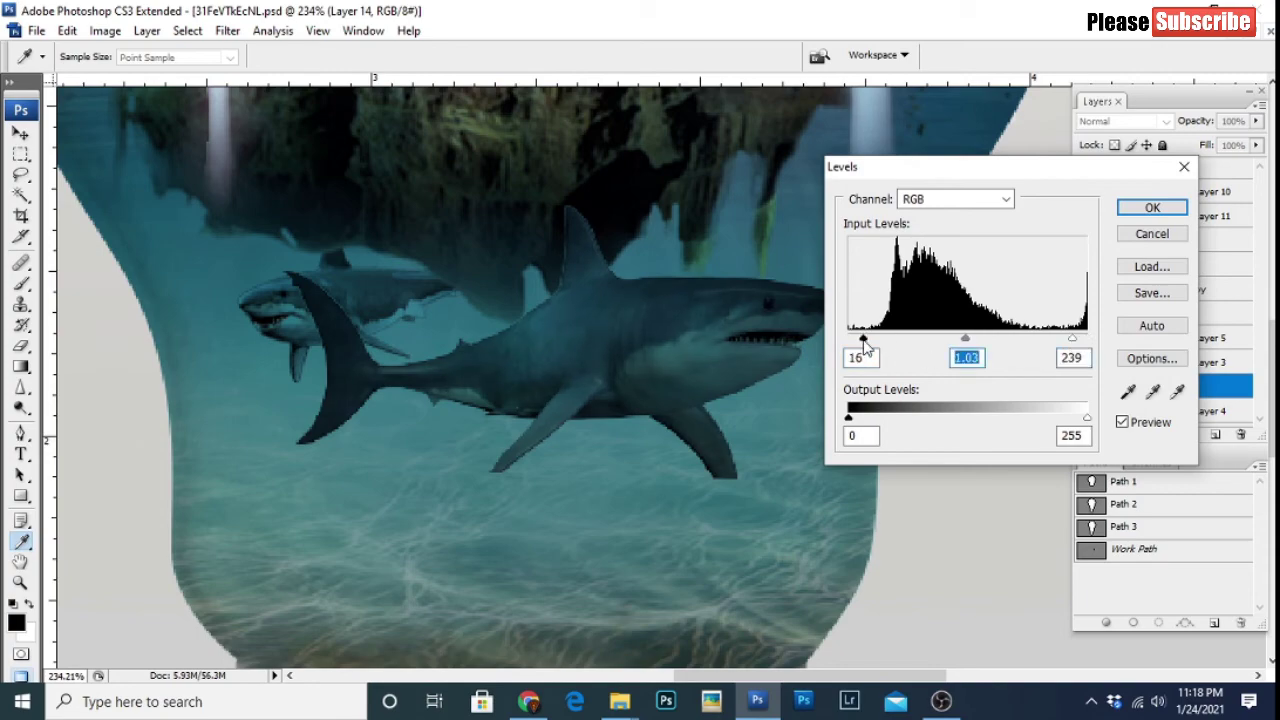
key("Return")
scroll(828, 369, "down", 5)
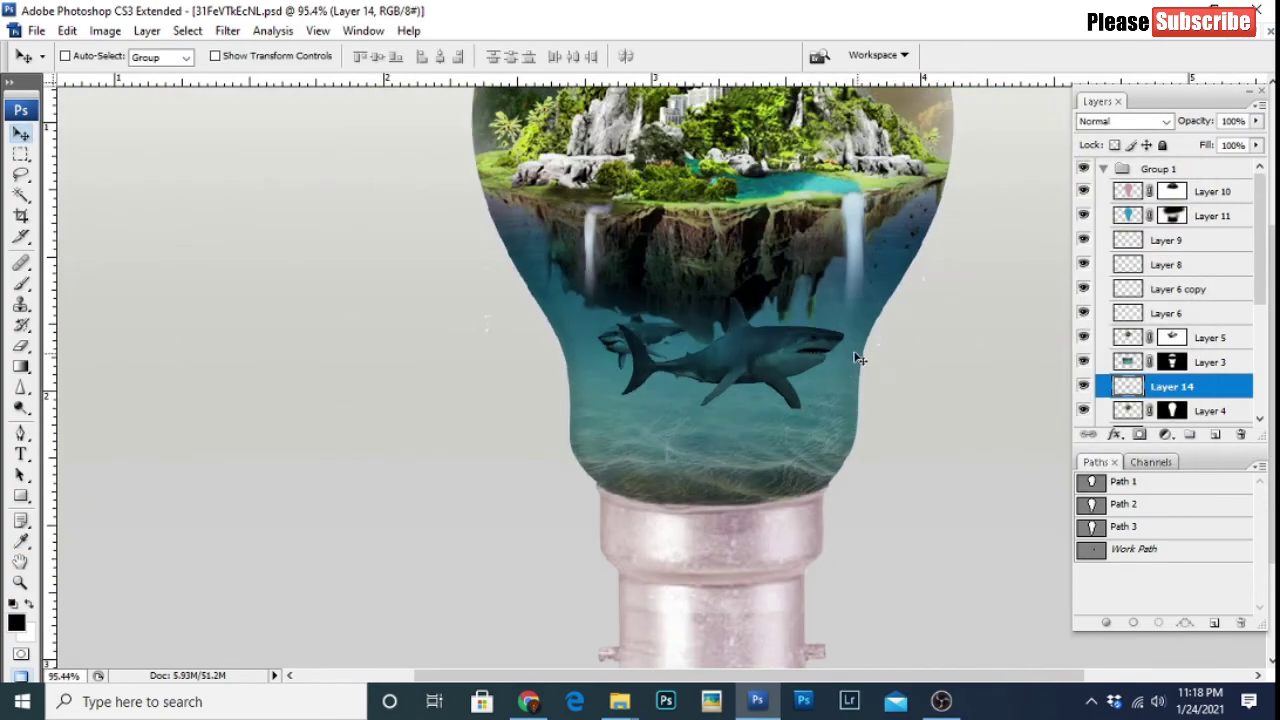
Step: Choose the Burn tool from the toning tools, then switch to the Pen tool
scroll(858, 358, "up", 2)
left_click(21, 407)
right_click(21, 407)
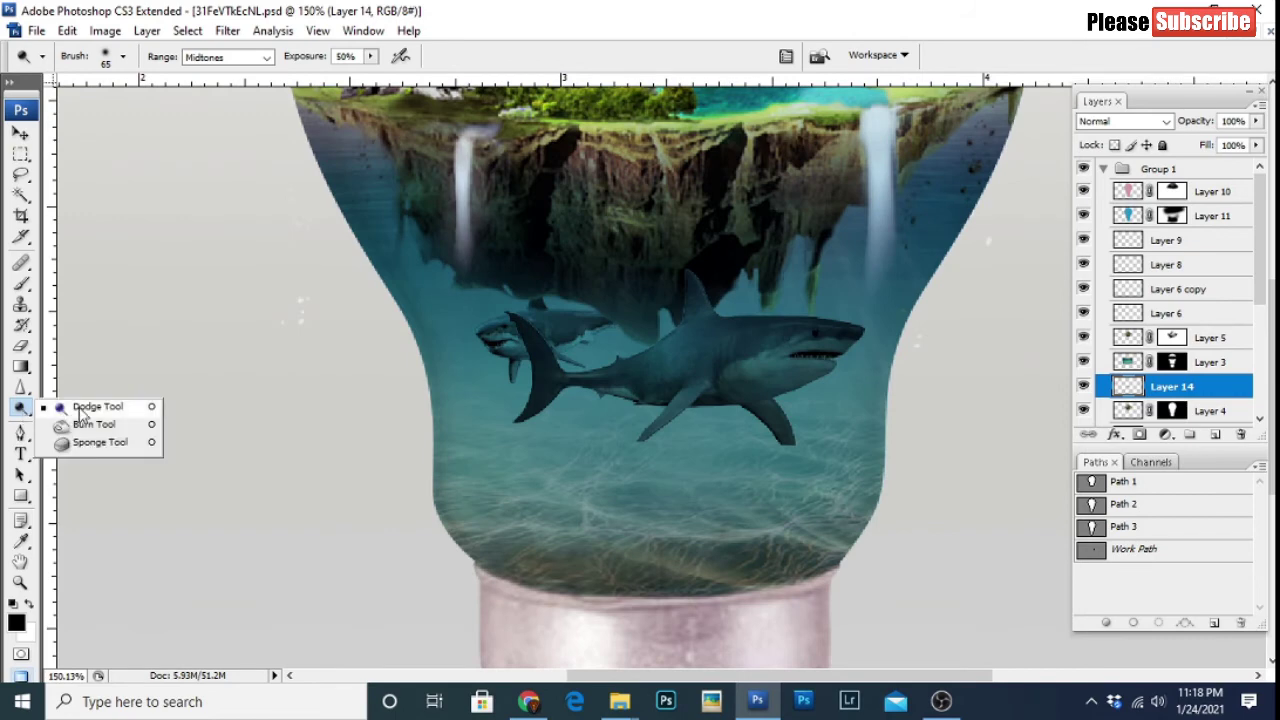
left_click(75, 423)
scroll(850, 358, "up", 2)
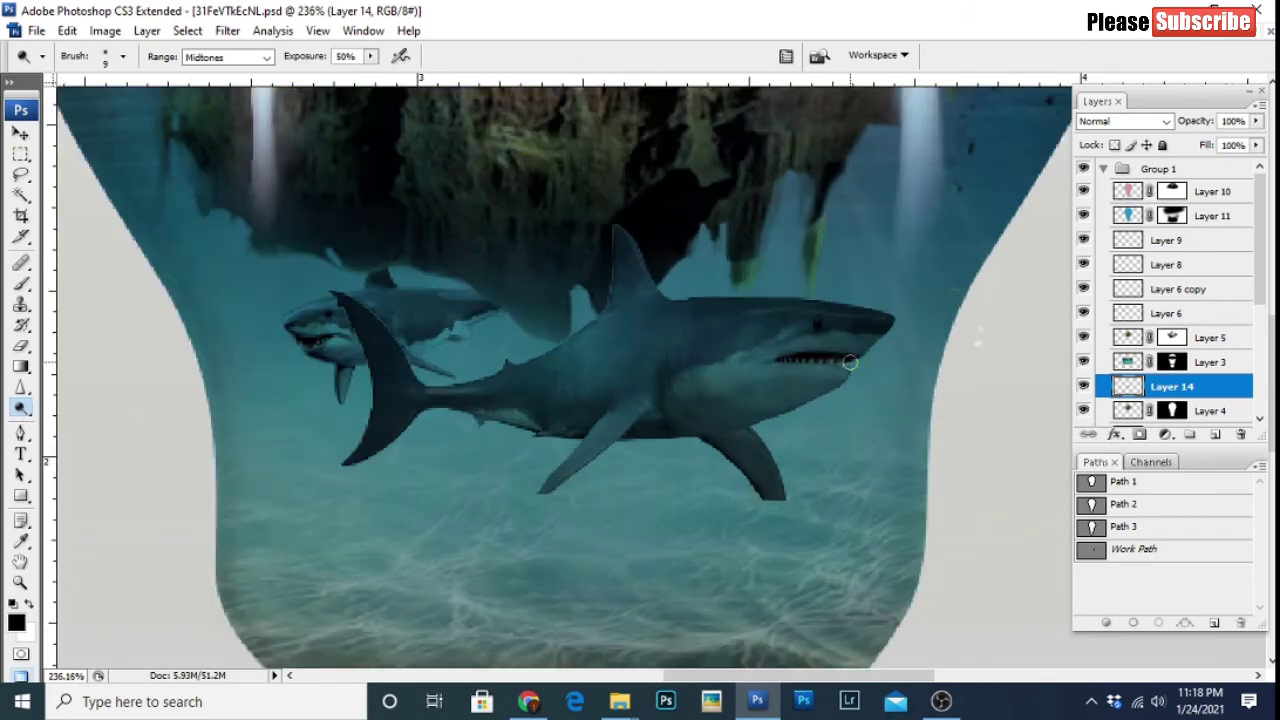
scroll(789, 366, "down", 2)
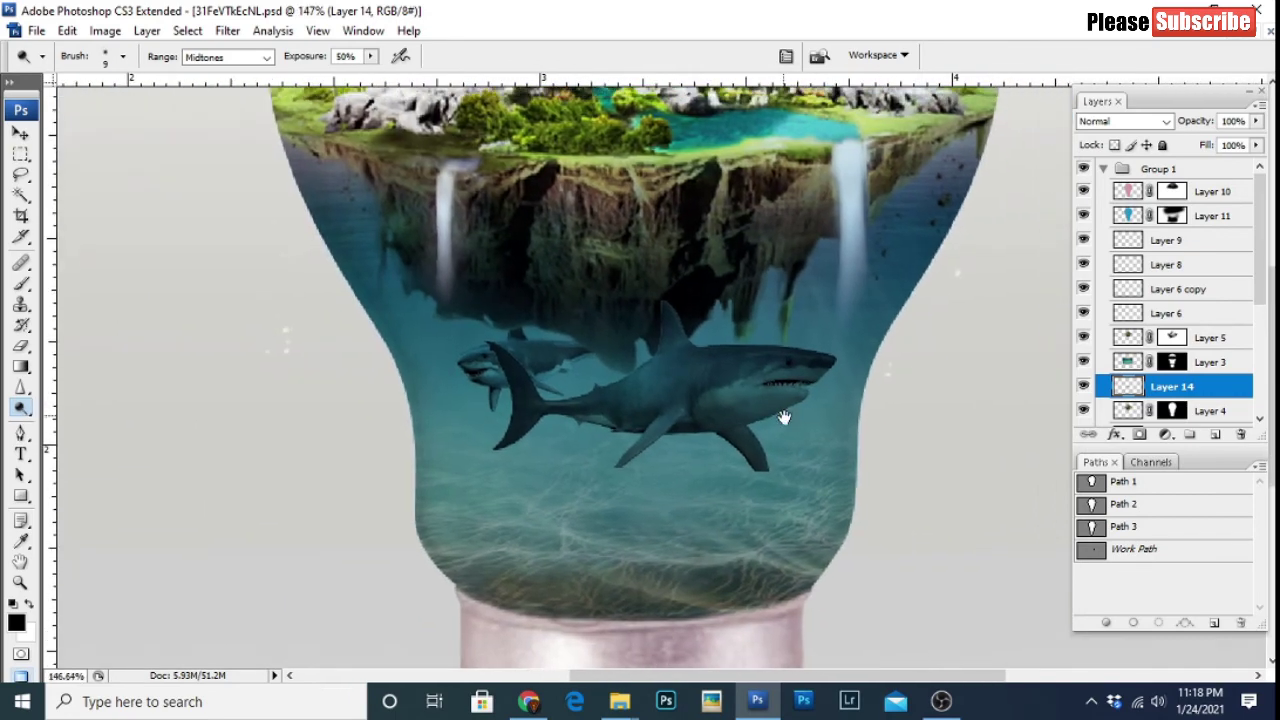
key("p")
scroll(664, 461, "down", 2)
scroll(664, 461, "down", 1)
scroll(680, 446, "up", 1)
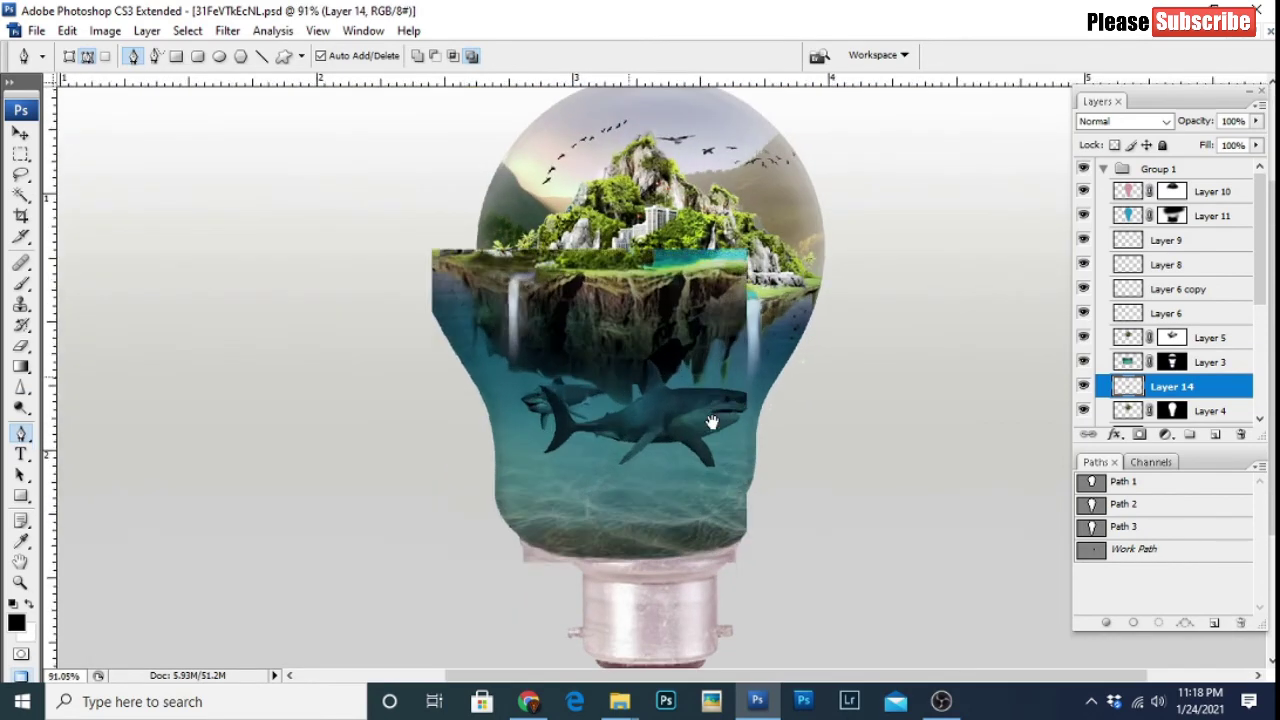
scroll(706, 420, "up", 1)
Step: Shrink the larger shark to about 86% with a slight tilt, and Layer 13's shark to about 80%
key("ctrl+t")
left_click_drag(533, 369, 552, 384)
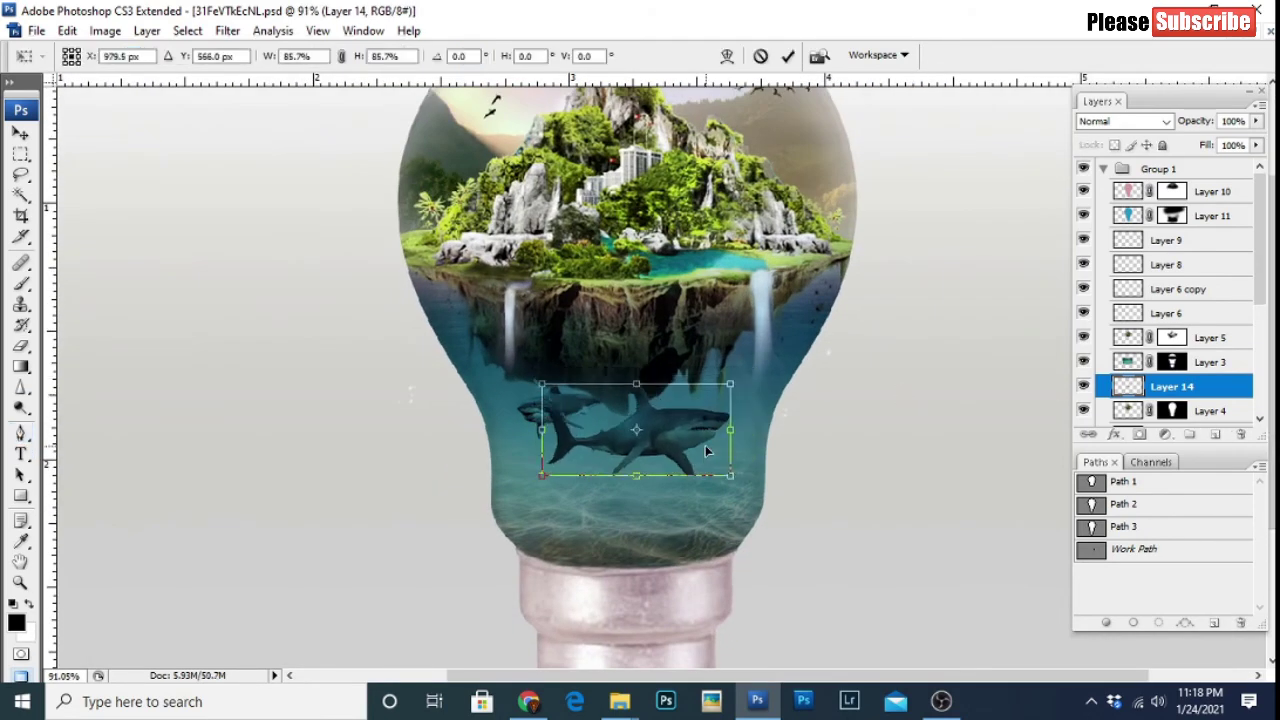
left_click_drag(793, 477, 792, 484)
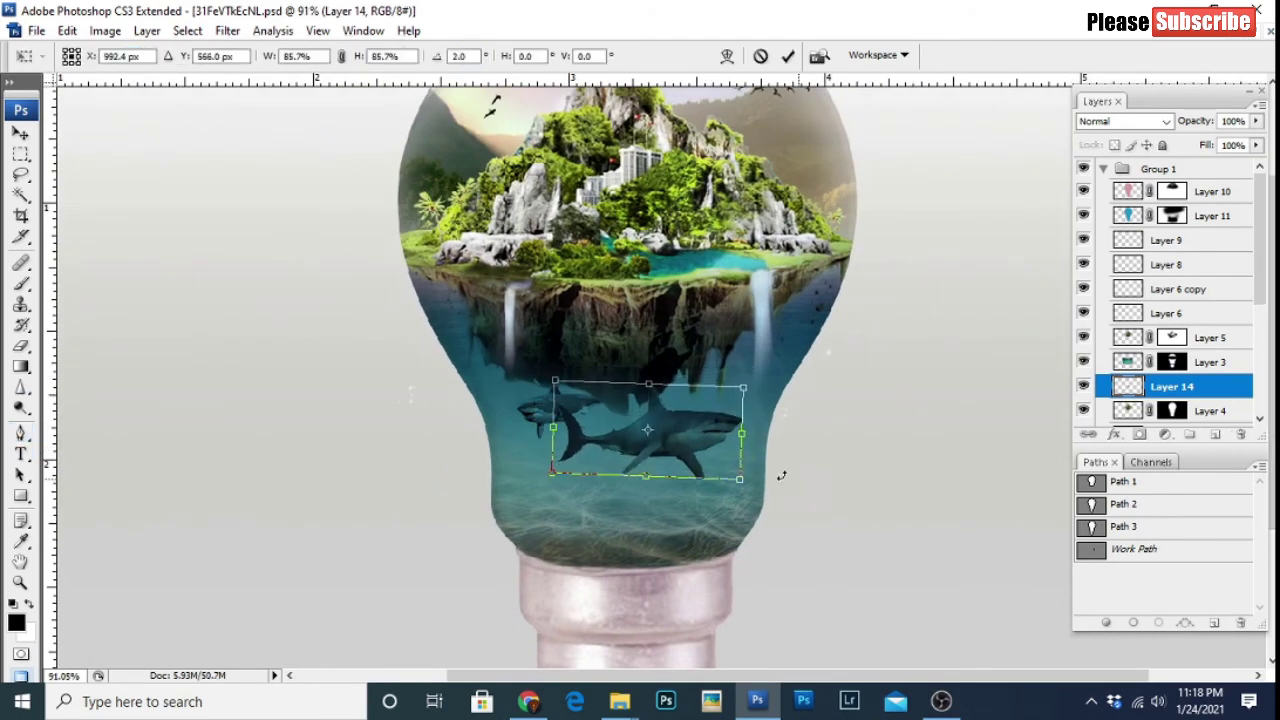
key("Return")
scroll(1208, 417, "down", 1)
scroll(1208, 417, "down", 2)
left_click(1190, 372)
key("ctrl+t")
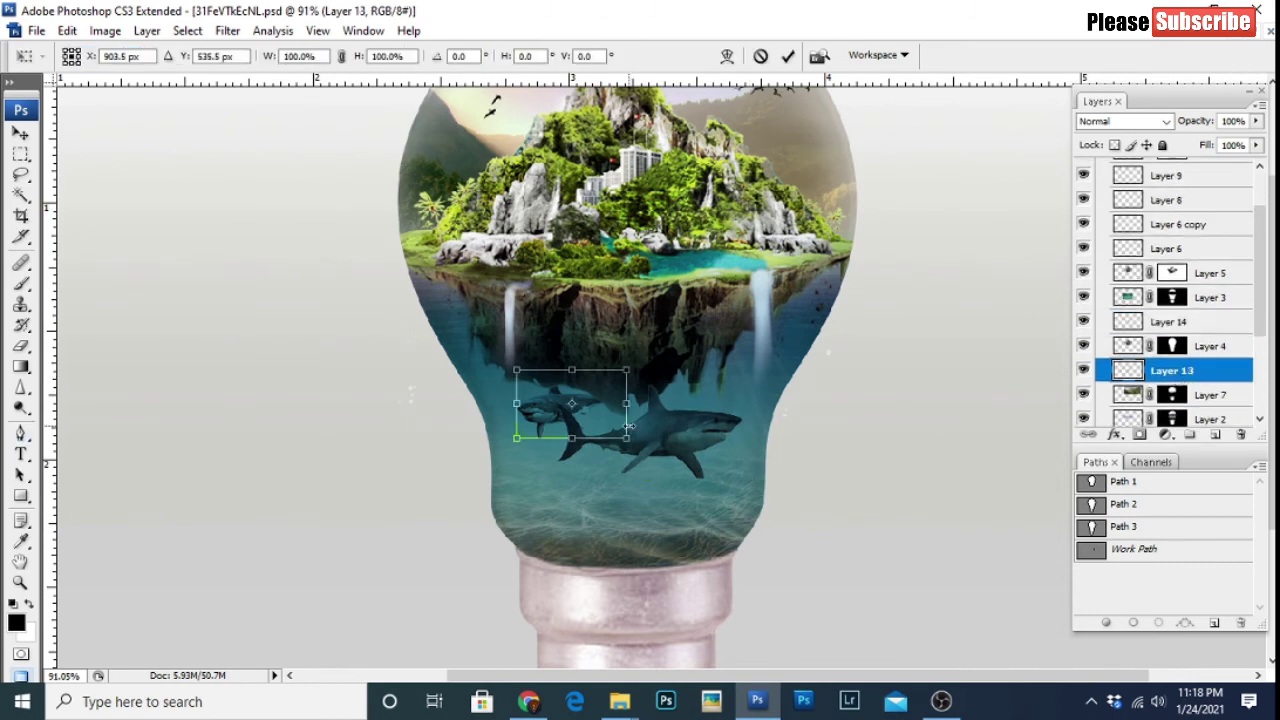
left_click_drag(629, 426, 575, 405)
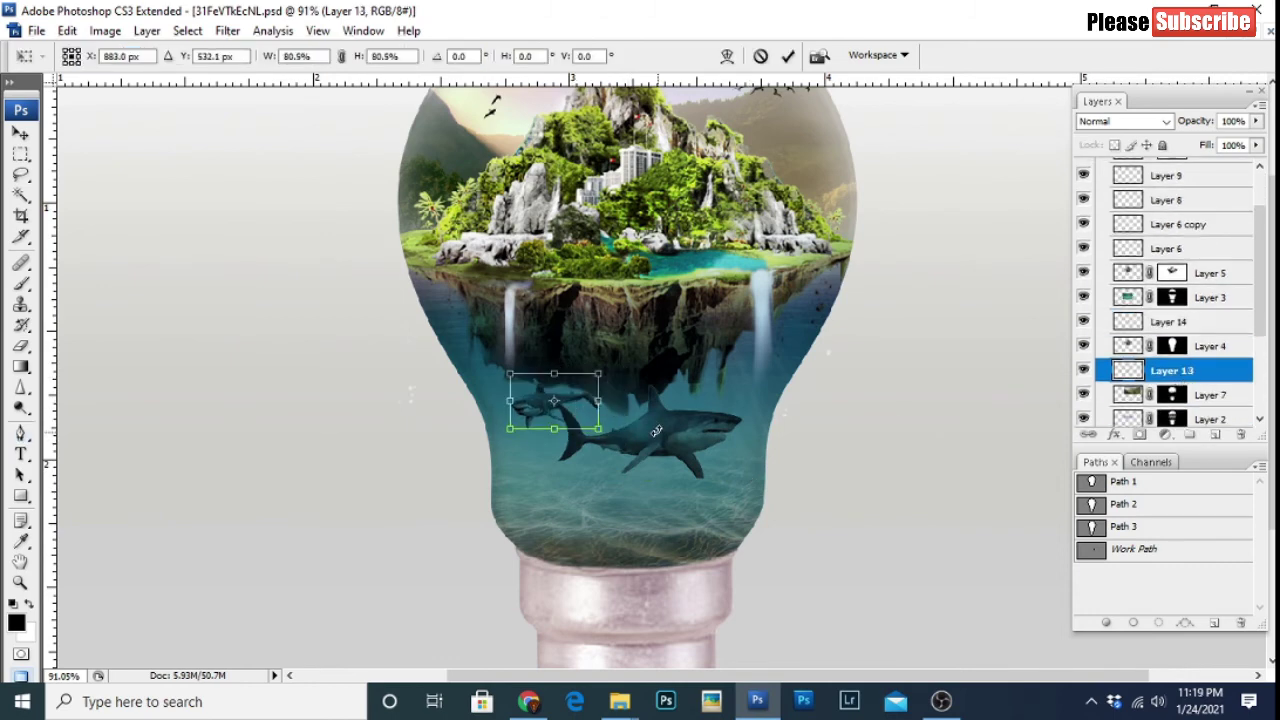
key("Return")
Step: Select Layer 10 in Group 1 and pan down to the bulb's metal base
key("p")
scroll(660, 415, "down", 1)
scroll(662, 408, "down", 1)
scroll(664, 401, "down", 2)
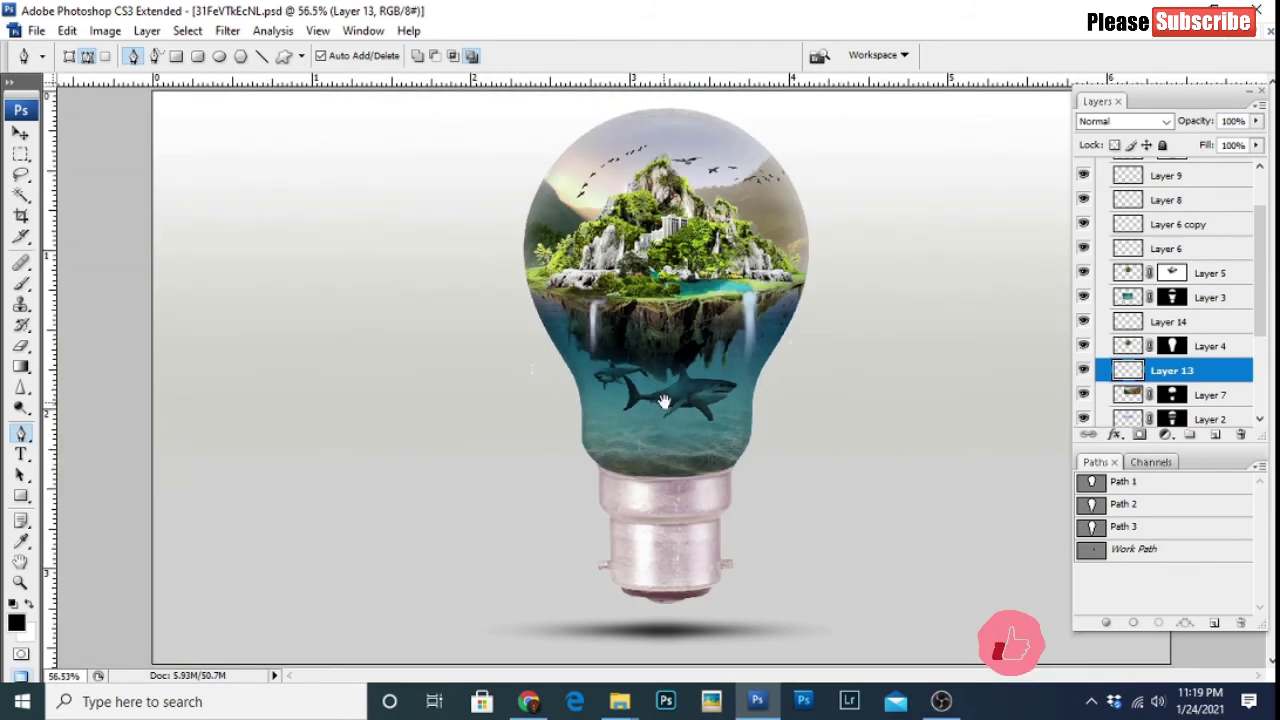
scroll(662, 393, "up", 3)
scroll(640, 380, "down", 1)
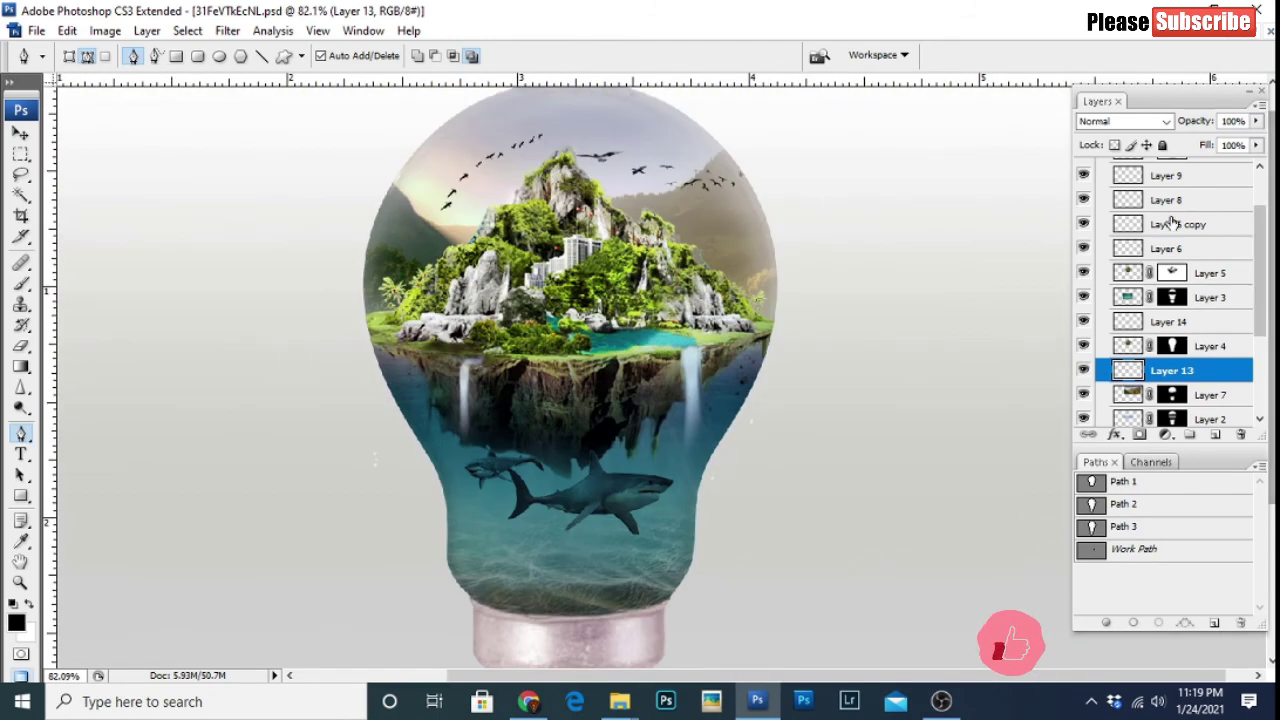
scroll(1208, 203, "up", 2)
left_click(1208, 193)
scroll(805, 387, "down", 1)
left_click_drag(732, 620, 732, 404)
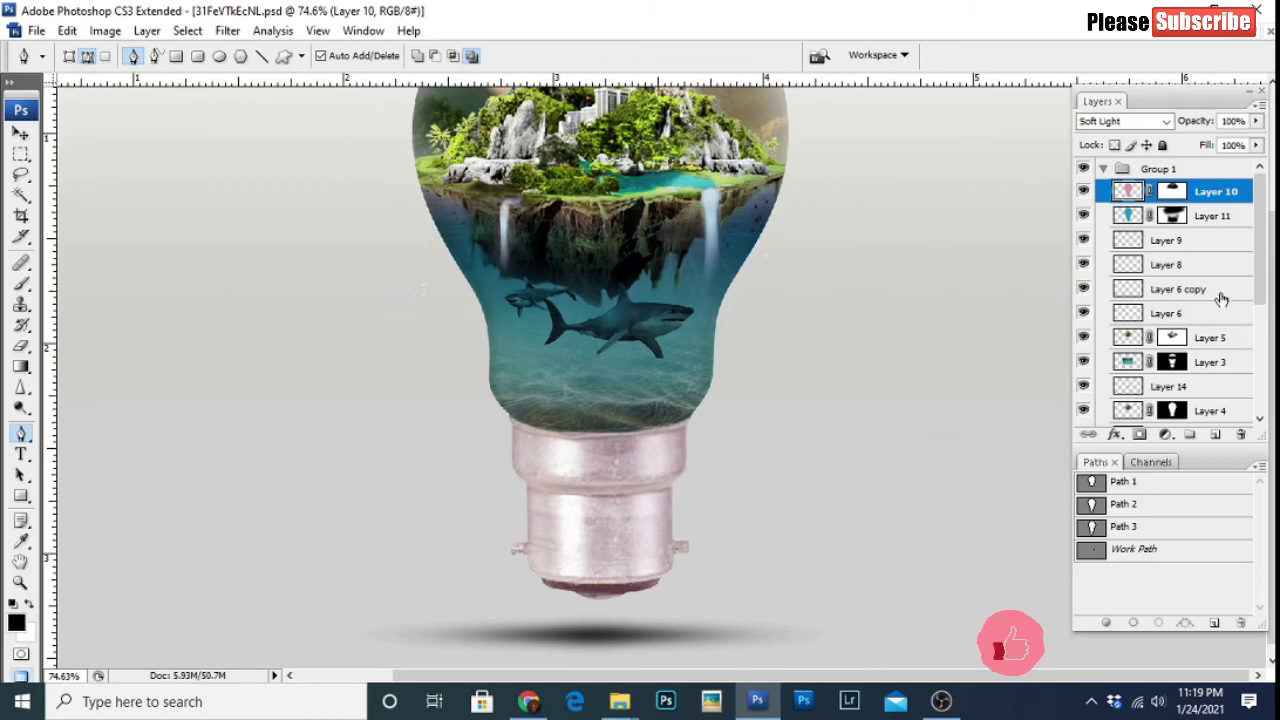
Step: Add an empty layer above Layer 10 and choose the Clone Stamp tool
scroll(1208, 314, "down", 3)
scroll(1208, 300, "down", 2)
scroll(1212, 250, "up", 5)
left_click(1216, 435)
left_click(21, 303)
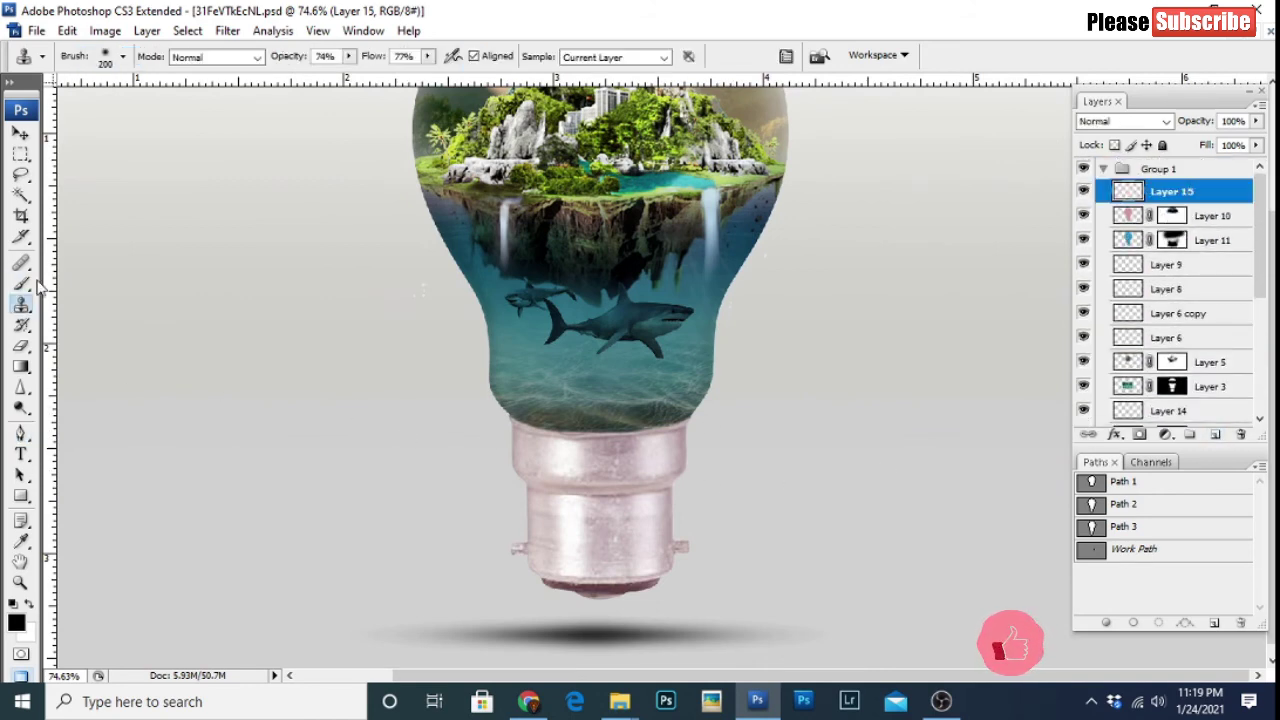
right_click(21, 303)
left_click(110, 303)
Step: Shrink the clone brush, set Sample to Current & Below, and fit the image on screen
scroll(673, 415, "up", 3)
key("bracketleft")
key("bracketleft")
key("bracketleft")
scroll(650, 412, "down", 1)
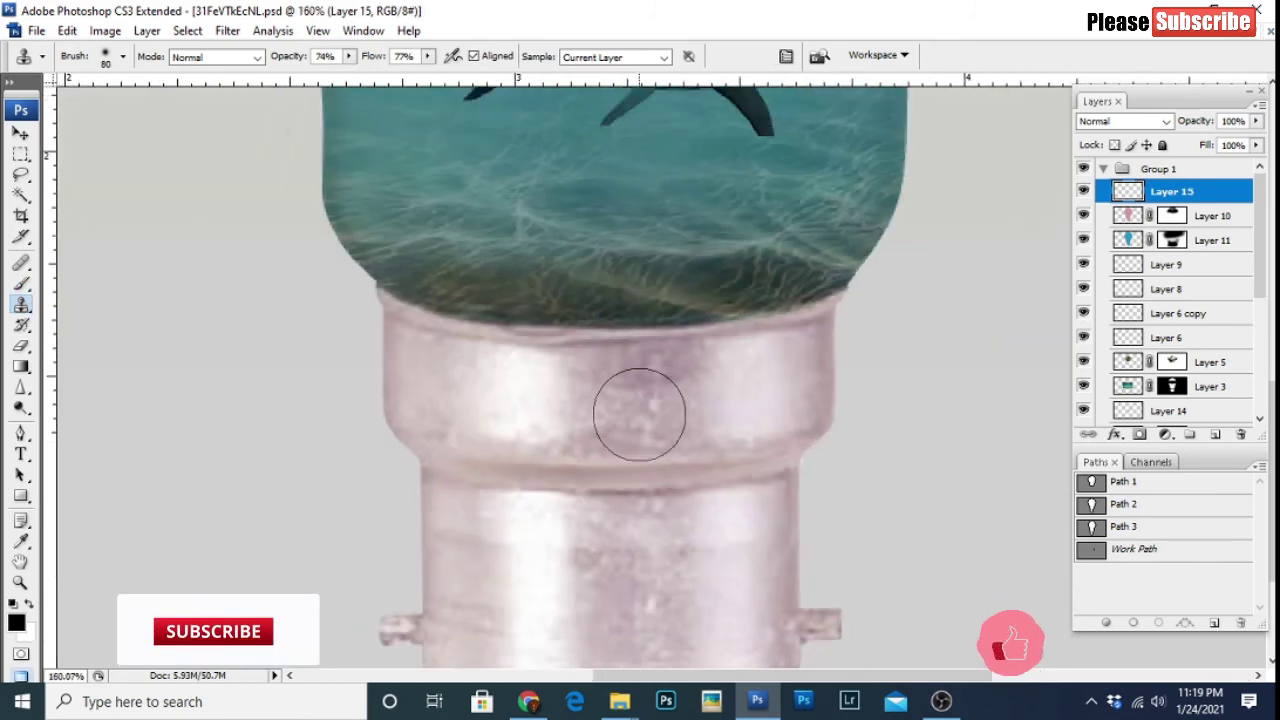
scroll(630, 410, "down", 1)
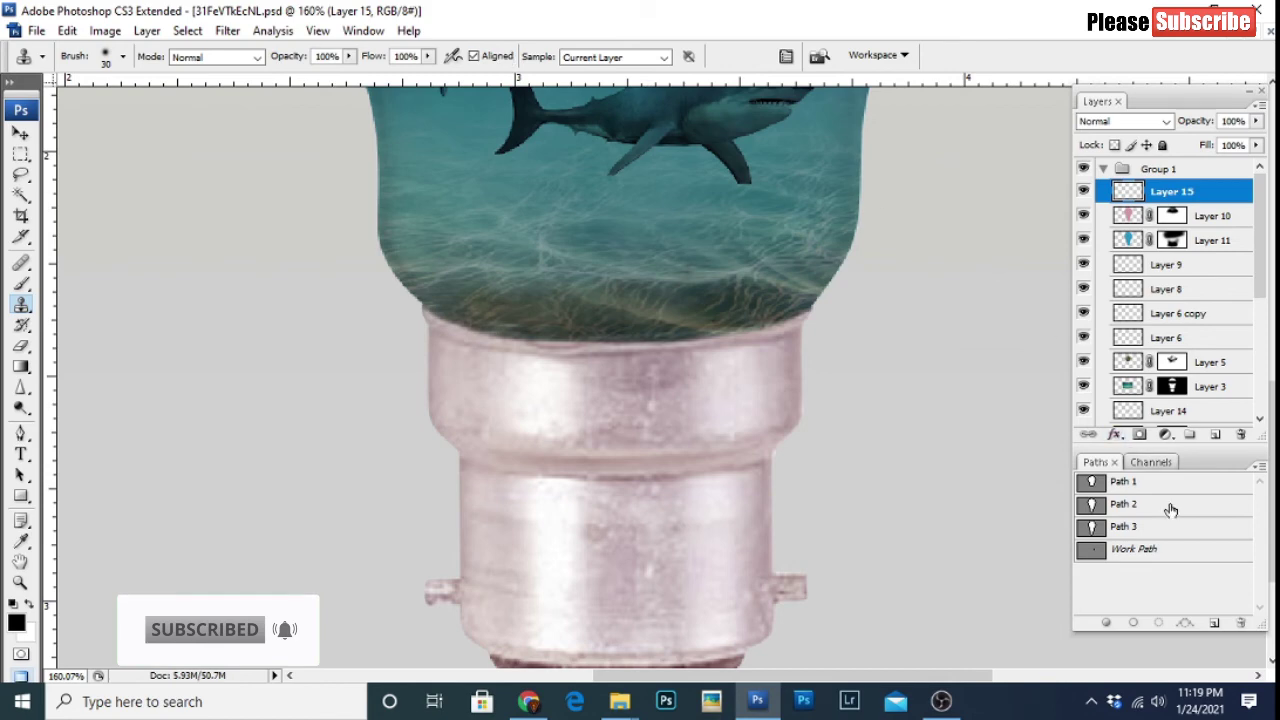
left_click(615, 57)
left_click(598, 77)
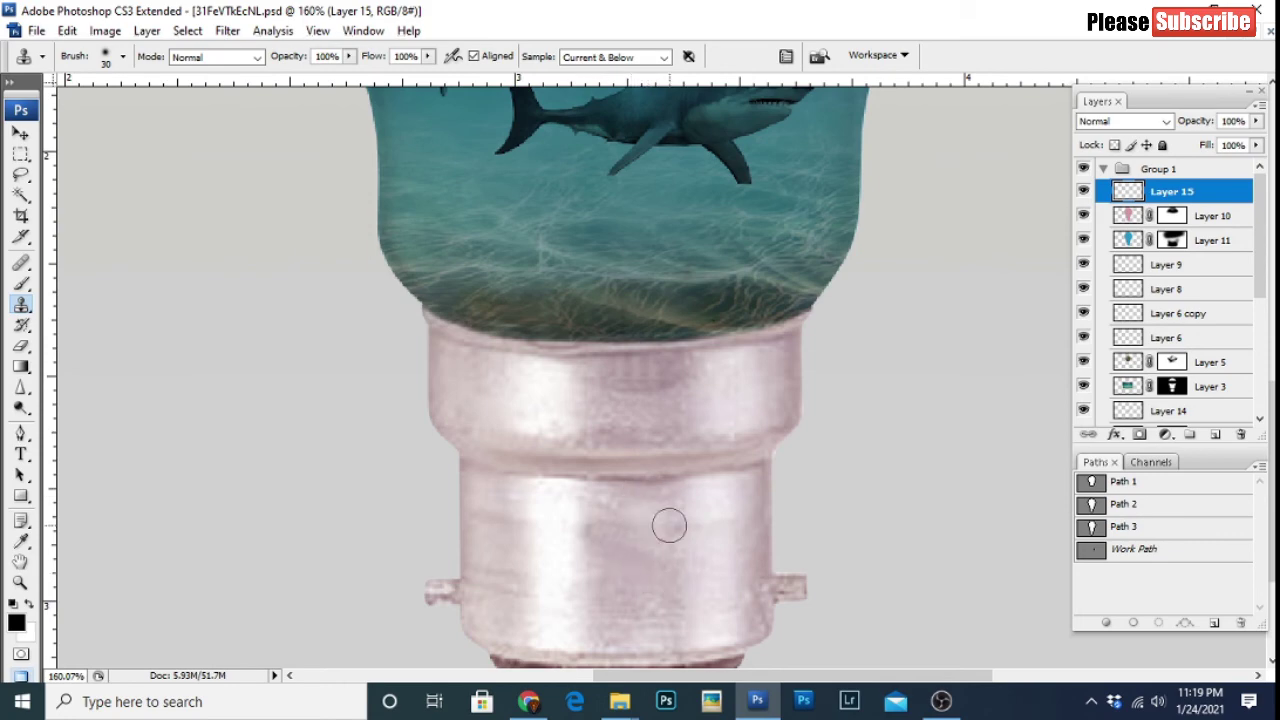
key("ctrl+0")
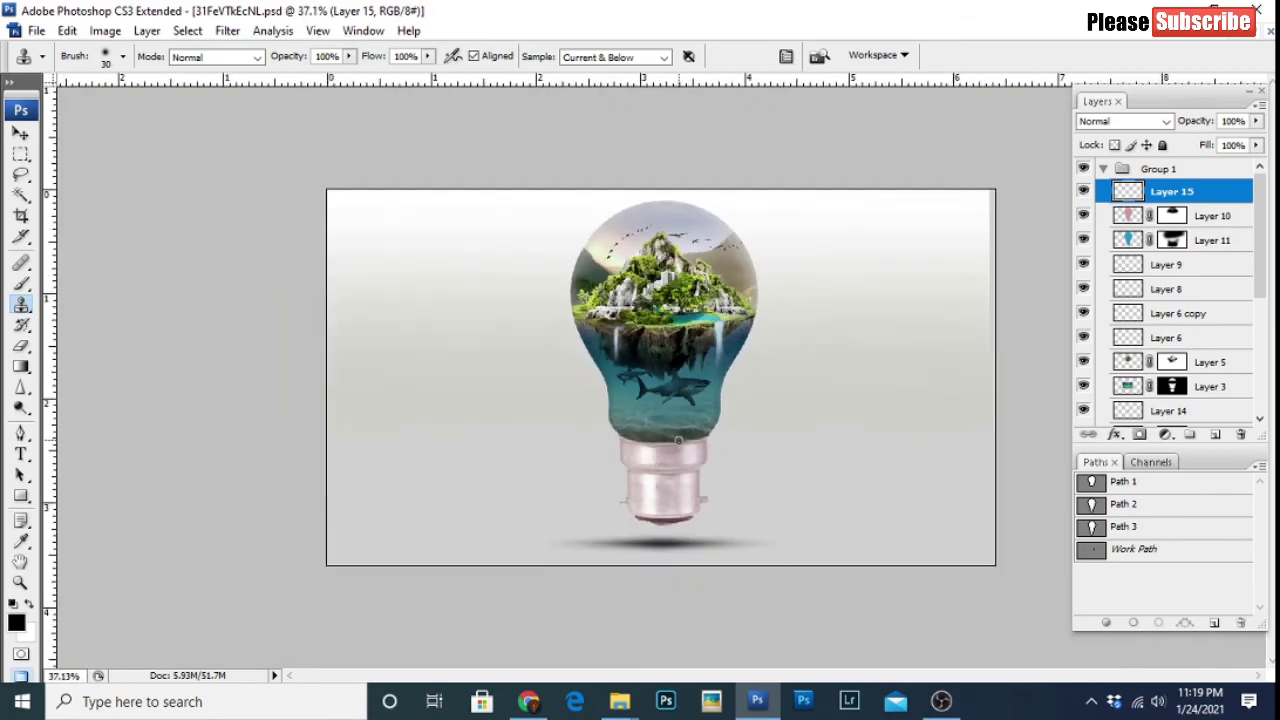
key("p")
scroll(1146, 343, "down", 5)
Step: Add a new layer above Layer 1 and try a top-to-bottom blue gradient on it
scroll(1187, 303, "down", 2)
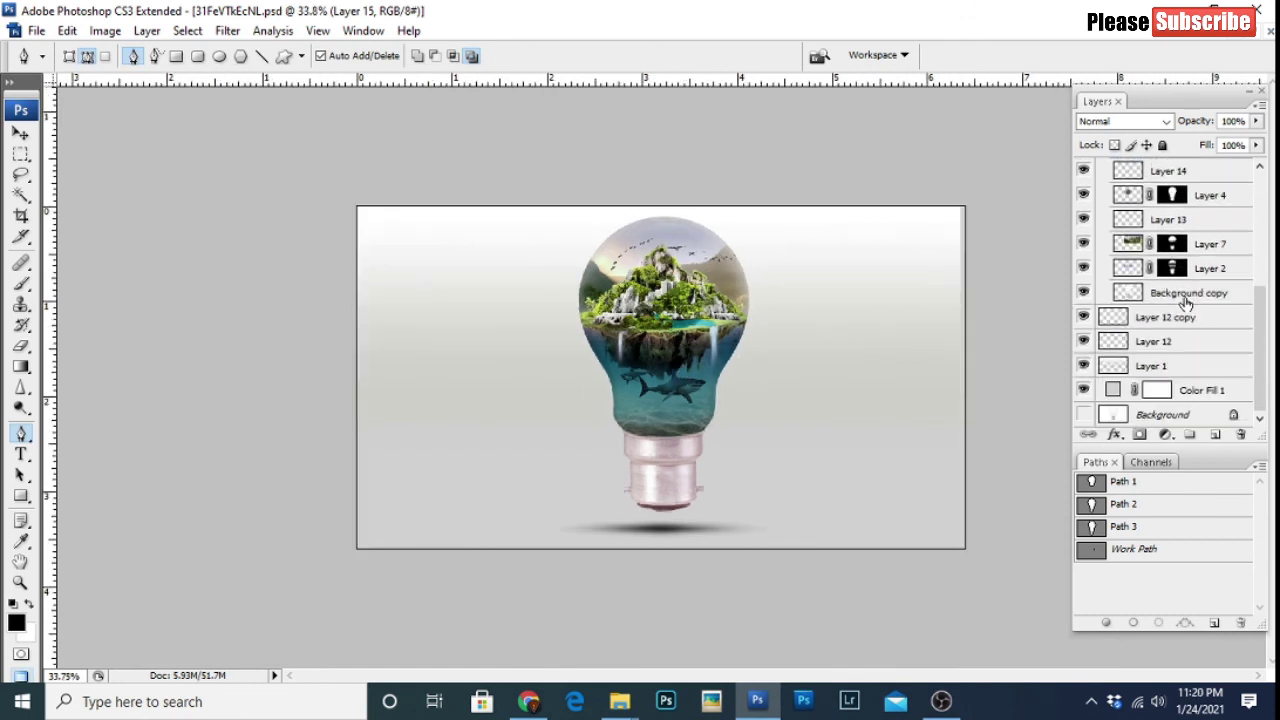
left_click(1198, 393)
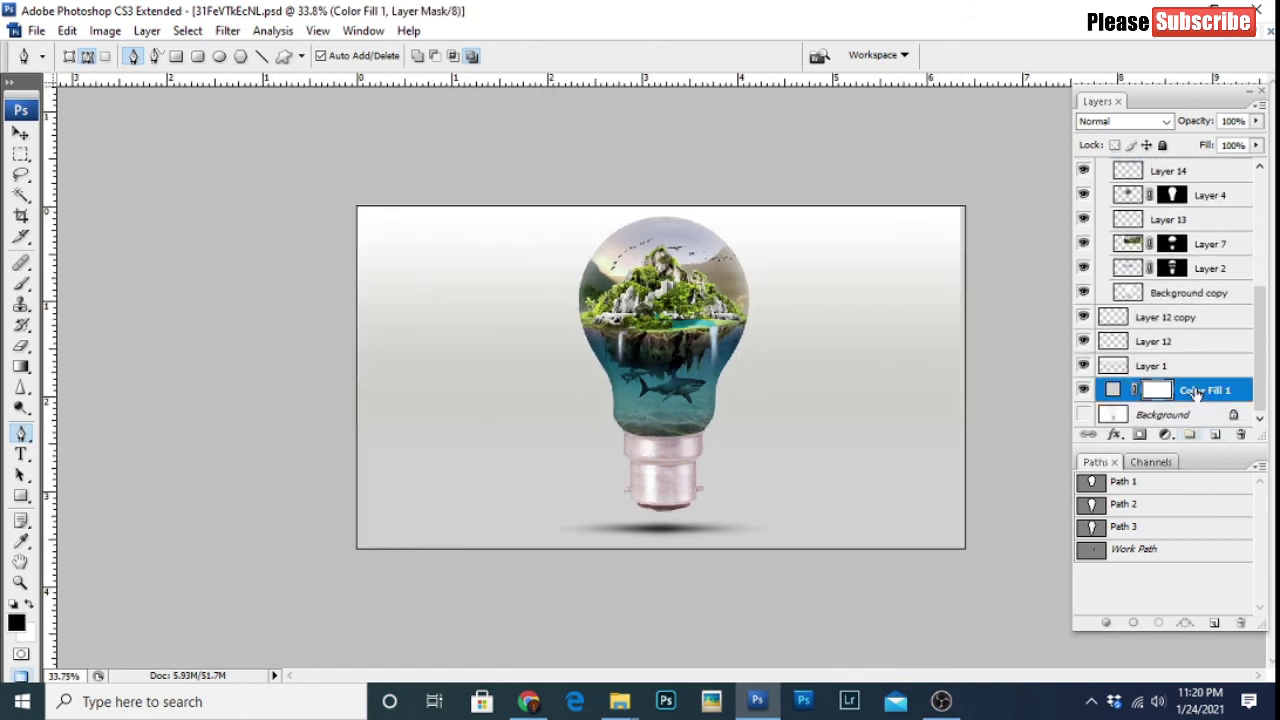
left_click(1213, 437)
key("g")
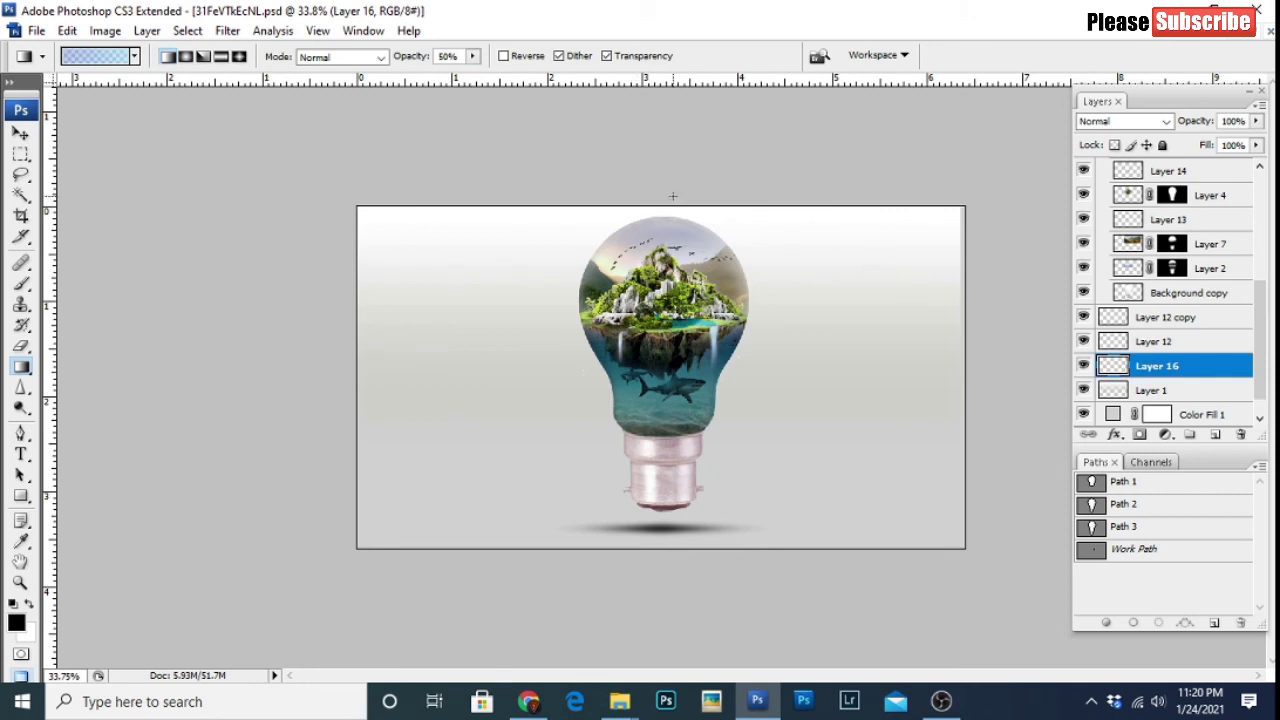
left_click_drag(675, 430, 668, 474)
key("ctrl+z")
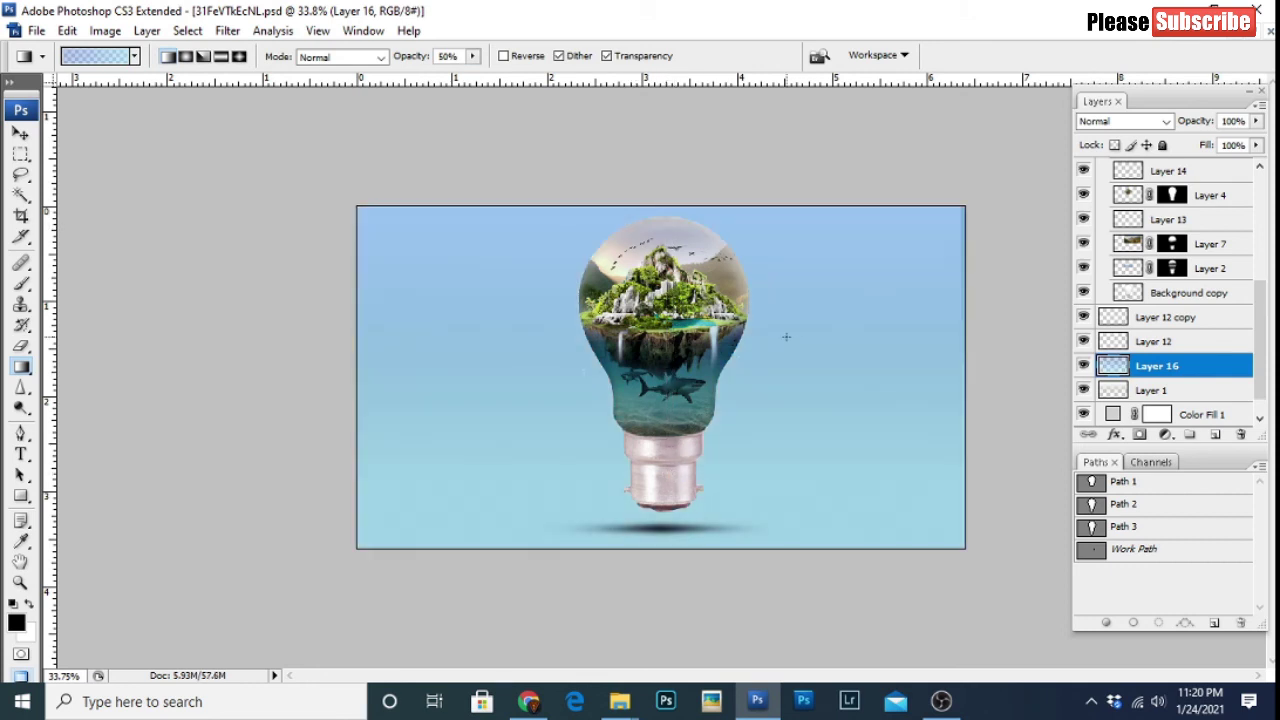
Step: Adjust the gradient layer's opacity, return it to 100%, and add a layer mask
key("p")
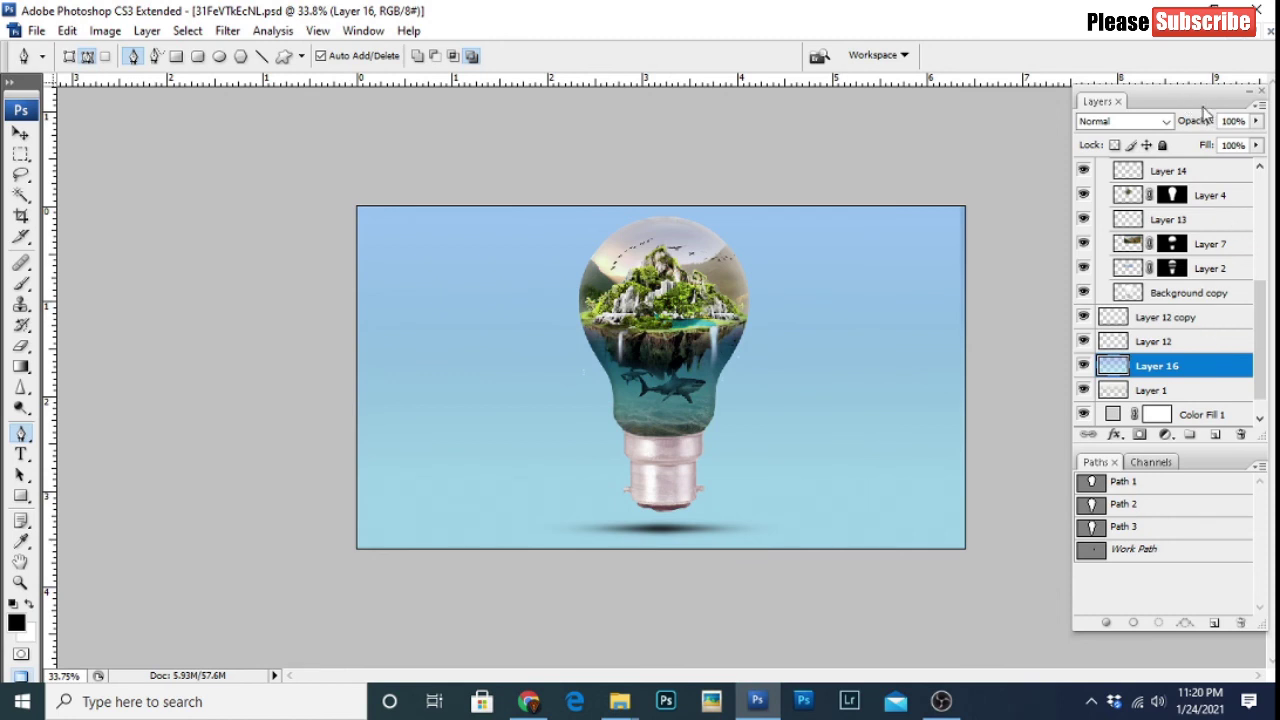
left_click_drag(1190, 121, 1155, 130)
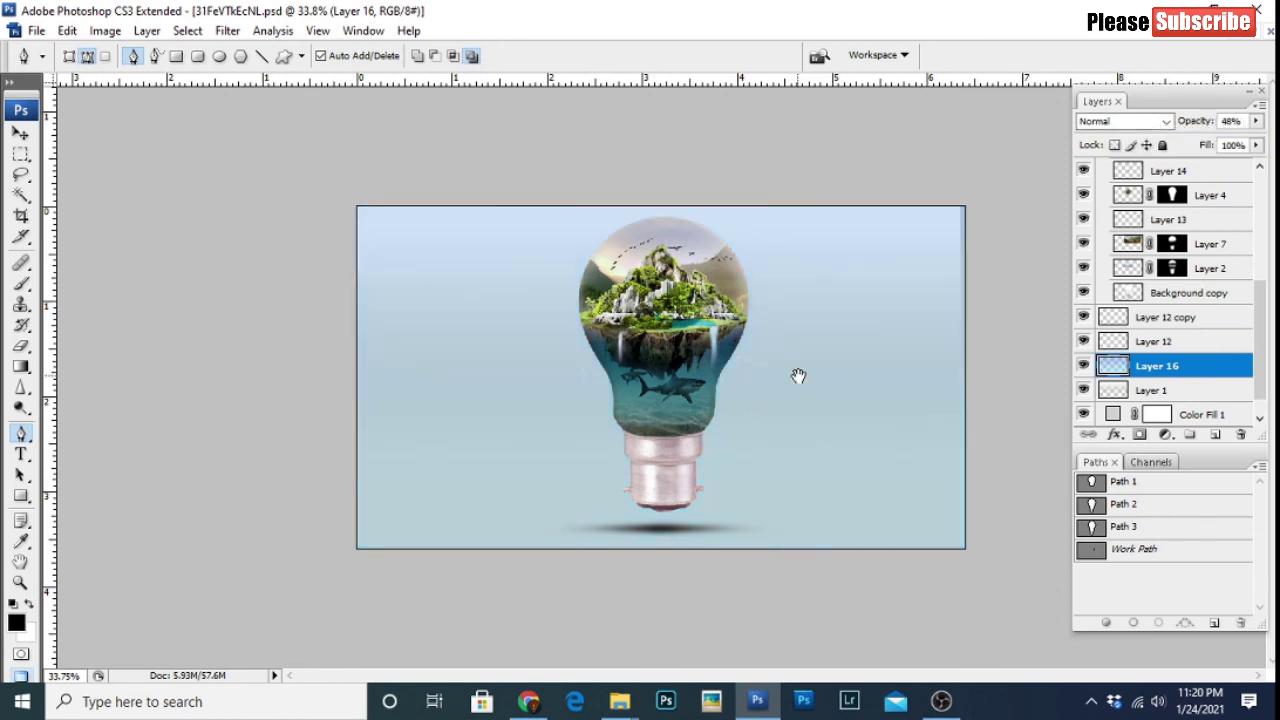
scroll(782, 437, "up", 1)
scroll(800, 420, "down", 1)
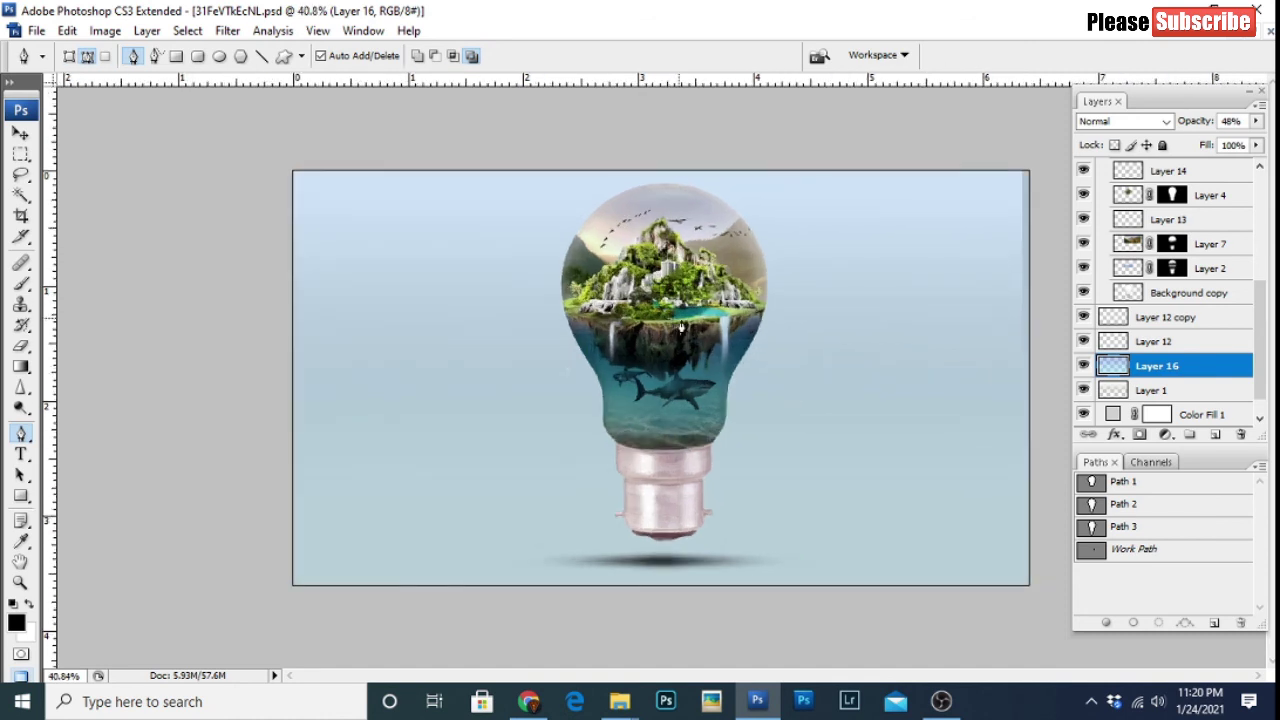
scroll(848, 385, "down", 1)
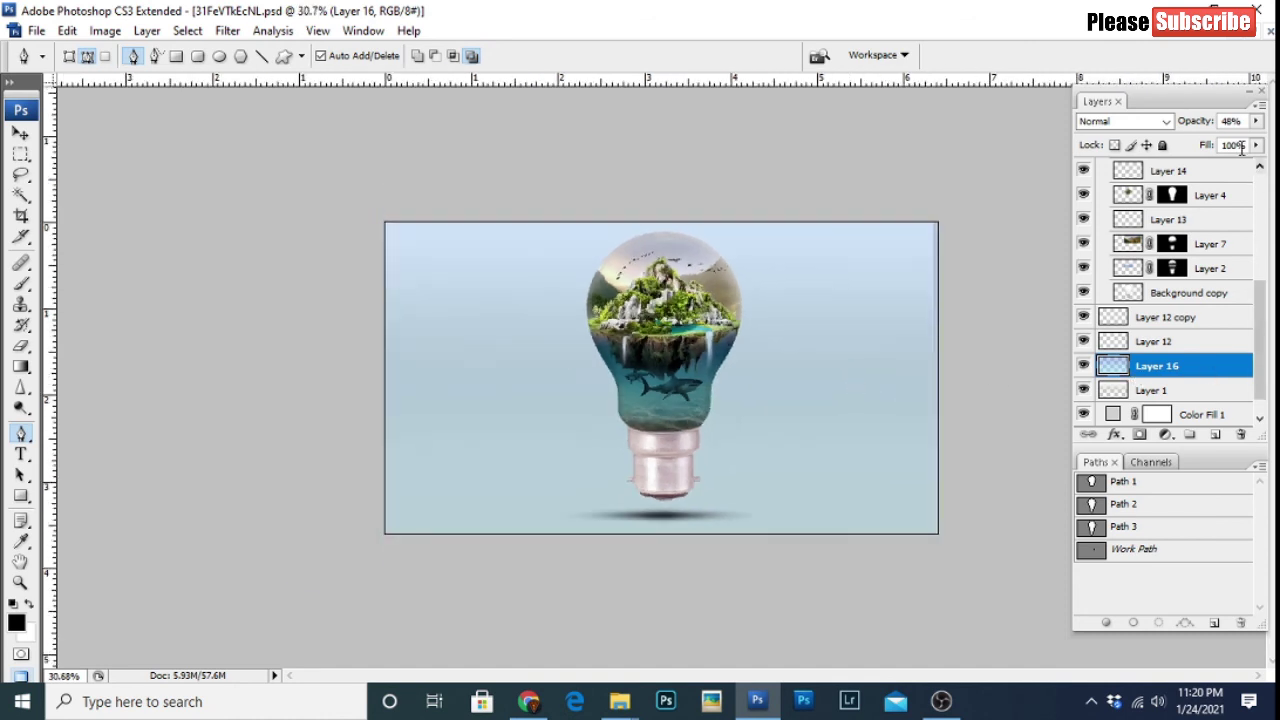
key("0")
left_click(1140, 434)
Step: Paint the top of Layer 16's mask with a huge brush at 20% opacity
key("b")
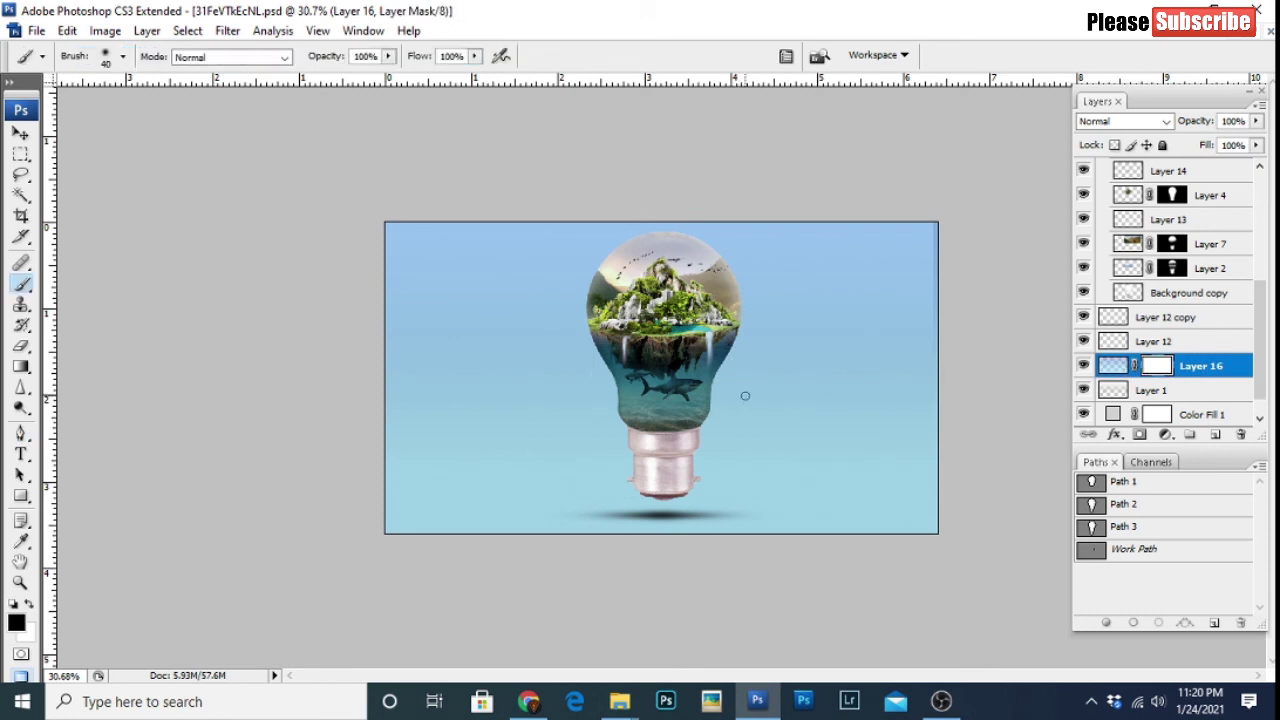
key("bracketright")
key("bracketright")
key("bracketright")
key("2")
left_click_drag(666, 271, 737, 294)
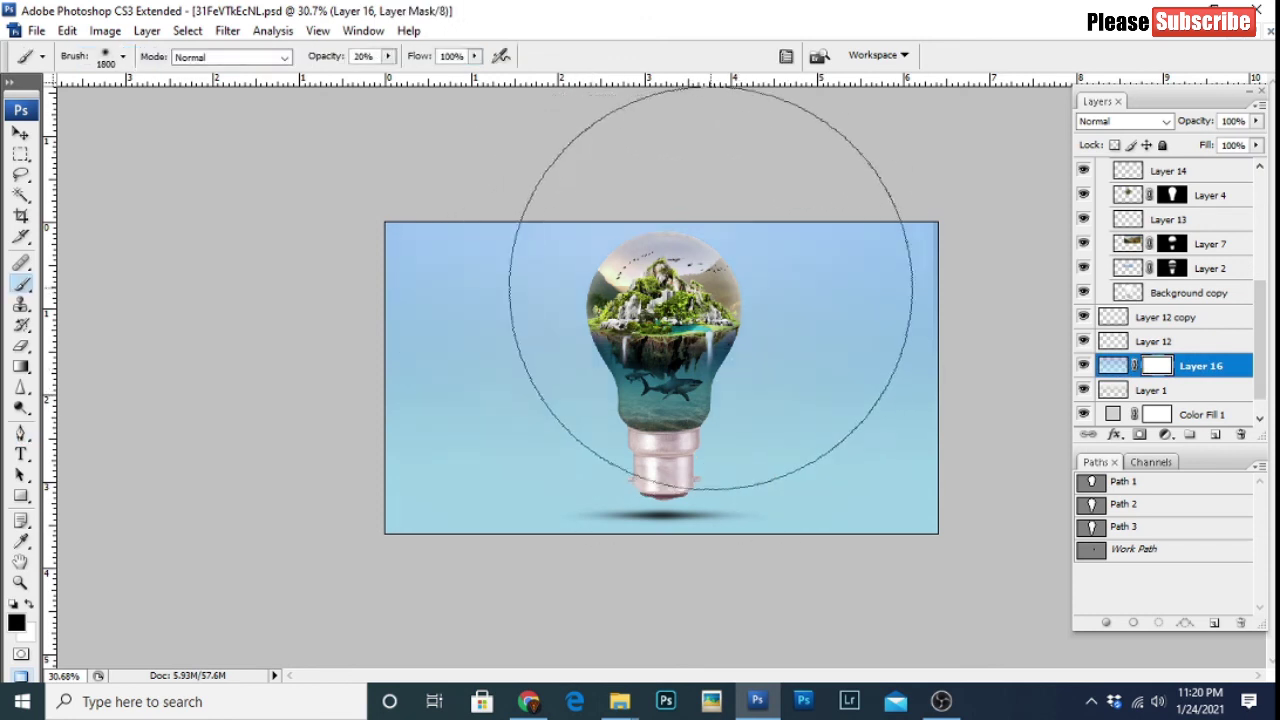
left_click_drag(820, 240, 749, 286)
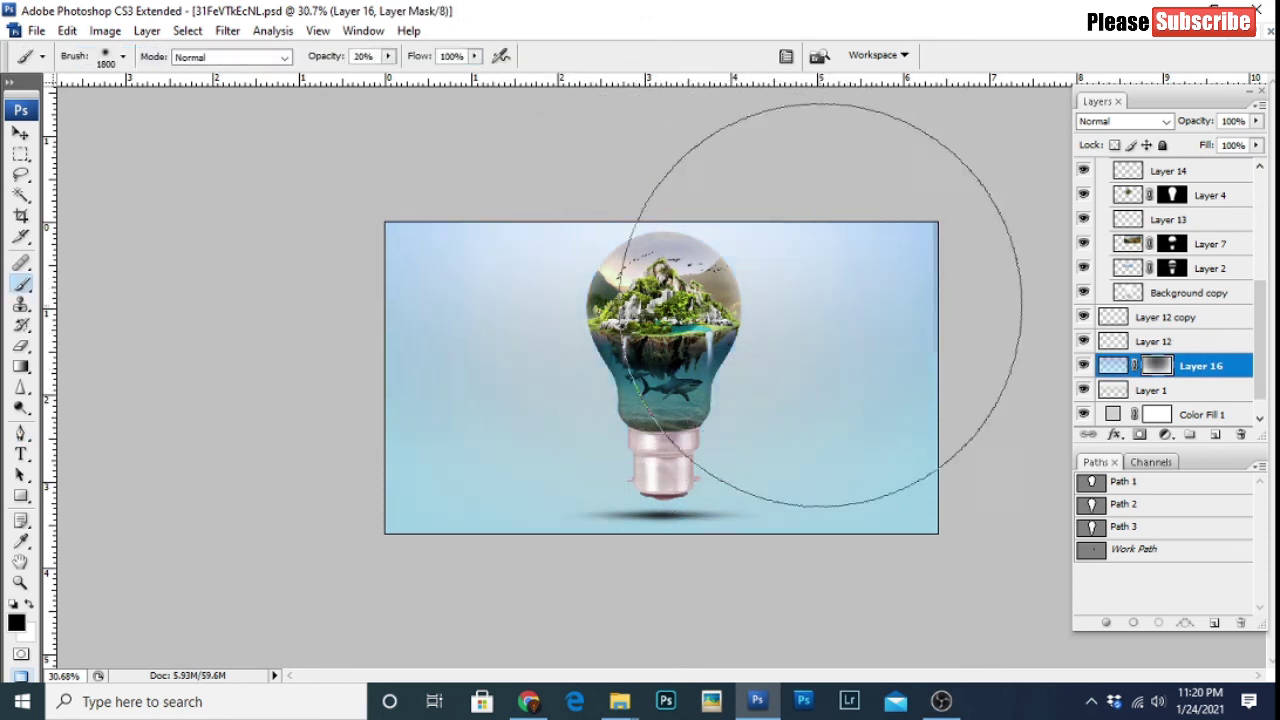
Step: Run and commit a Free Transform on the gradient layer and then on Layer 1
left_click(1113, 365)
key("ctrl+t")
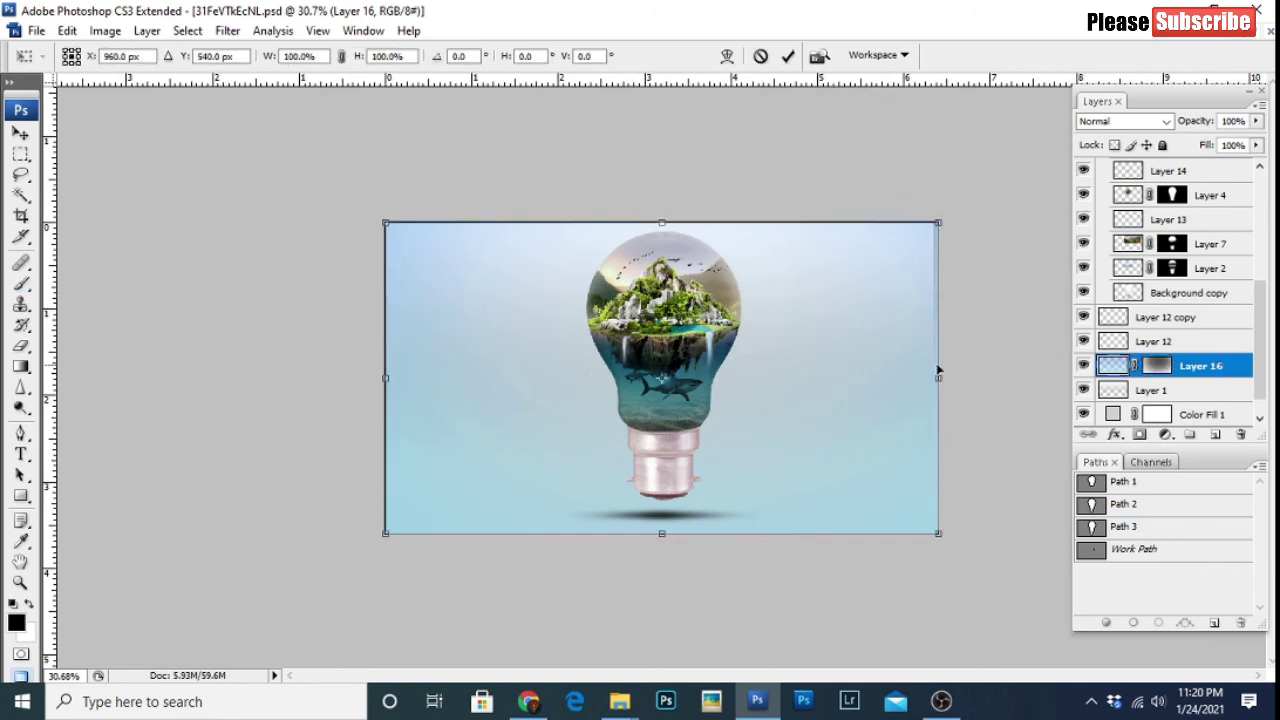
key("Return")
left_click(1140, 391)
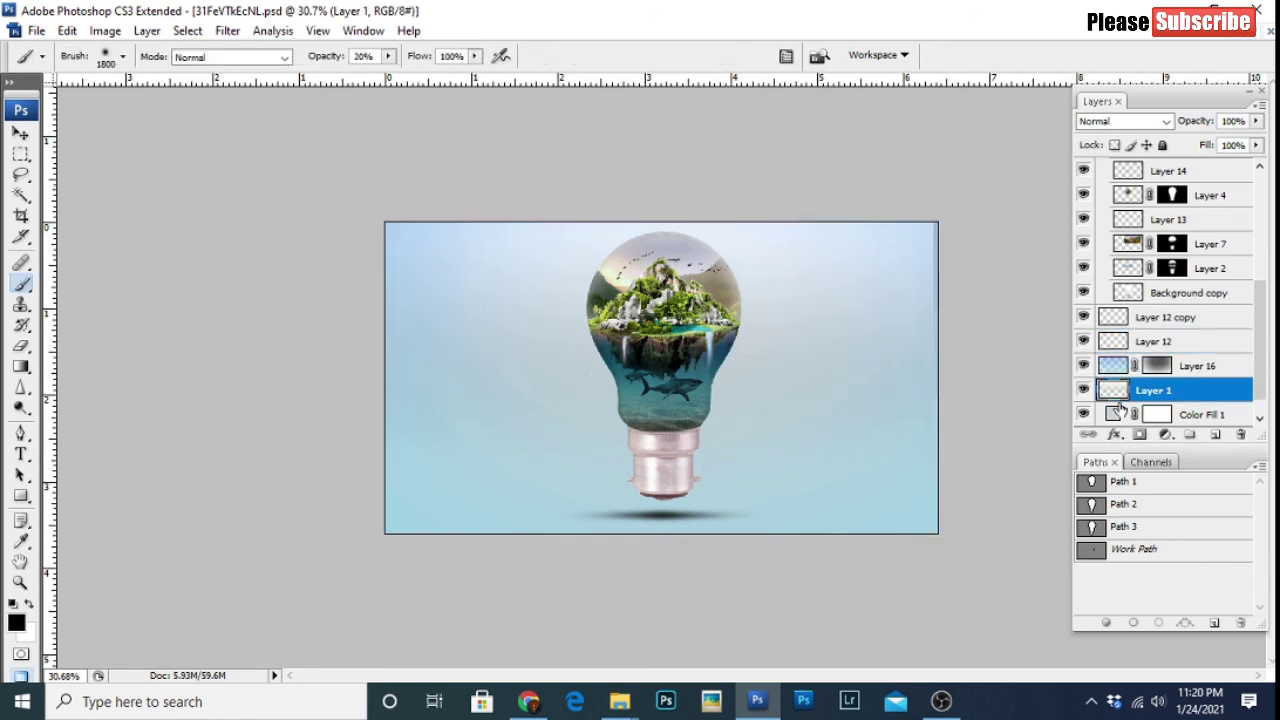
key("ctrl+t")
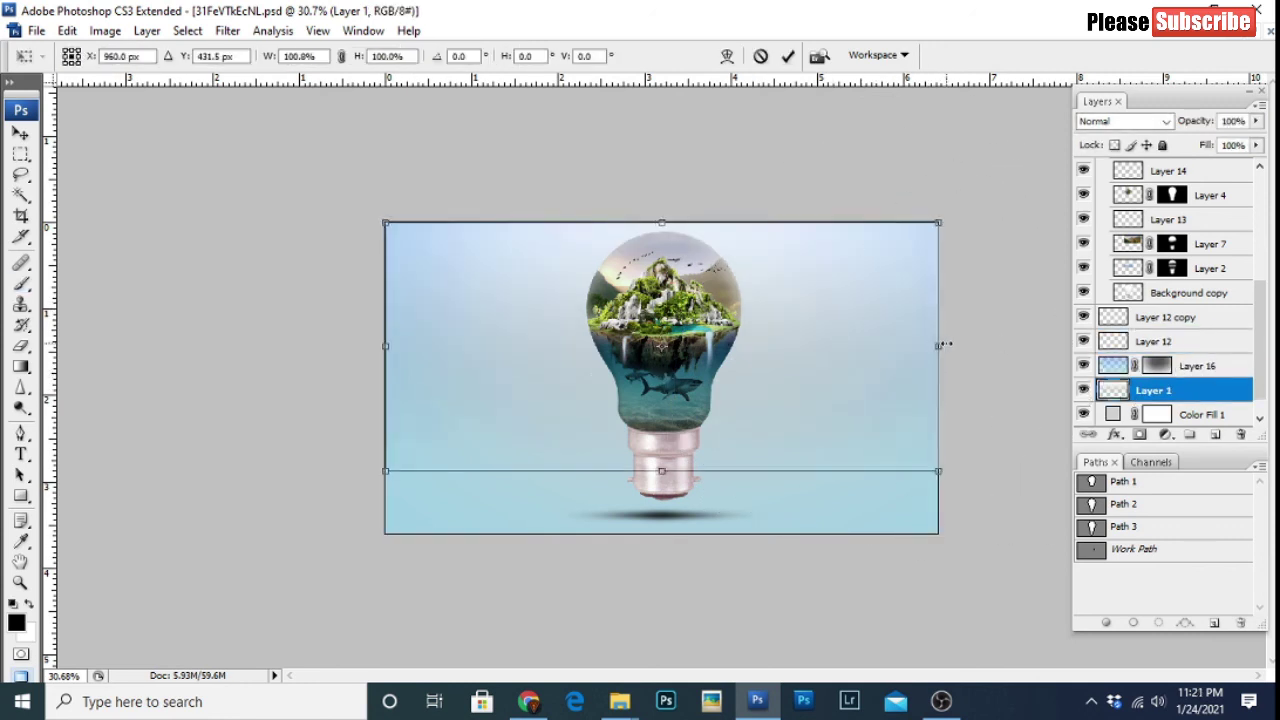
key("Return")
Step: Return to the mask with a smaller white brush at 10% opacity
key("bracketleft")
key("bracketleft")
key("bracketleft")
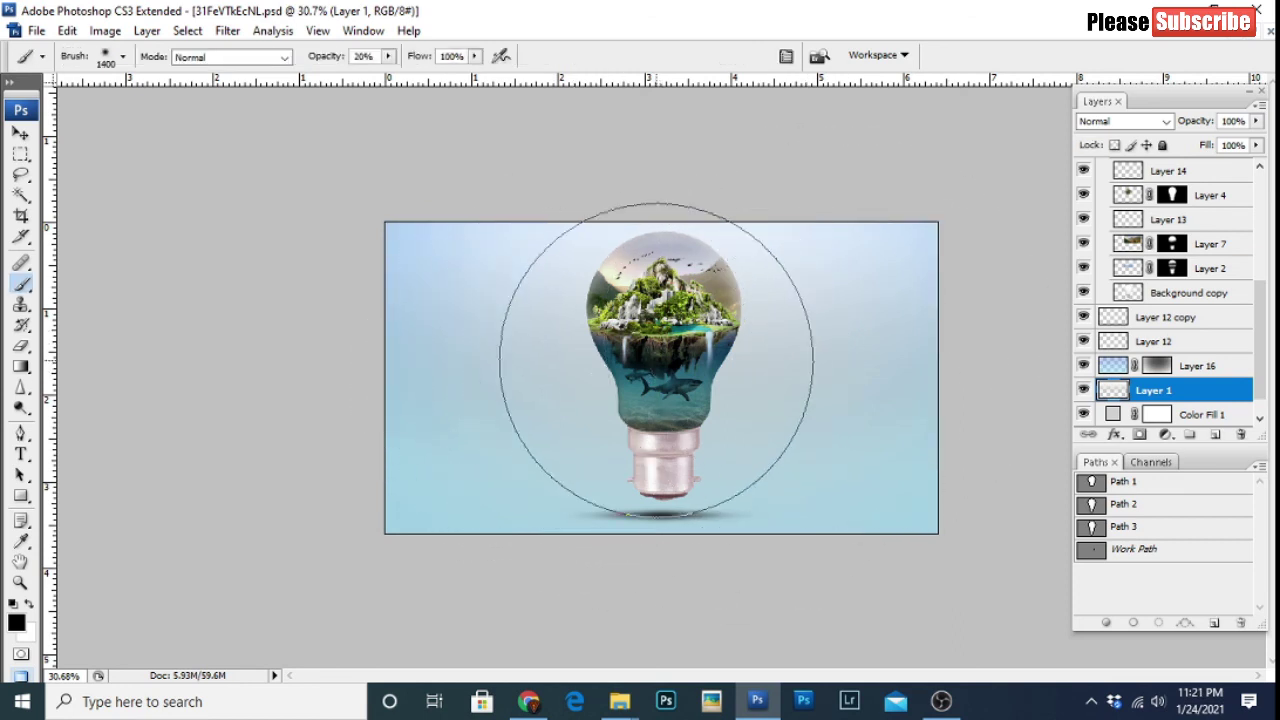
key("bracketleft")
key("bracketleft")
left_click(1160, 366)
key("bracketleft")
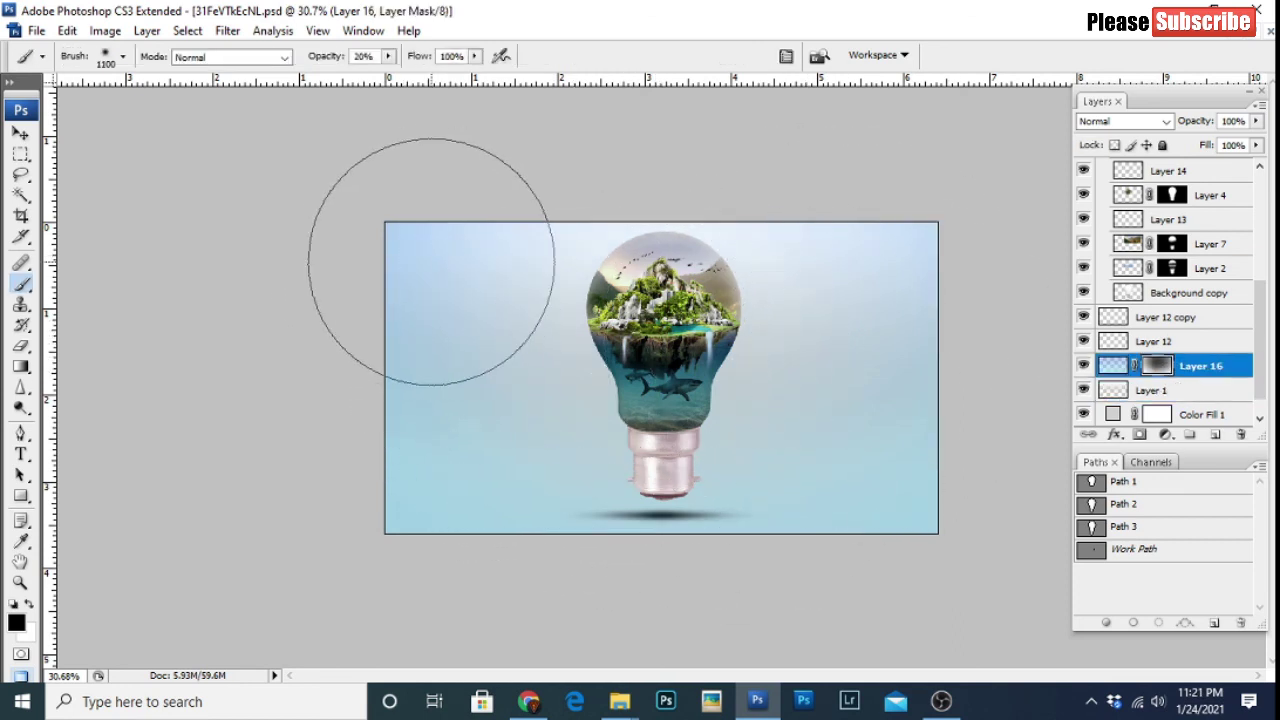
key("x")
key("1")
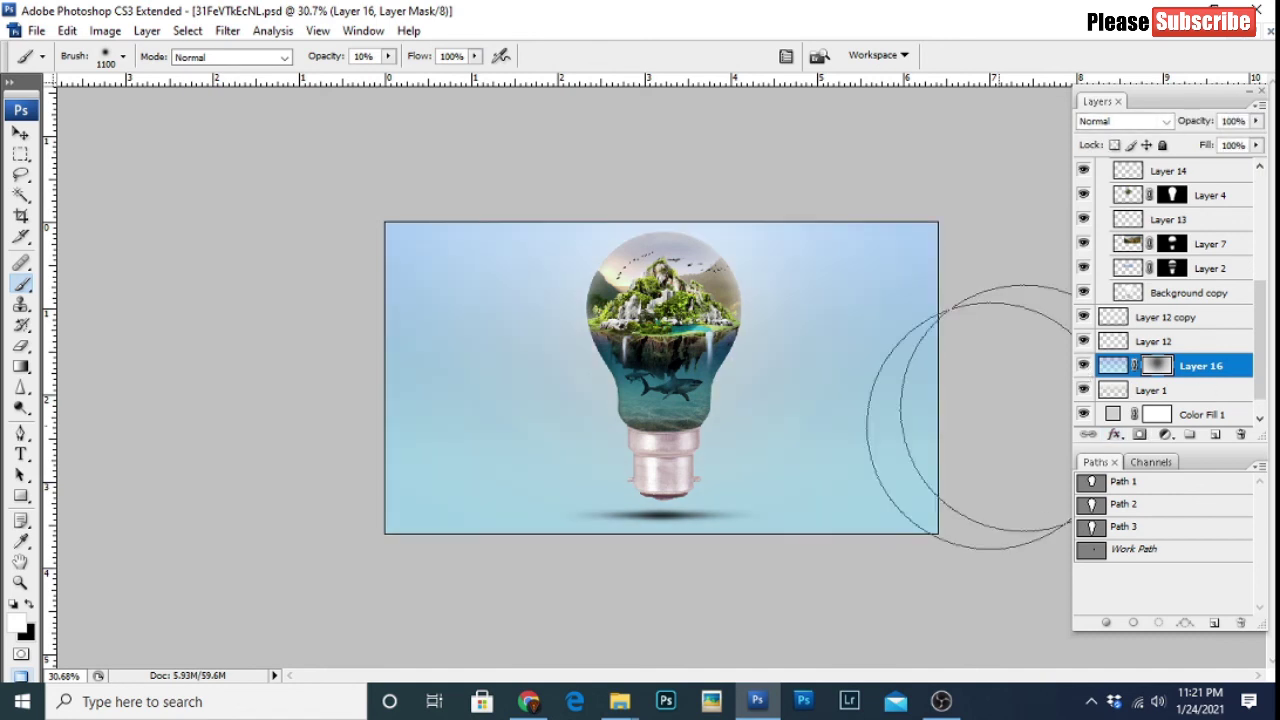
scroll(870, 431, "down", 2)
scroll(870, 431, "up", 2)
key("v")
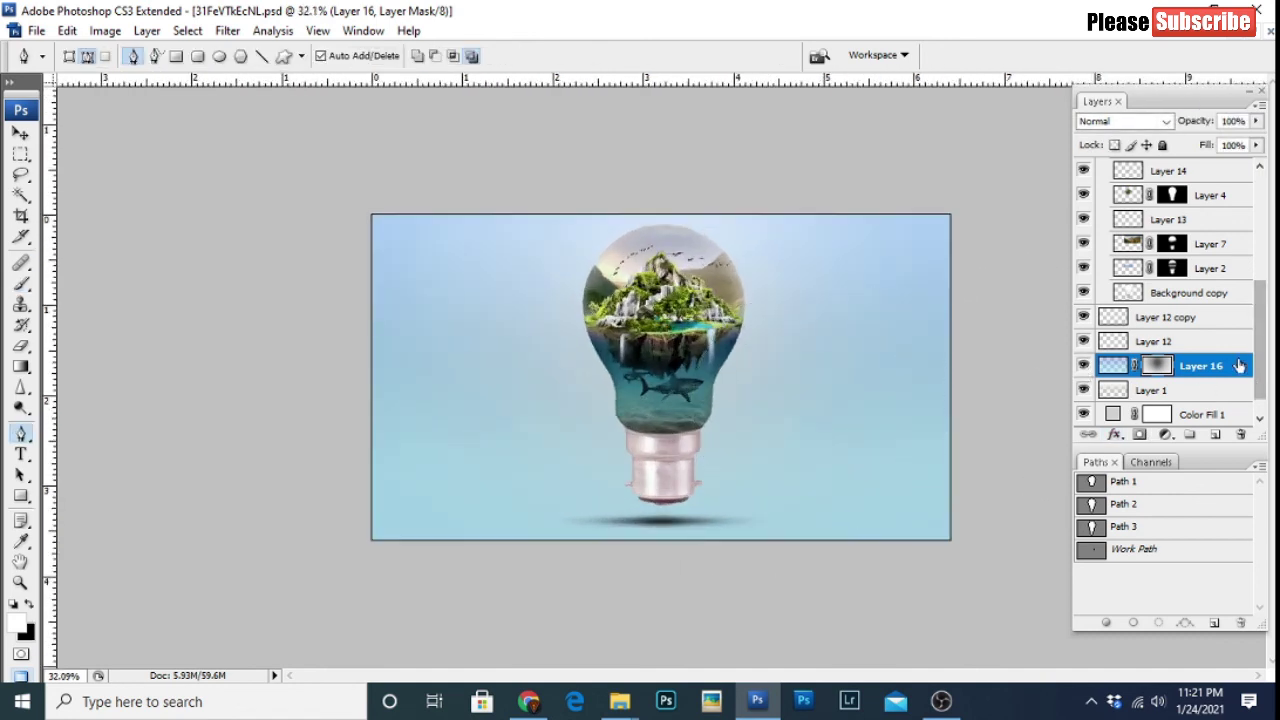
left_click(1113, 366)
key("ctrl+l")
Step: Apply Levels of 44 / 1.00 / 234 to the blue gradient layer
left_click_drag(967, 339, 992, 339)
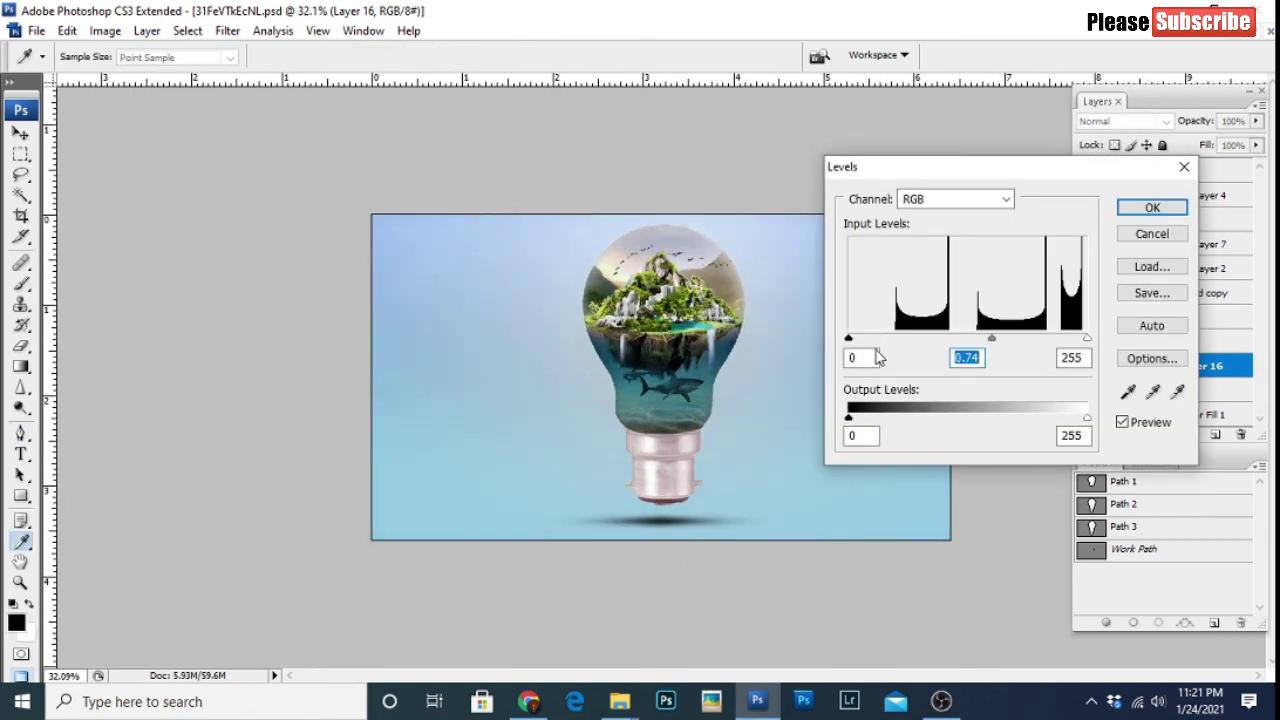
left_click_drag(849, 339, 889, 339)
left_click_drag(1087, 339, 1068, 339)
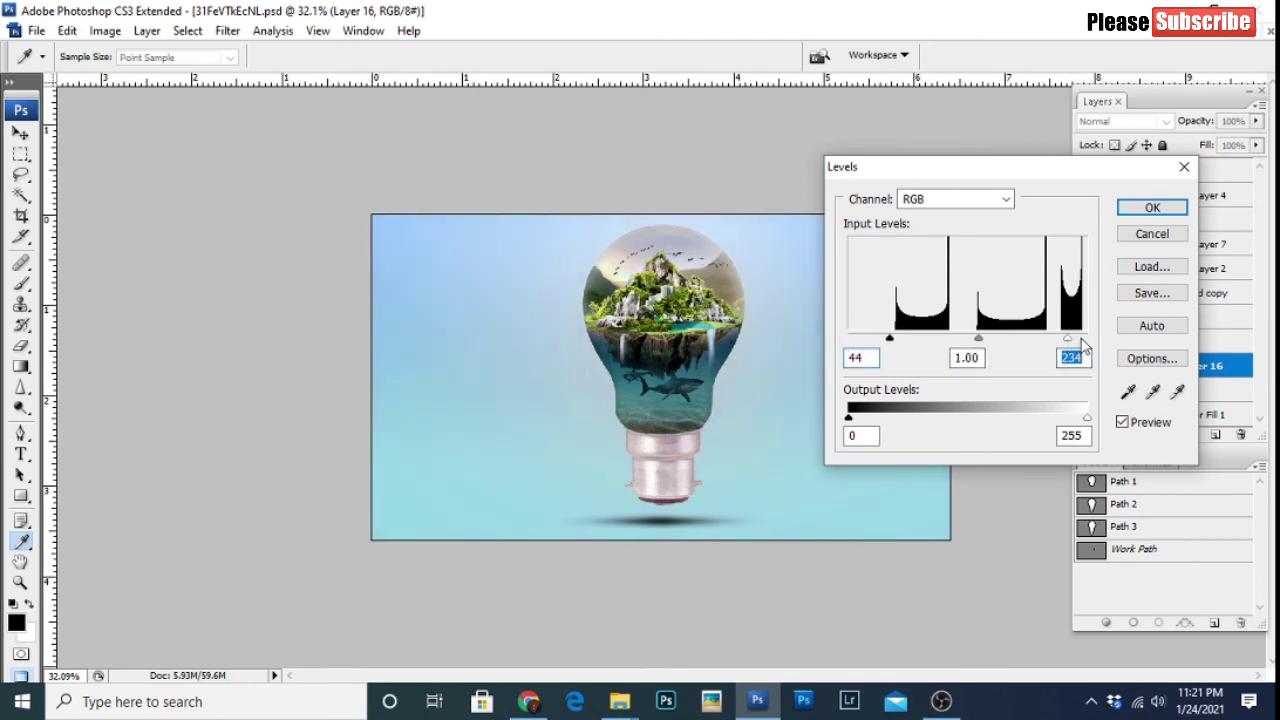
key("Return")
Step: Save the document over the existing 31FeVTkEcNL.psd
scroll(723, 403, "down", 1)
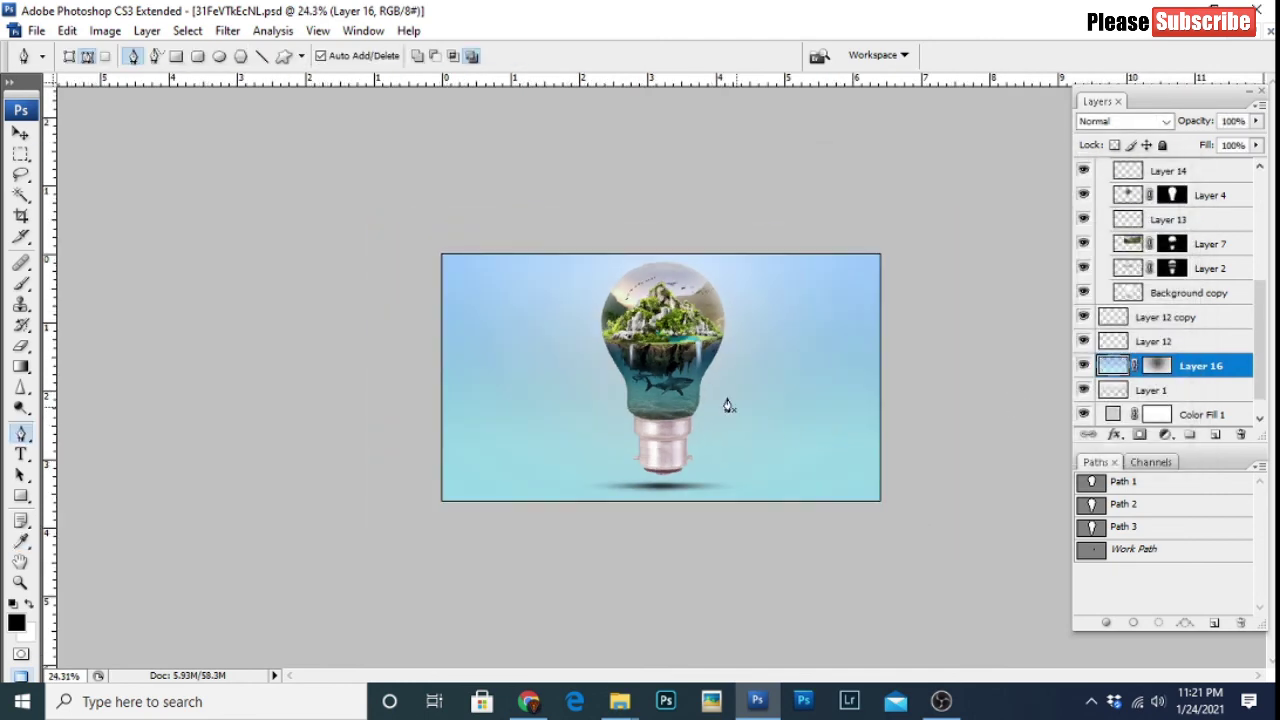
scroll(723, 403, "up", 4)
scroll(726, 404, "up", 2)
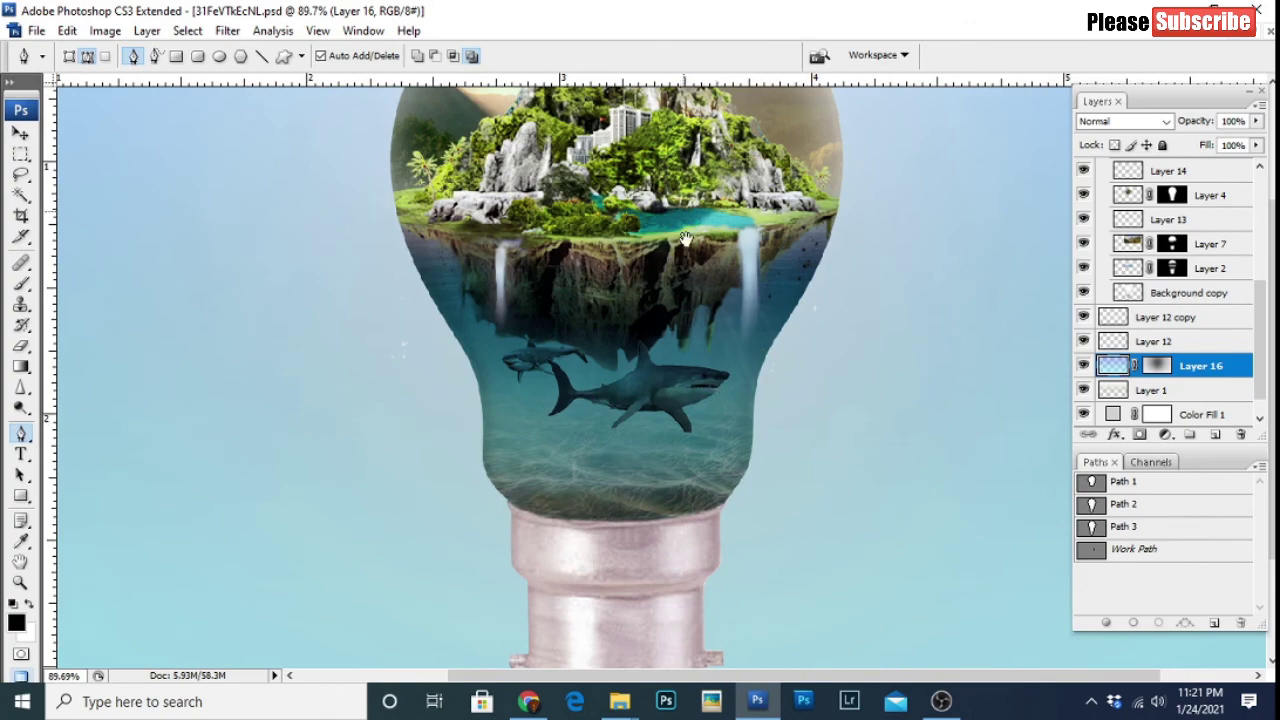
scroll(685, 237, "down", 2)
scroll(731, 325, "down", 1)
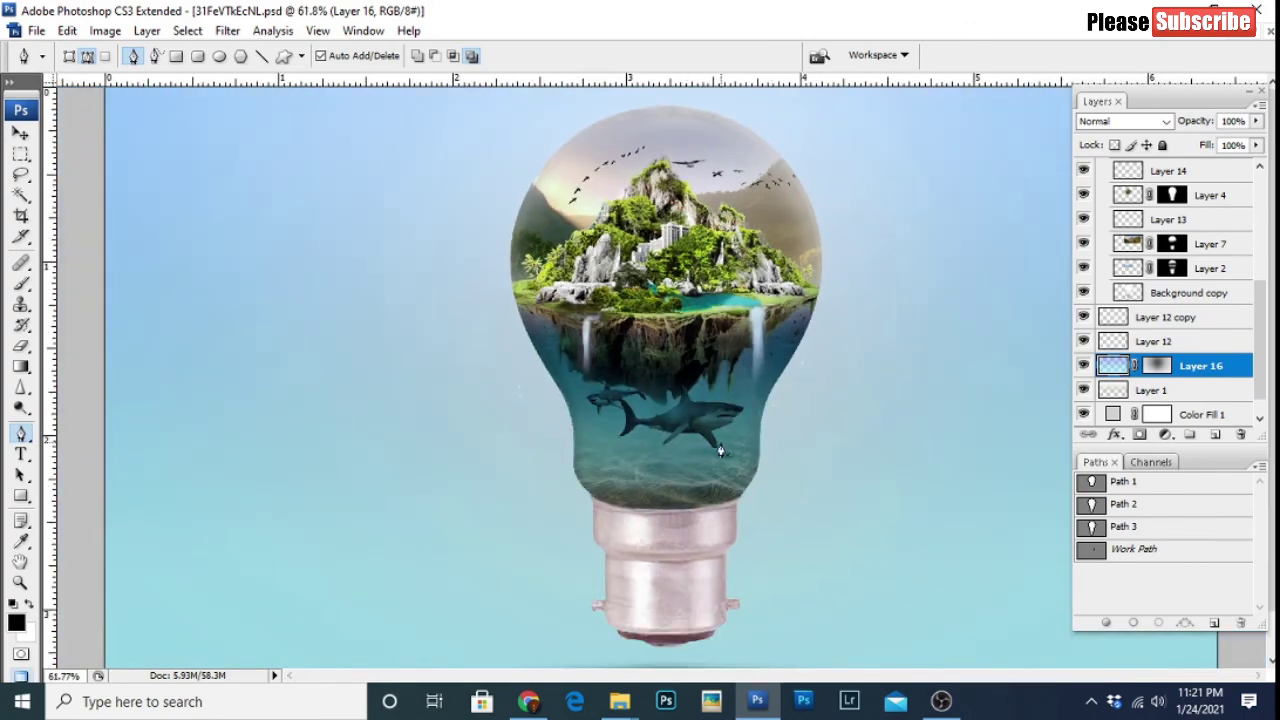
scroll(719, 451, "down", 2)
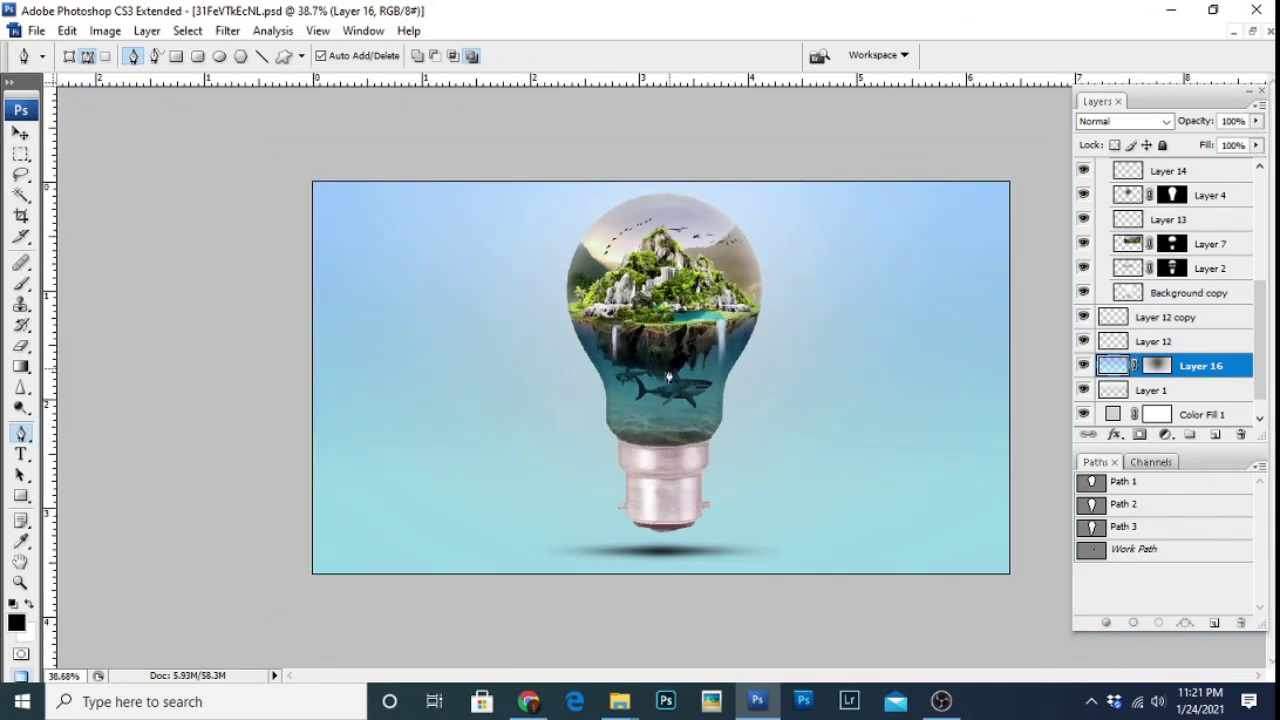
key("ctrl+shift+s")
key("Return")
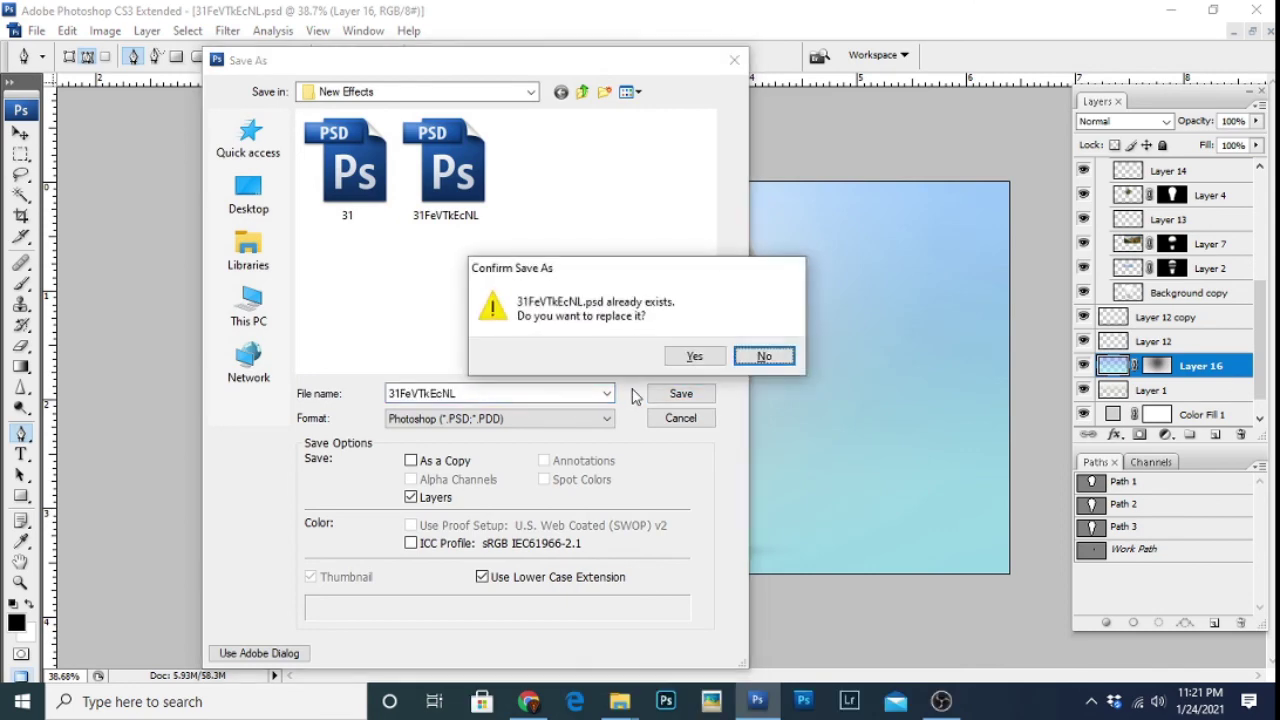